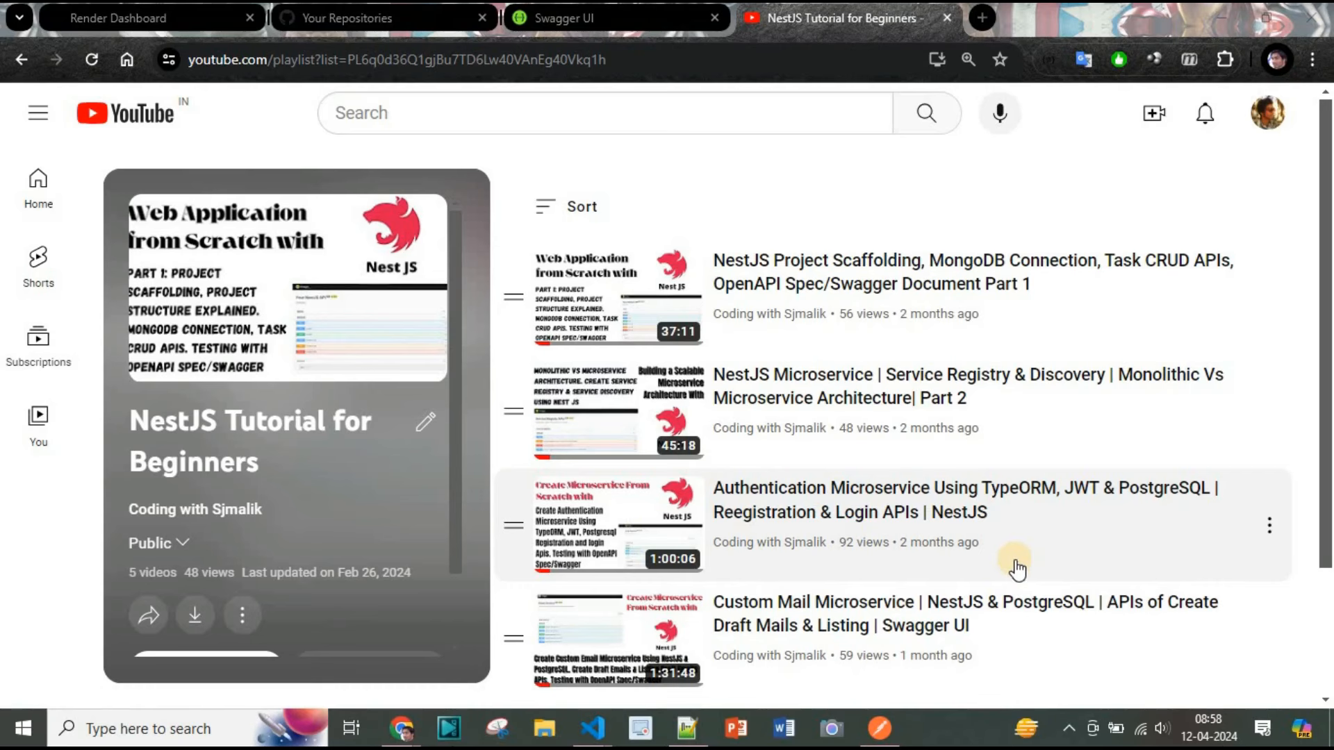
# Browse the Render Quickstarts documentation to review the supported service types
pyautogui.click(560, 27)
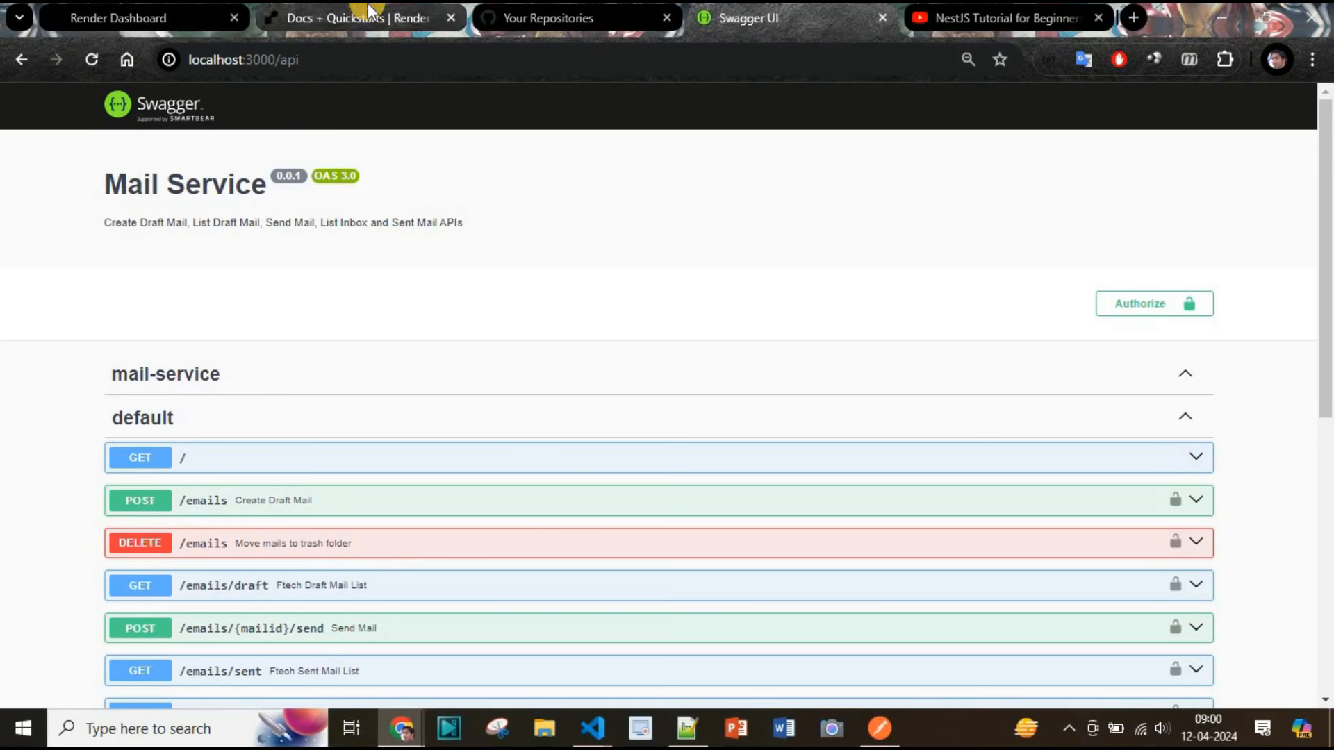
pyautogui.click(299, 17)
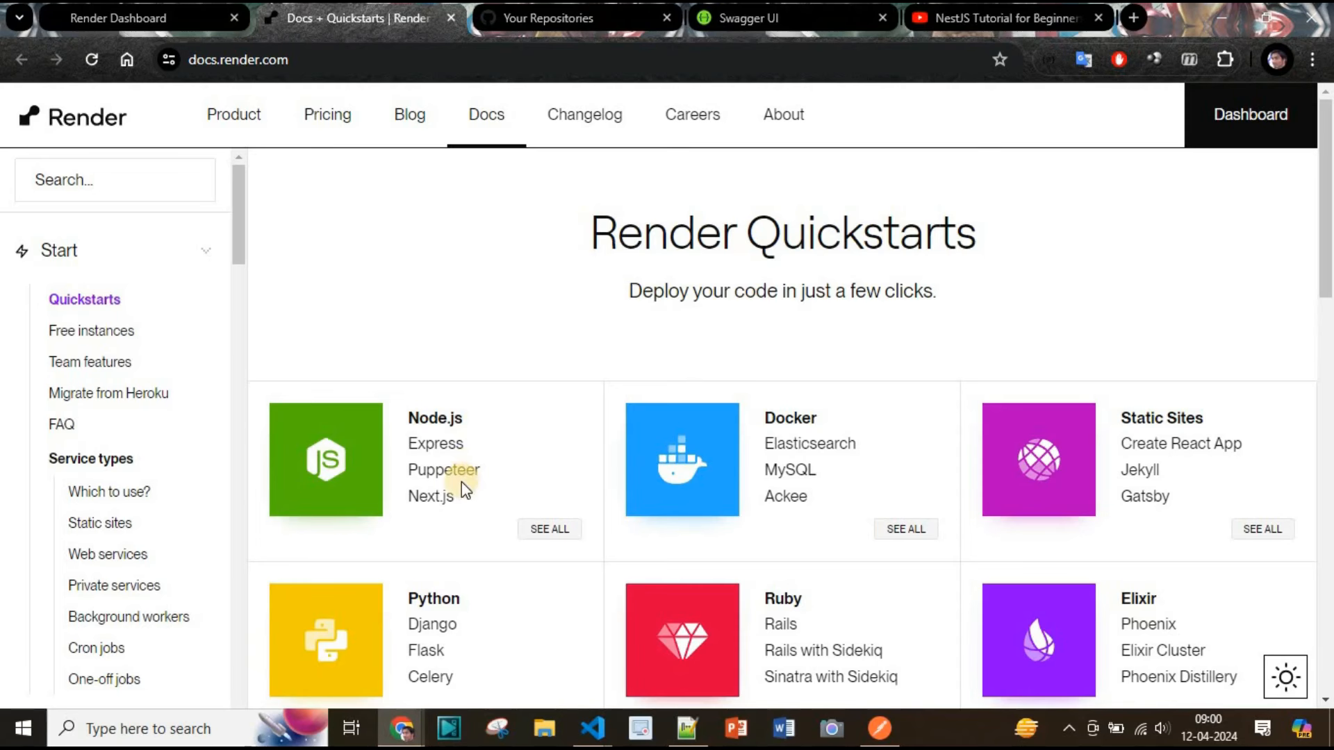
pyautogui.scroll(-2, 477, 348)
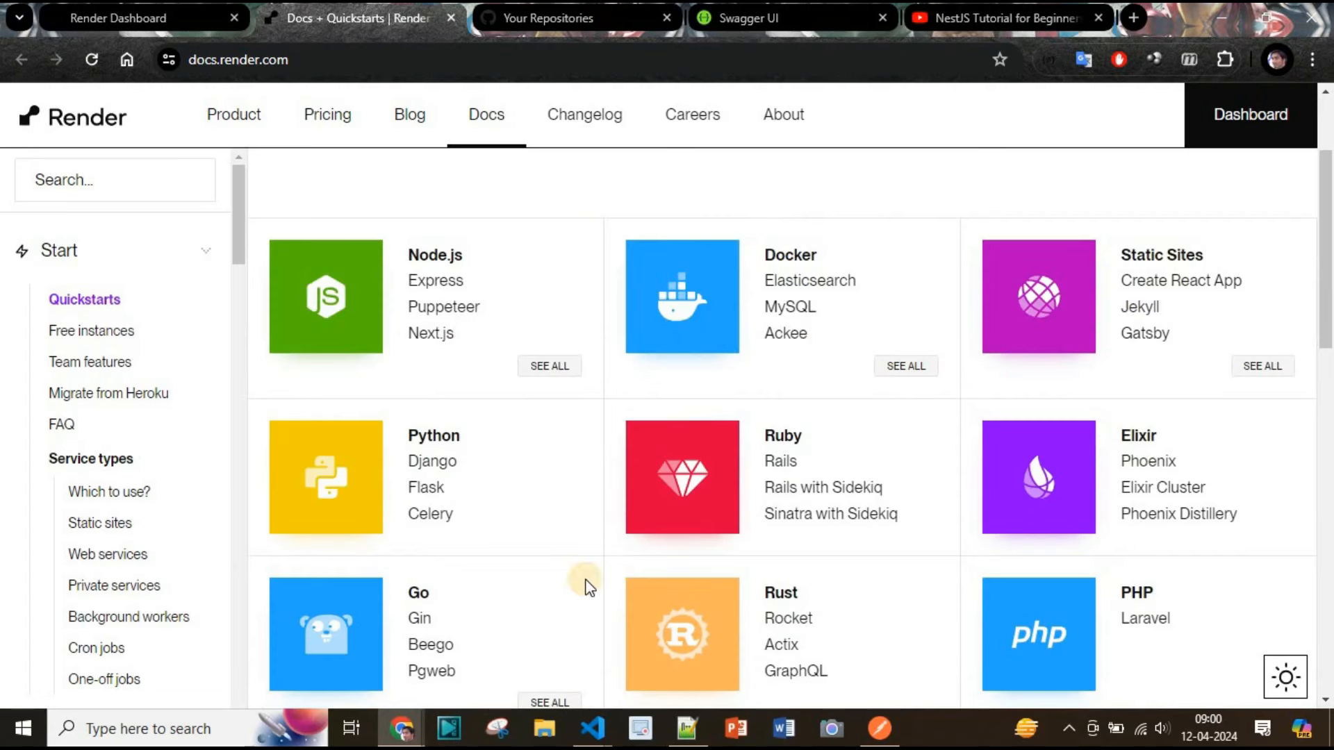
pyautogui.scroll(-4, 544, 510)
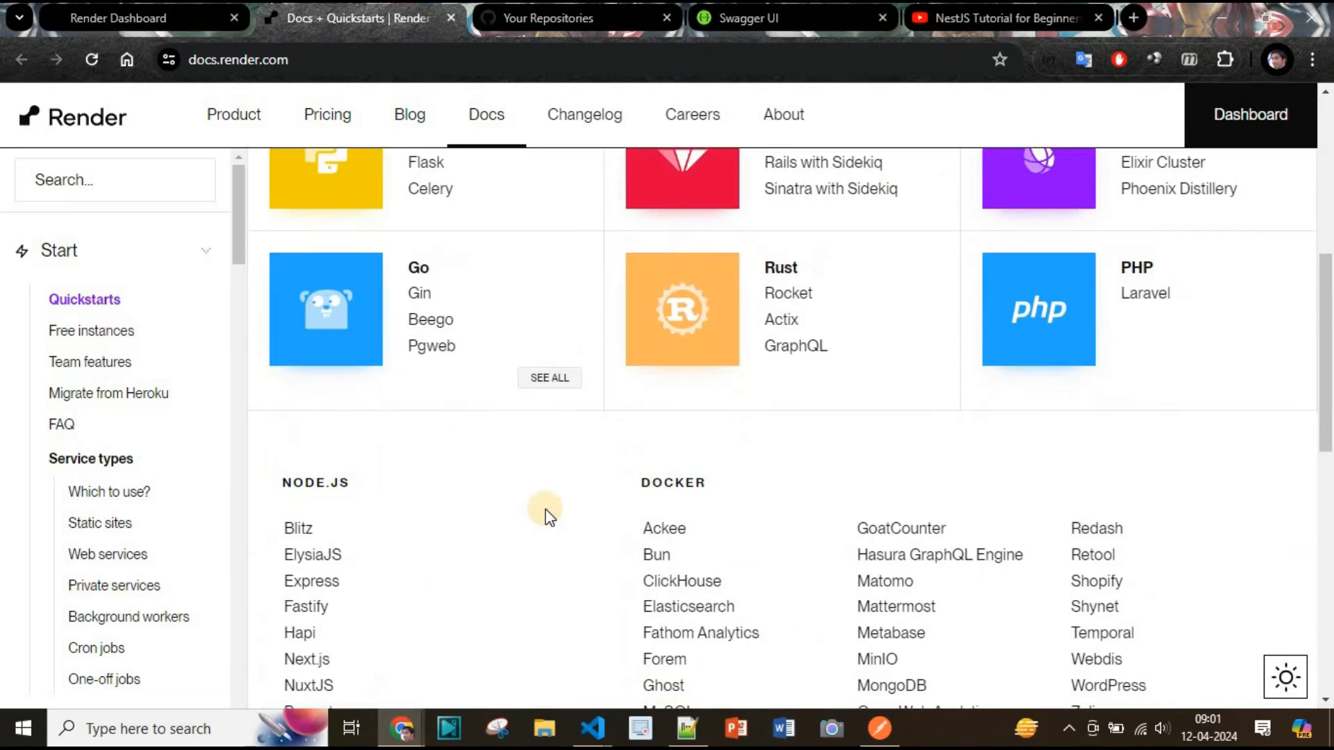
pyautogui.scroll(6, 544, 510)
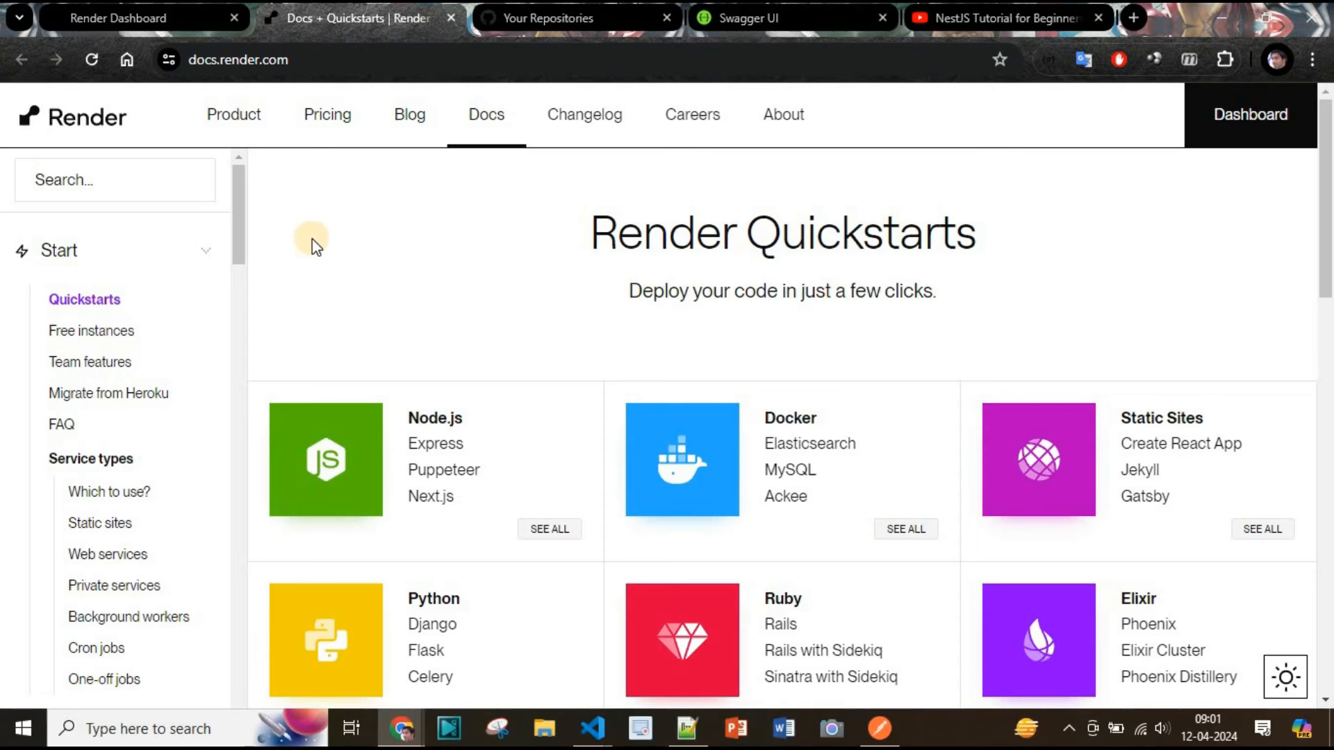
# Open the custom-mail-microservice GitHub repository and examine its file list, README and .env variables
pyautogui.click(577, 18)
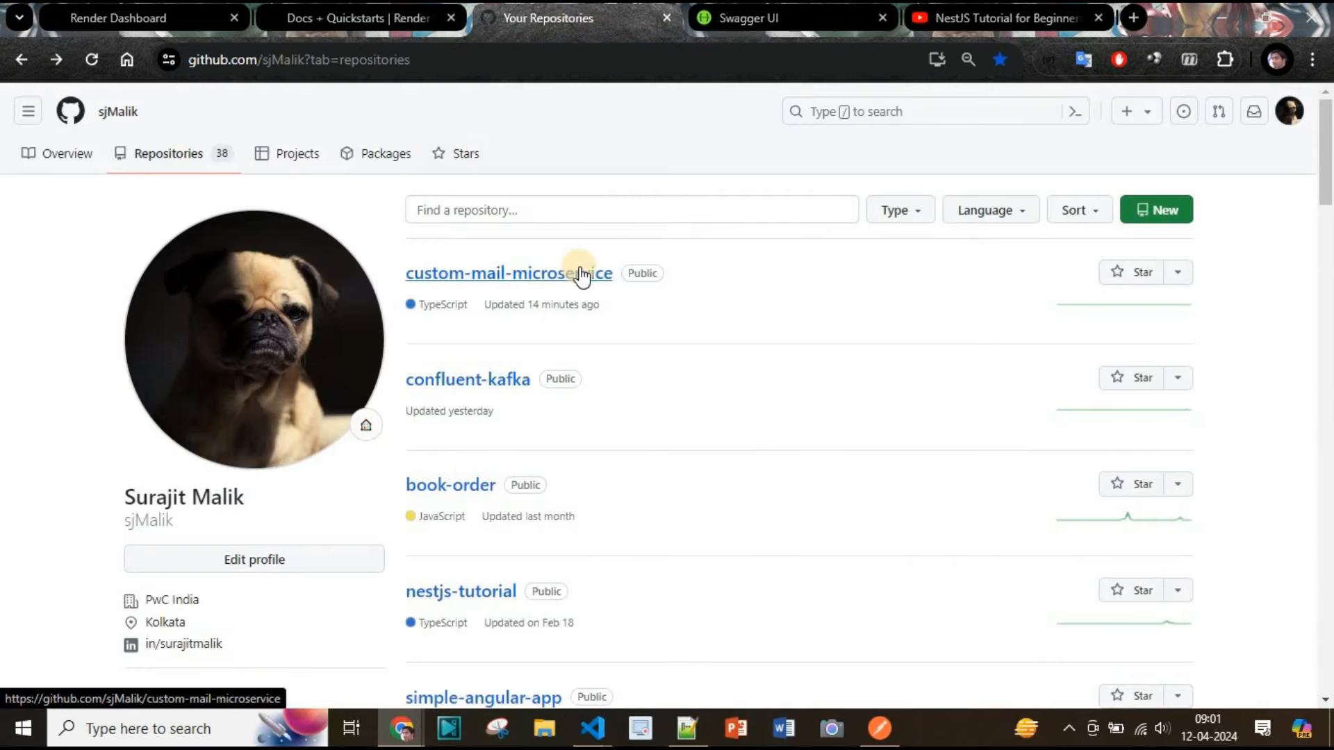
pyautogui.click(512, 275)
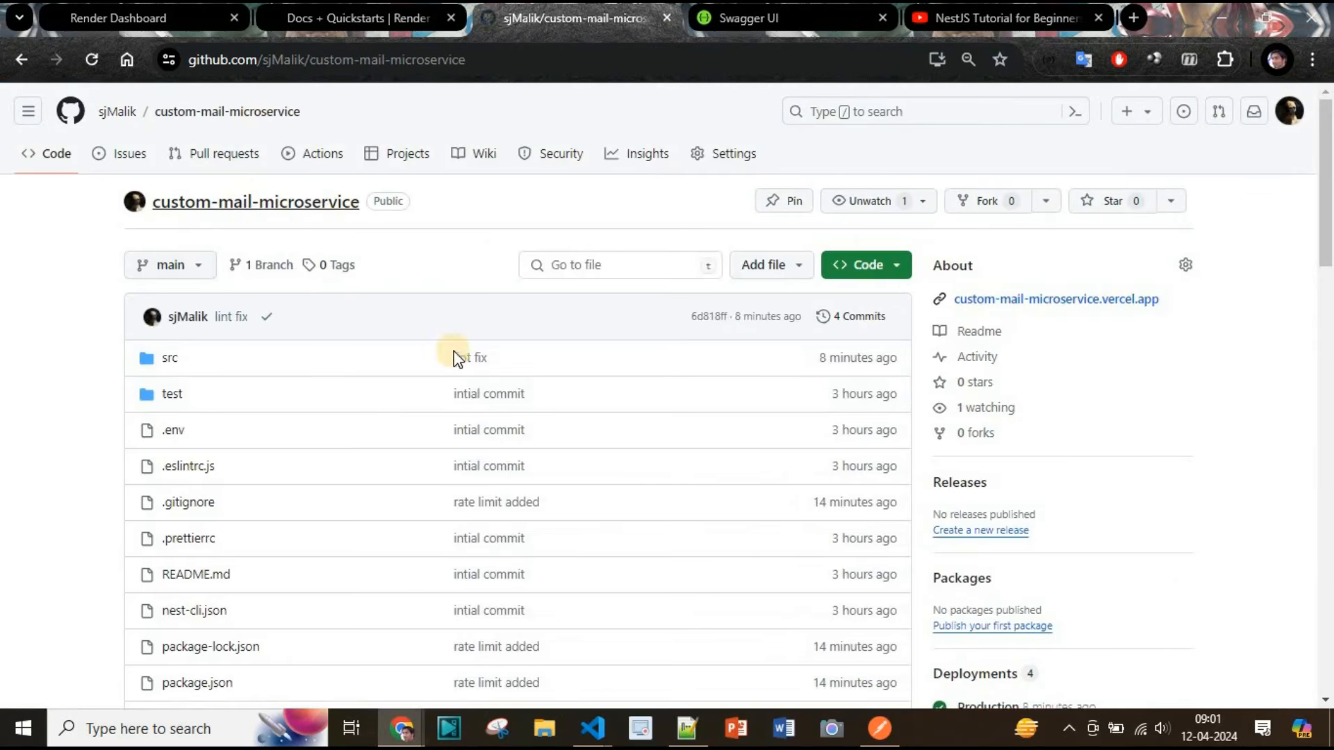
pyautogui.scroll(-2, 235, 473)
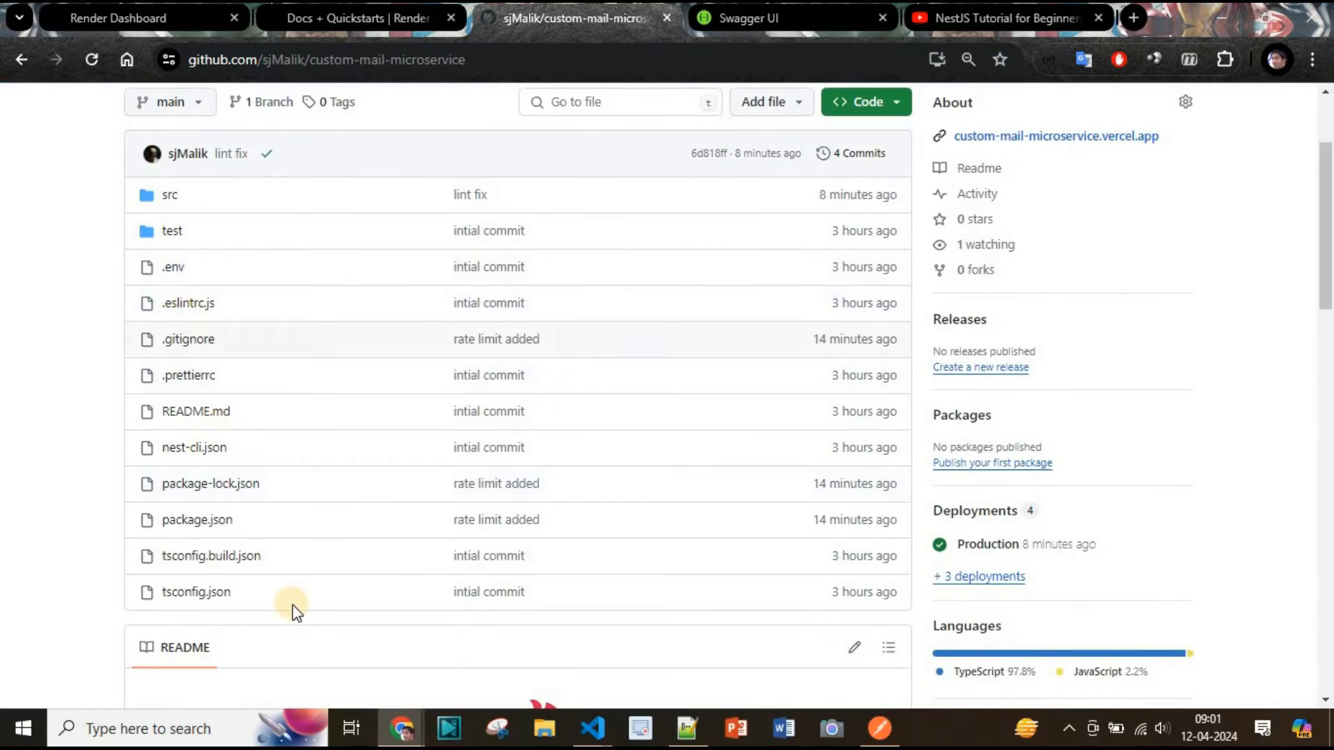
pyautogui.scroll(-2, 298, 603)
pyautogui.scroll(-5, 305, 599)
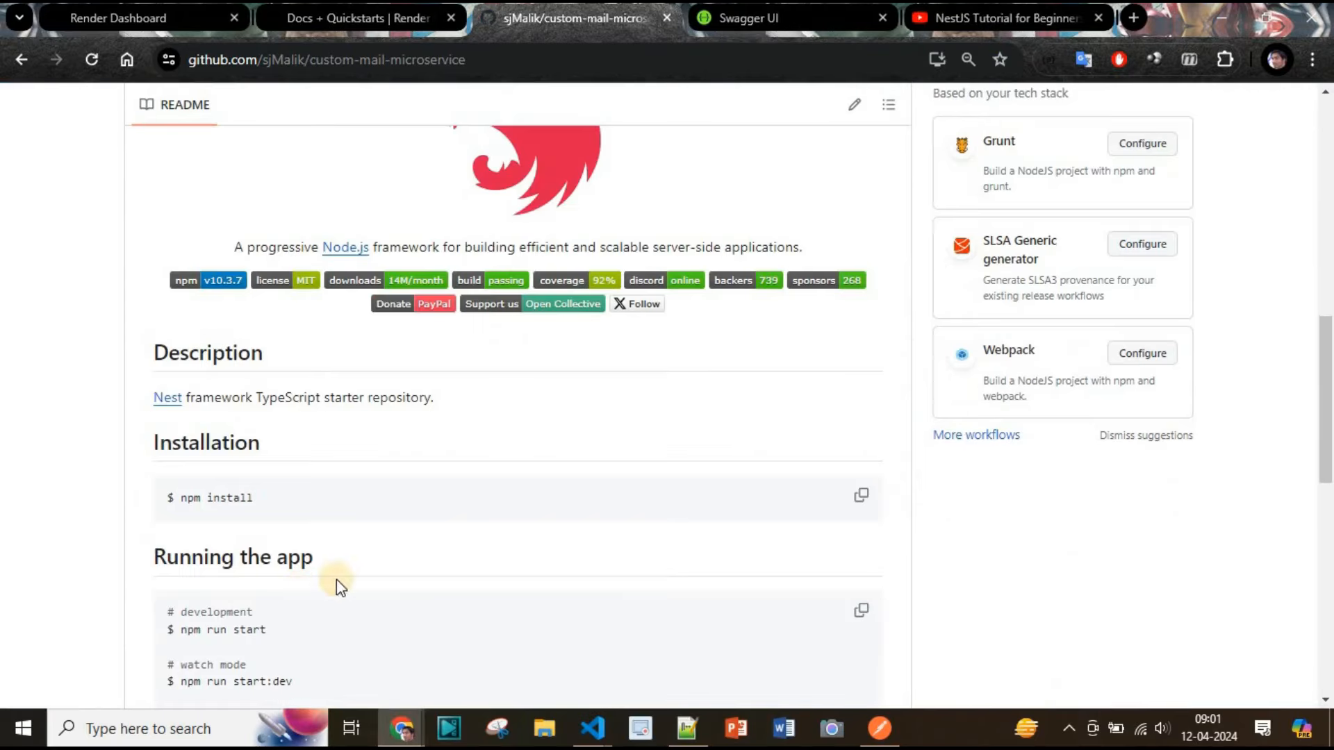
pyautogui.scroll(-2, 396, 556)
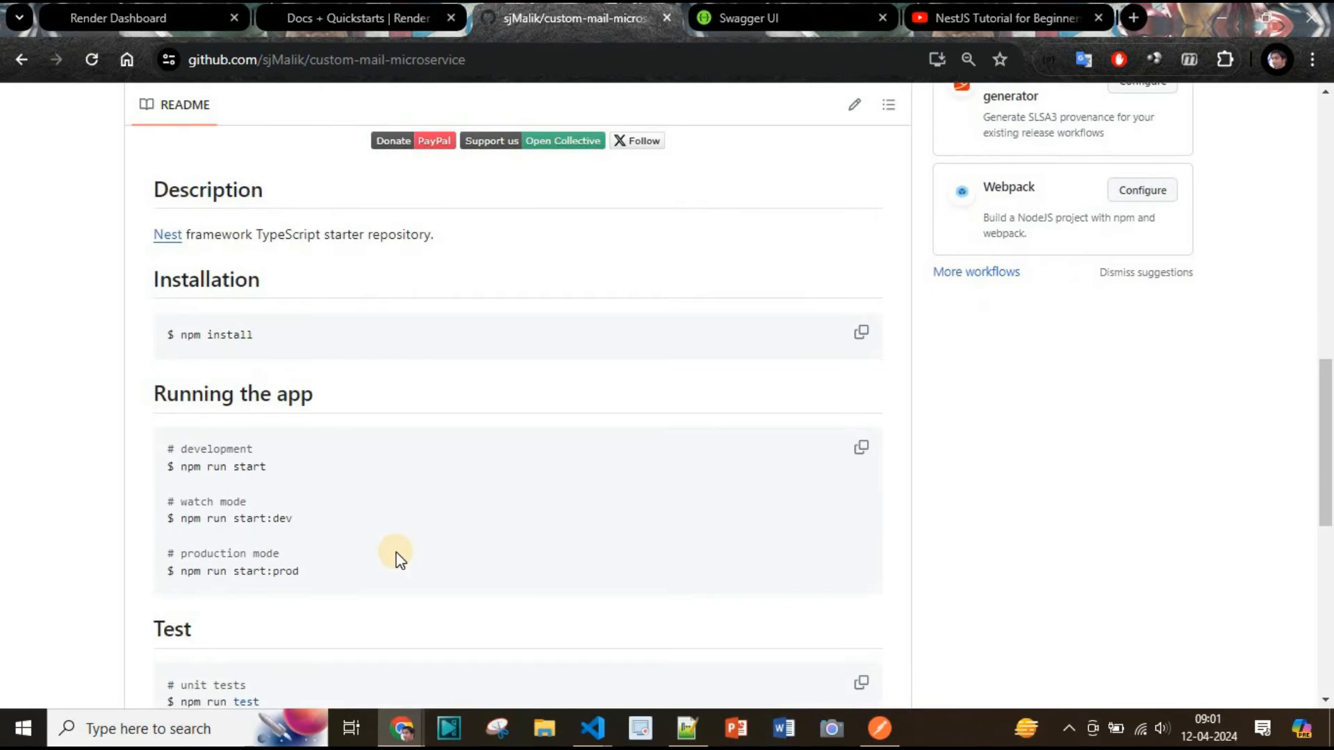
pyautogui.scroll(10, 396, 556)
pyautogui.click(174, 267)
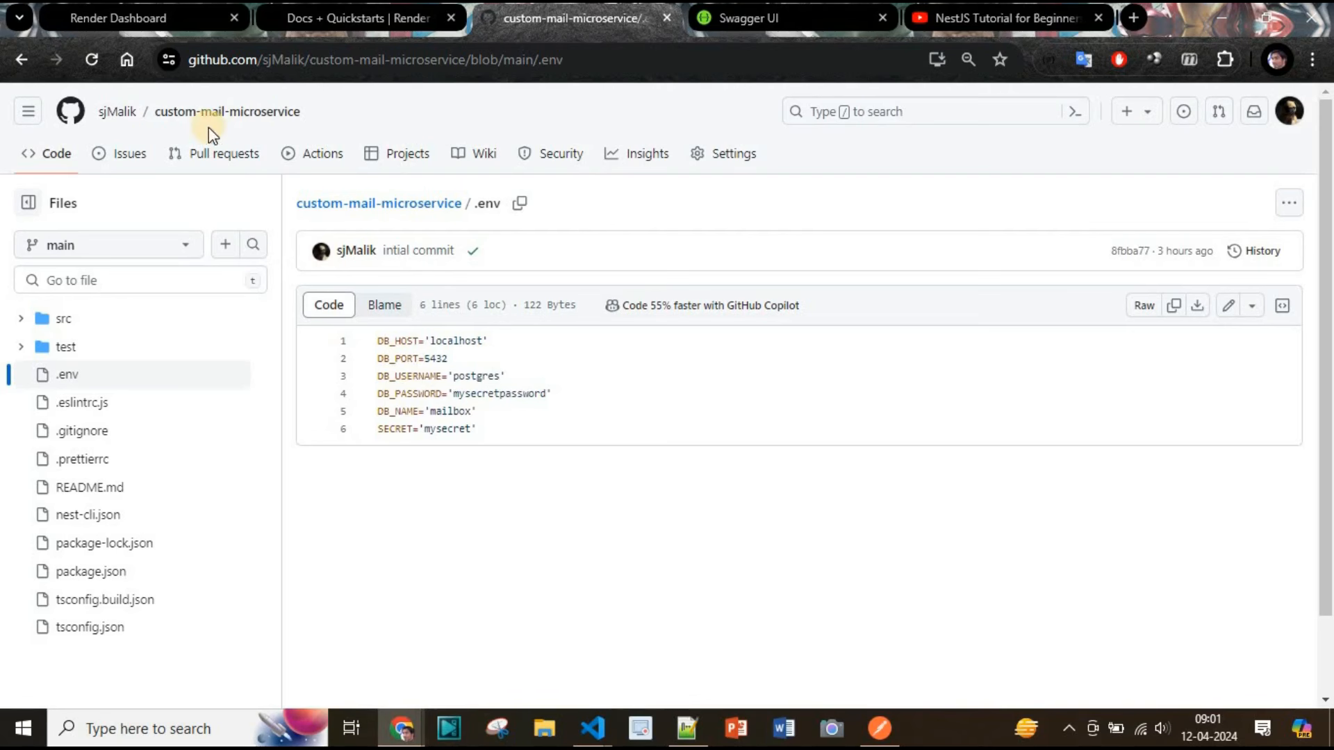
pyautogui.click(21, 59)
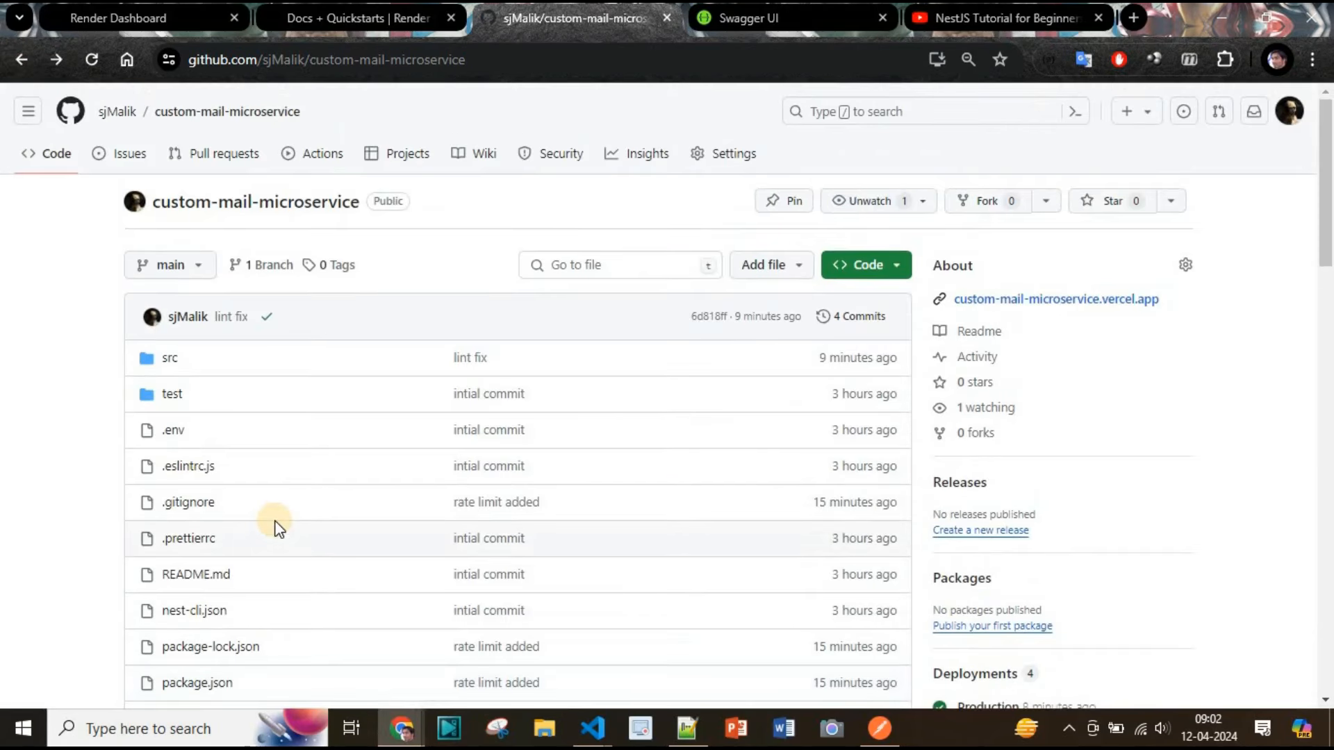
# Start a new PostgreSQL instance on the Render dashboard named postgres with database name mailbox
pyautogui.click(104, 23)
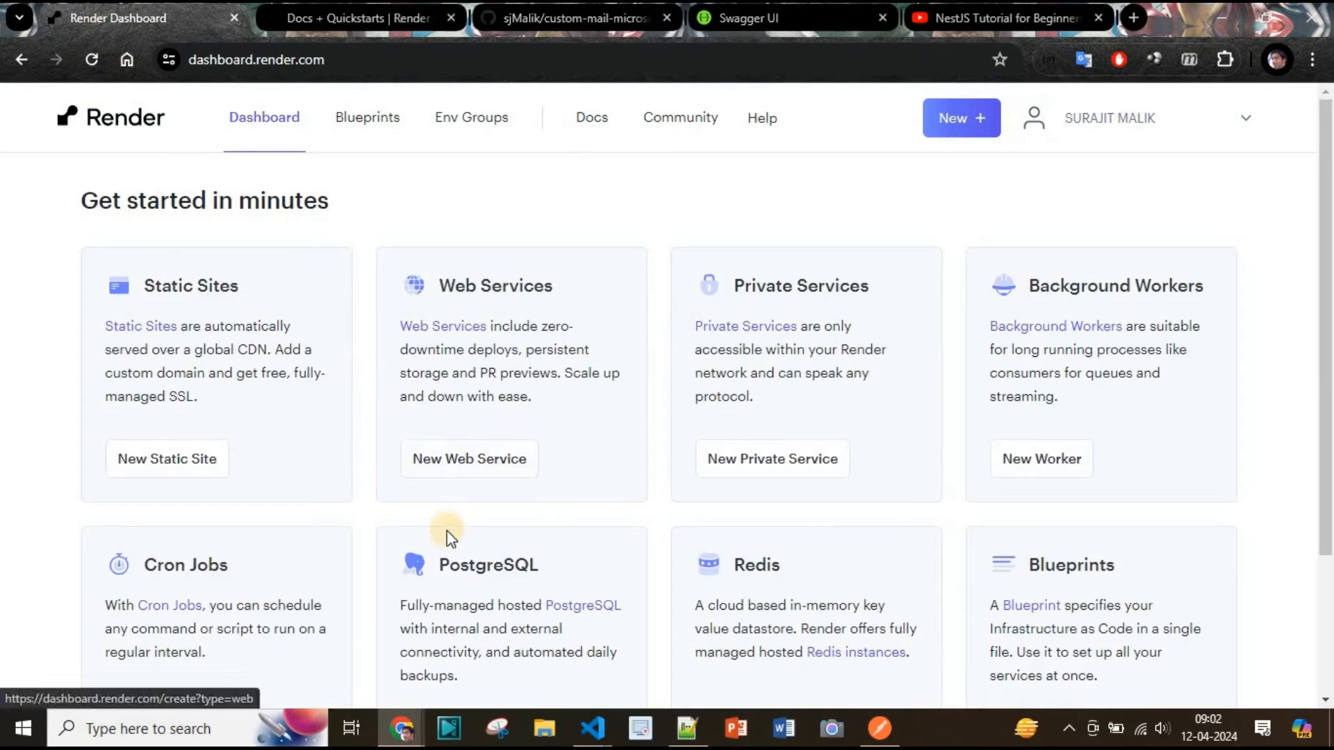
pyautogui.scroll(-2, 451, 518)
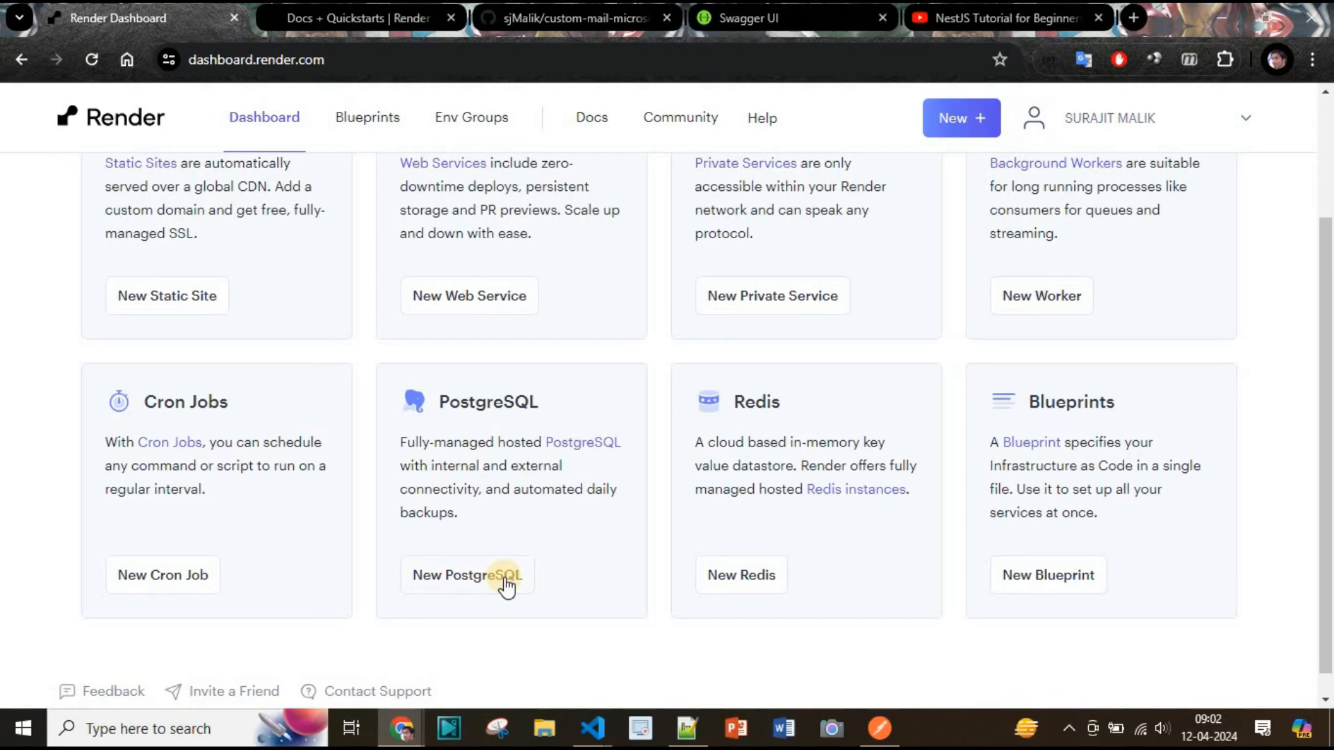
pyautogui.scroll(2, 556, 555)
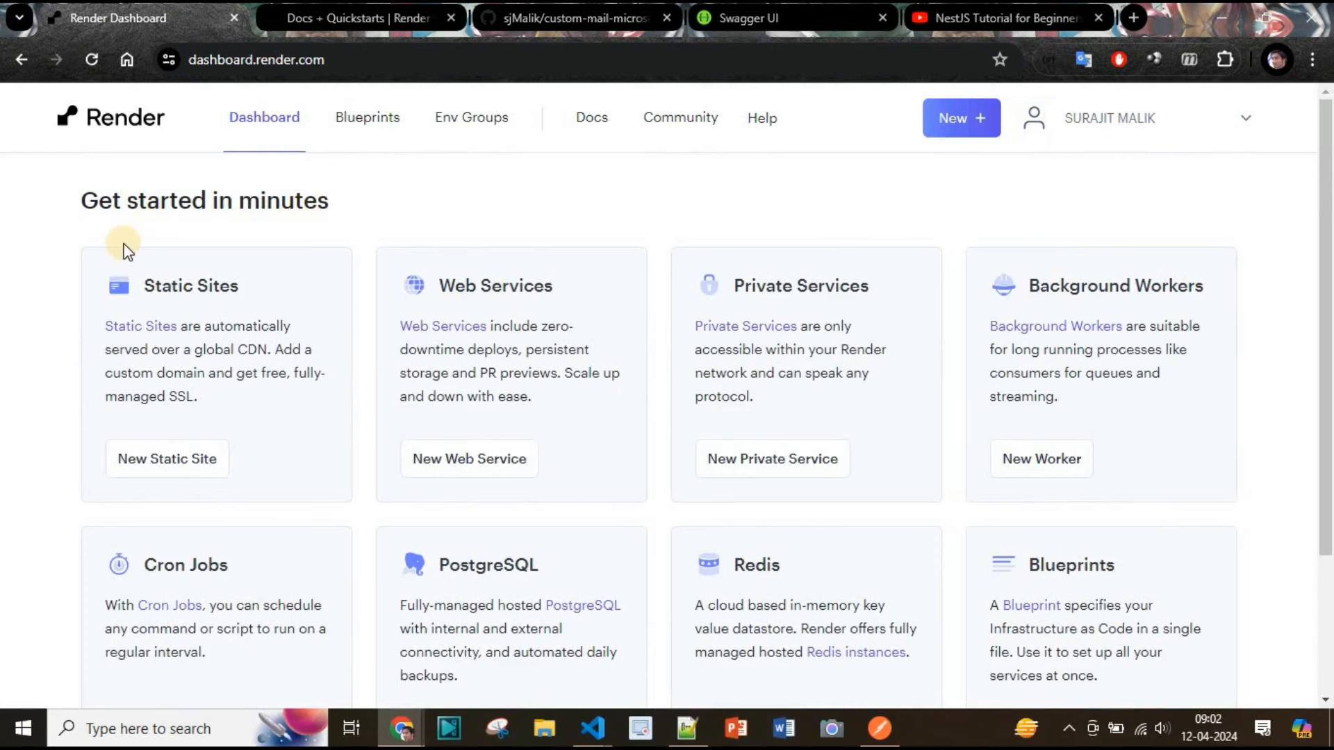
pyautogui.scroll(-3, 442, 477)
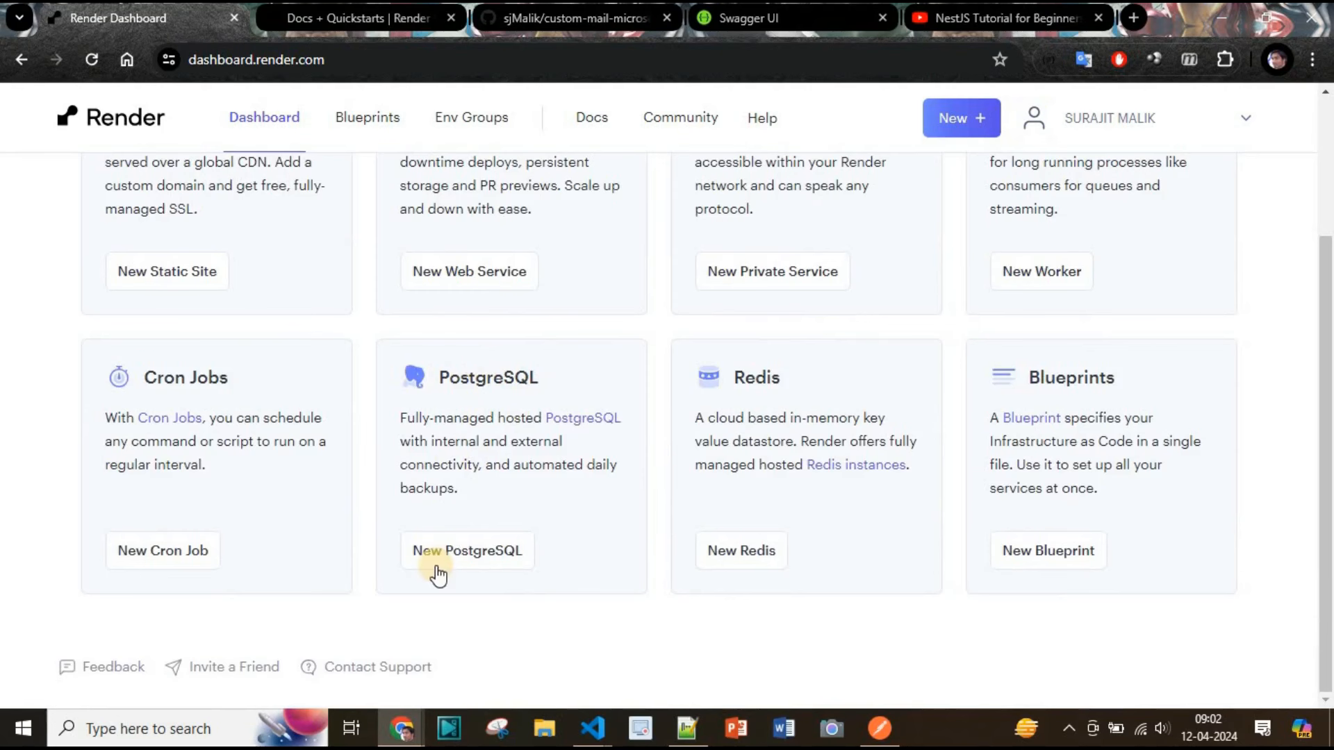
pyautogui.click(554, 581)
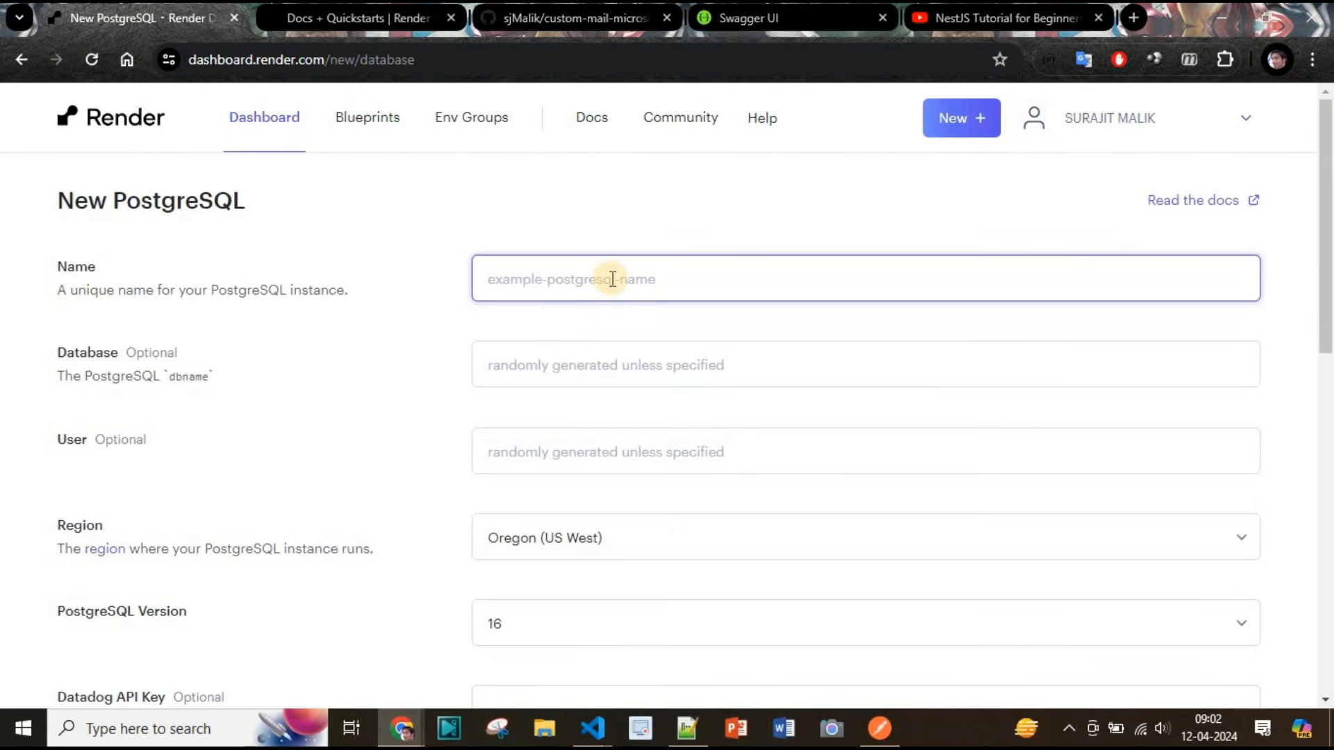
pyautogui.write('postgres')
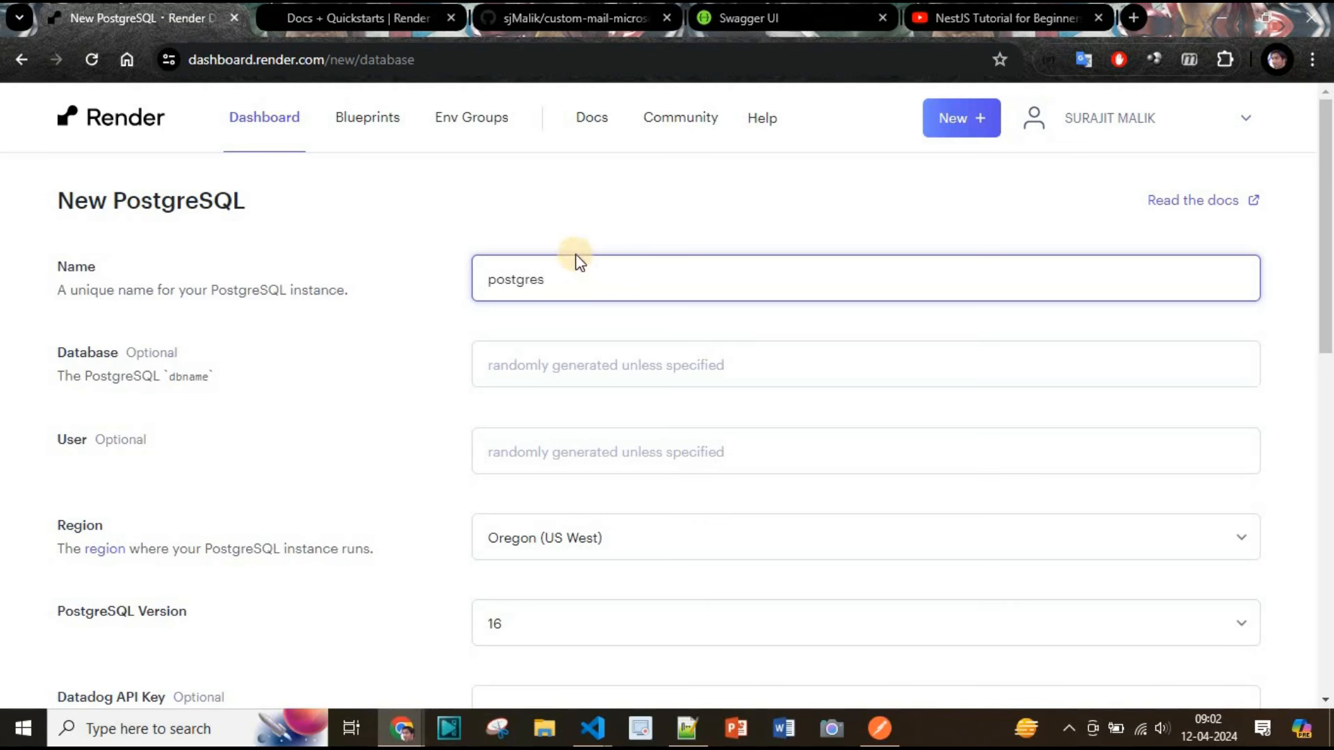
pyautogui.click(552, 366)
pyautogui.write('mailbox')
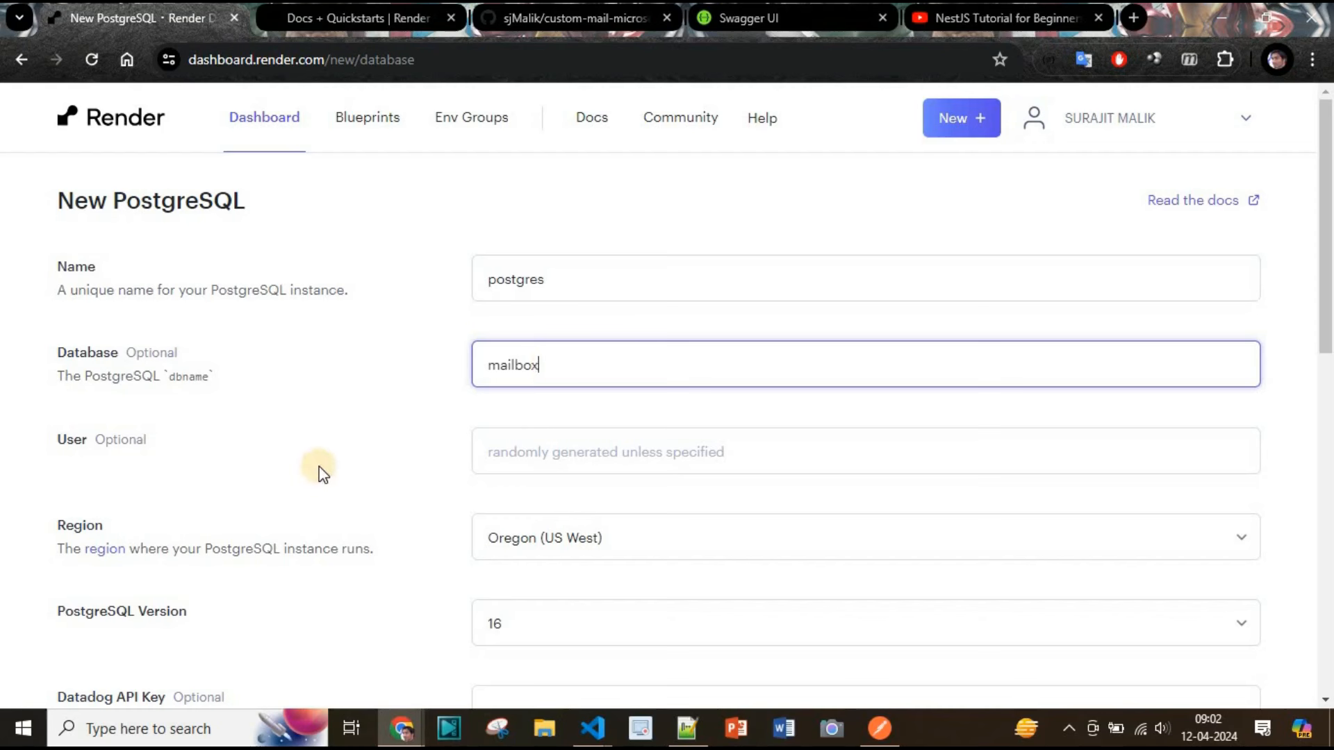
# Choose the Free instance type and create the database
pyautogui.scroll(-2, 545, 481)
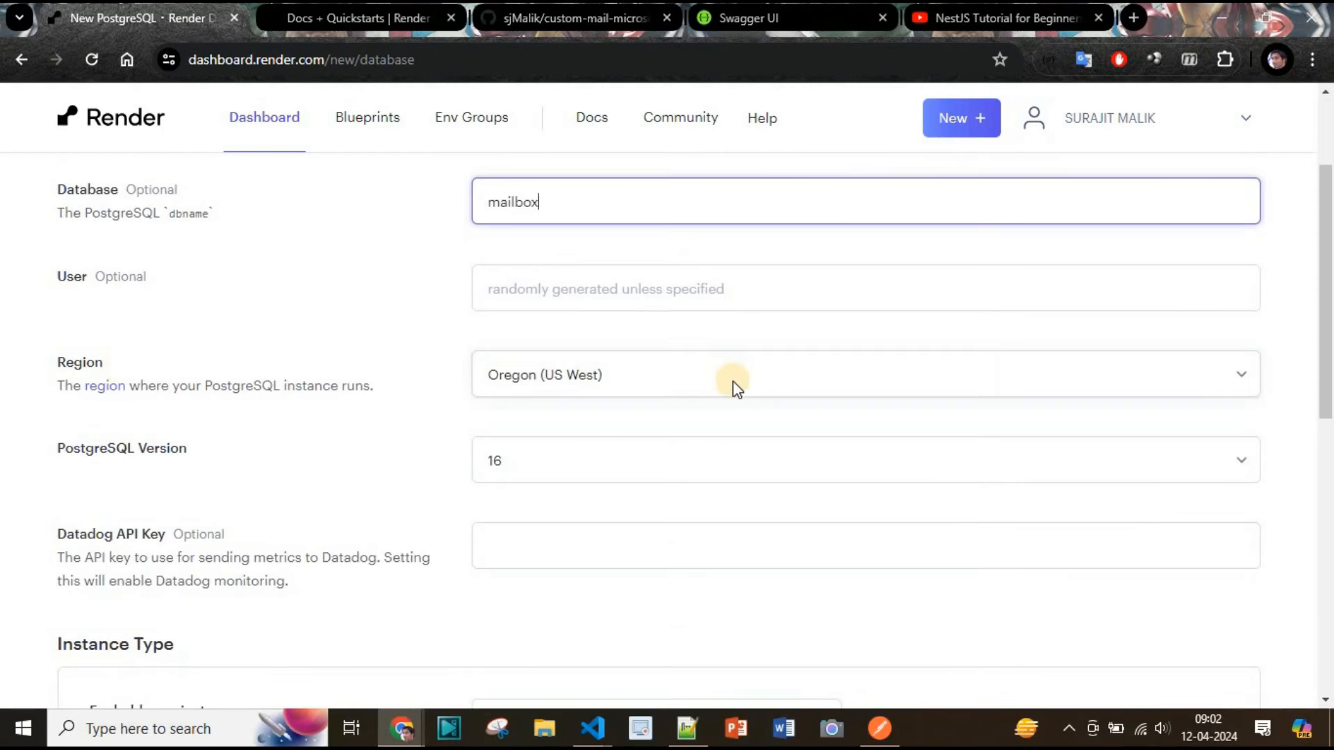
pyautogui.scroll(-2, 732, 385)
pyautogui.scroll(-2, 300, 398)
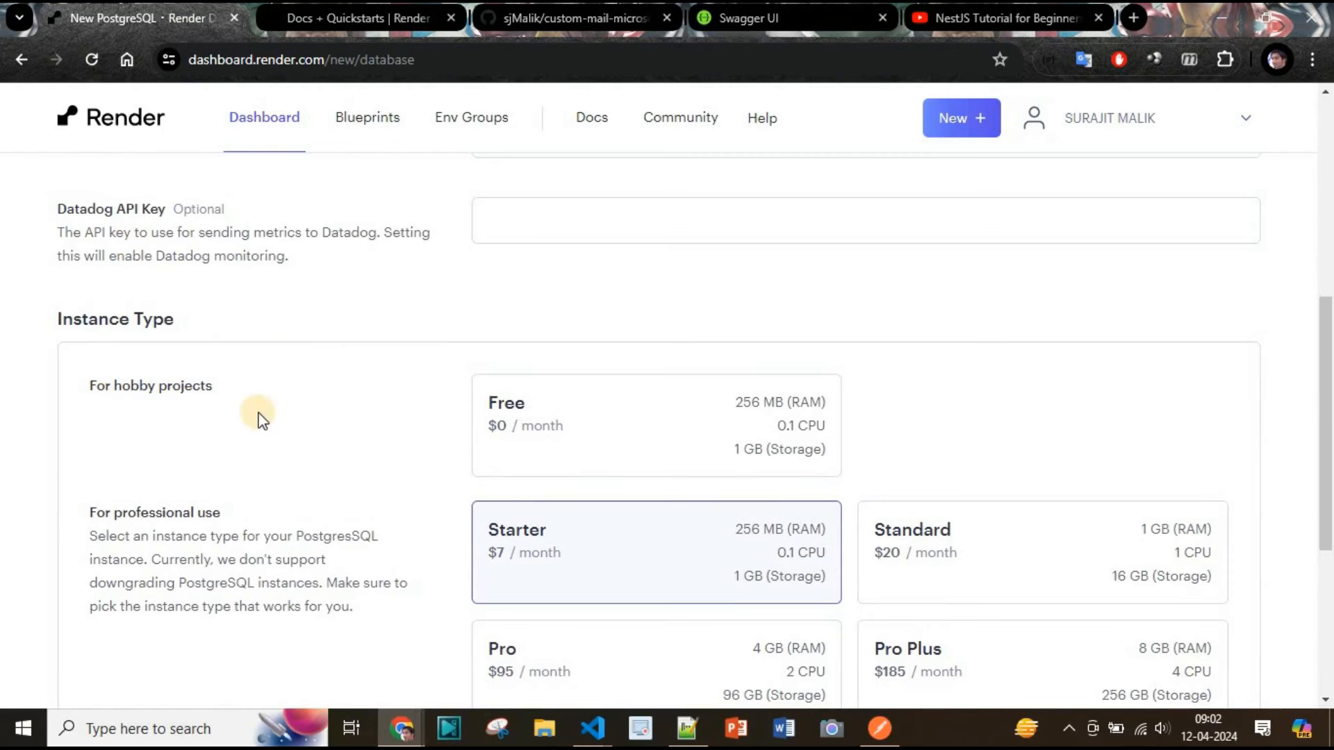
pyautogui.scroll(-2, 259, 414)
pyautogui.click(485, 282)
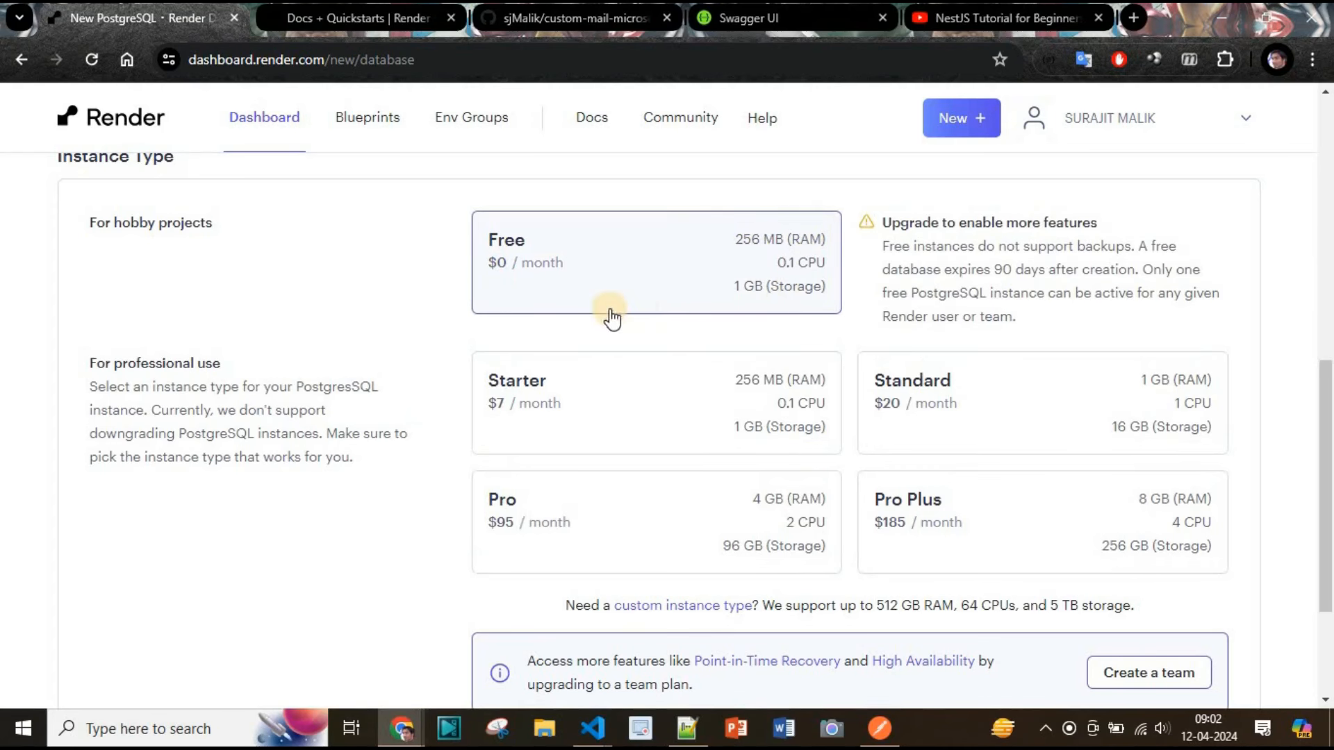
pyautogui.scroll(-2, 559, 428)
pyautogui.scroll(-1, 562, 429)
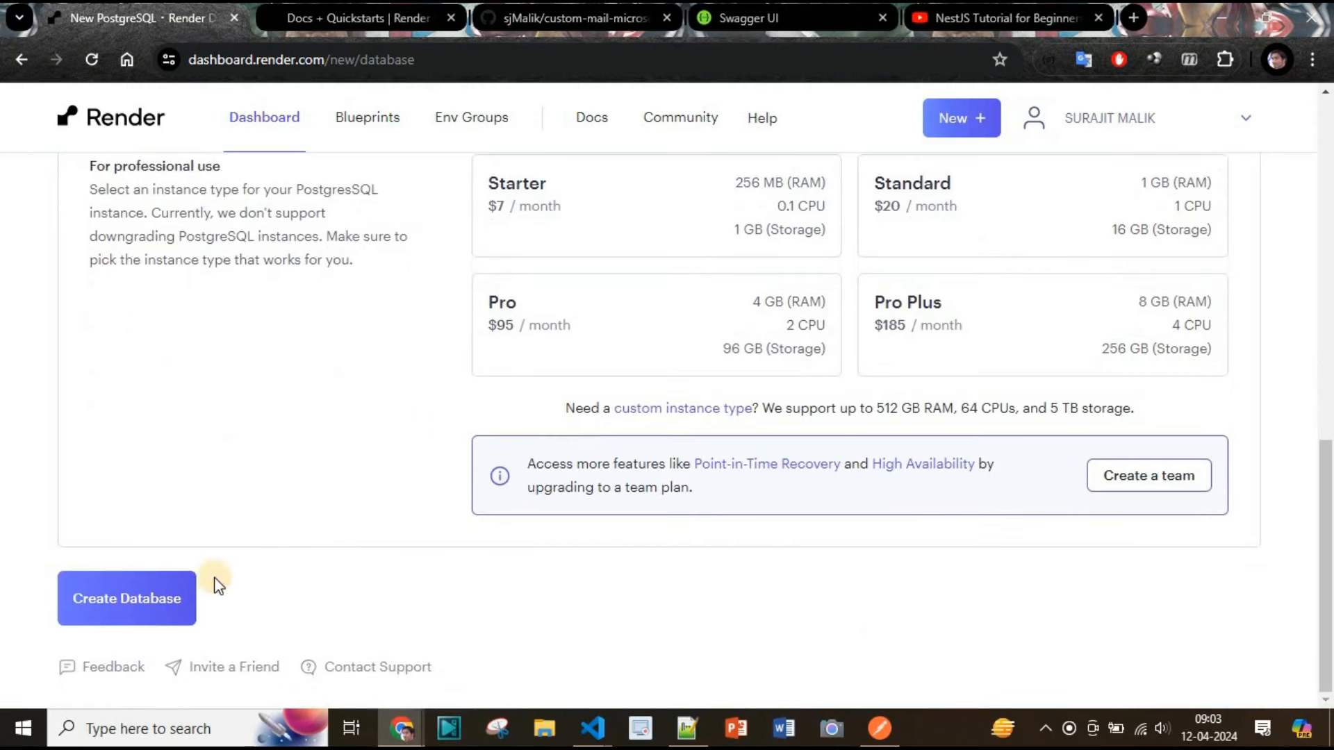
pyautogui.click(194, 583)
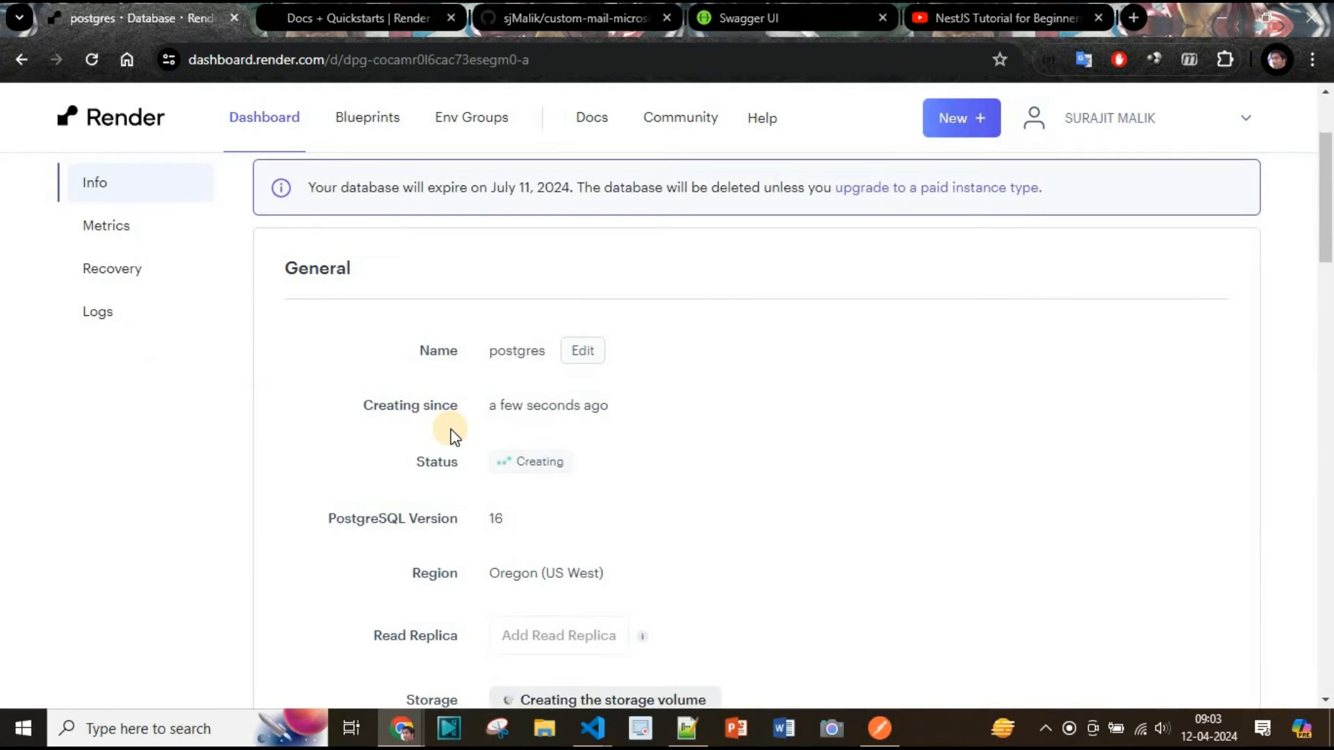
pyautogui.scroll(2, 454, 436)
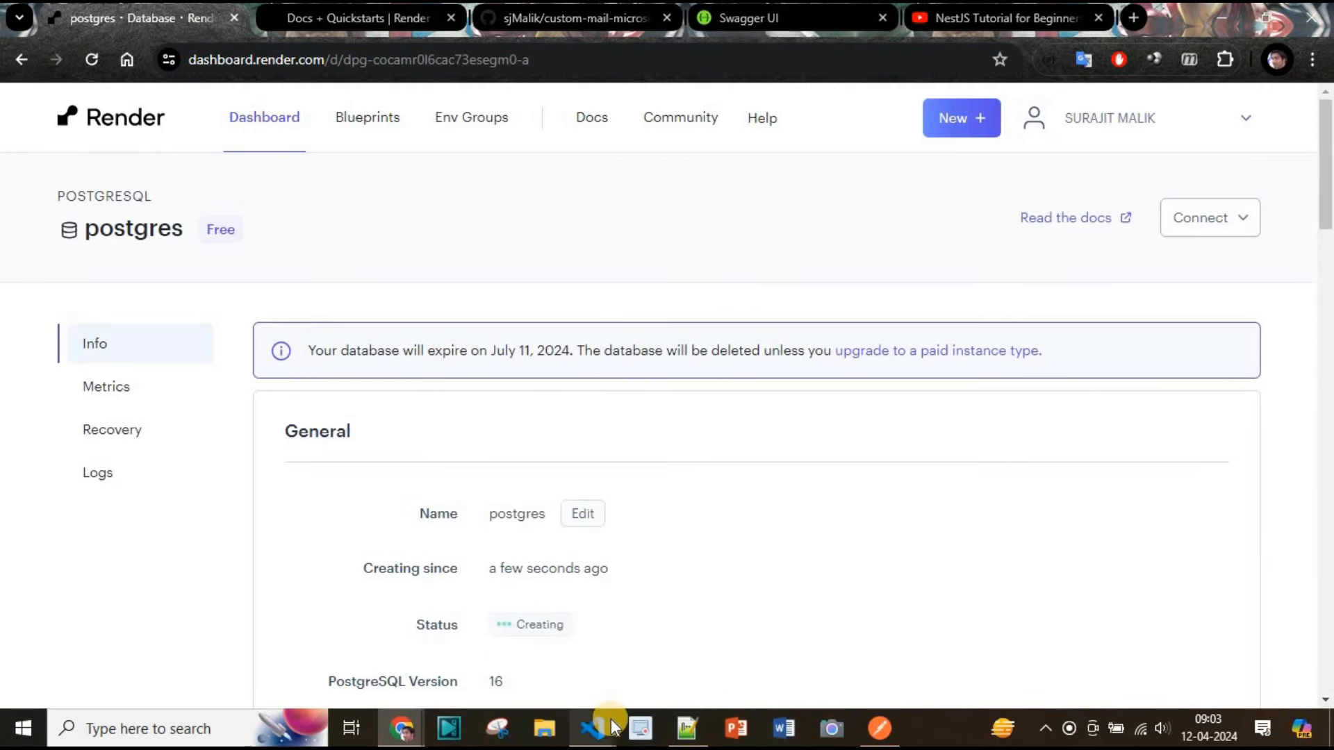
# Switch to VS Code, open the terminal and run git remote show origin, then clear the terminal
pyautogui.click(560, 19)
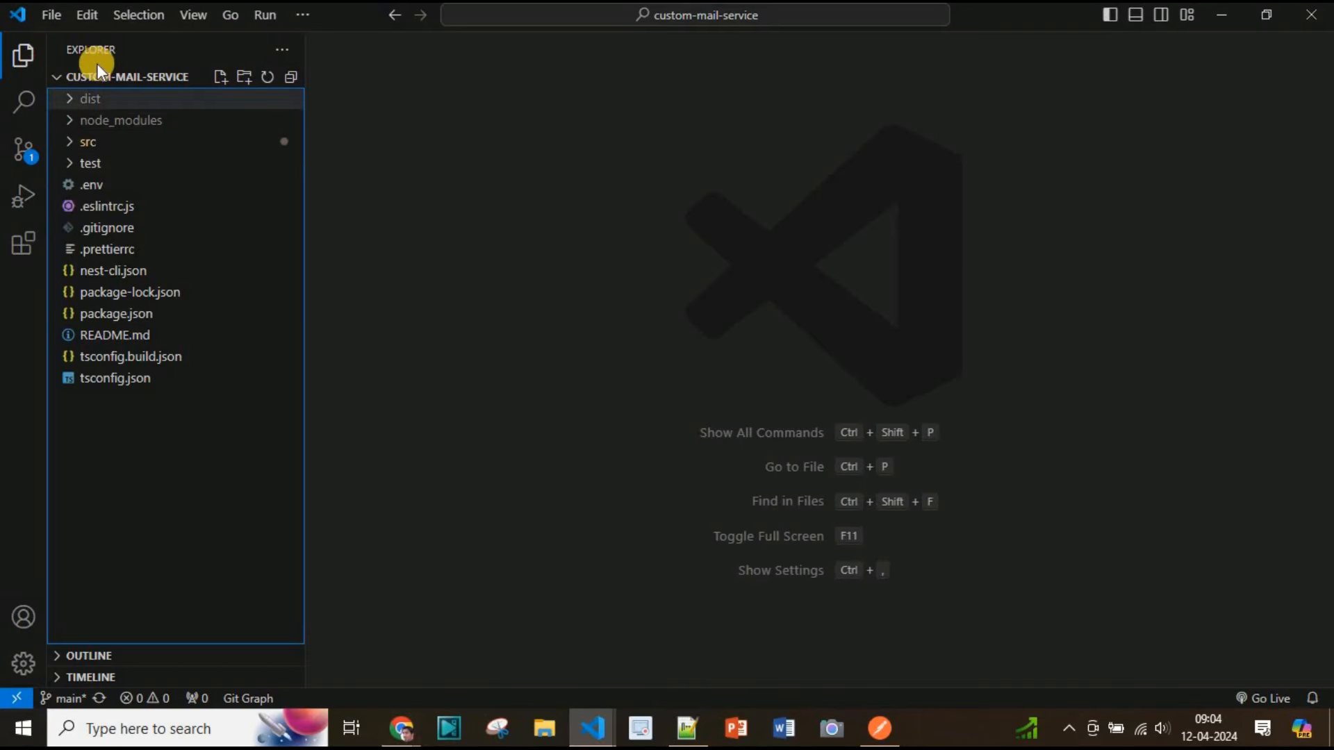
pyautogui.hotkey('ctrl', '`')
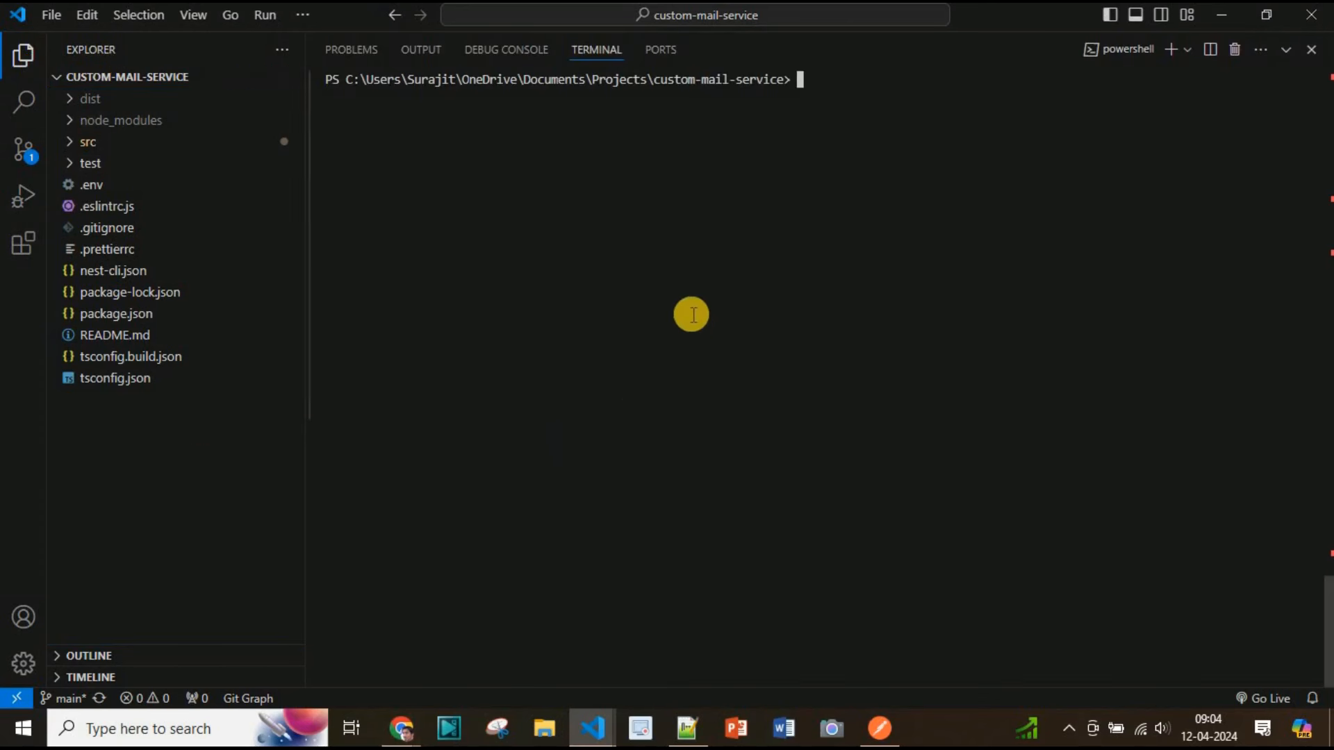
pyautogui.write('git remote show origin')
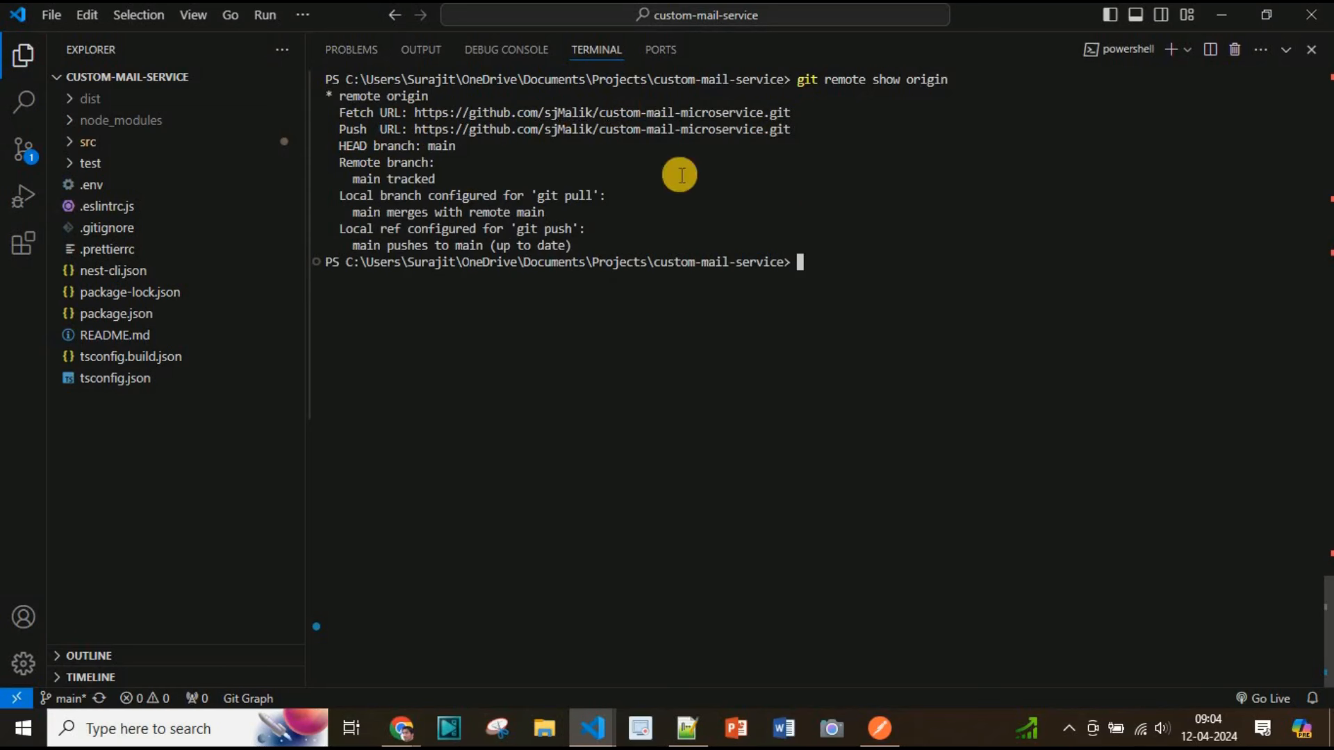
pyautogui.moveTo(874, 301); pyautogui.dragTo(879, 302)
pyautogui.hotkey('ctrl', 'l')
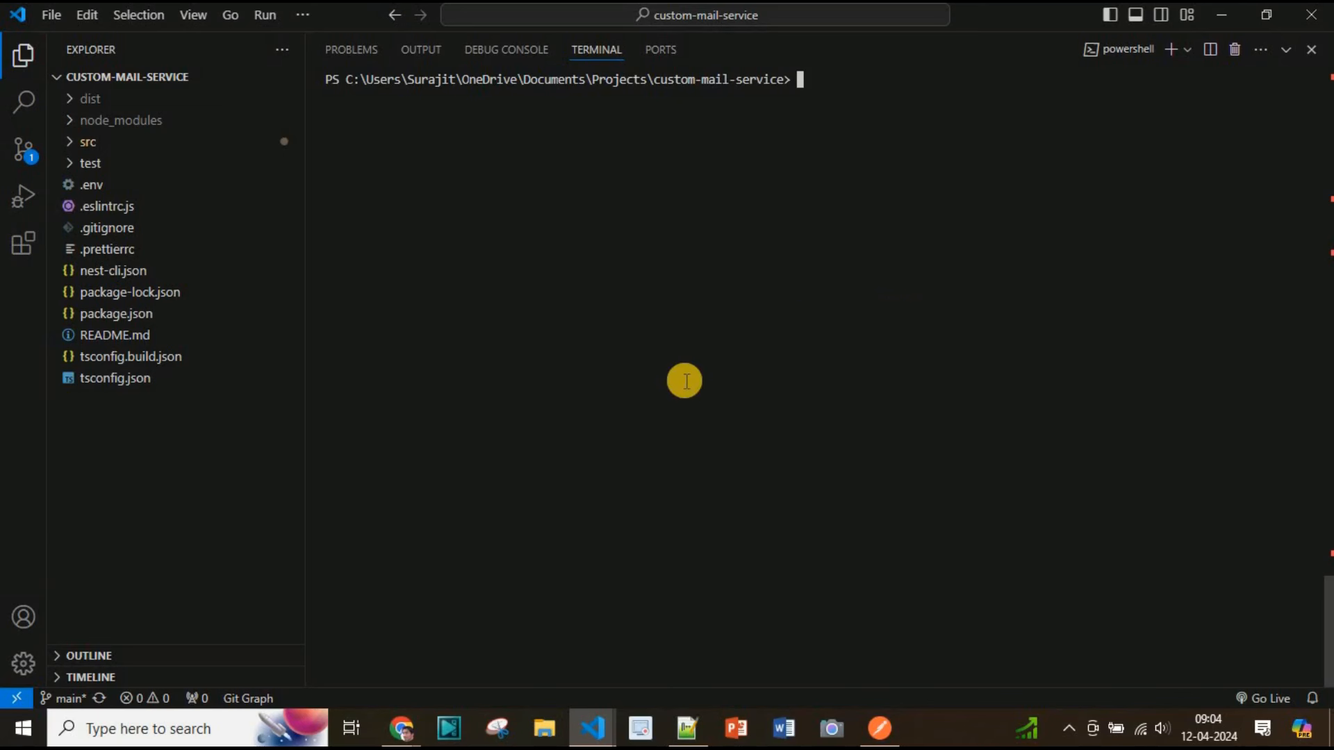
# Open the project's .env file to review its database settings
pyautogui.hotkey('ctrl', 'j')
pyautogui.click(143, 185)
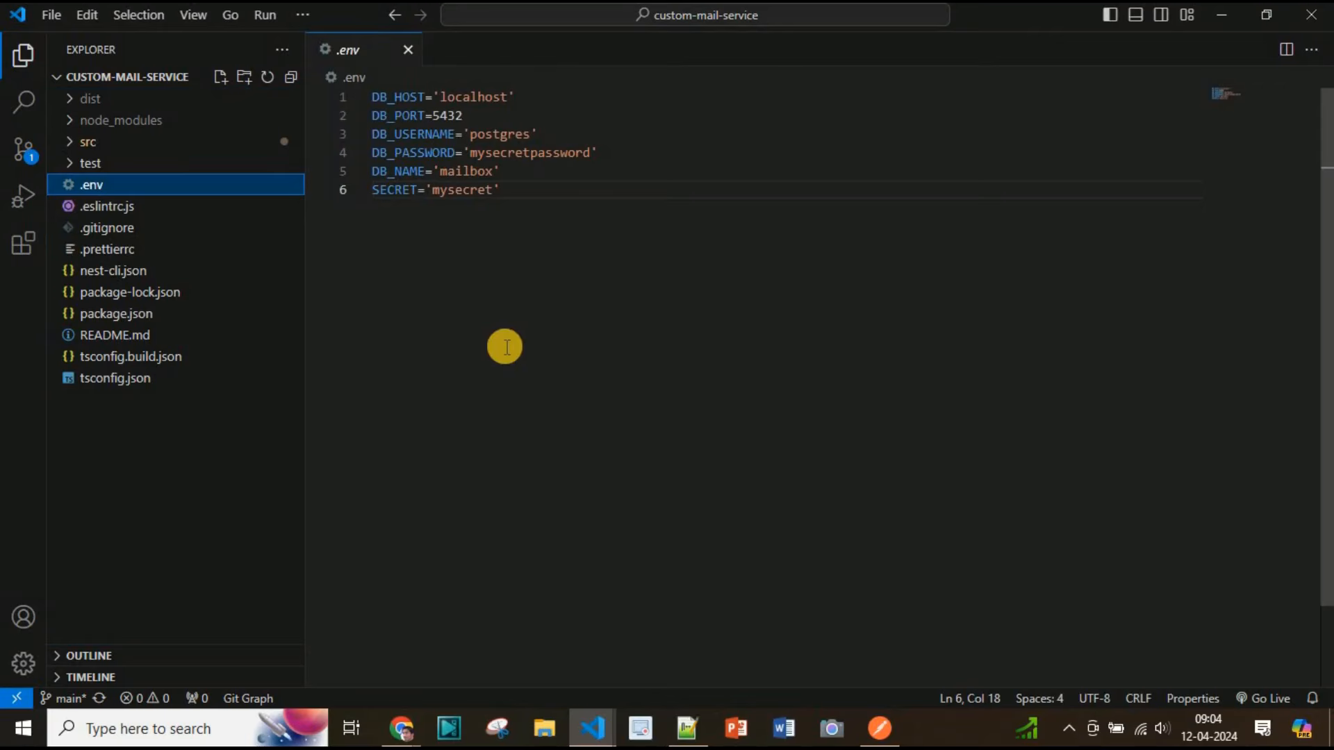
pyautogui.hotkey('ctrl', 'j')
# Recall the start command from terminal history and launch the app in watch mode
pyautogui.click(1057, 378)
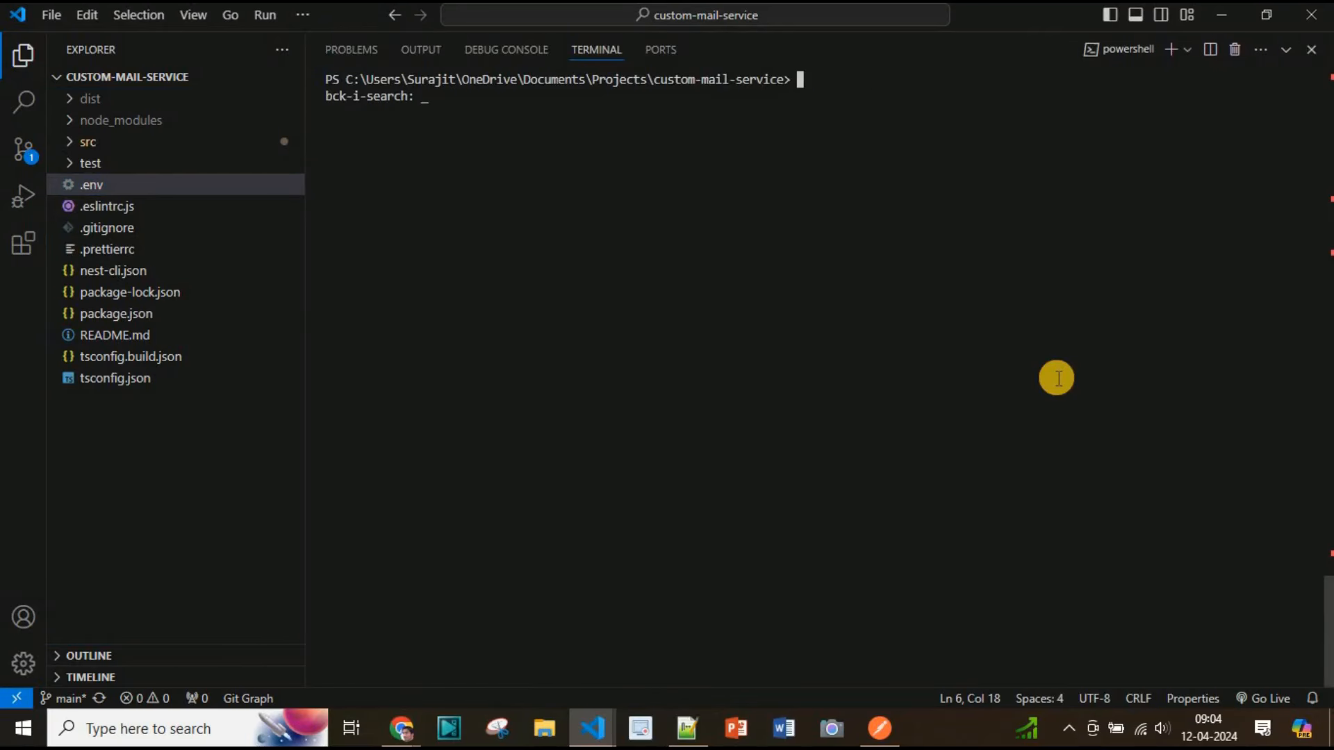
pyautogui.write('star')
pyautogui.press('Return')
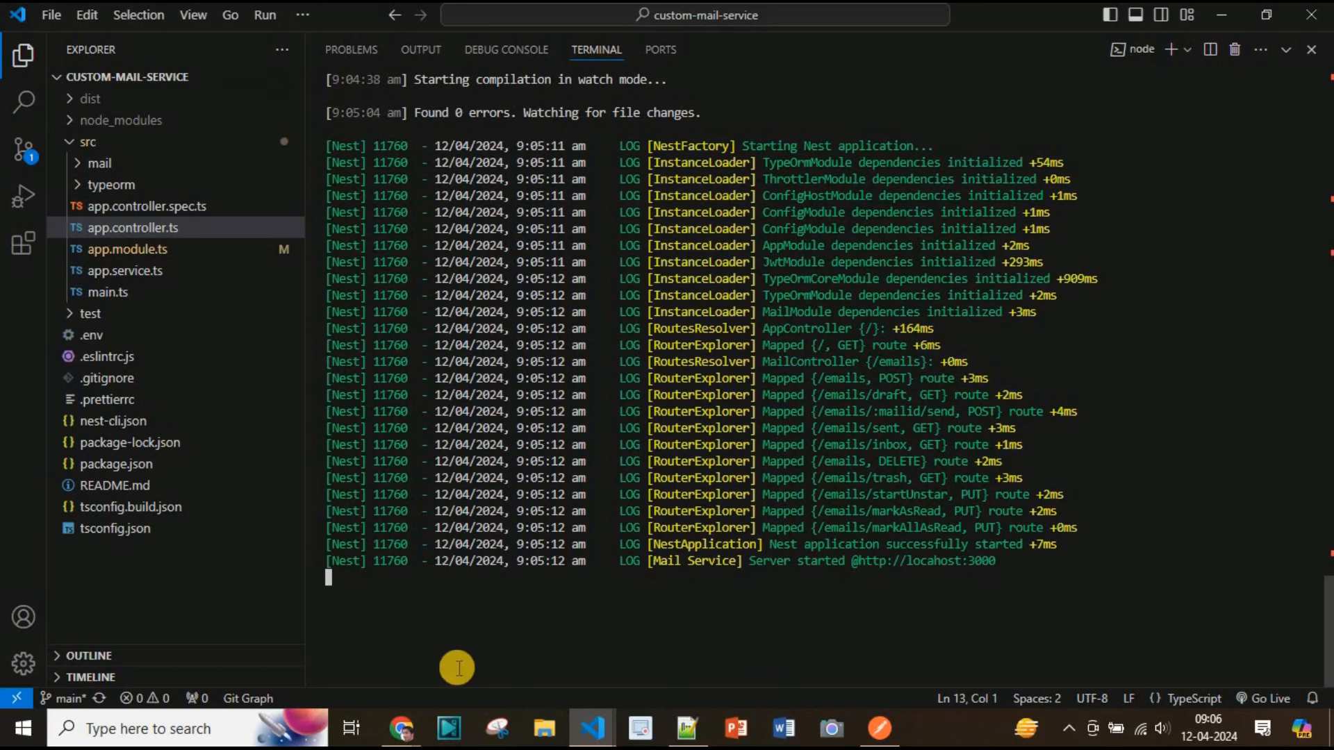
# Switch to the browser and review the Mail Service endpoints in Swagger UI
pyautogui.hotkey('alt', 'Tab')
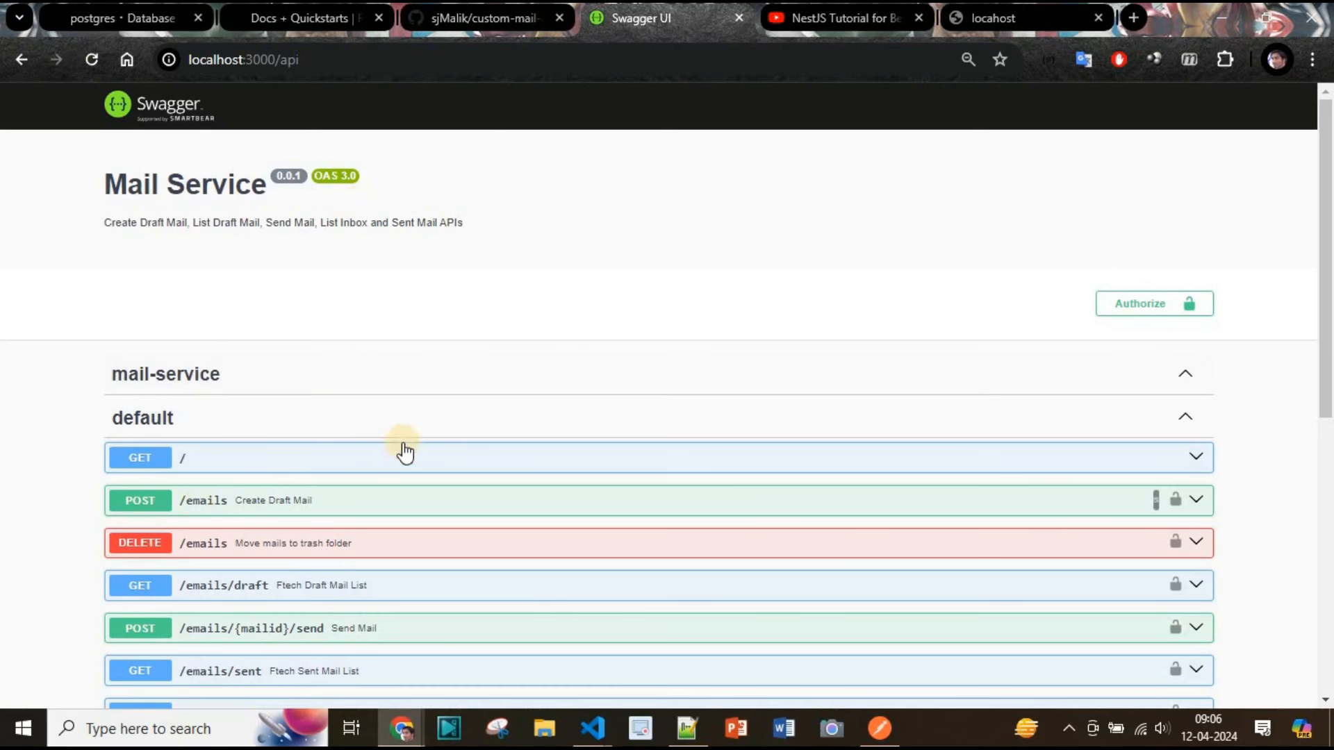
pyautogui.scroll(-5, 375, 379)
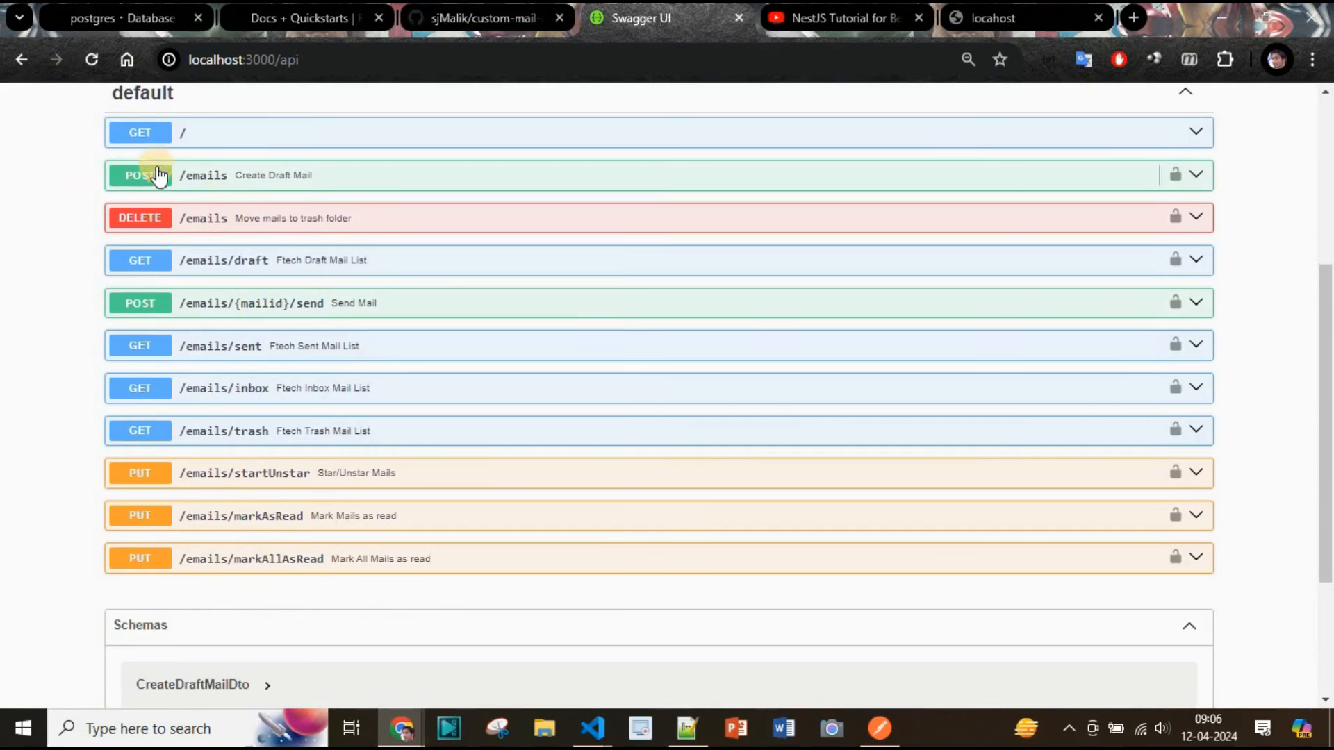
pyautogui.scroll(5, 11, 345)
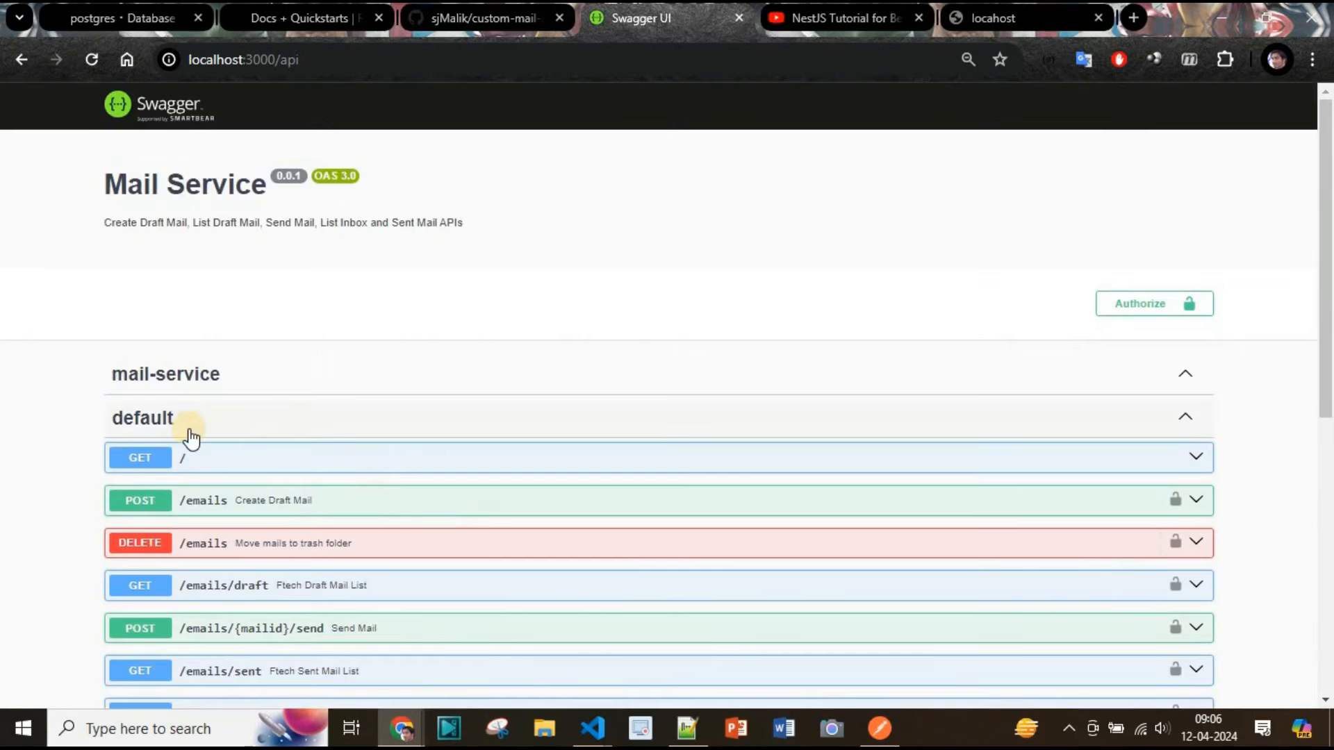
# Expand the GET / endpoint in Swagger UI, try it out and execute the request
pyautogui.click(1199, 460)
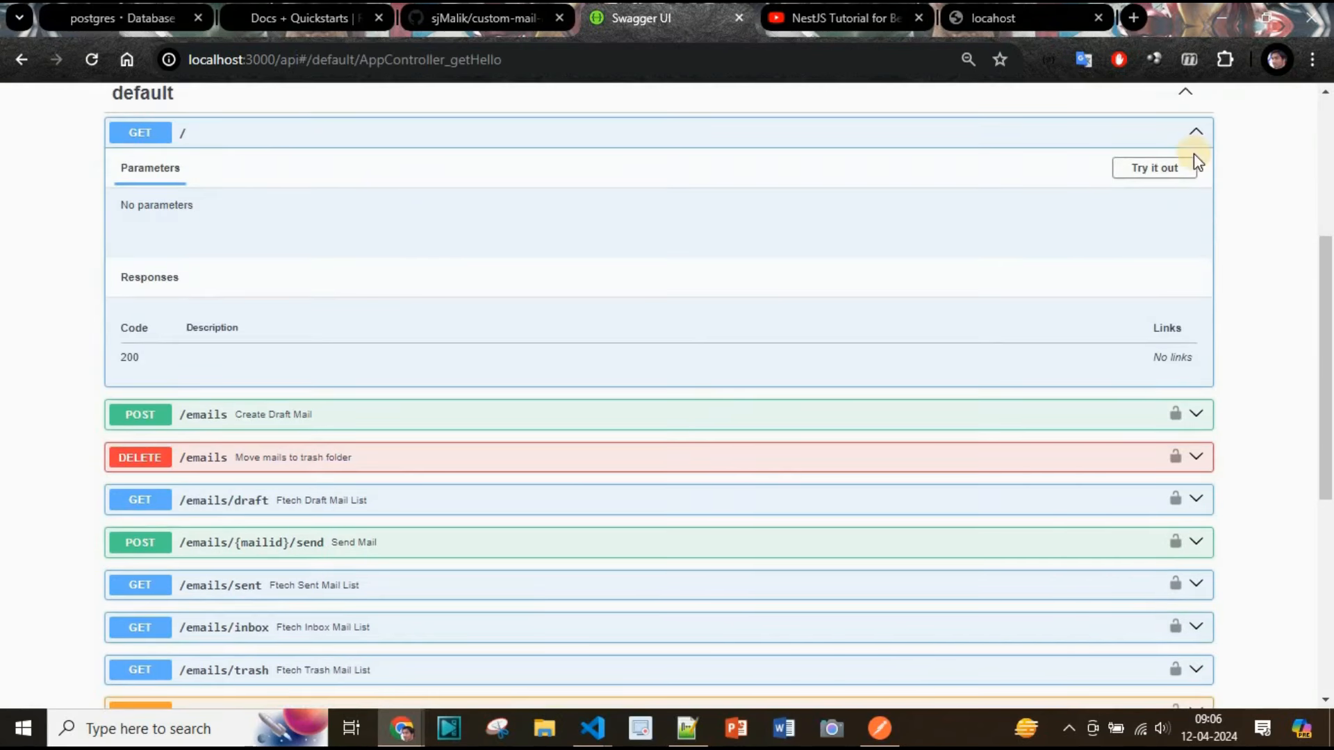
pyautogui.click(1191, 167)
pyautogui.click(730, 259)
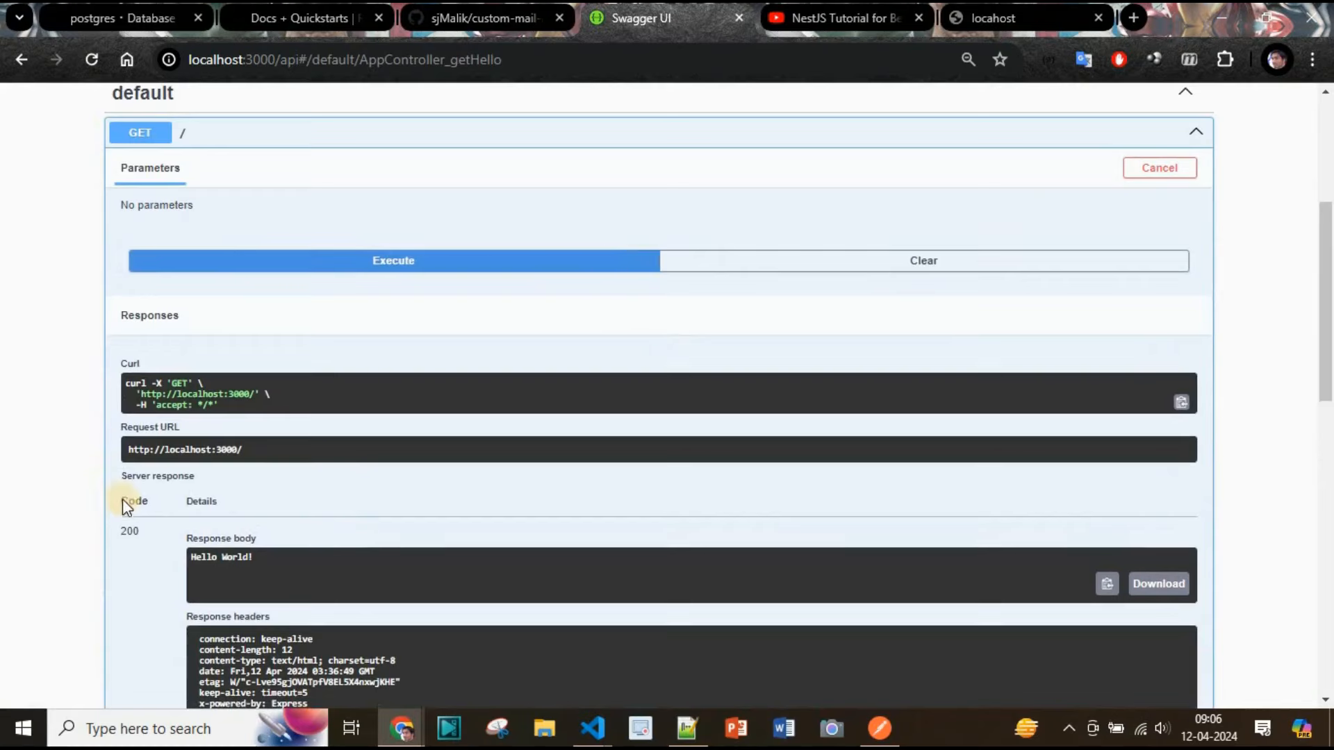
pyautogui.scroll(-2, 168, 425)
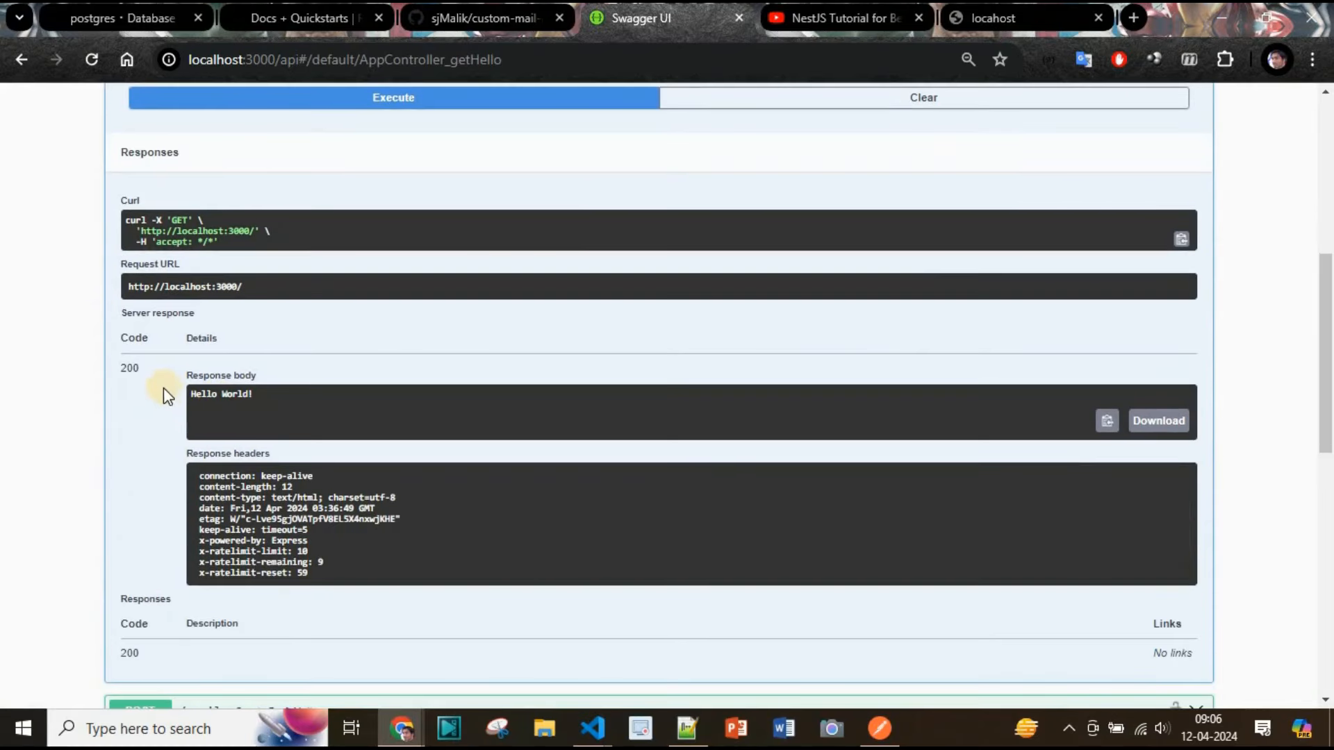
pyautogui.moveTo(186, 395); pyautogui.dragTo(124, 402)
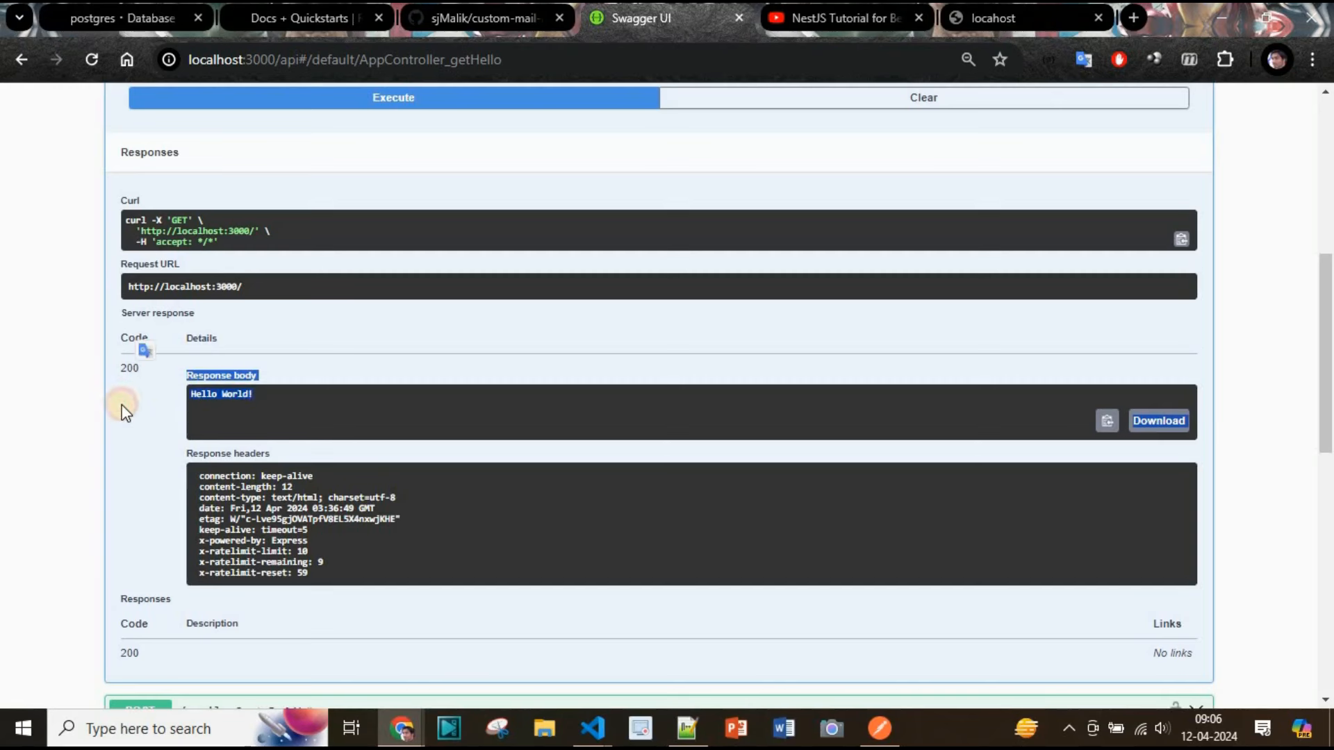
pyautogui.click(121, 405)
pyautogui.scroll(7, 360, 463)
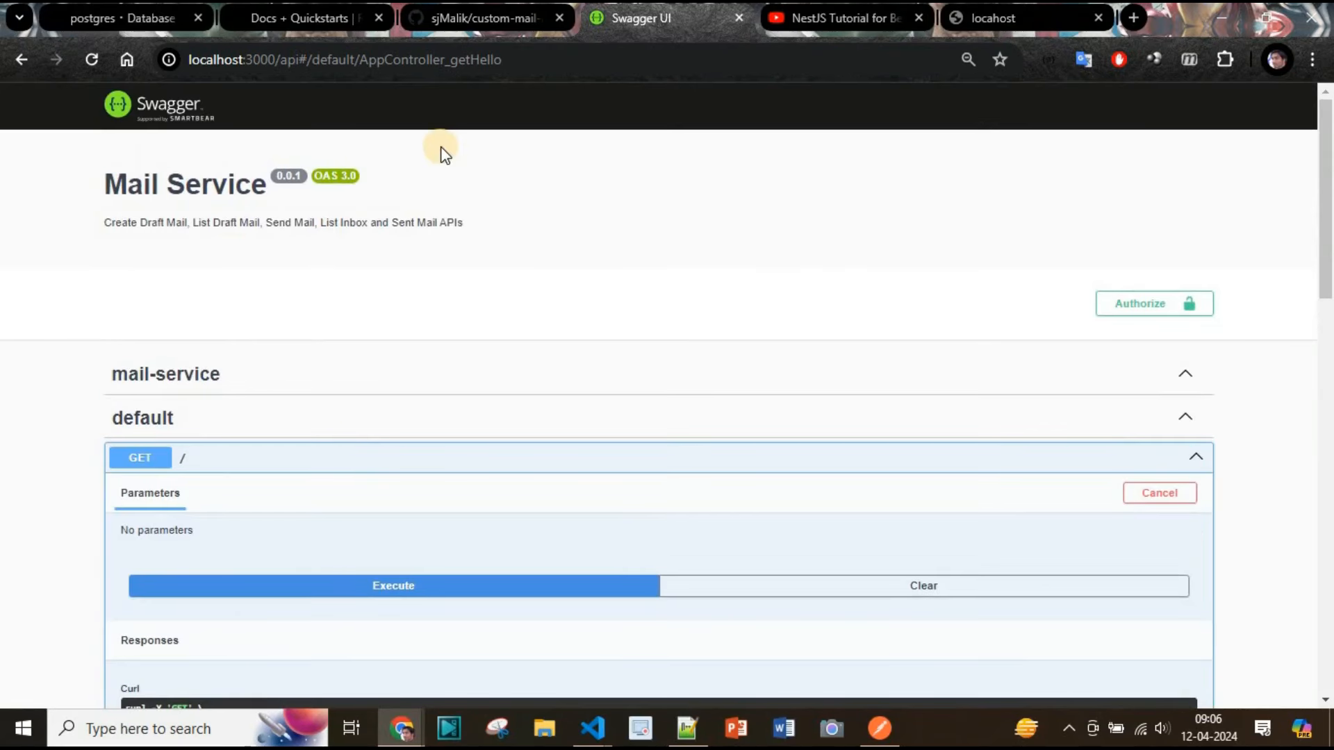
# Open the postgres database from the Render dashboard and review its connection details
pyautogui.click(107, 19)
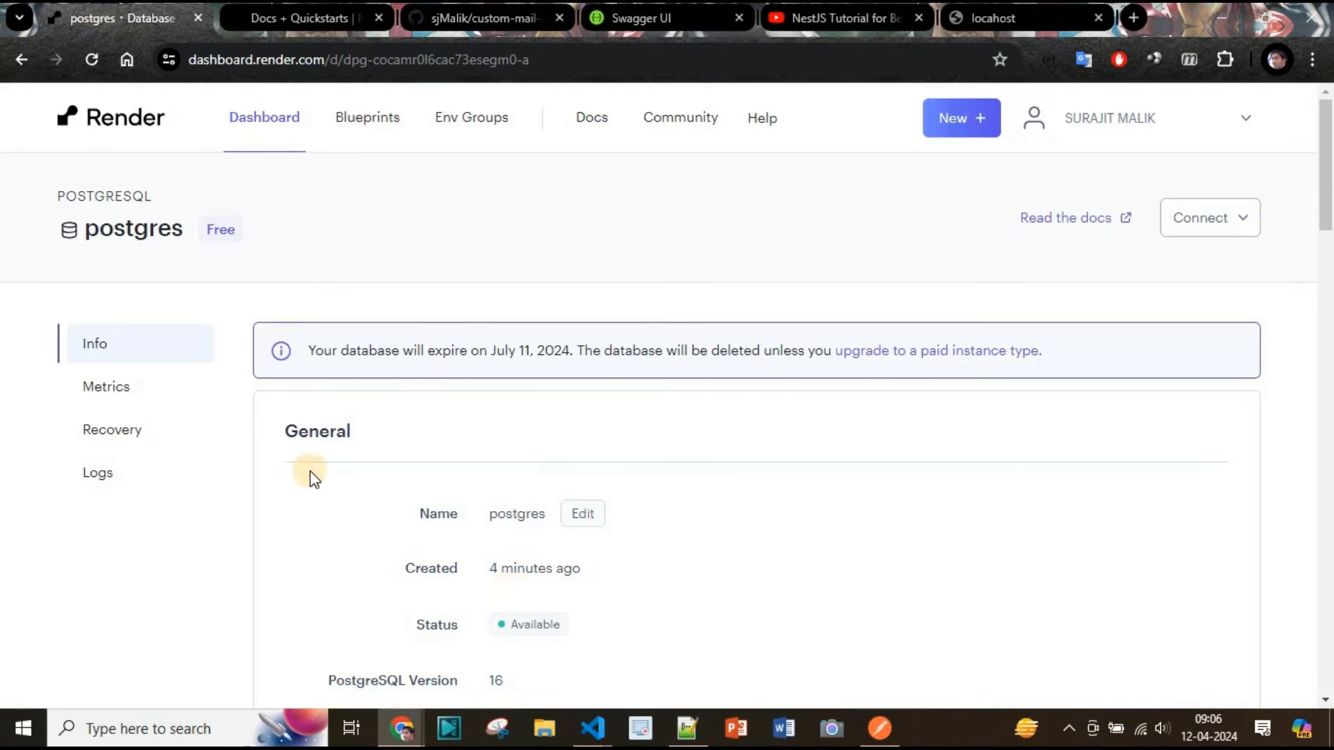
pyautogui.click(276, 142)
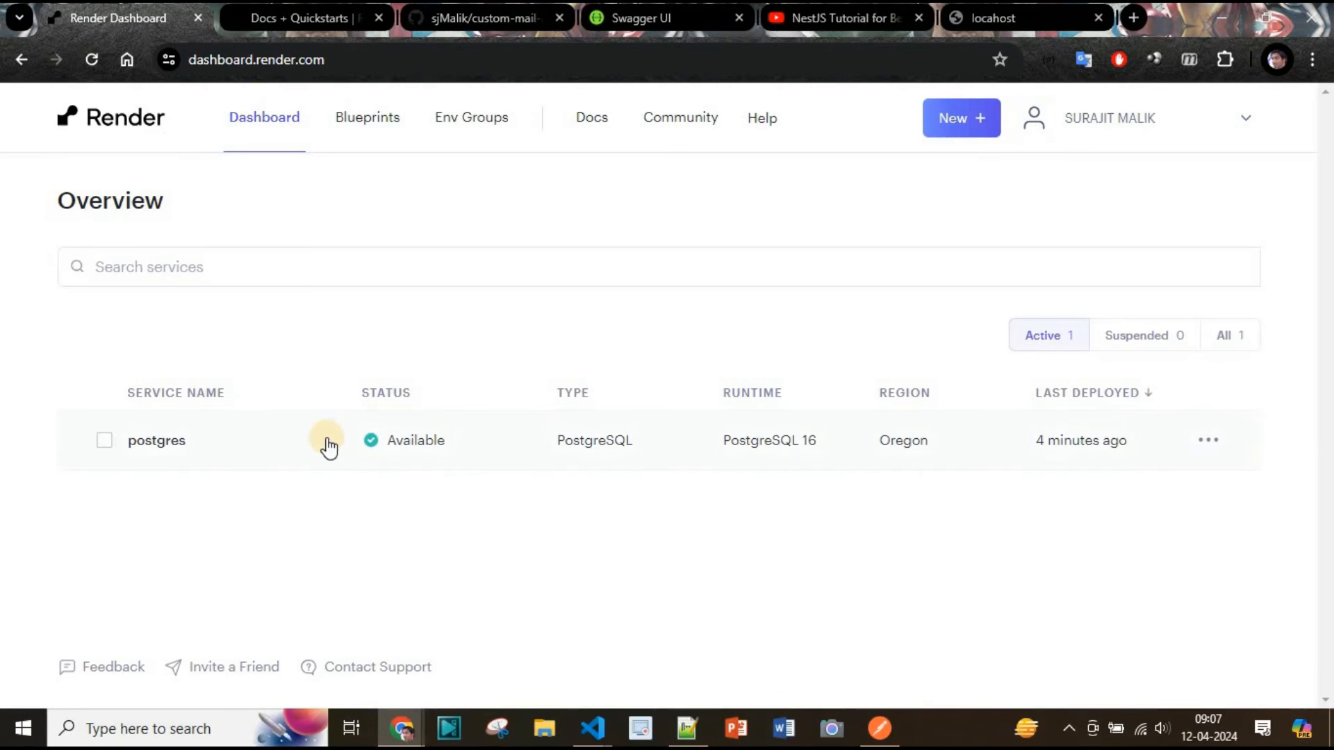
pyautogui.click(178, 442)
pyautogui.scroll(-7, 494, 497)
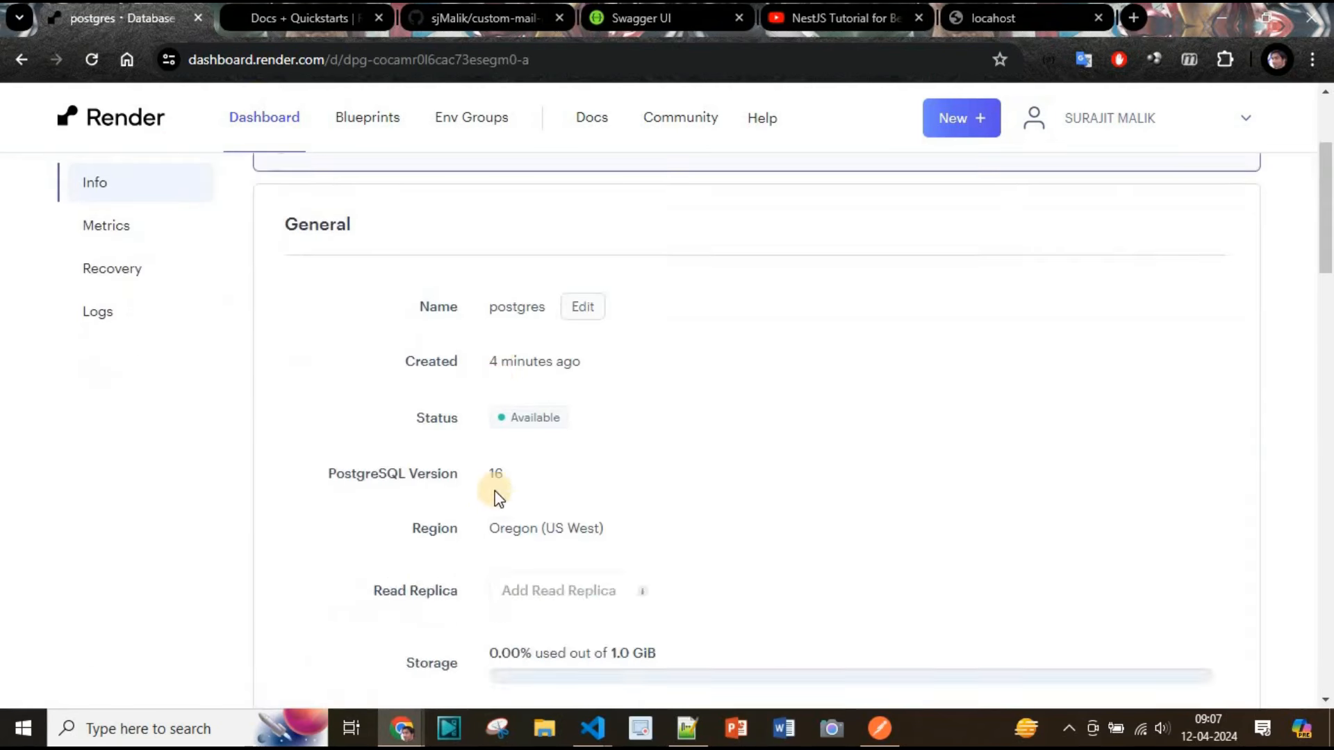
pyautogui.scroll(-9, 497, 497)
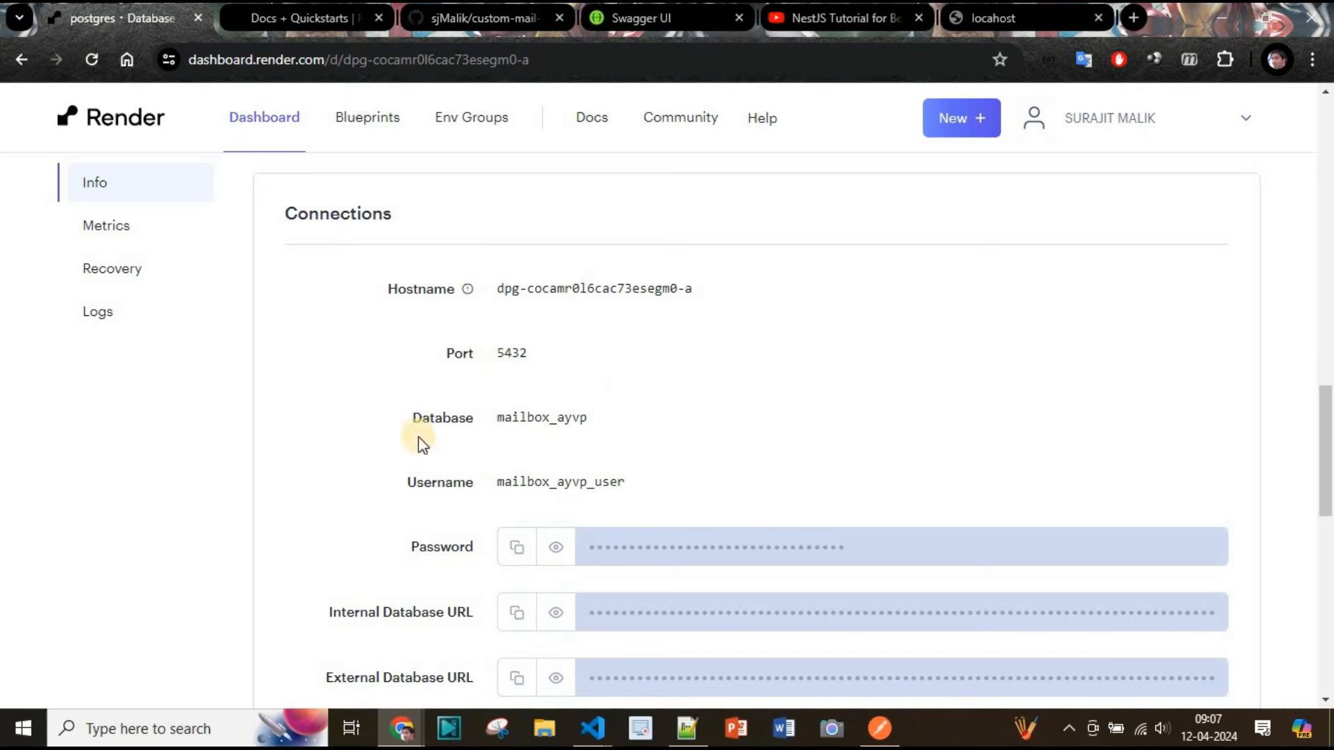
pyautogui.scroll(-2, 642, 462)
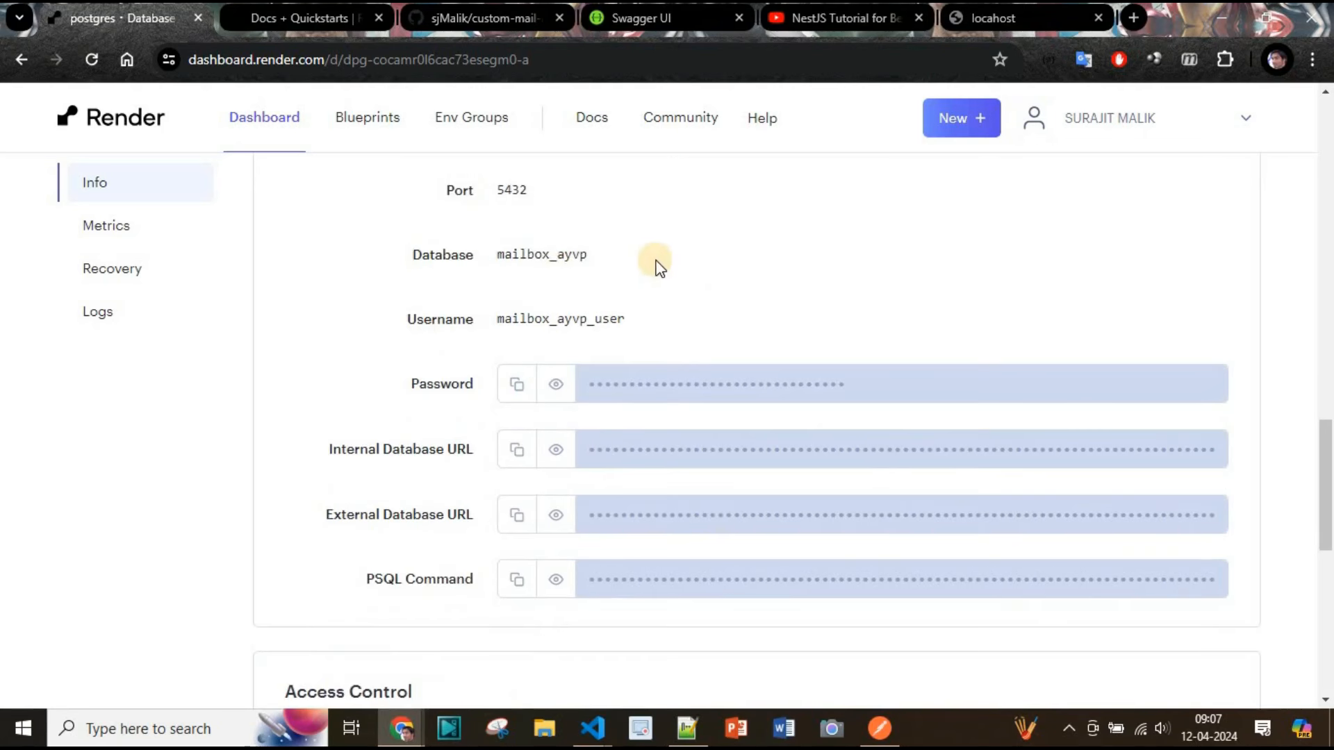
pyautogui.scroll(2, 392, 482)
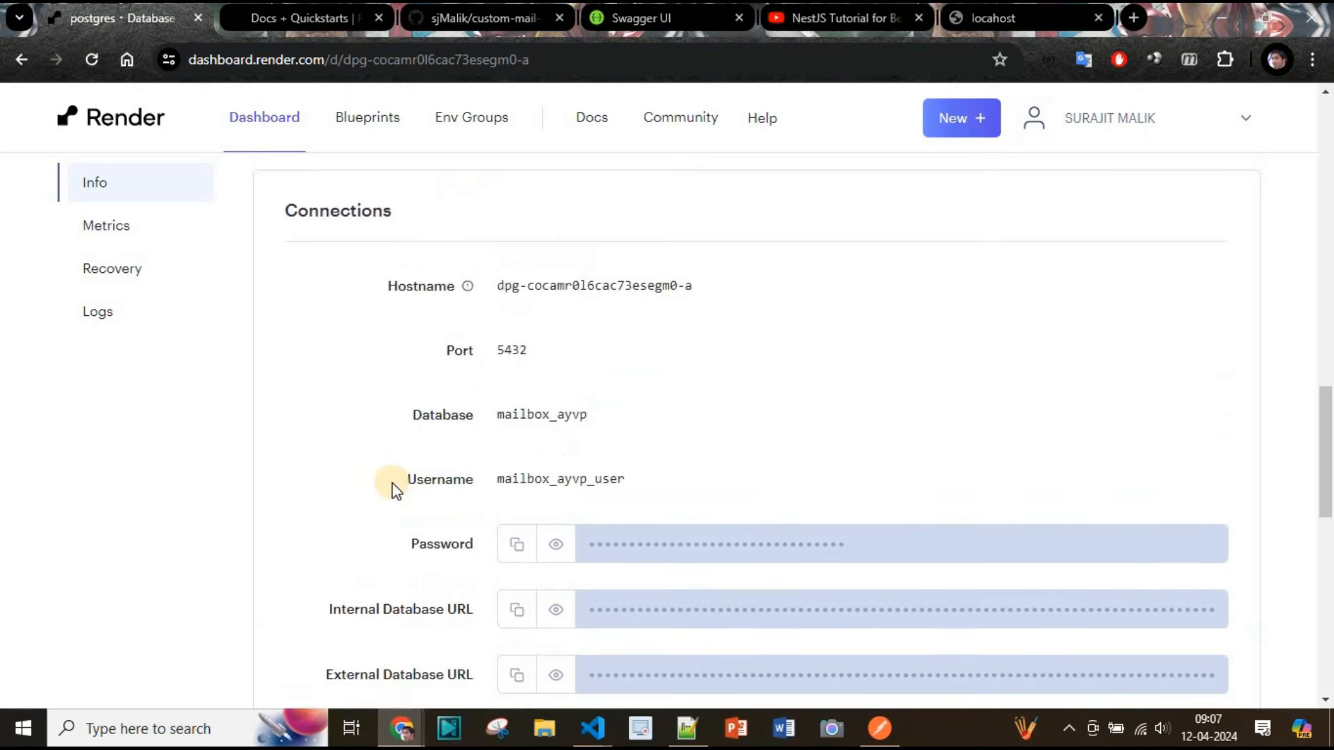
pyautogui.scroll(-2, 392, 482)
pyautogui.scroll(-2, 392, 482)
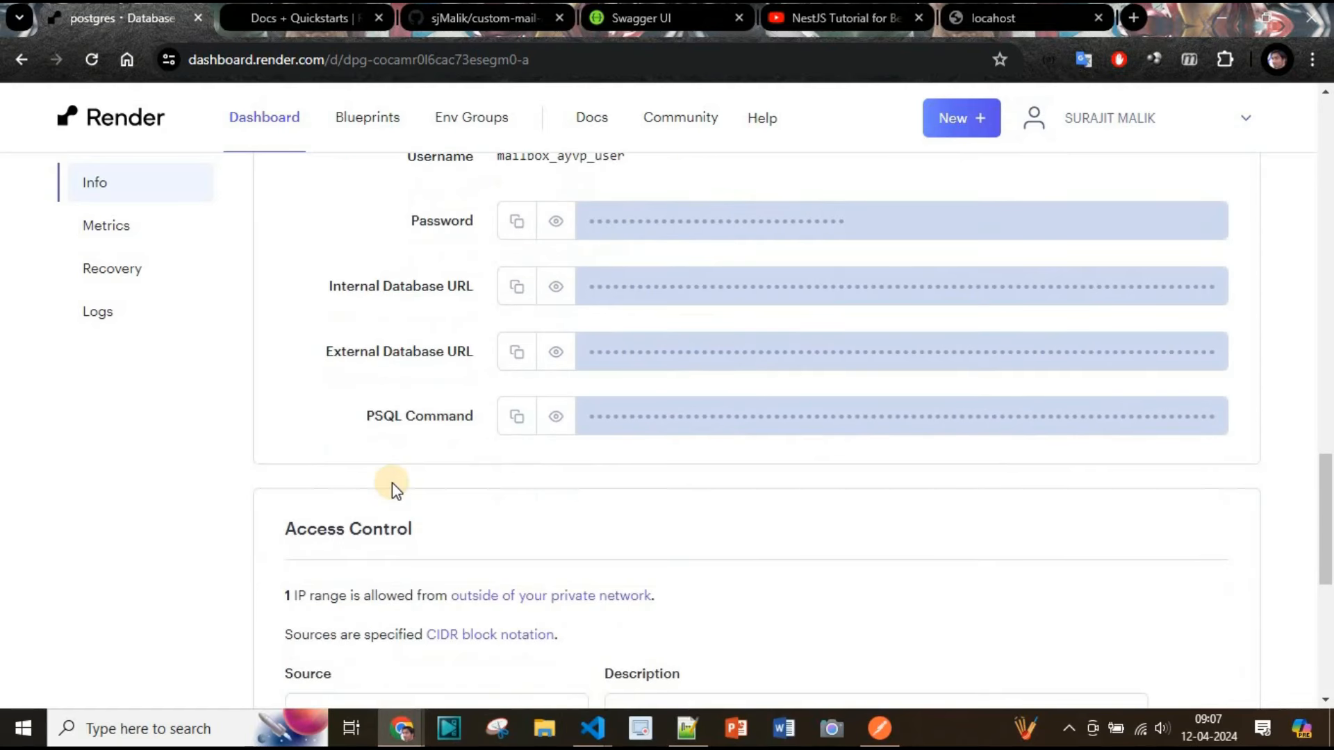
pyautogui.scroll(2, 392, 482)
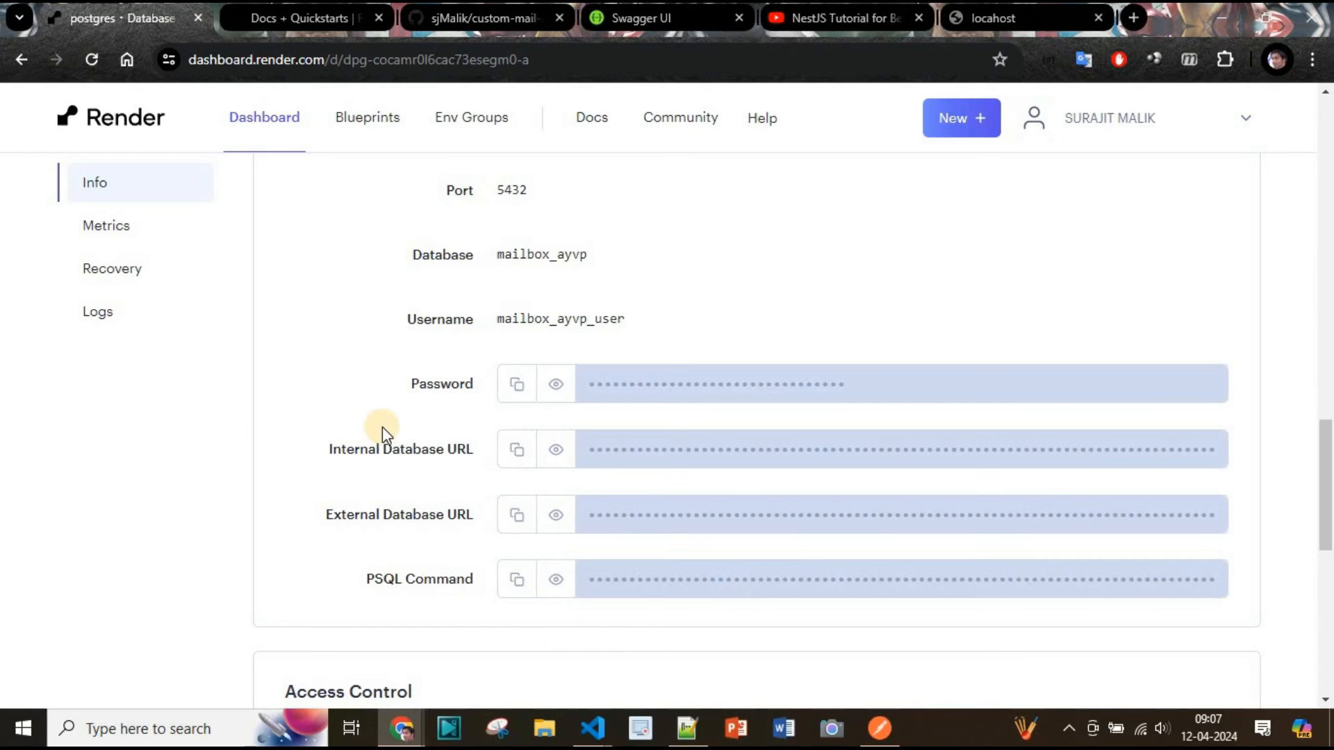
# Open a Windows PowerShell window from the taskbar search and maximize it
pyautogui.click(118, 734)
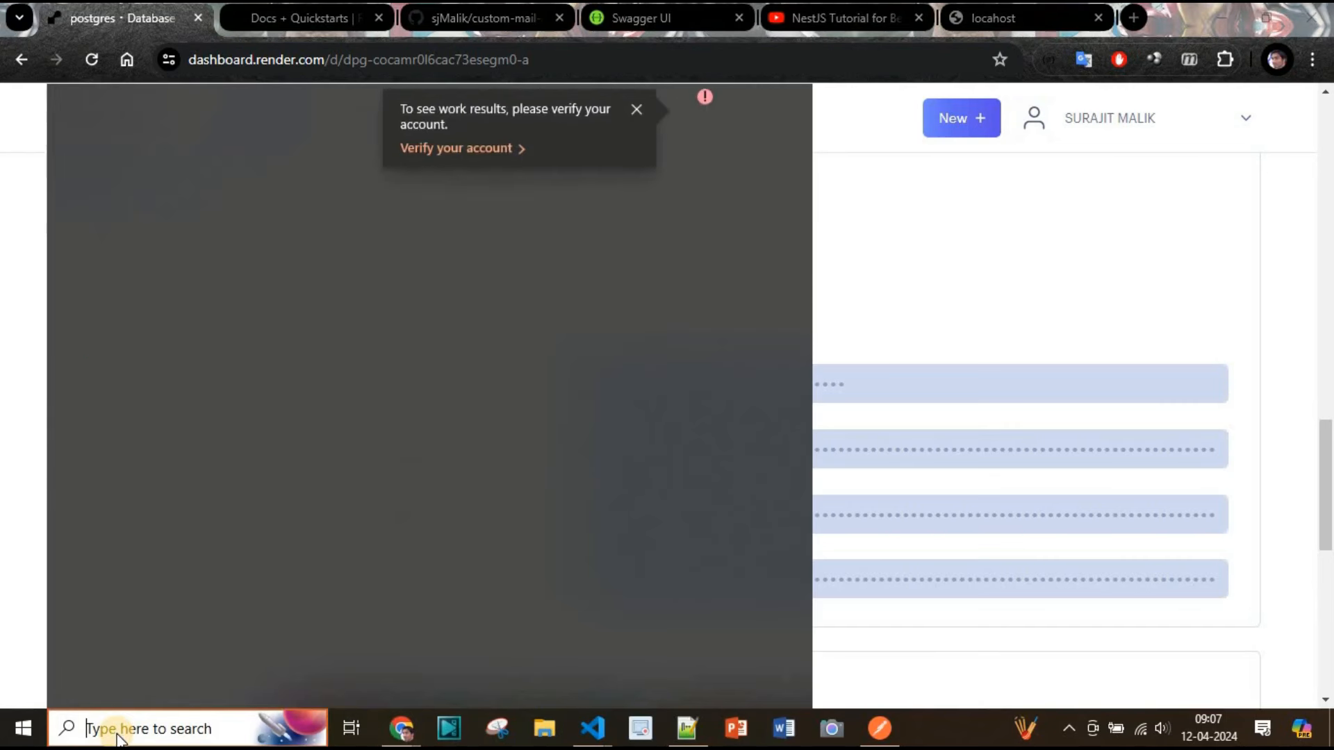
pyautogui.click(855, 395)
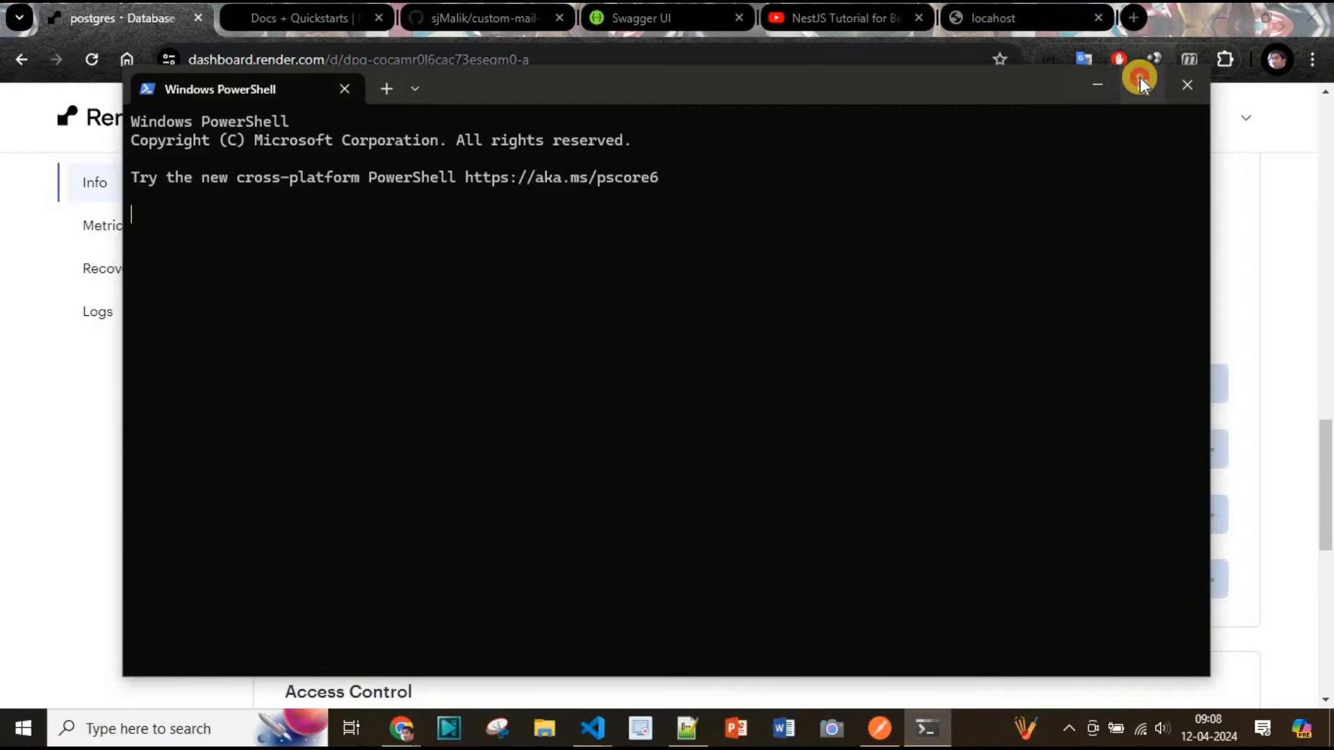
pyautogui.click(1141, 82)
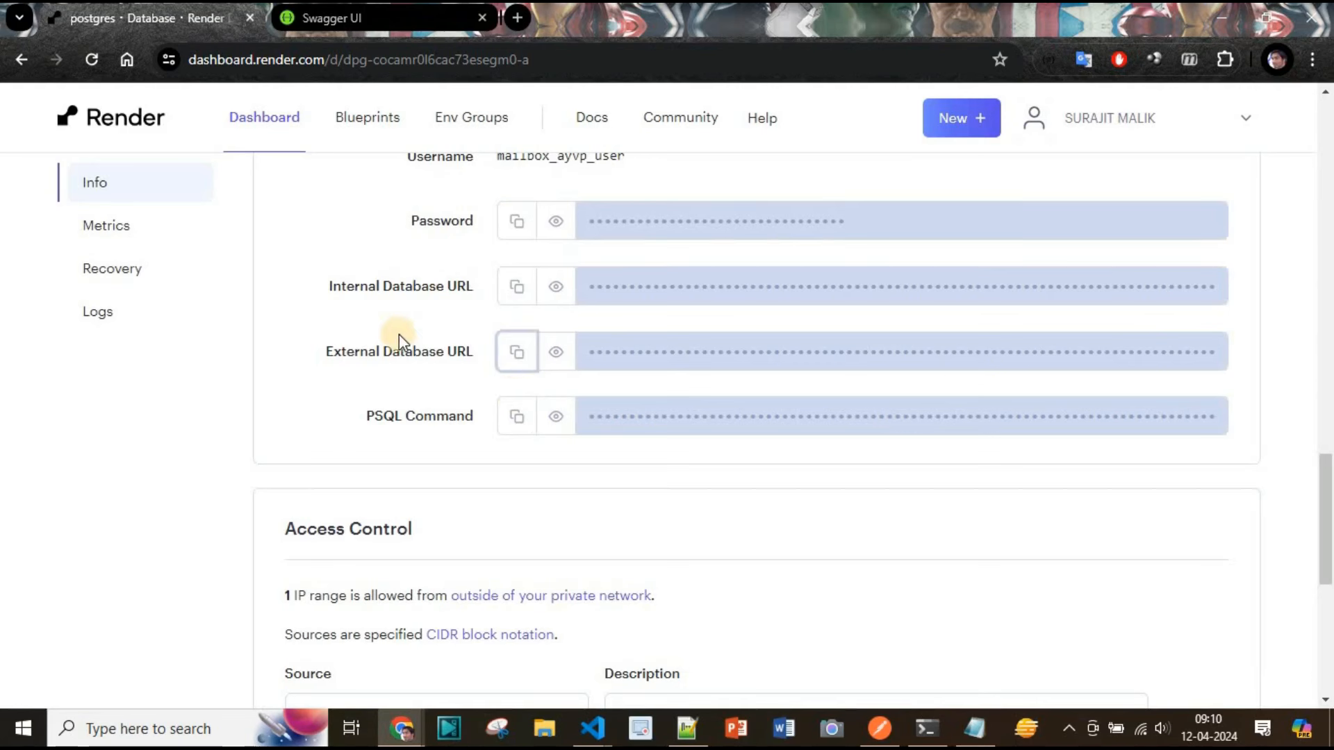
# Copy the database's External Database URL and switch to Notepad
pyautogui.scroll(6, 354, 389)
pyautogui.scroll(-4, 417, 445)
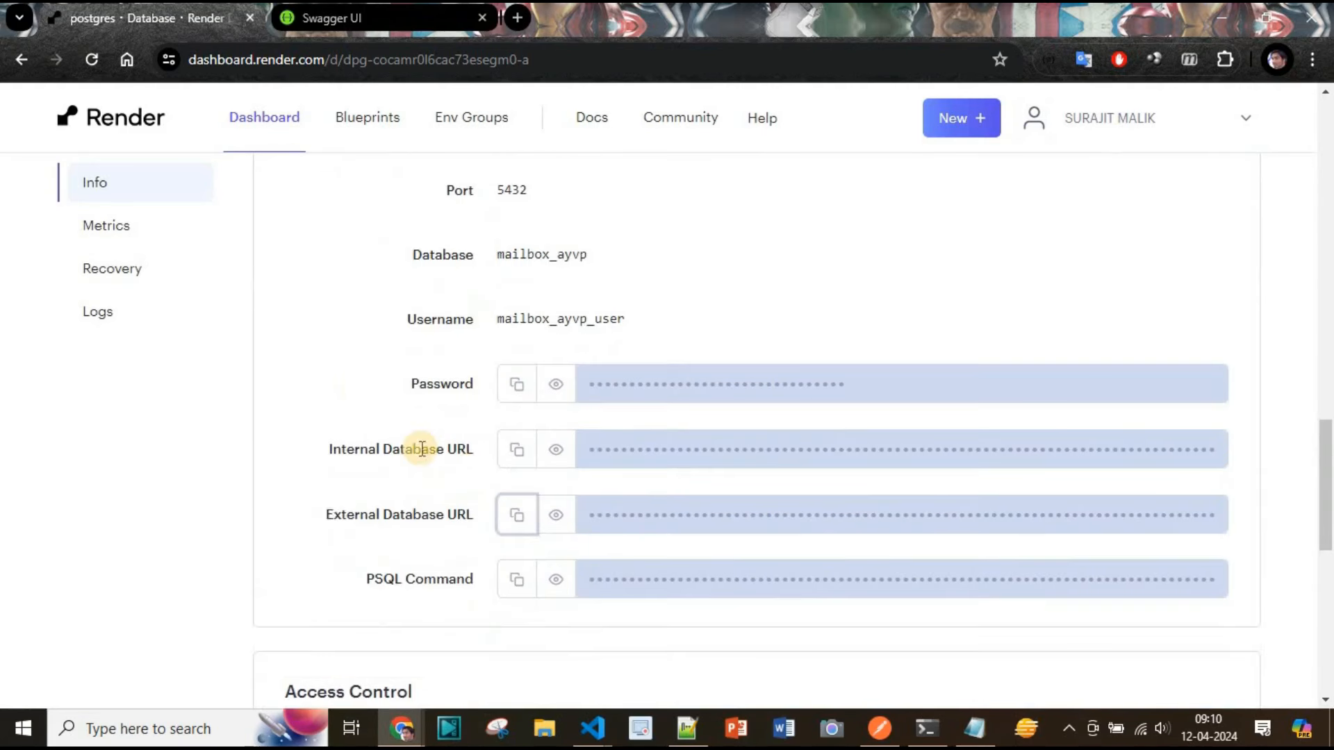
pyautogui.click(516, 515)
pyautogui.hotkey('alt', 'Tab')
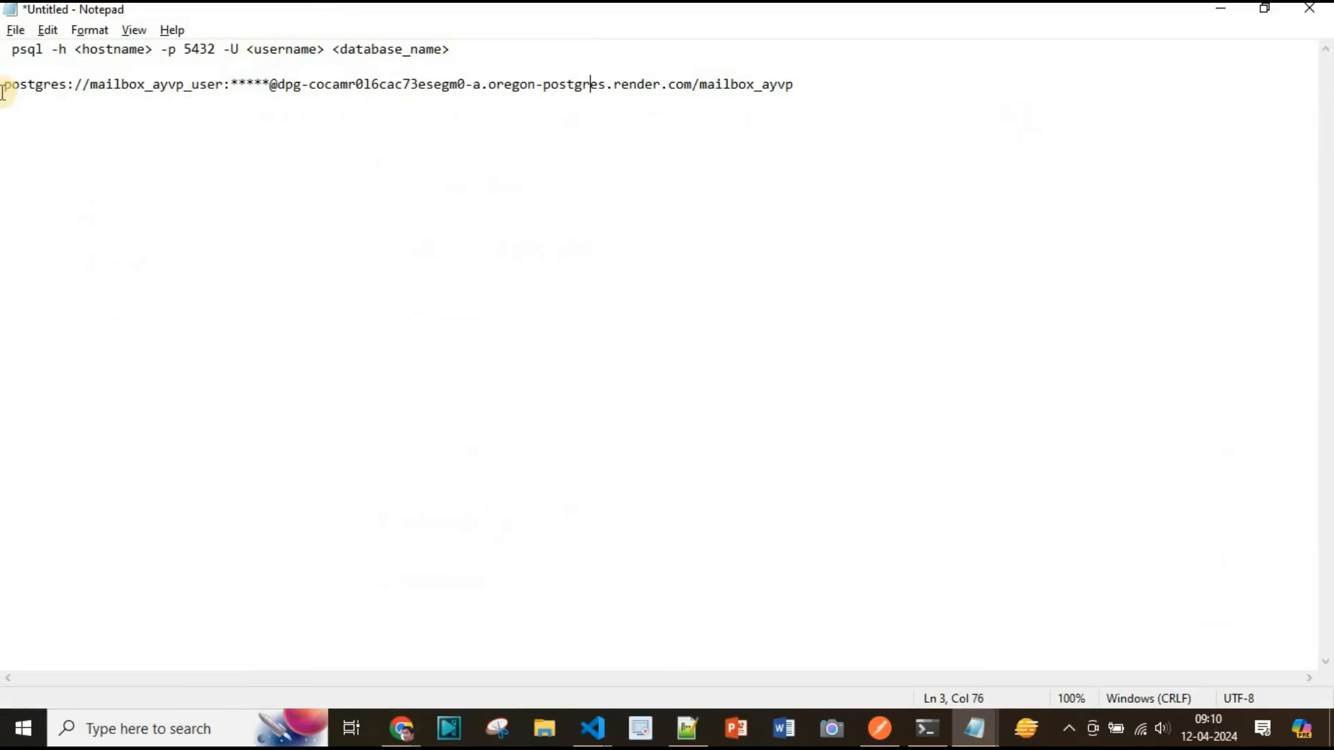
# Examine the parts of the database URL in Notepad: user, password, host and database name
pyautogui.doubleClick(131, 82)
pyautogui.click(141, 66)
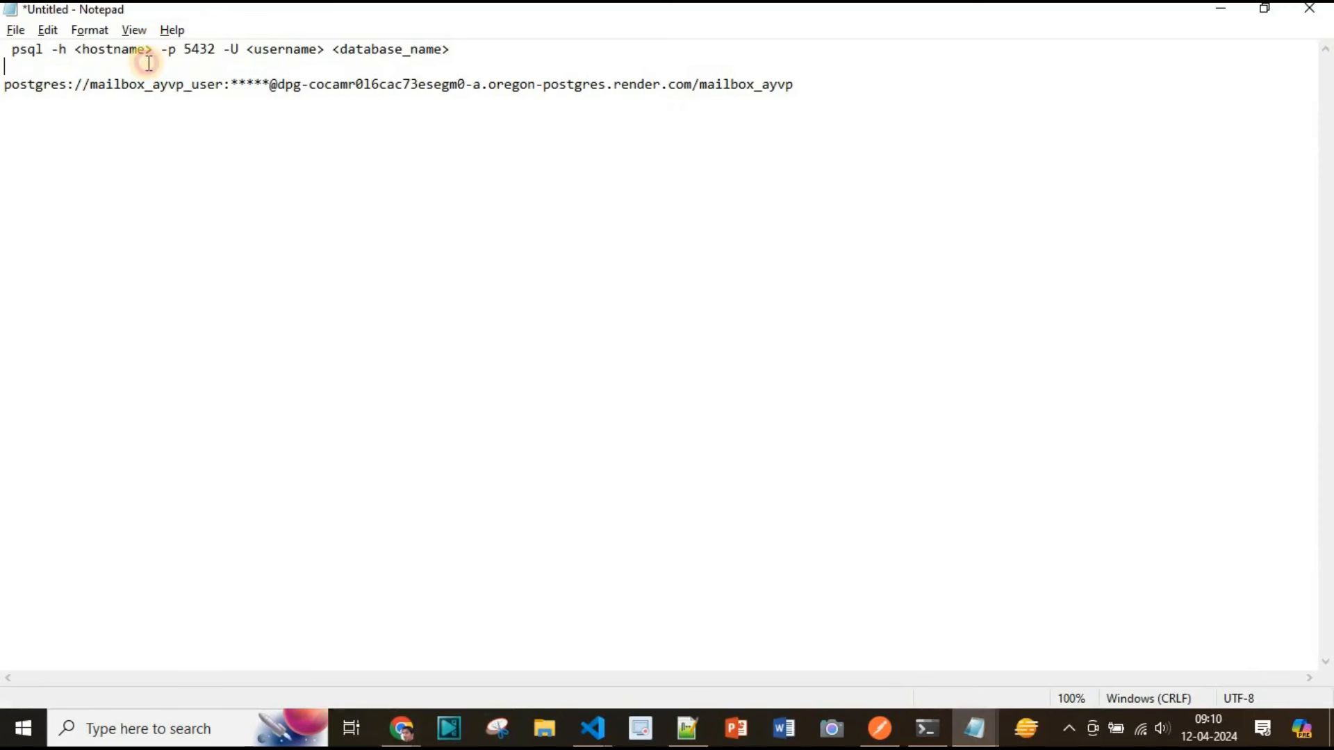
pyautogui.click(247, 84)
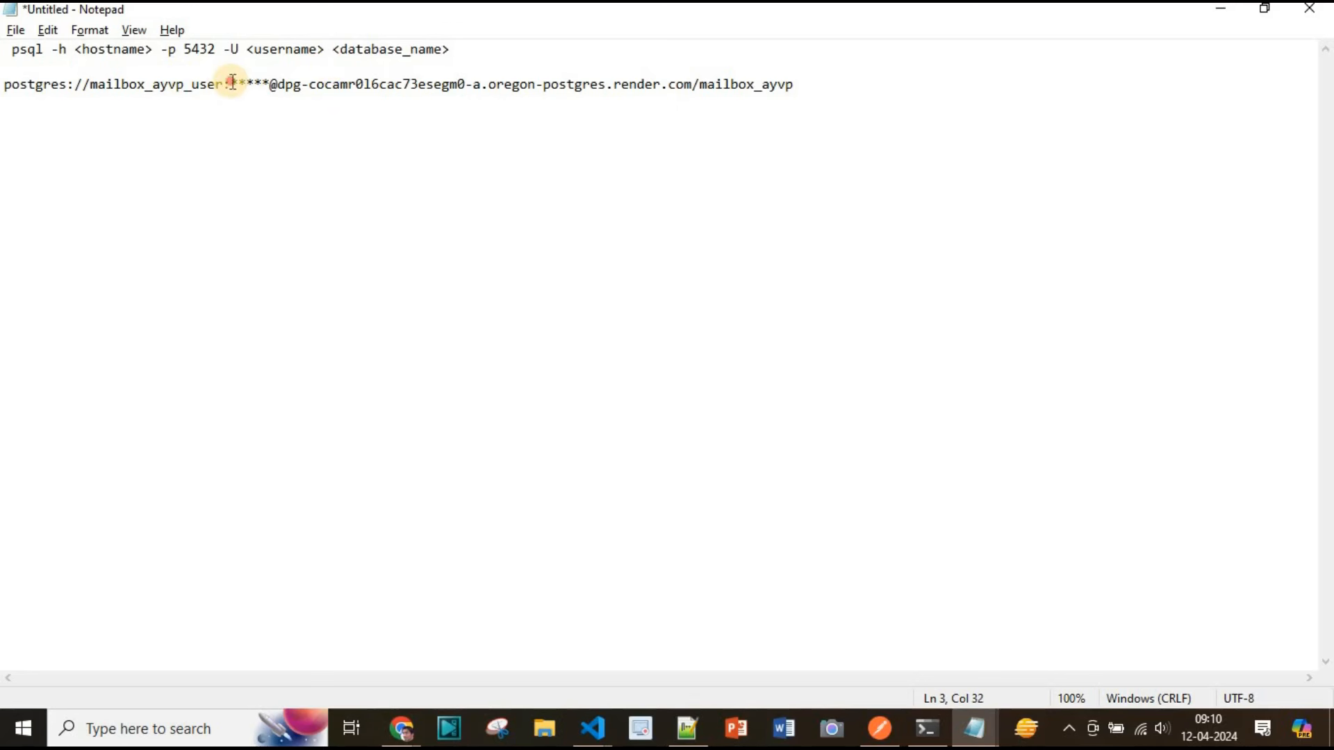
pyautogui.doubleClick(233, 82)
pyautogui.click(282, 82)
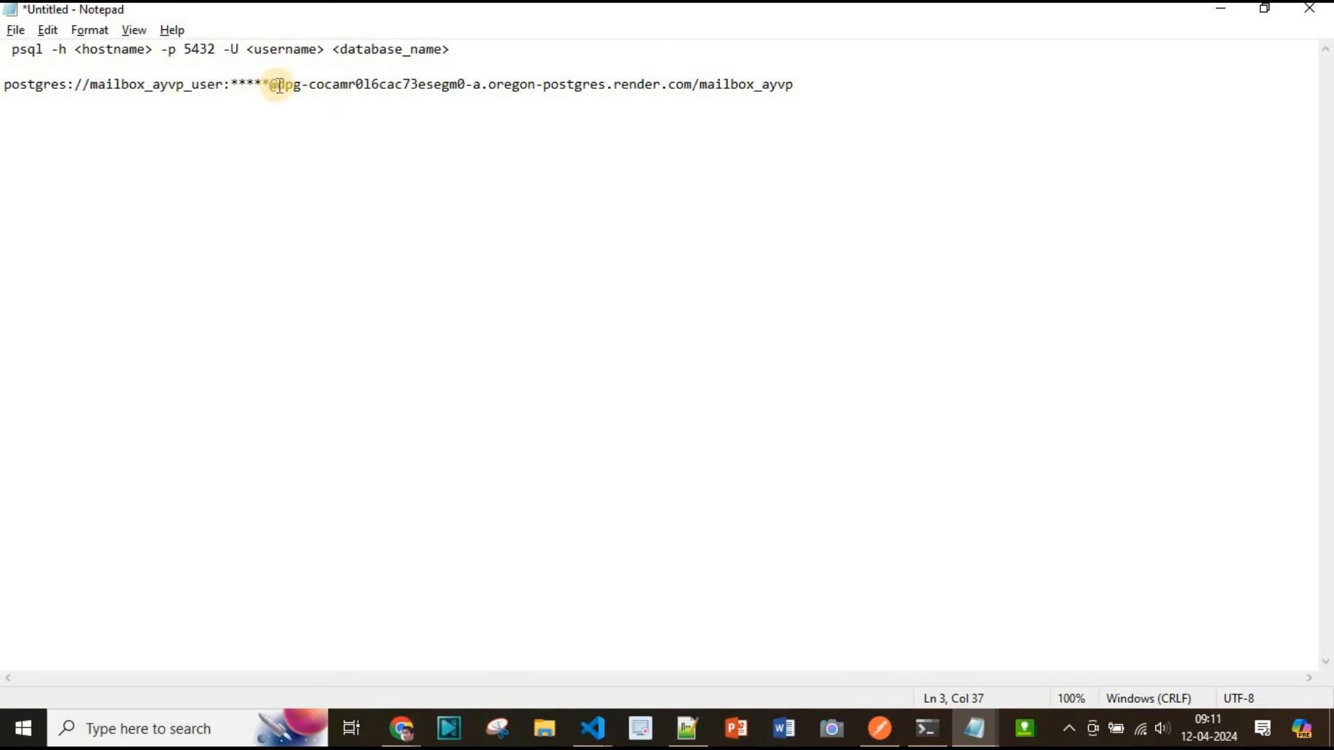
pyautogui.keyDown('shift'); pyautogui.click(691, 84); pyautogui.keyUp('shift')
pyautogui.click(724, 145)
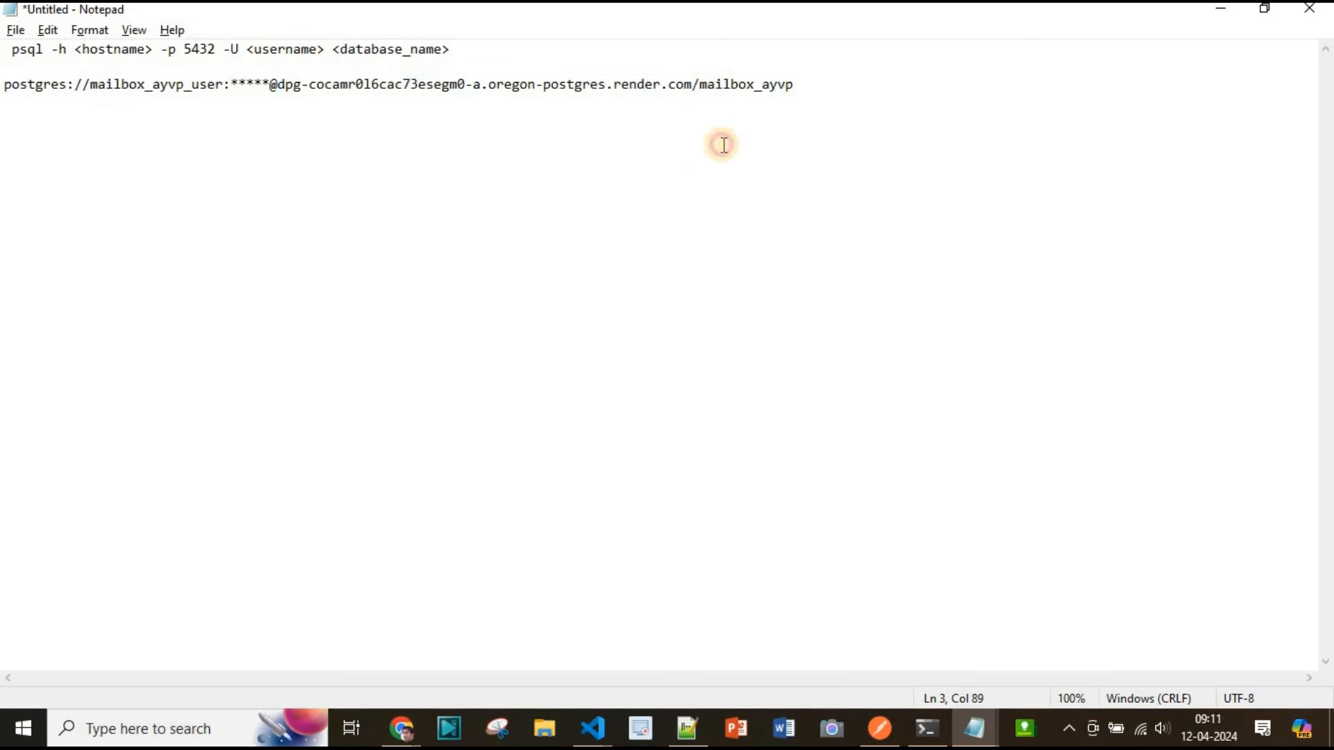
pyautogui.doubleClick(803, 82)
pyautogui.click(770, 111)
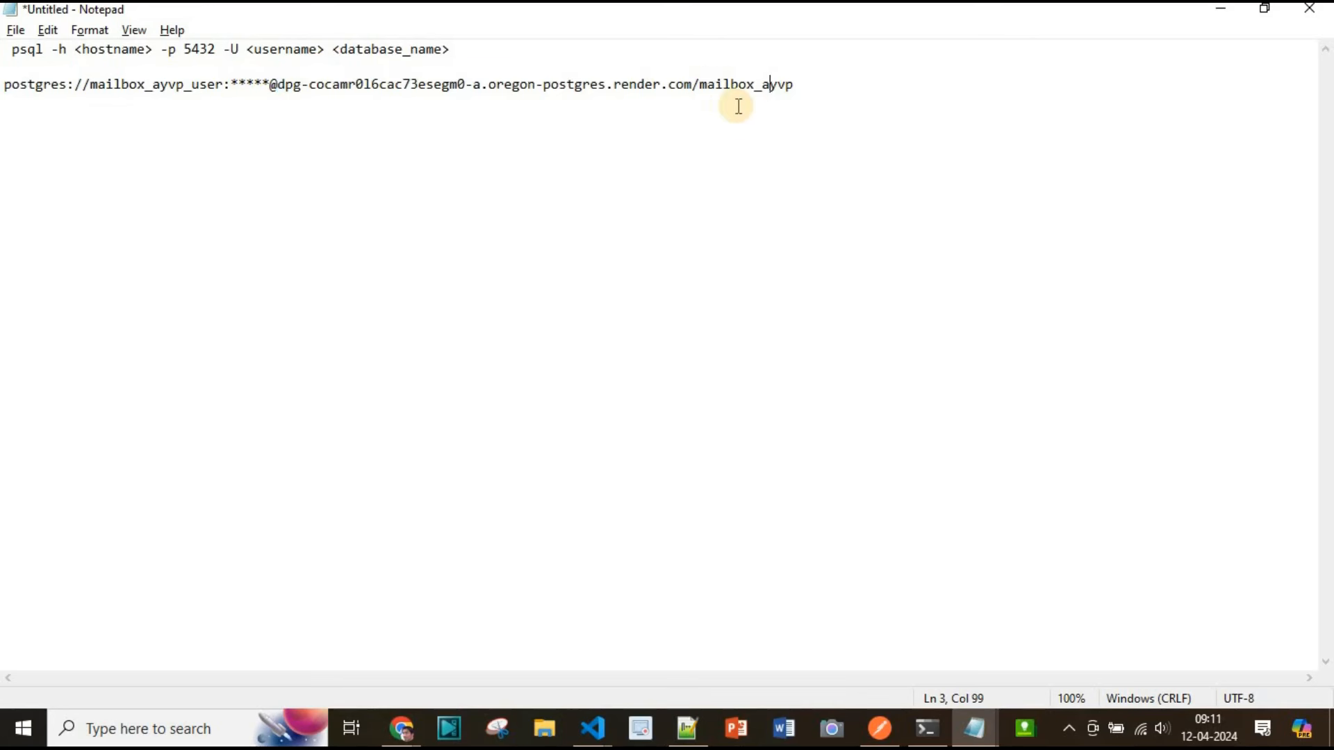
pyautogui.click(725, 109)
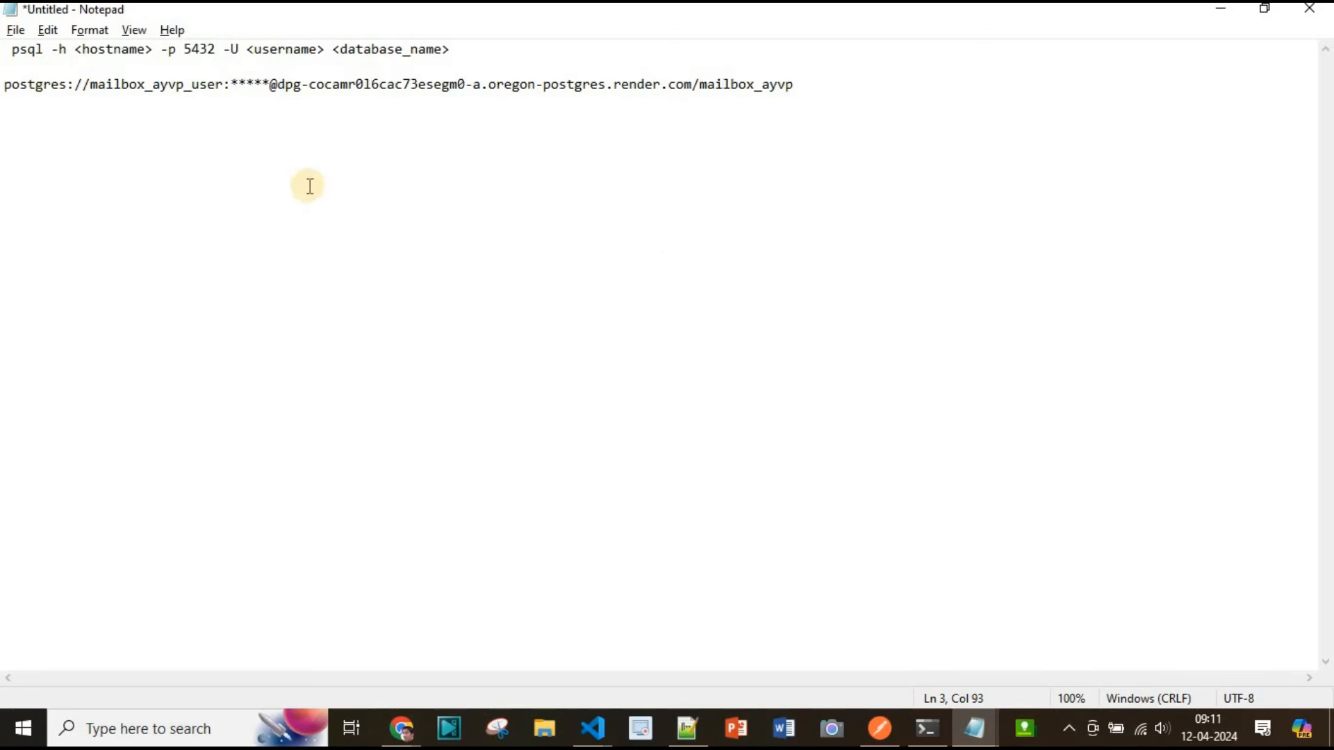
pyautogui.click(284, 84)
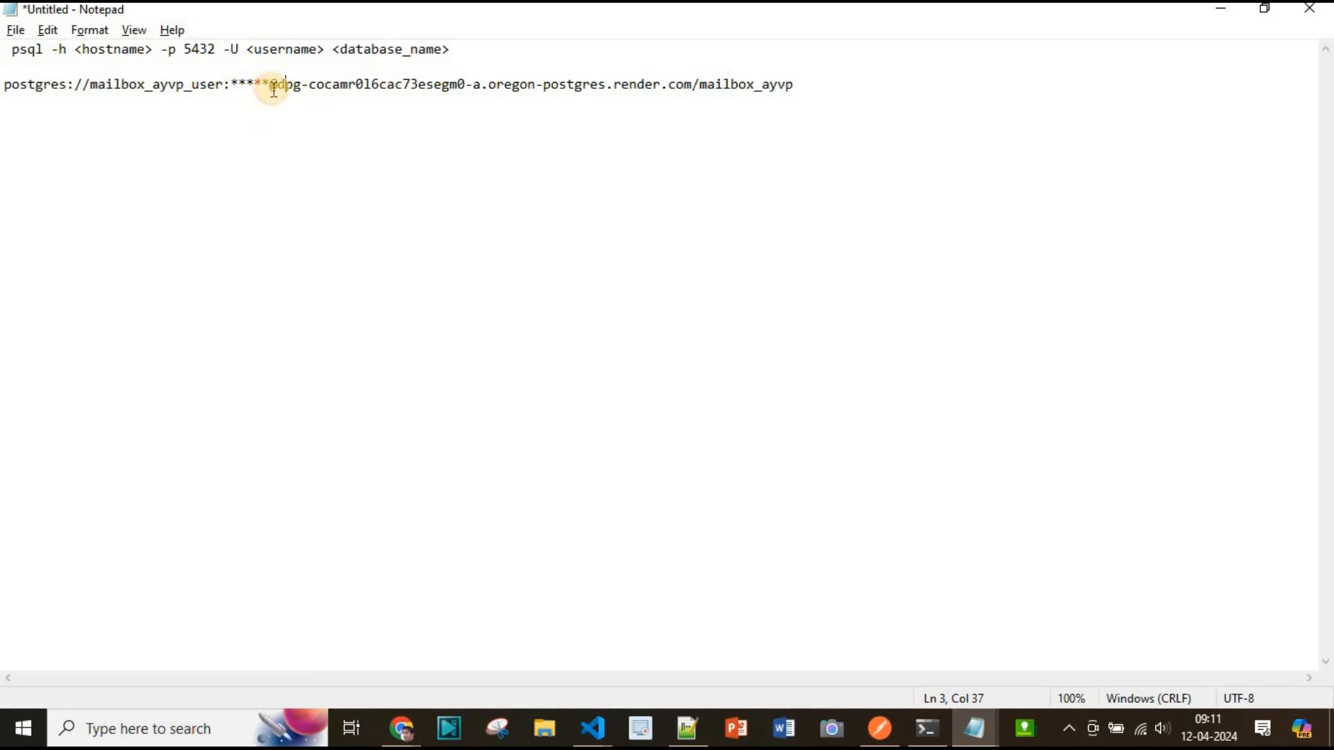
pyautogui.keyDown('shift'); pyautogui.click(679, 90); pyautogui.keyUp('shift')
pyautogui.click(467, 199)
pyautogui.click(279, 83)
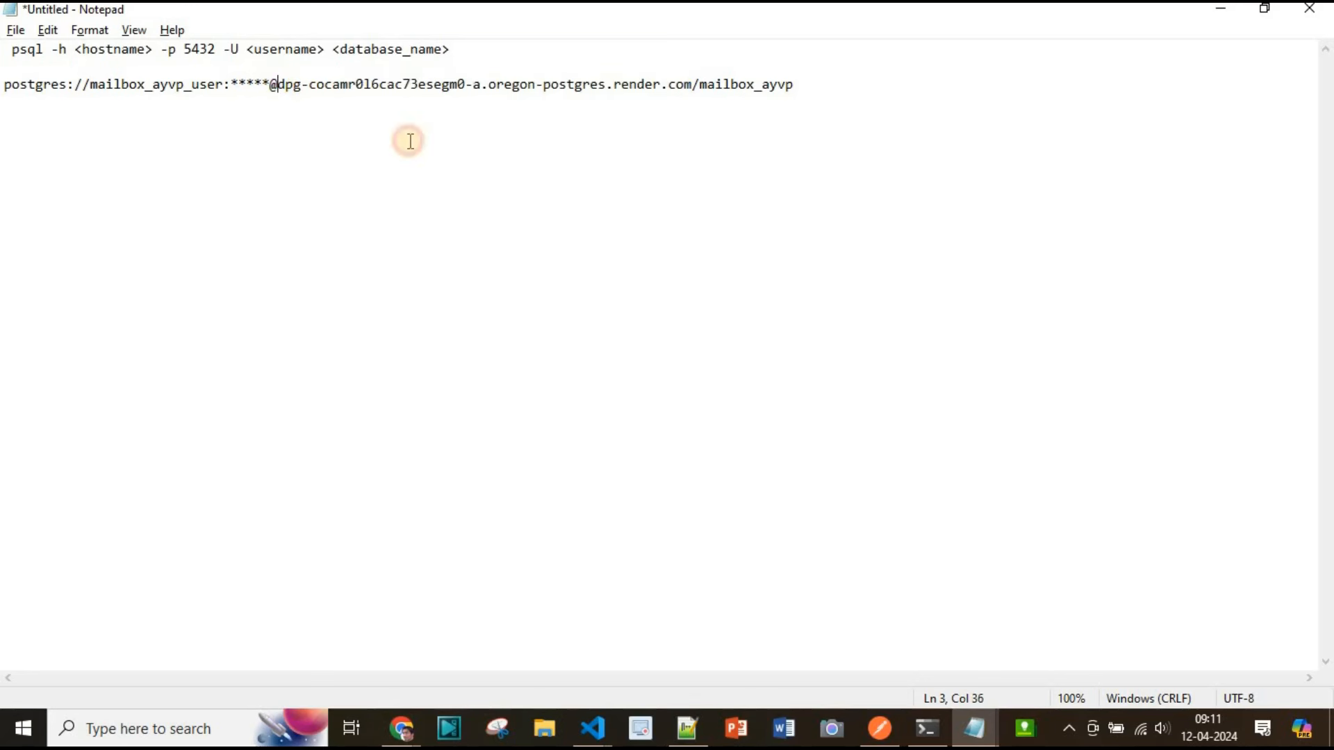
# Copy the URL's host part and replace <hostname> in the psql command with it
pyautogui.keyDown('shift'); pyautogui.click(692, 90); pyautogui.keyUp('shift')
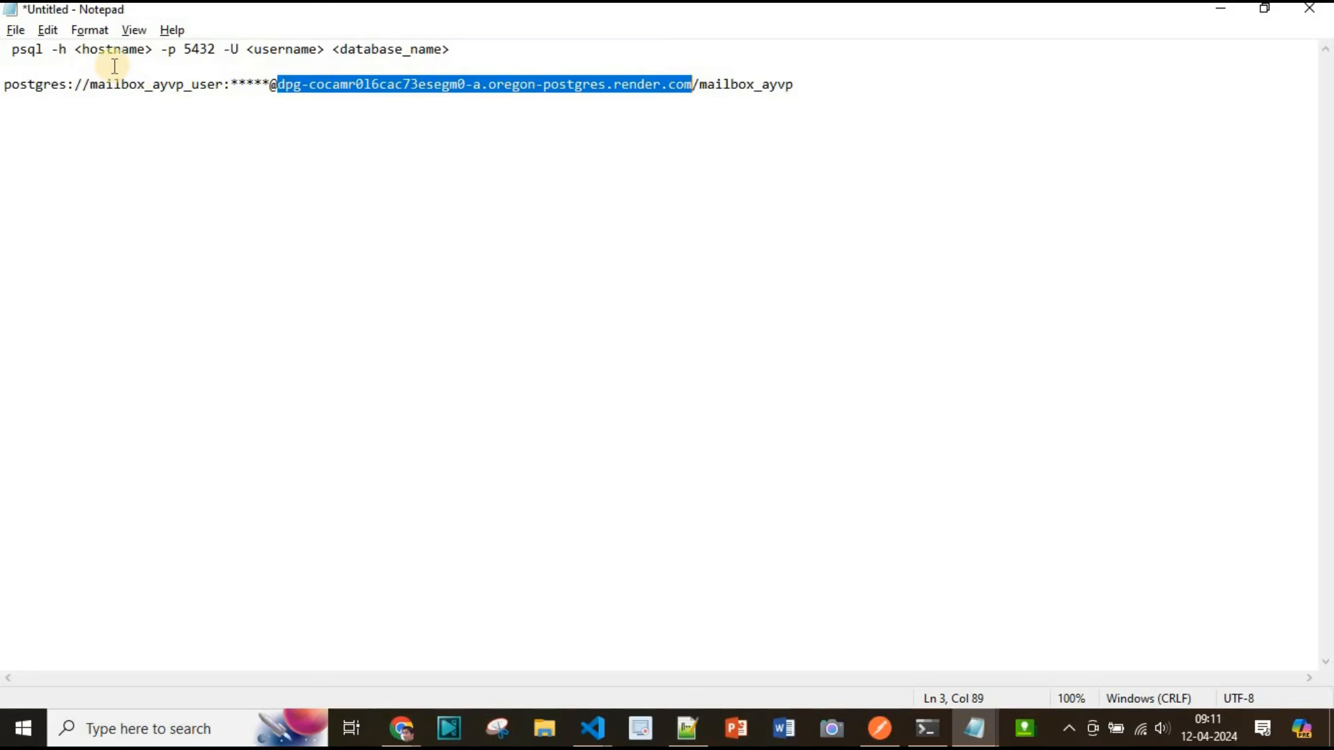
pyautogui.click(74, 51)
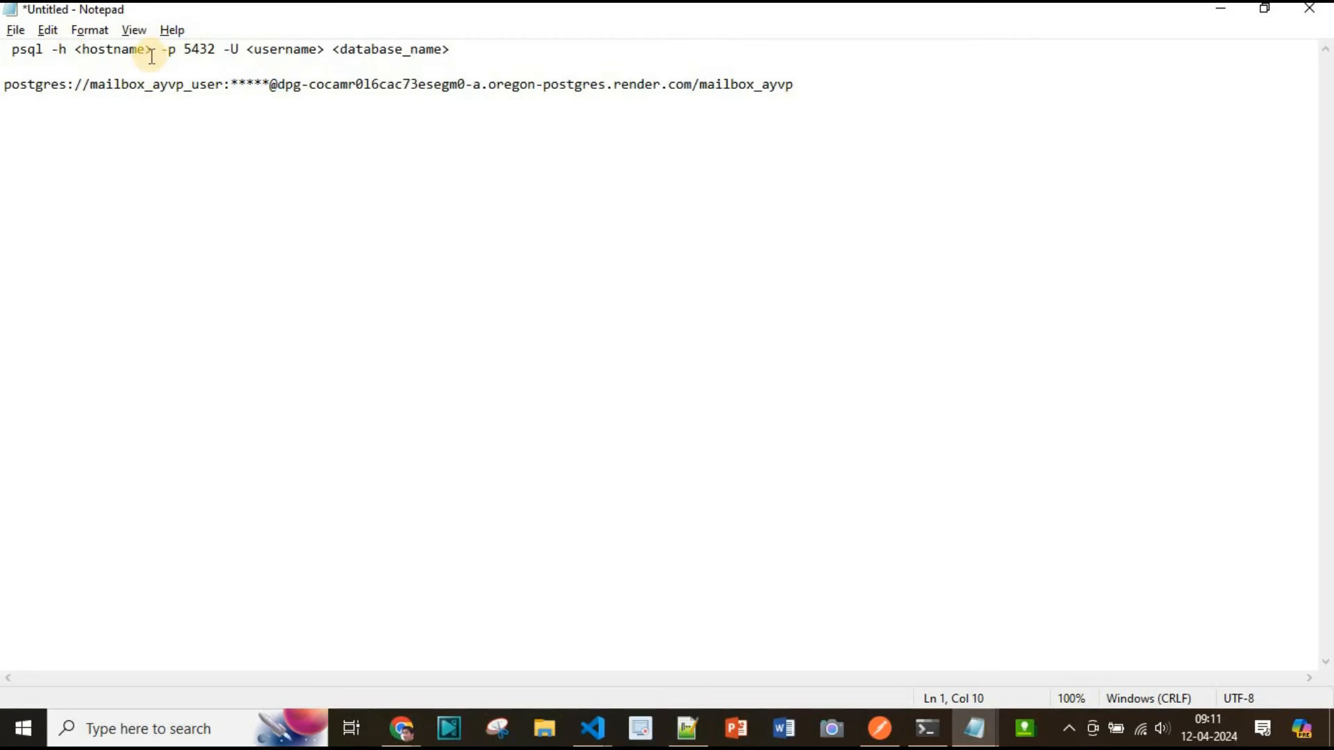
pyautogui.keyDown('shift'); pyautogui.click(151, 50); pyautogui.keyUp('shift')
pyautogui.hotkey('ctrl', 'v')
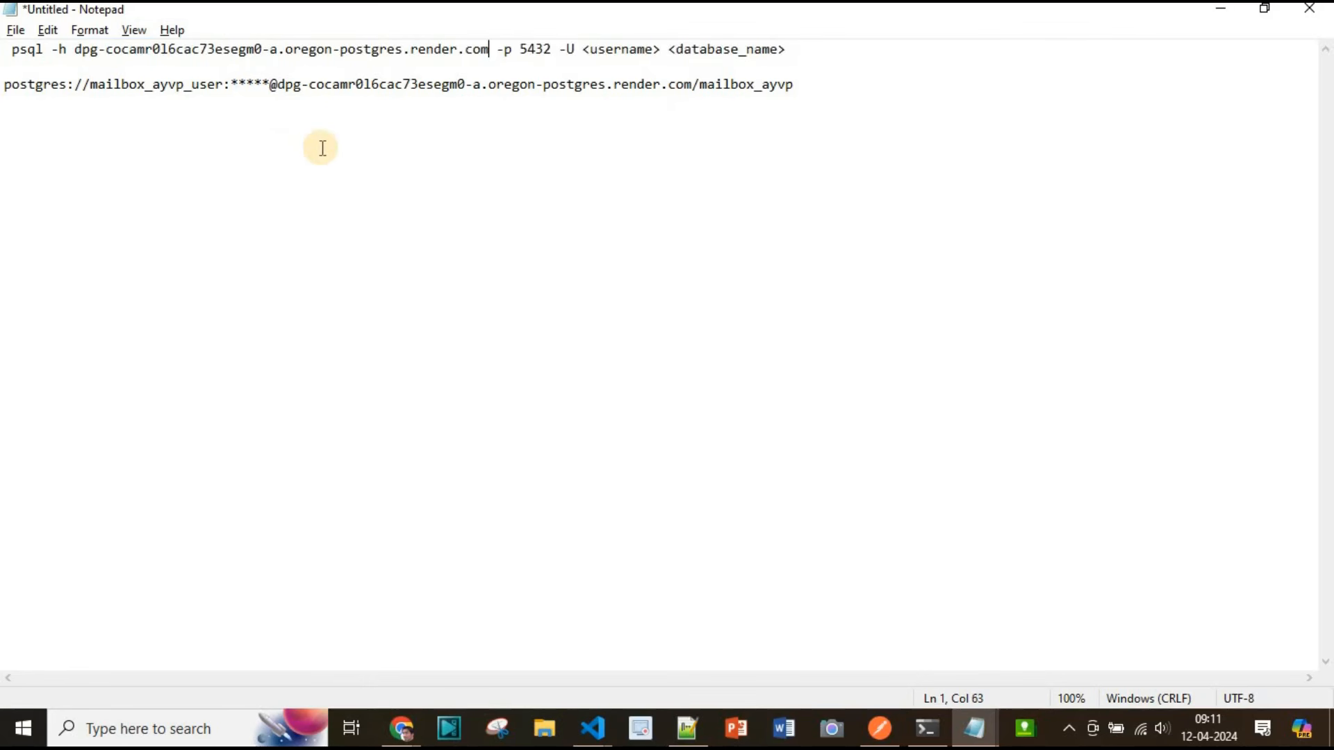
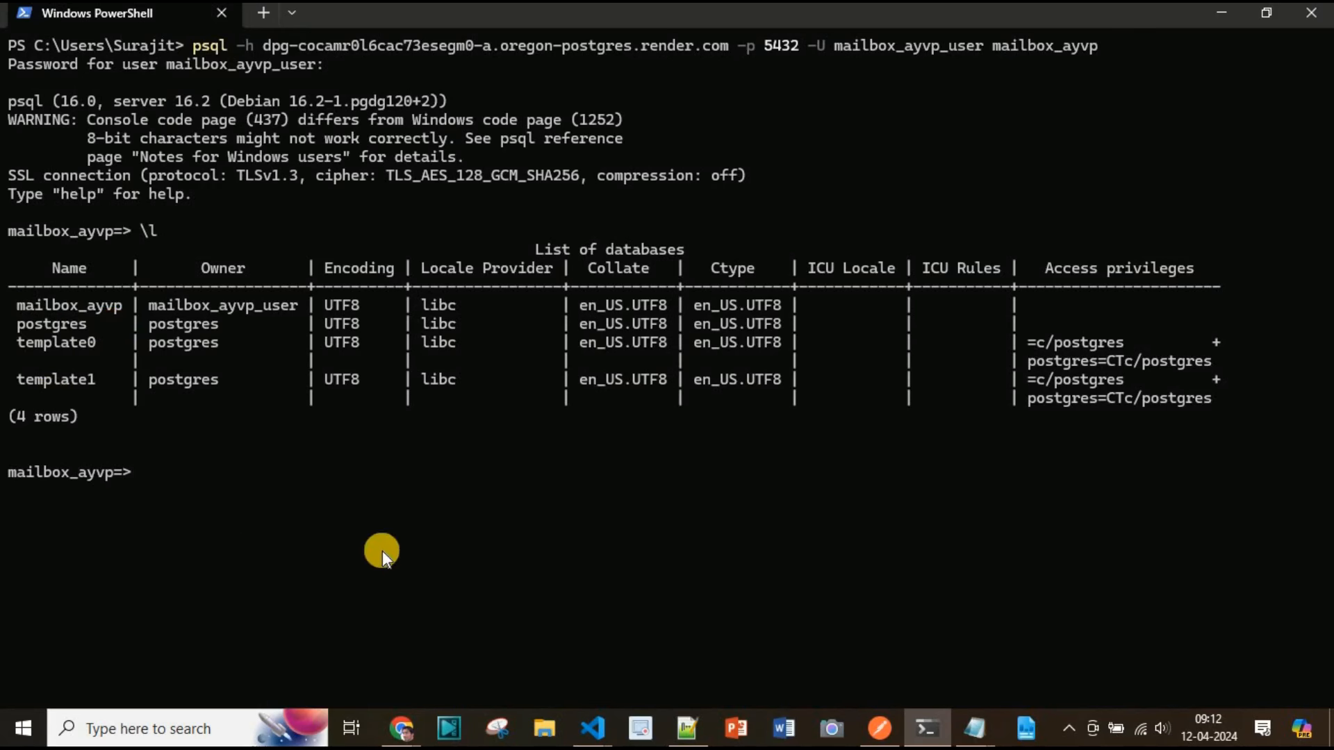
# Run the \dt command in psql to list the database's tables, then return to the code editor
pyautogui.press('Return')
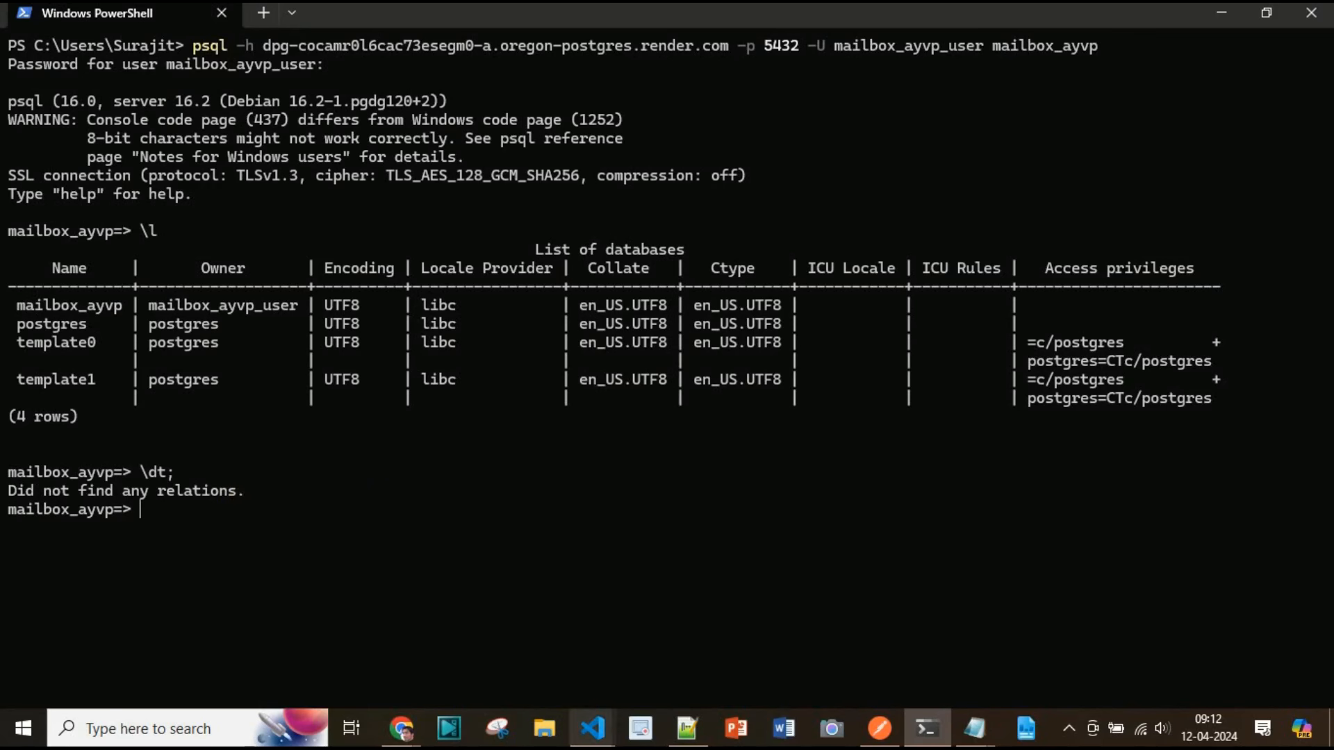
pyautogui.moveTo(592, 728)
pyautogui.click(681, 648)
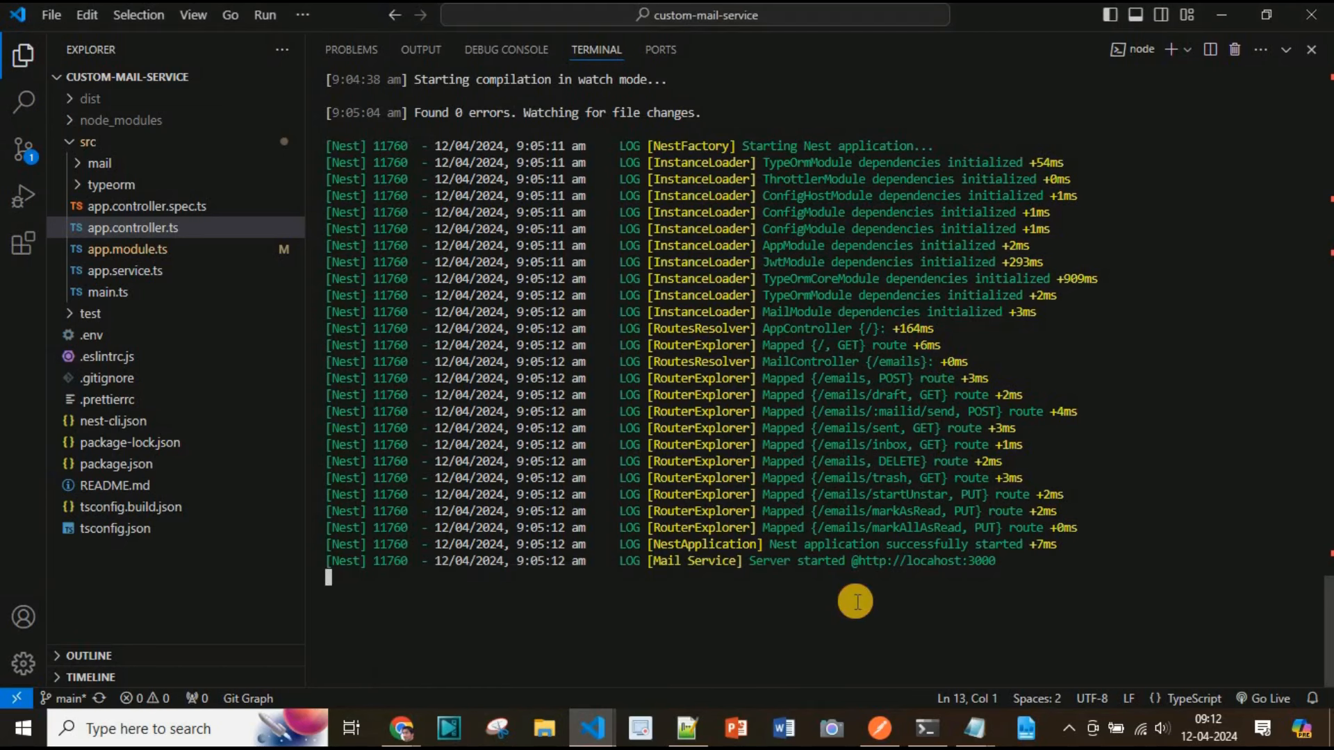
# Browse the typeorm folder and open the mail.entity.ts entity file before closing it
pyautogui.hotkey('ctrl', '`')
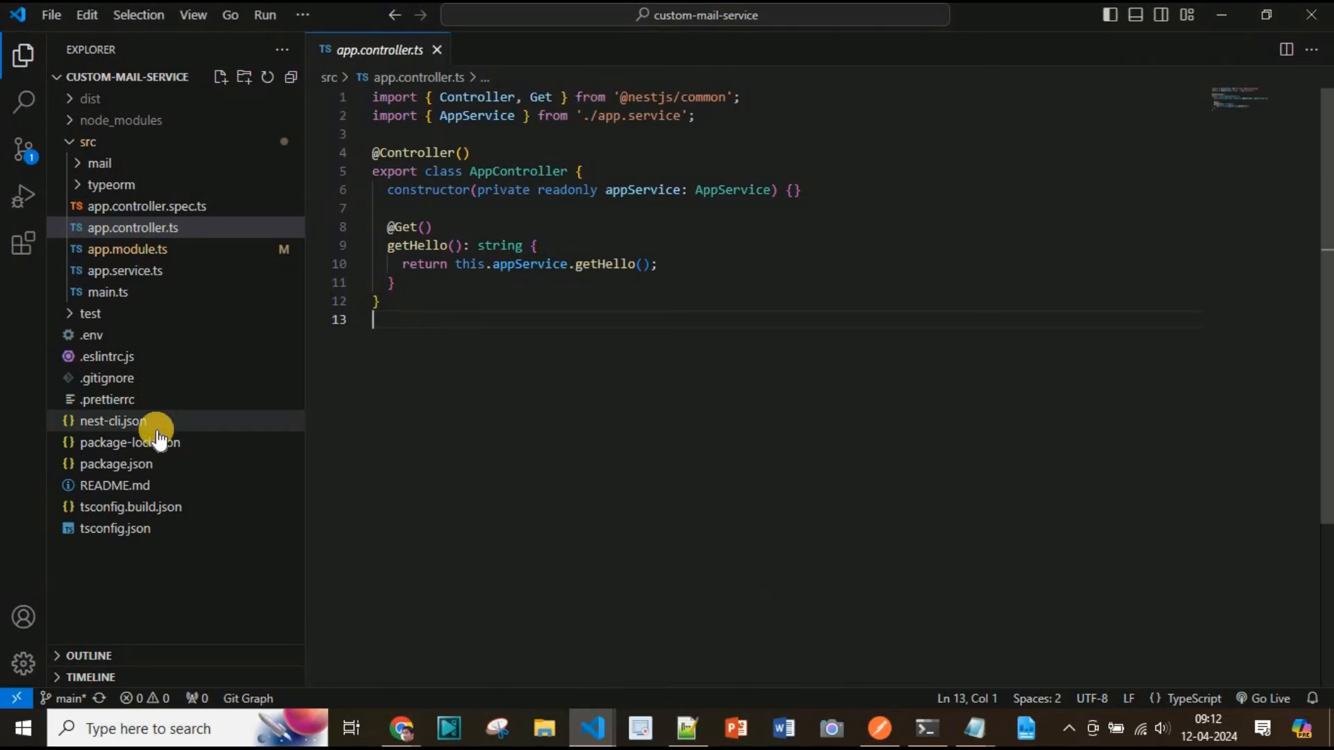
pyautogui.click(128, 184)
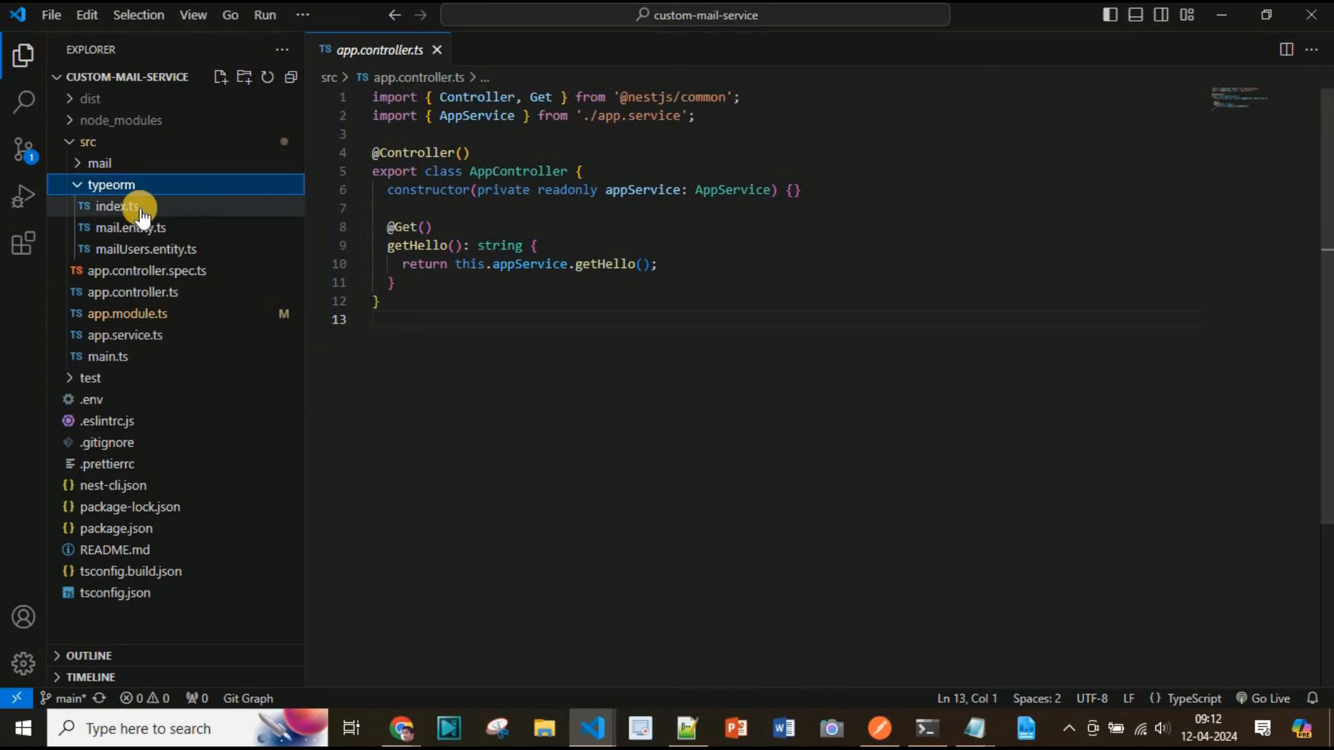
pyautogui.click(144, 228)
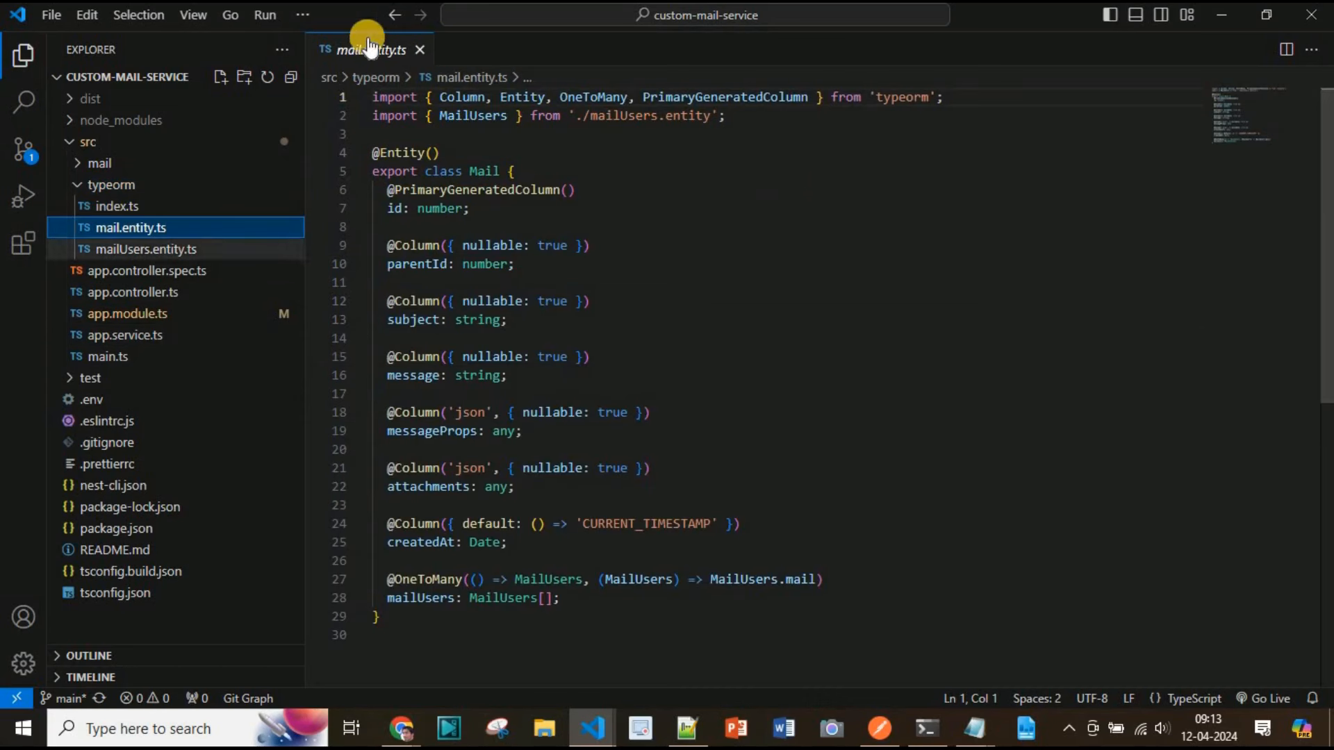
pyautogui.click(420, 50)
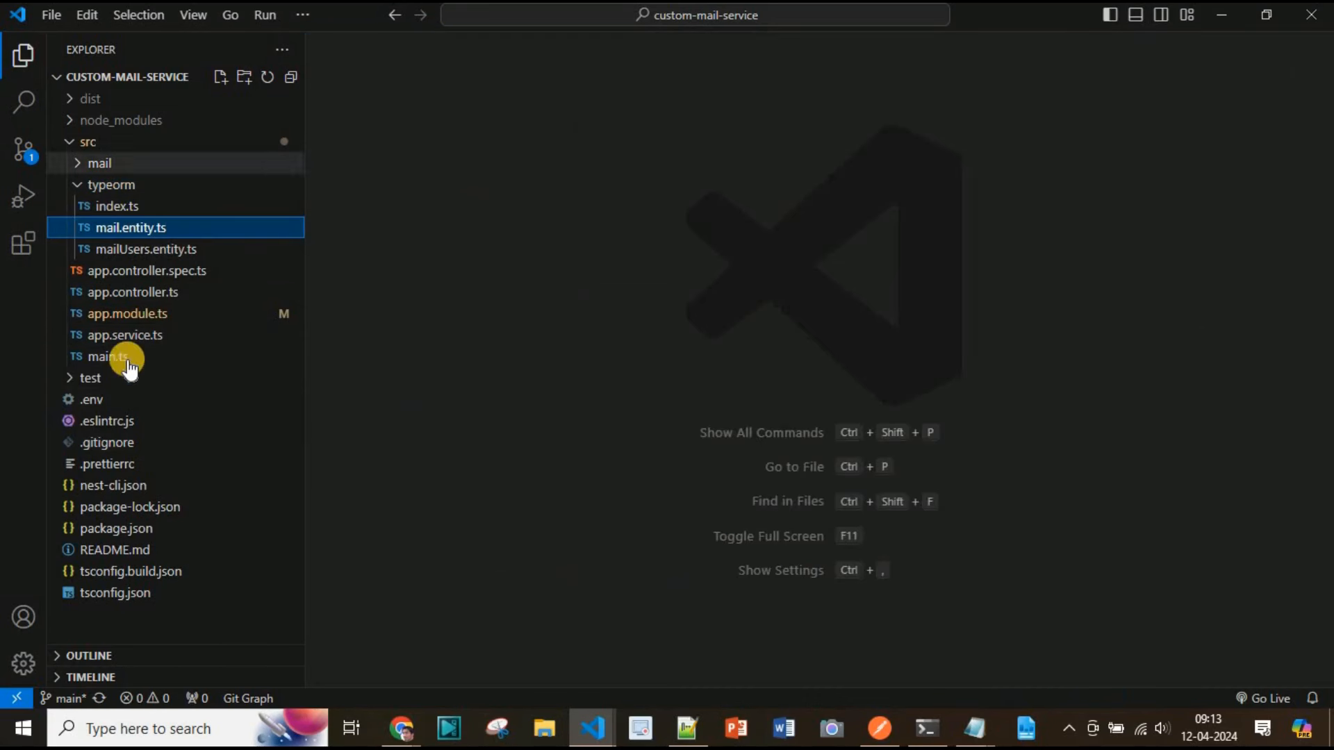
# Open .env and replace the DB_HOST value with the Render database host
pyautogui.click(105, 401)
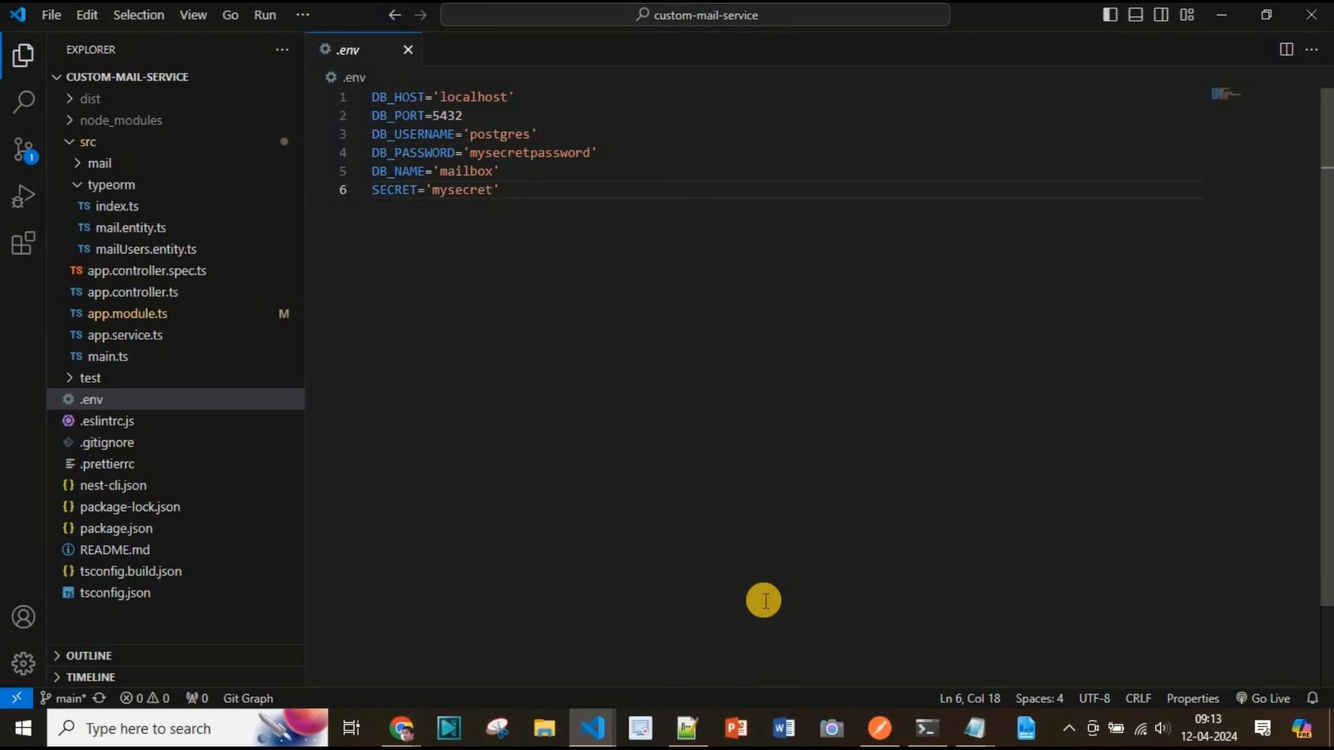
pyautogui.doubleClick(471, 97)
pyautogui.write('dpg-cocamr0l6cac73esegm0-a.oregon-postgres.render.com')
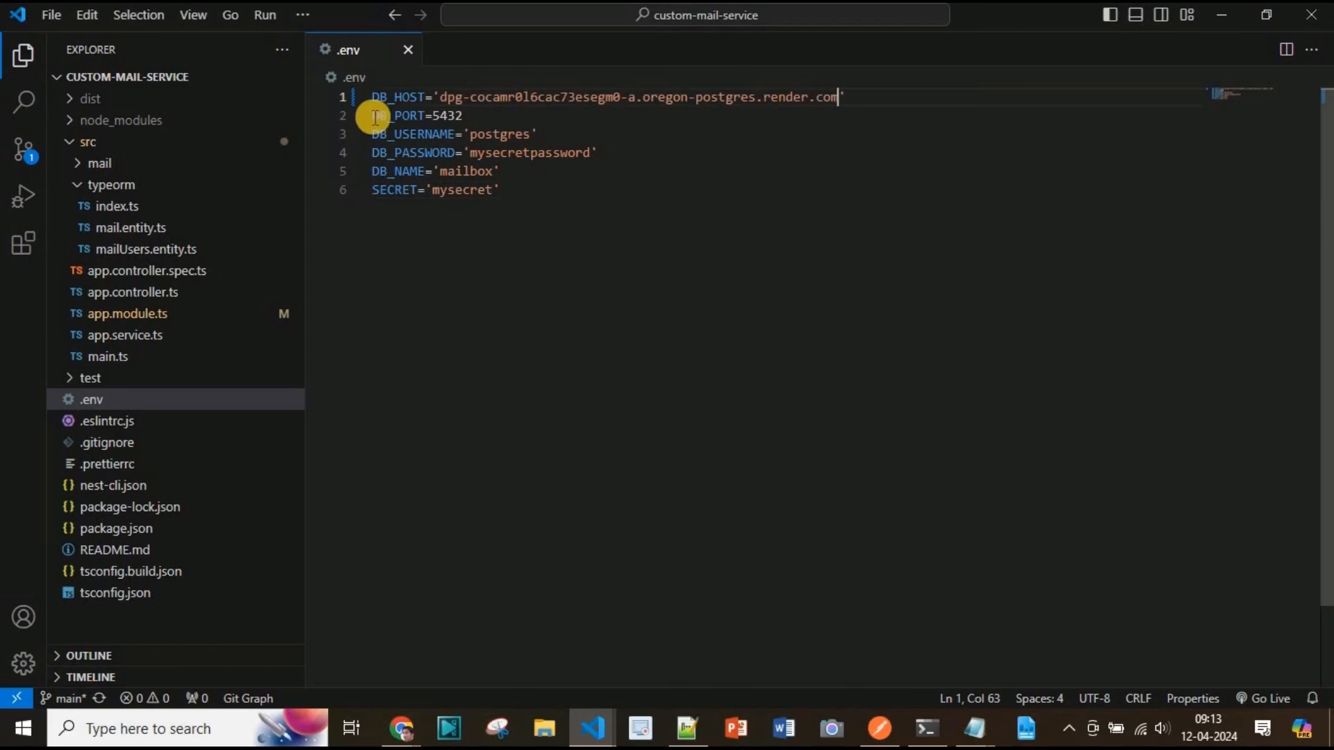
# Paste the Render connection URL from Notepad into .env on a new line below the settings
pyautogui.hotkey('alt', 'Tab')
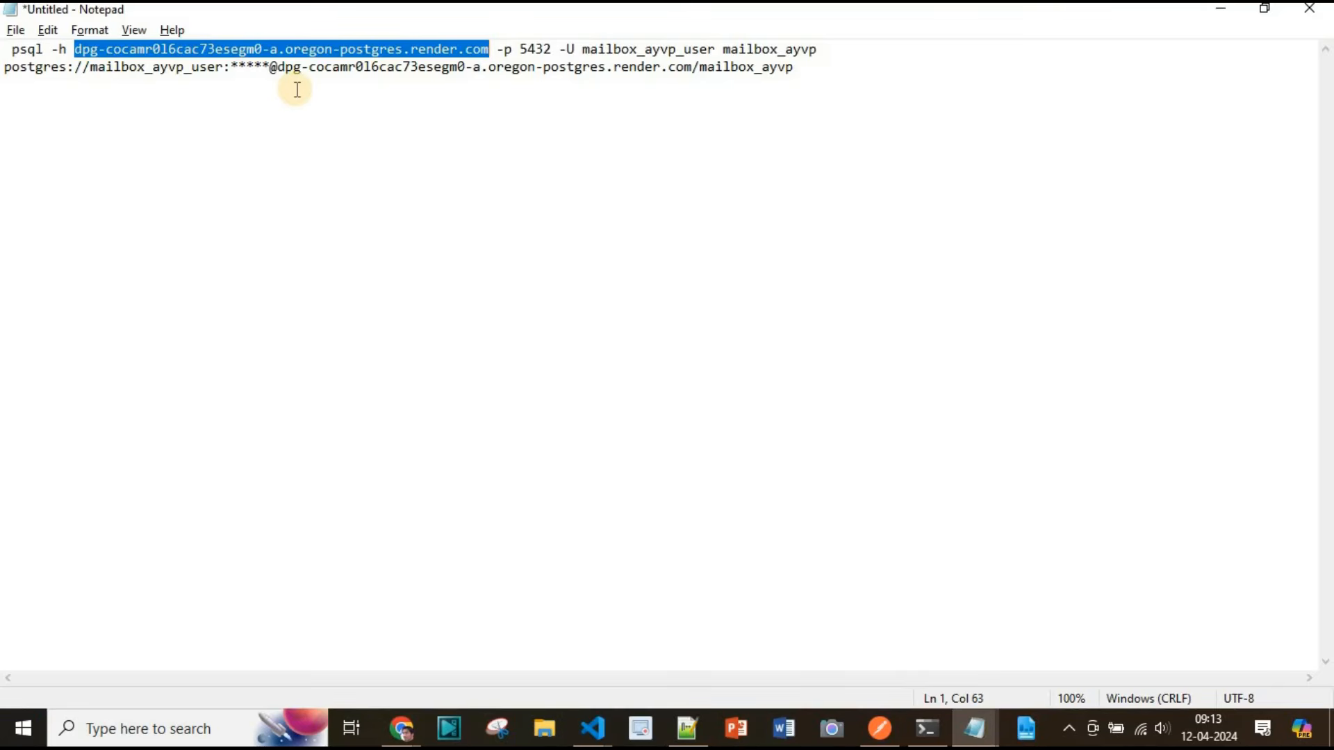
pyautogui.click(297, 90)
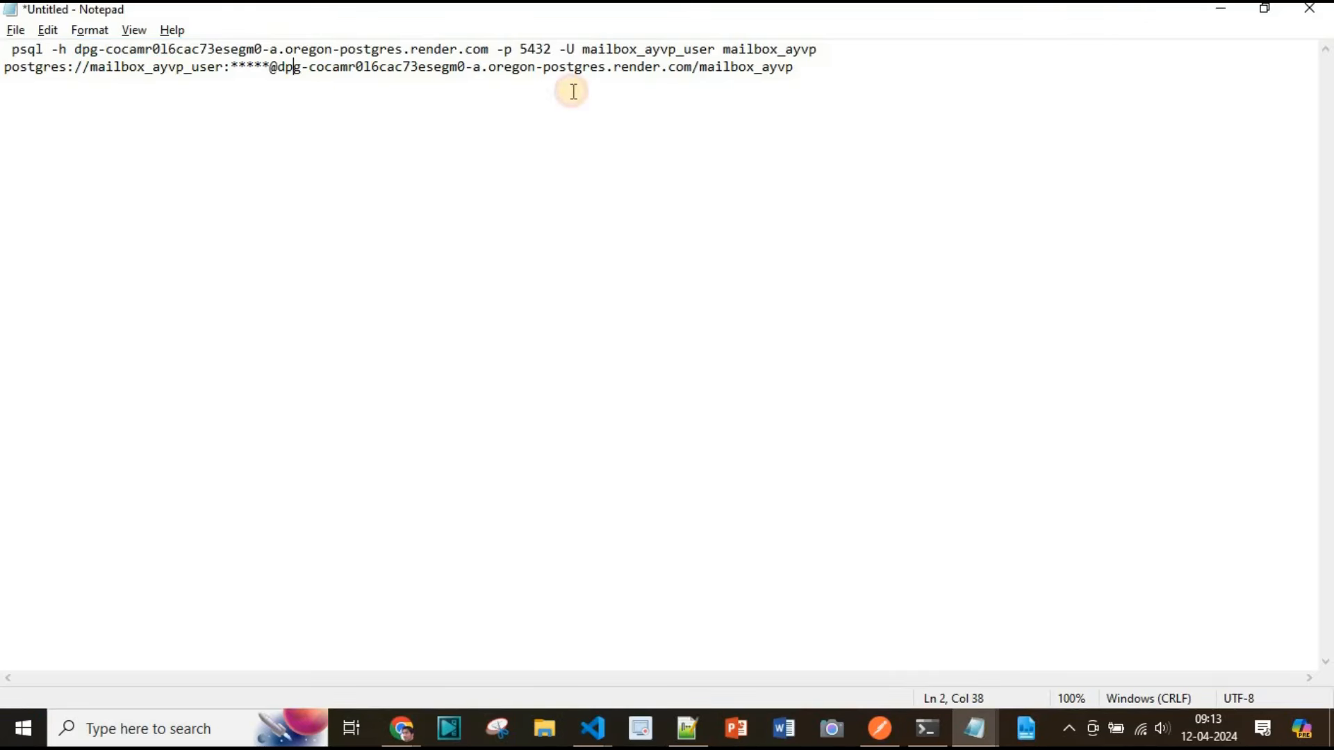
pyautogui.click(582, 51)
pyautogui.keyDown('shift'); pyautogui.click(715, 49); pyautogui.keyUp('shift')
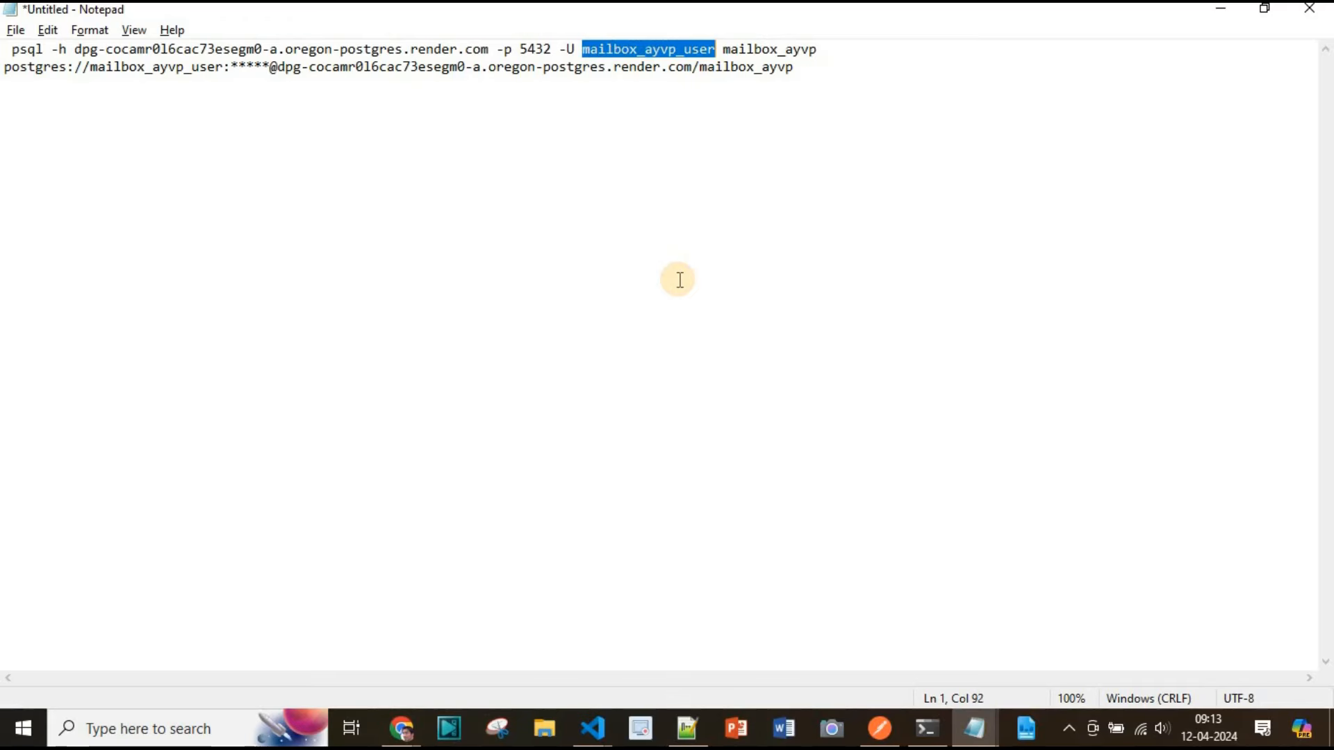
pyautogui.hotkey('ctrl', 'c')
pyautogui.hotkey('alt', 'Tab')
pyautogui.hotkey('alt', 'Tab')
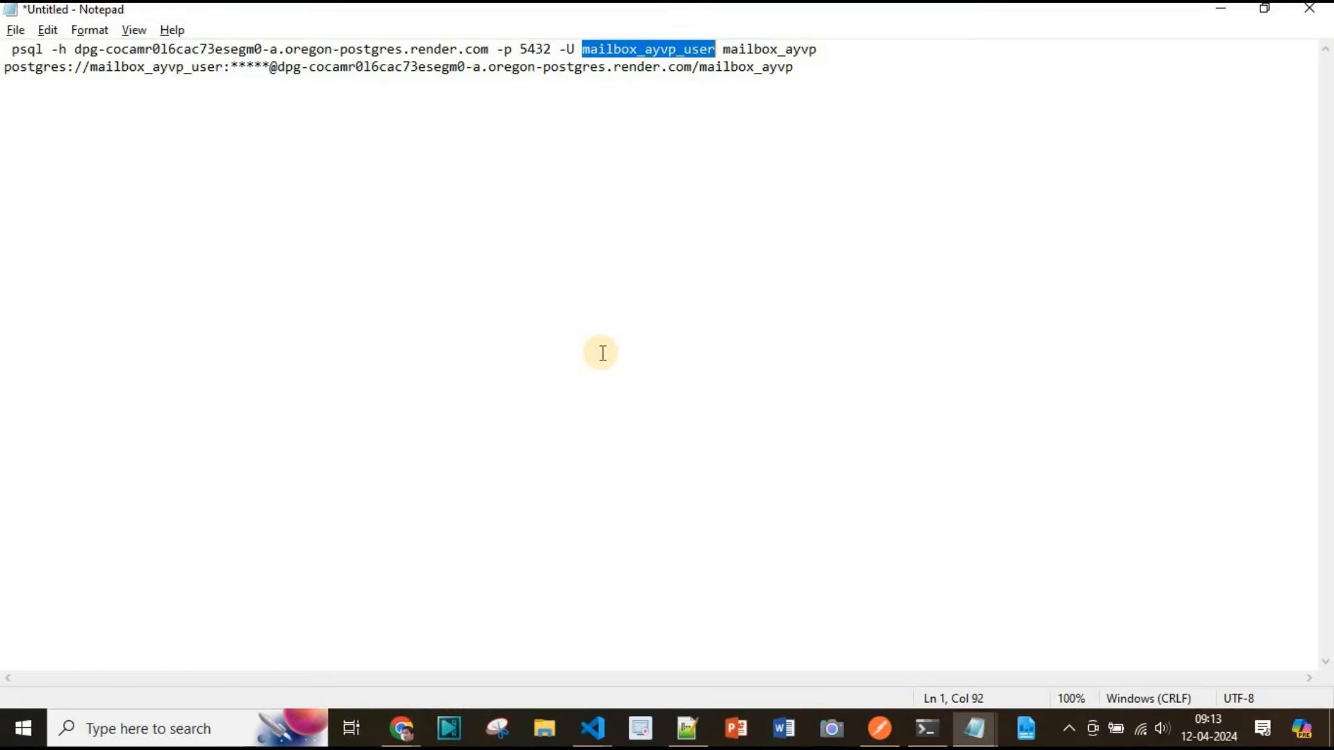
pyautogui.hotkey('alt', 'Tab')
pyautogui.click(602, 353)
pyautogui.press('Return')
pyautogui.press('Return')
pyautogui.press('Return')
pyautogui.hotkey('ctrl', 'v')
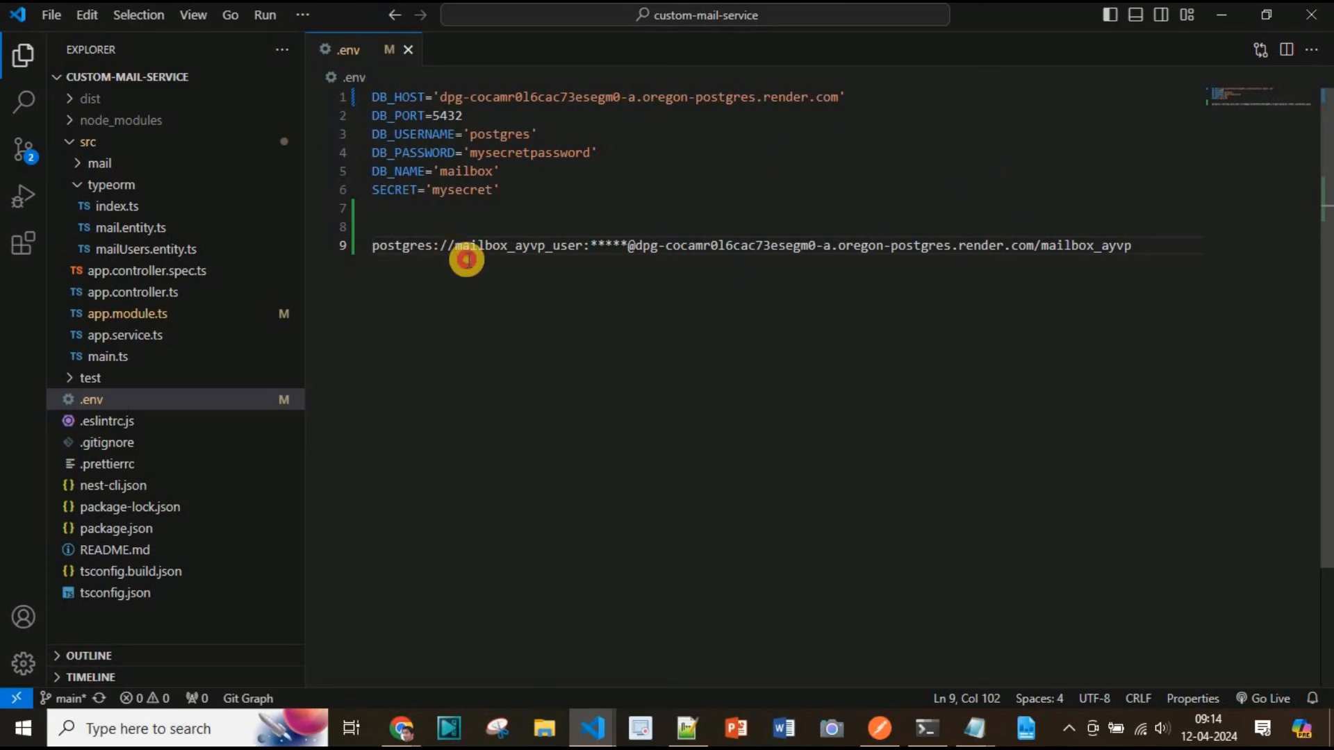
# Set DB_USERNAME in .env to mailbox_ayvp_user, taken from the pasted connection URL
pyautogui.moveTo(467, 259); pyautogui.dragTo(587, 248)
pyautogui.doubleClick(500, 135)
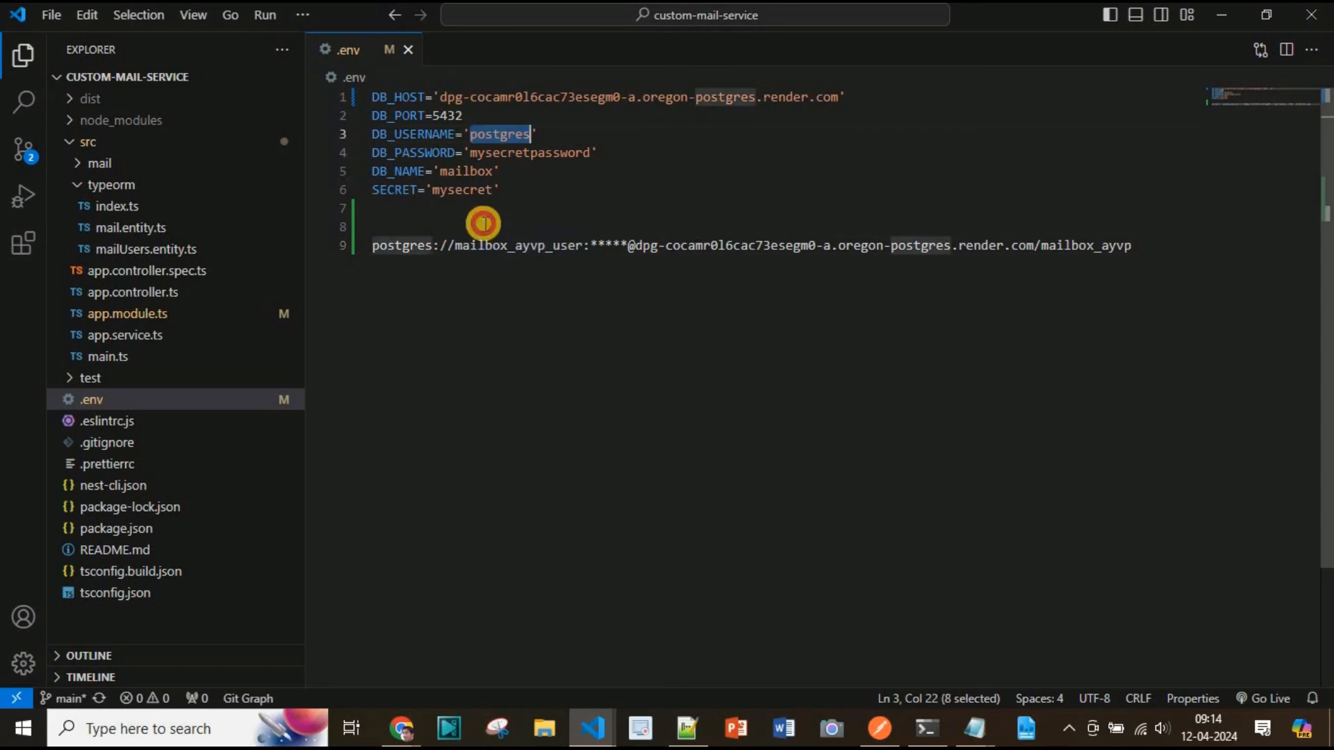
pyautogui.hotkey('ctrl', 'v')
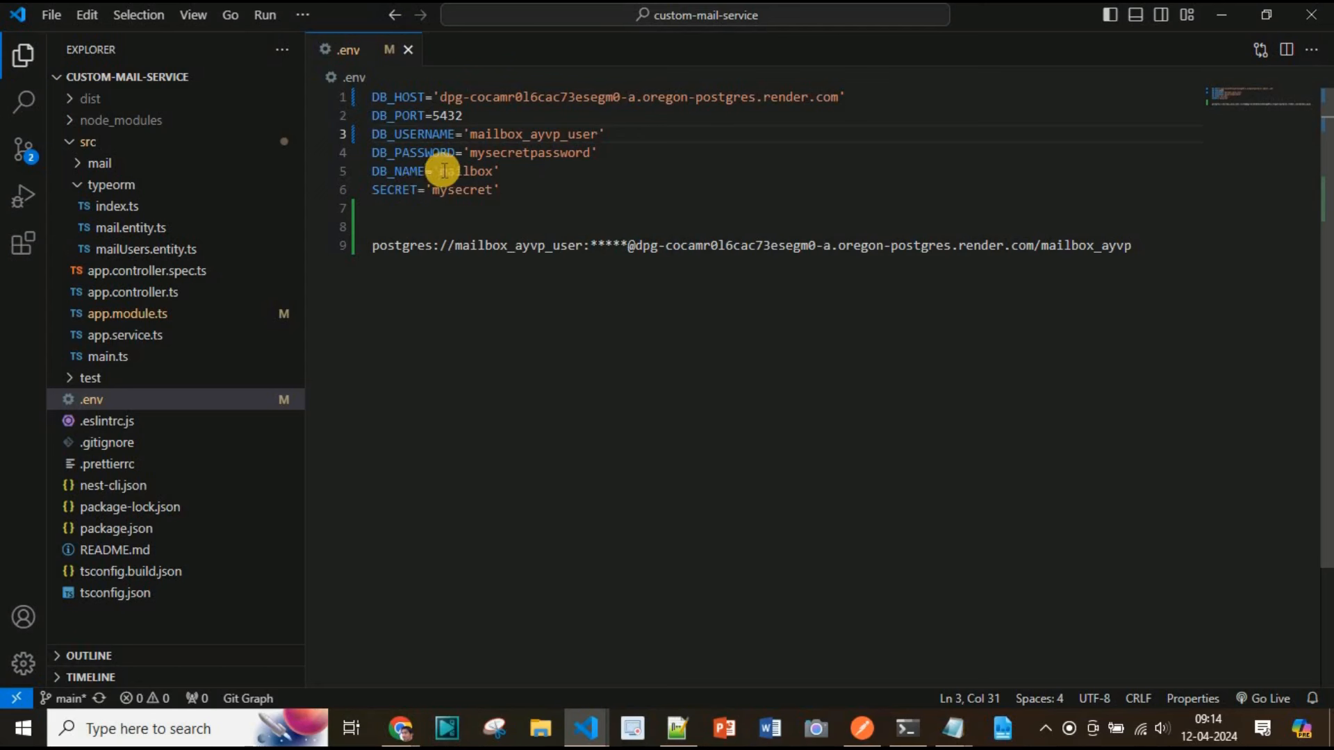
# Set DB_NAME in .env to mailbox_ayvp, taken from the end of the connection URL
pyautogui.click(596, 153)
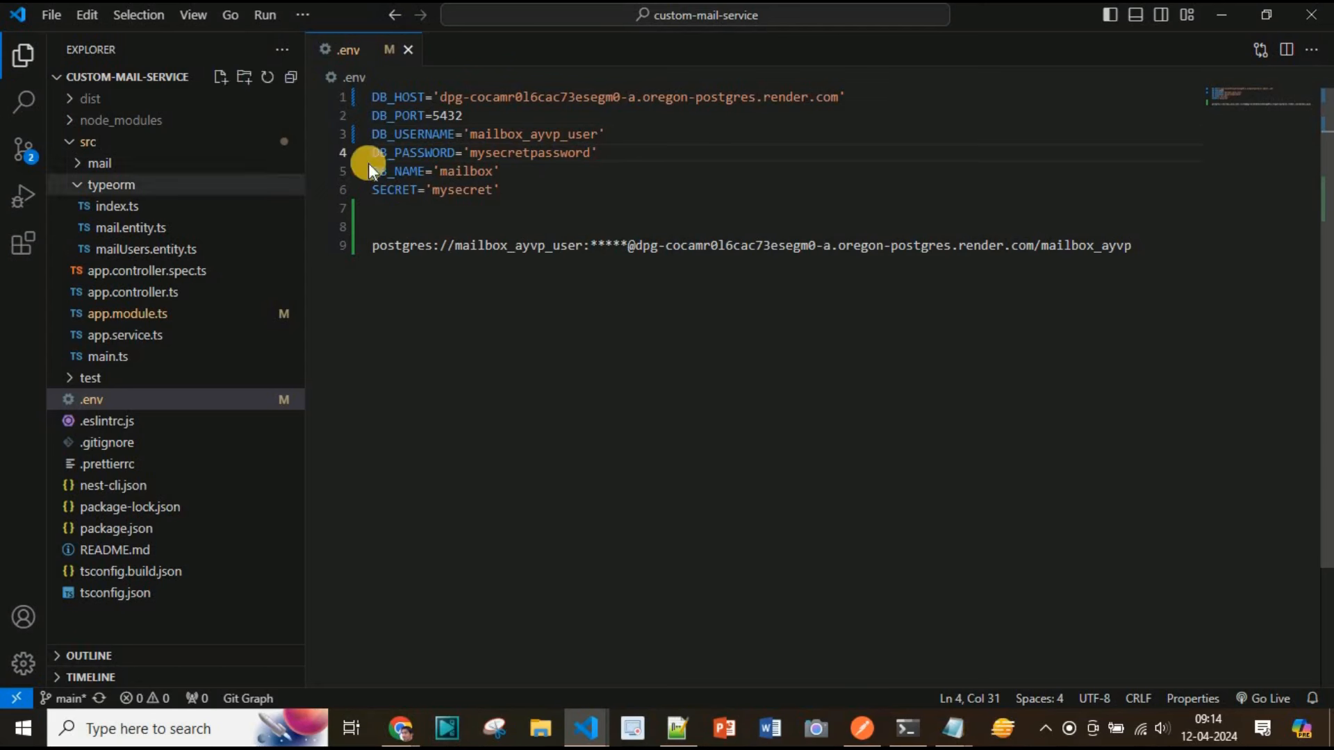
pyautogui.moveTo(1042, 248); pyautogui.dragTo(1149, 247)
pyautogui.hotkey('ctrl', 'c')
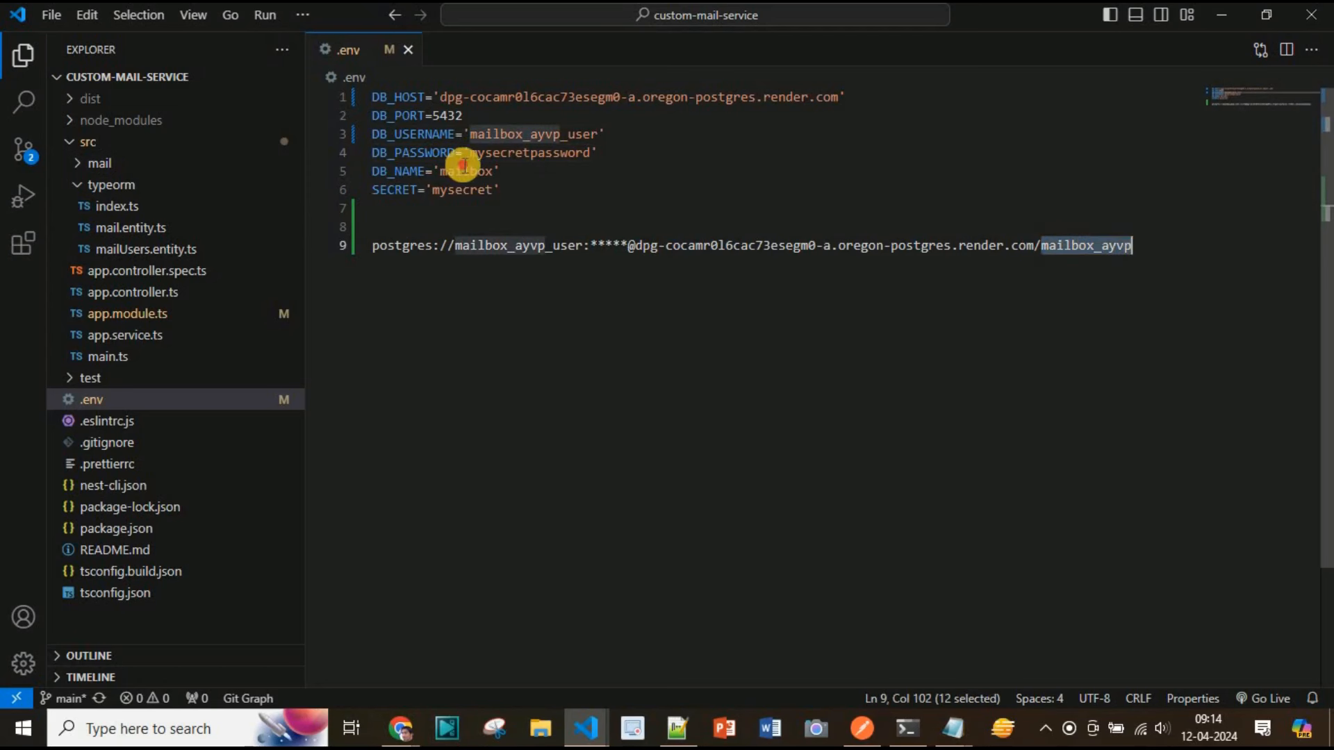
pyautogui.click(467, 172)
pyautogui.doubleClick(467, 173)
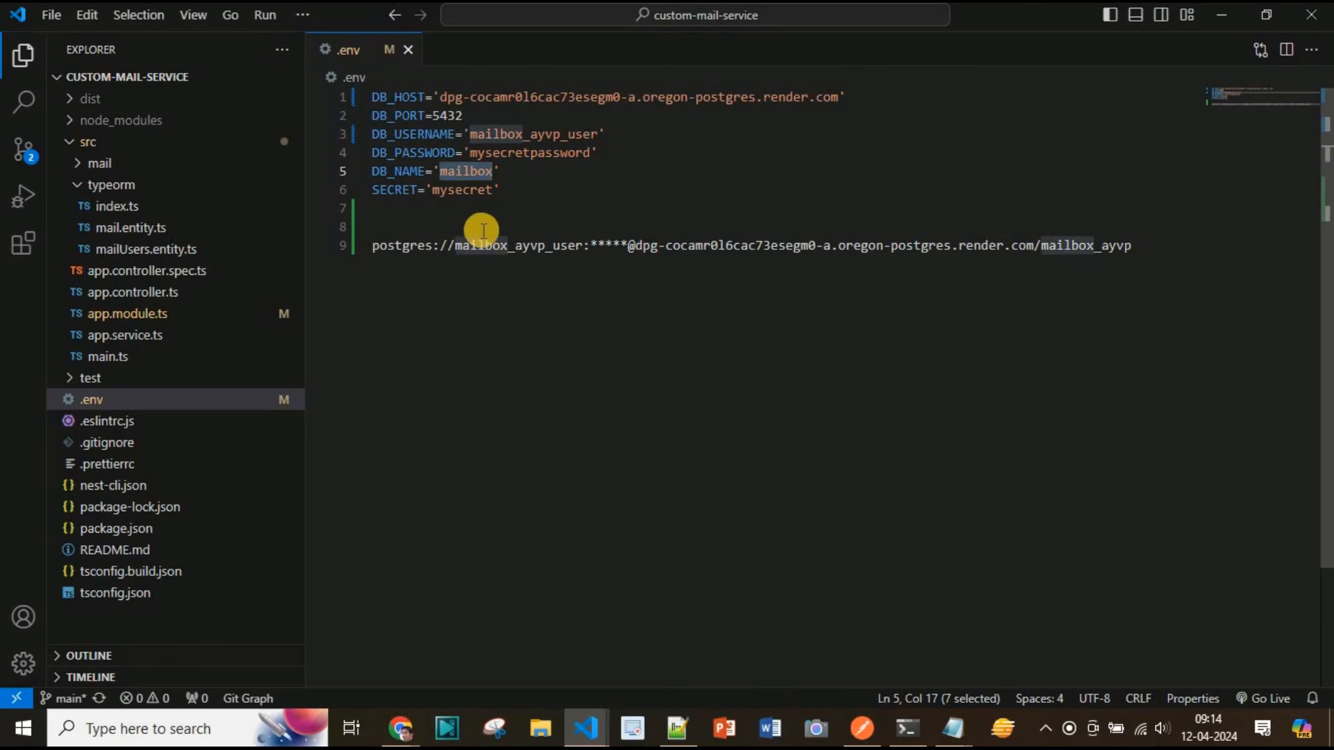
pyautogui.hotkey('ctrl', 'v')
# Delete the temporary connection URL line from the .env file
pyautogui.click(553, 229)
pyautogui.moveTo(373, 246); pyautogui.dragTo(1088, 338)
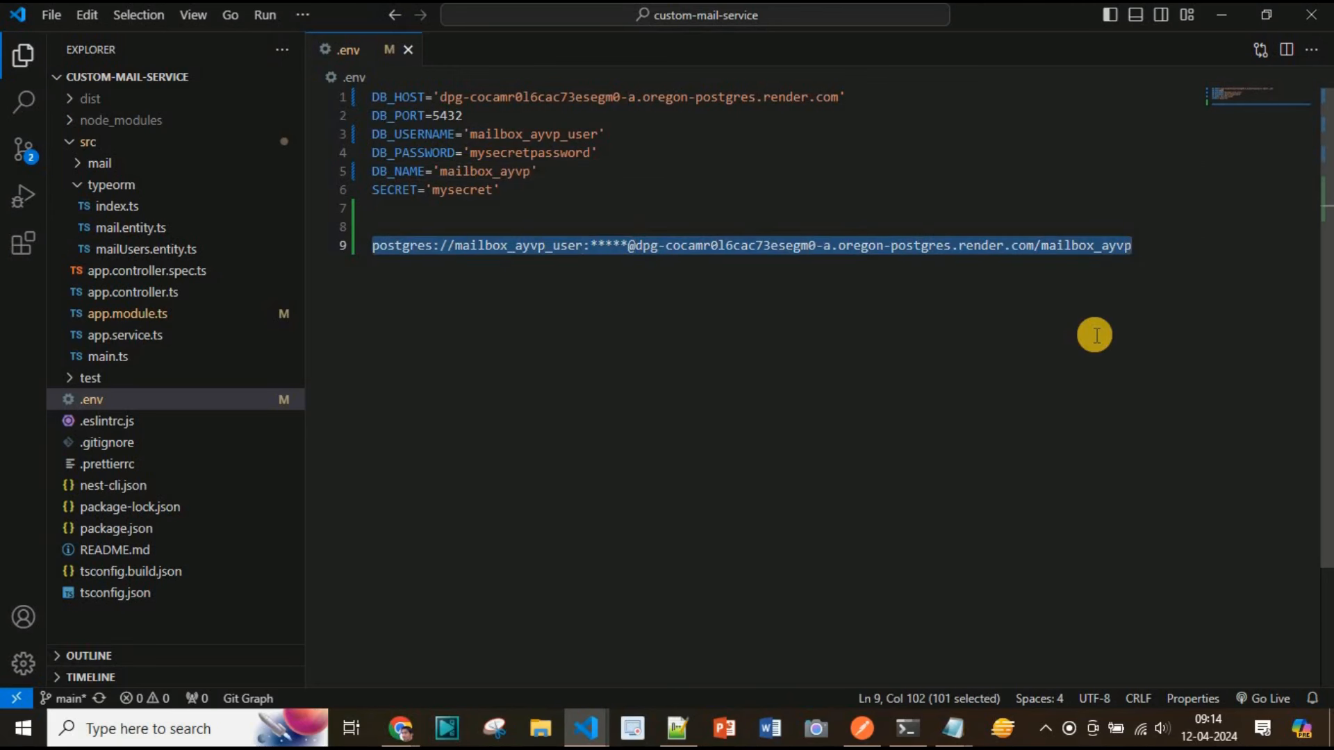
pyautogui.press('BackSpace')
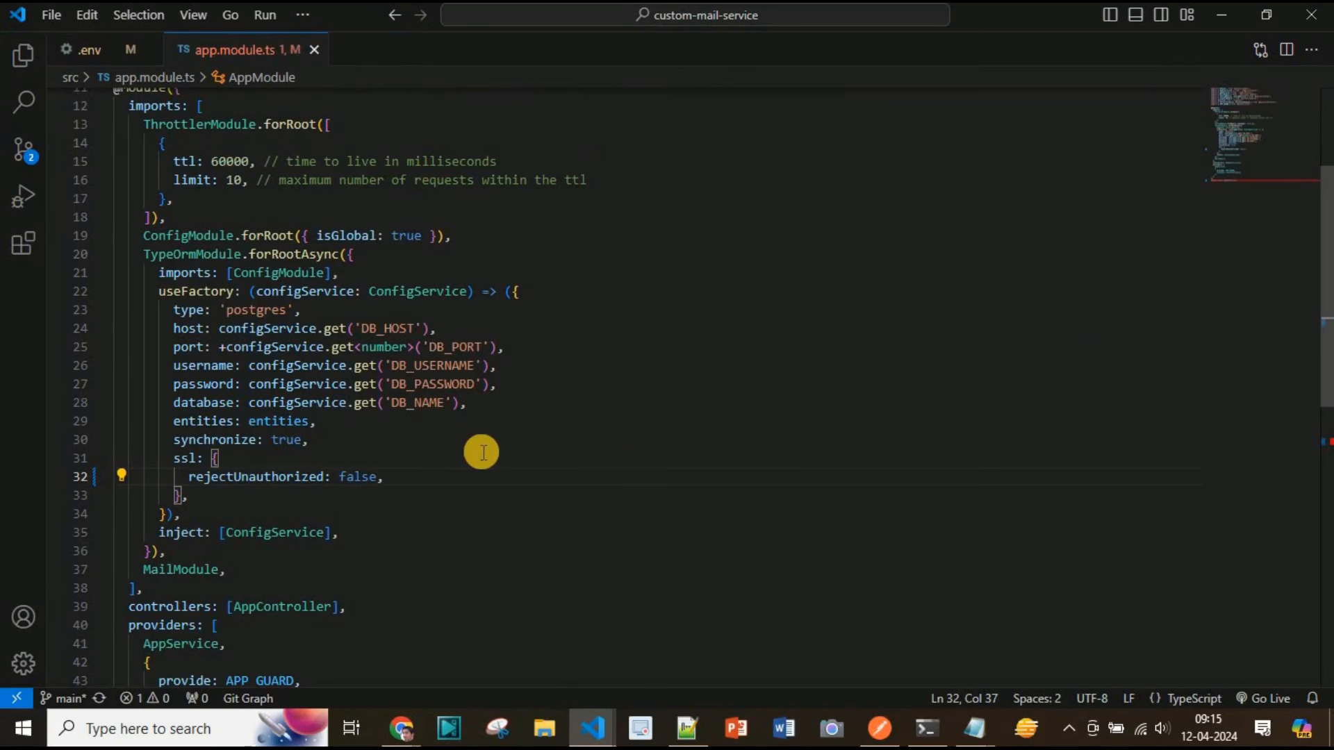
# Check the running Nest dev server output and the psql table listing for the created tables
pyautogui.hotkey('ctrl', '`')
pyautogui.click(637, 368)
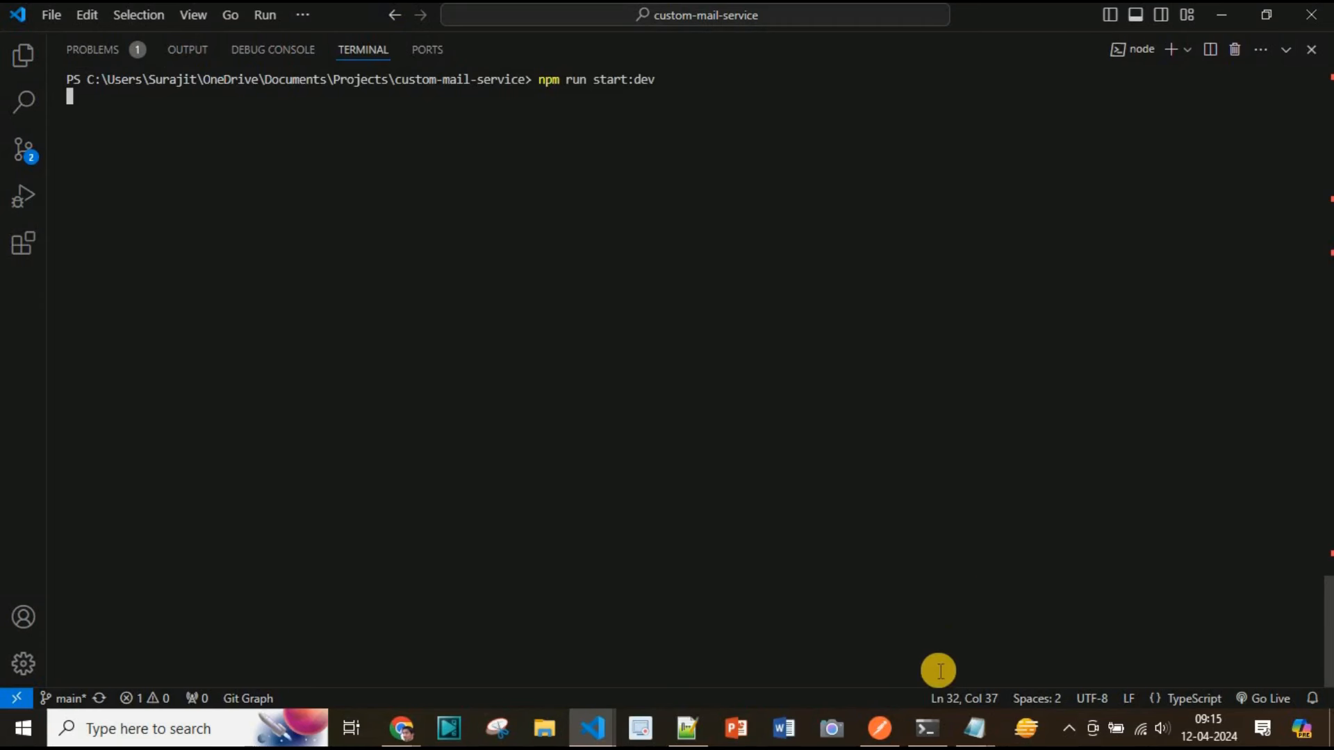
pyautogui.click(931, 730)
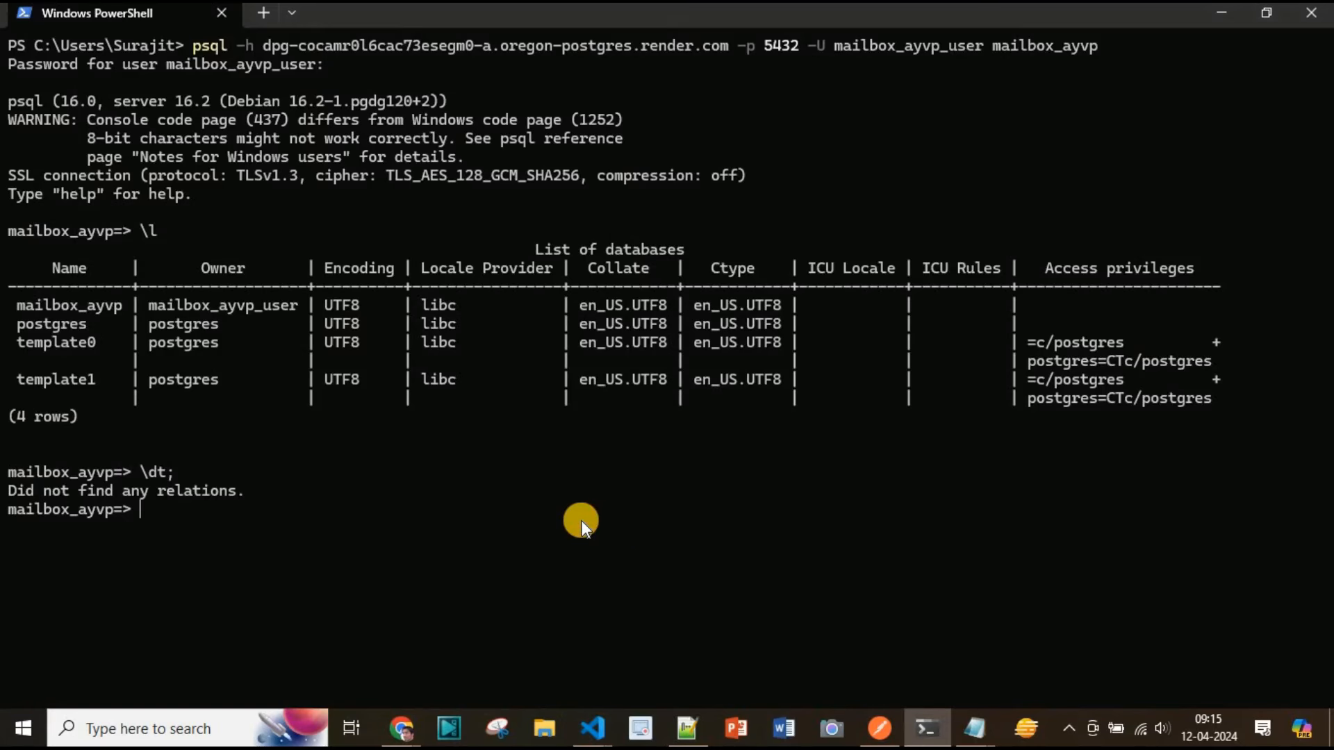
pyautogui.hotkey('alt', 'Tab')
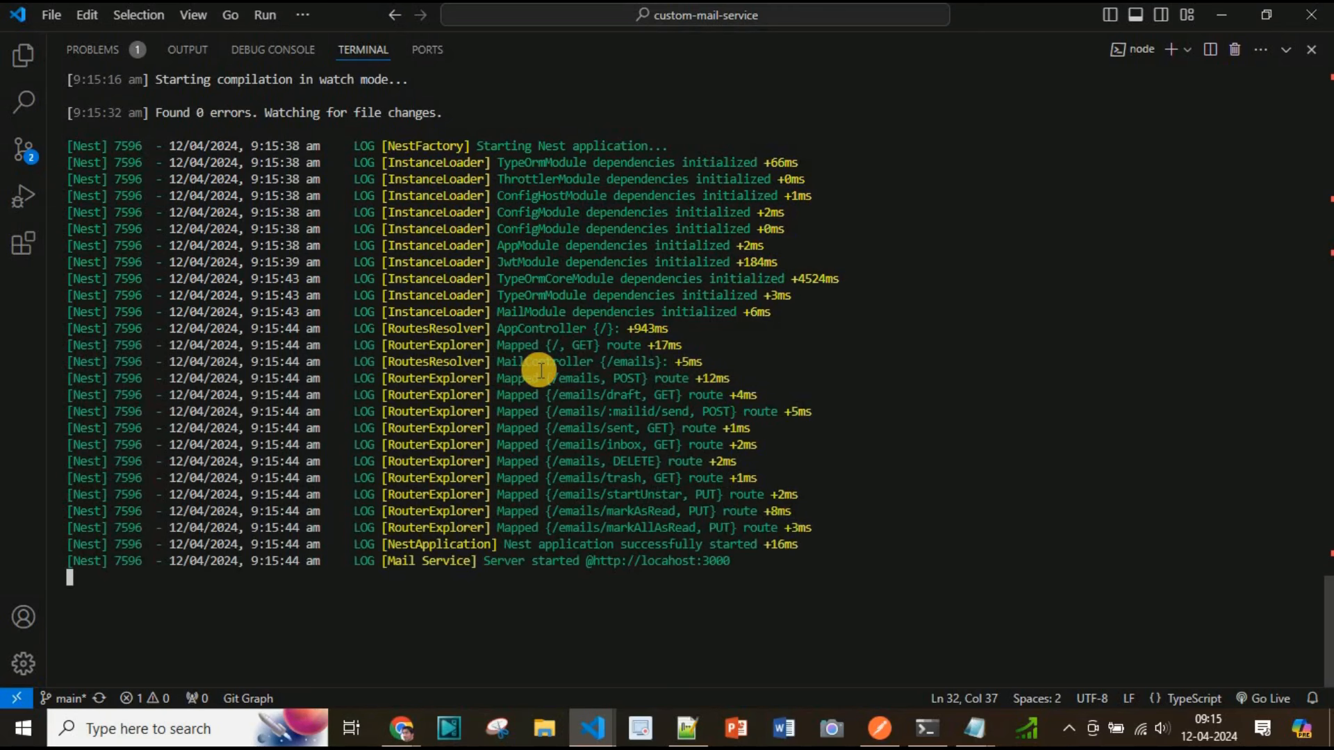
pyautogui.hotkey('alt', 'Tab')
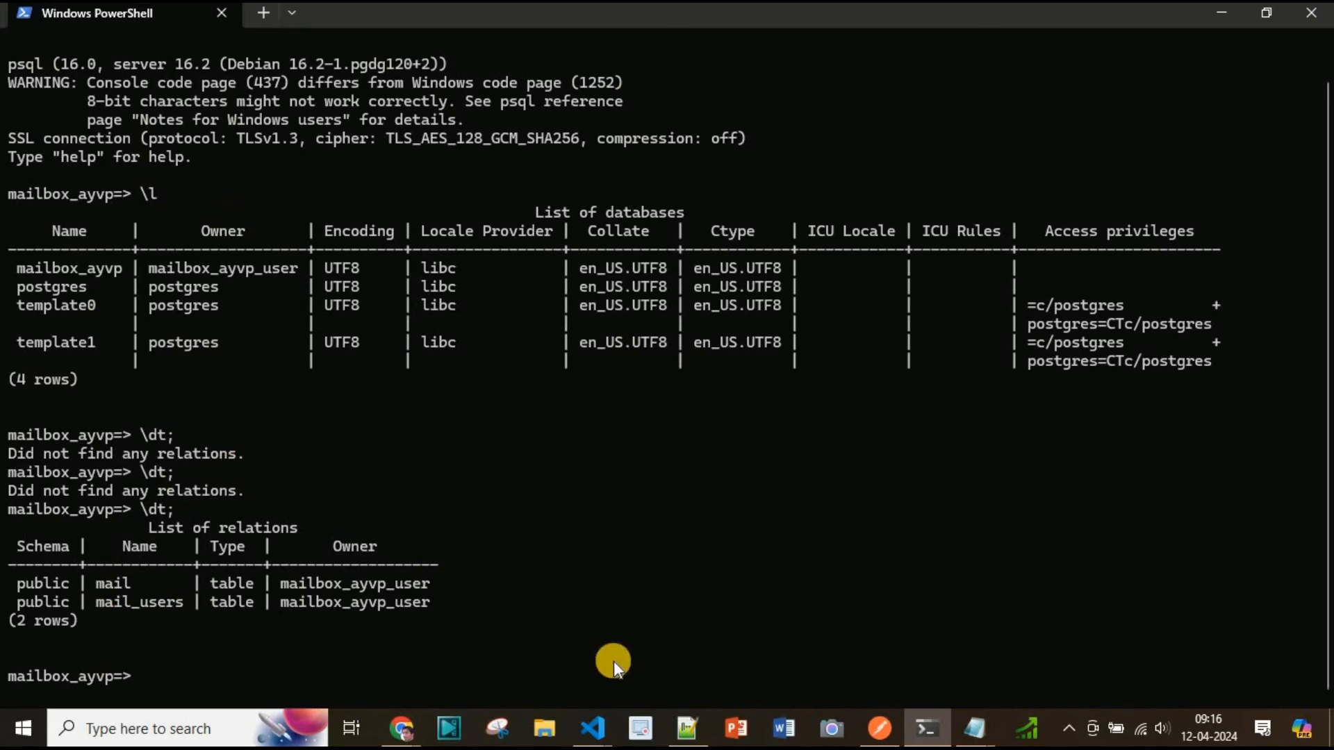
# Start creating a new Render Web Service that builds and deploys from a Git repository
pyautogui.hotkey('alt', 'Tab')
pyautogui.click(271, 120)
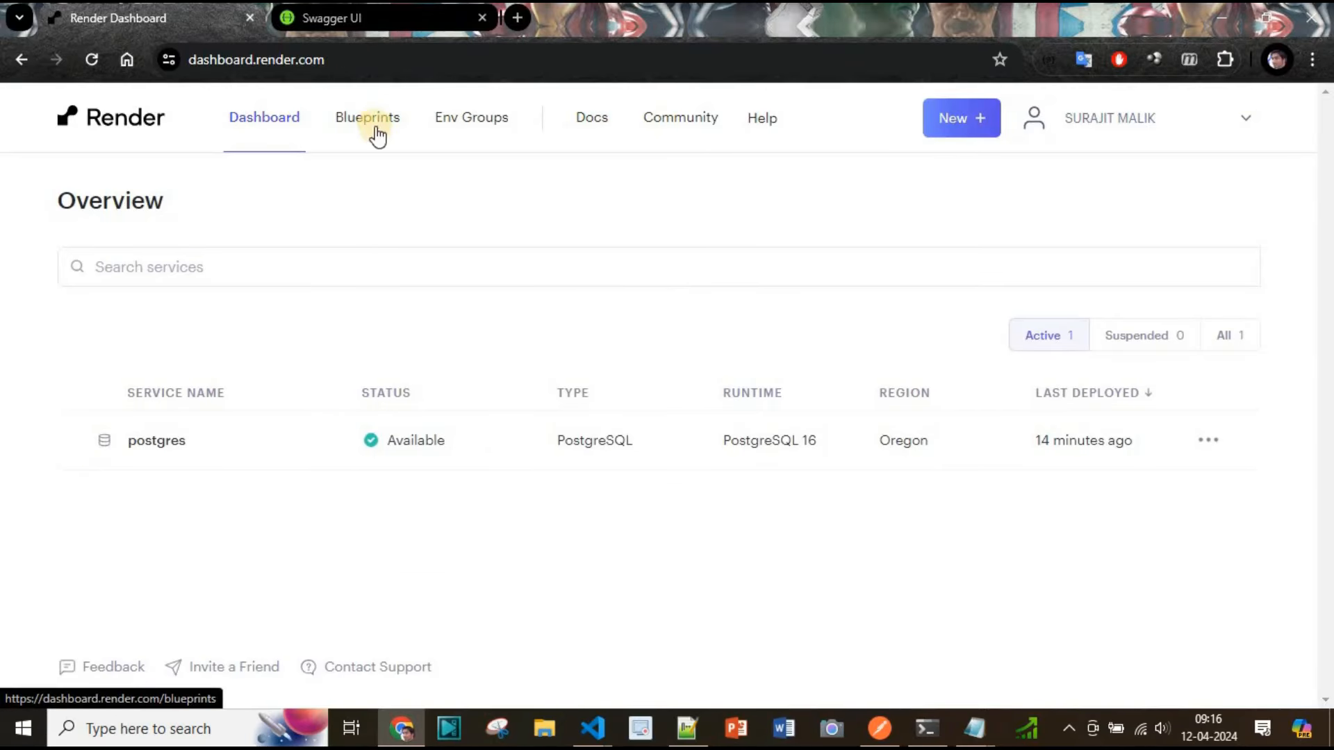
pyautogui.click(949, 119)
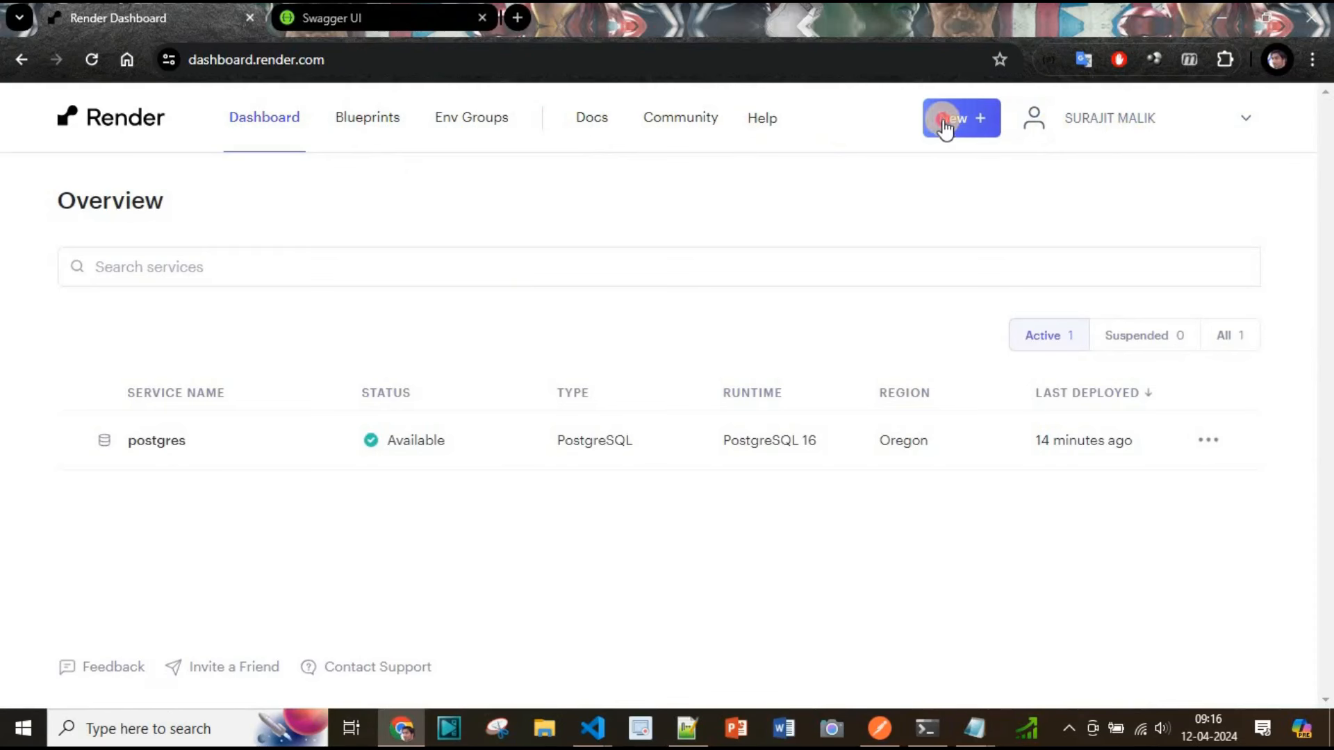
pyautogui.click(892, 217)
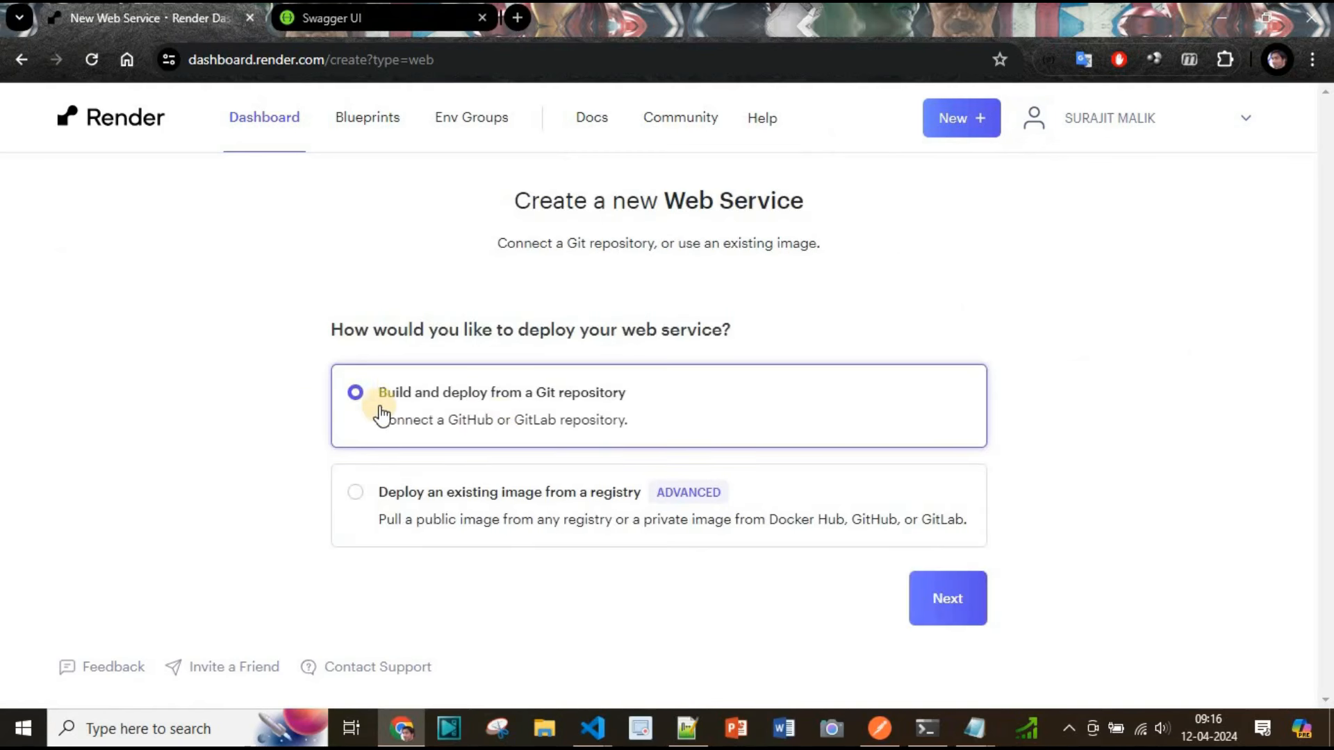
pyautogui.click(945, 605)
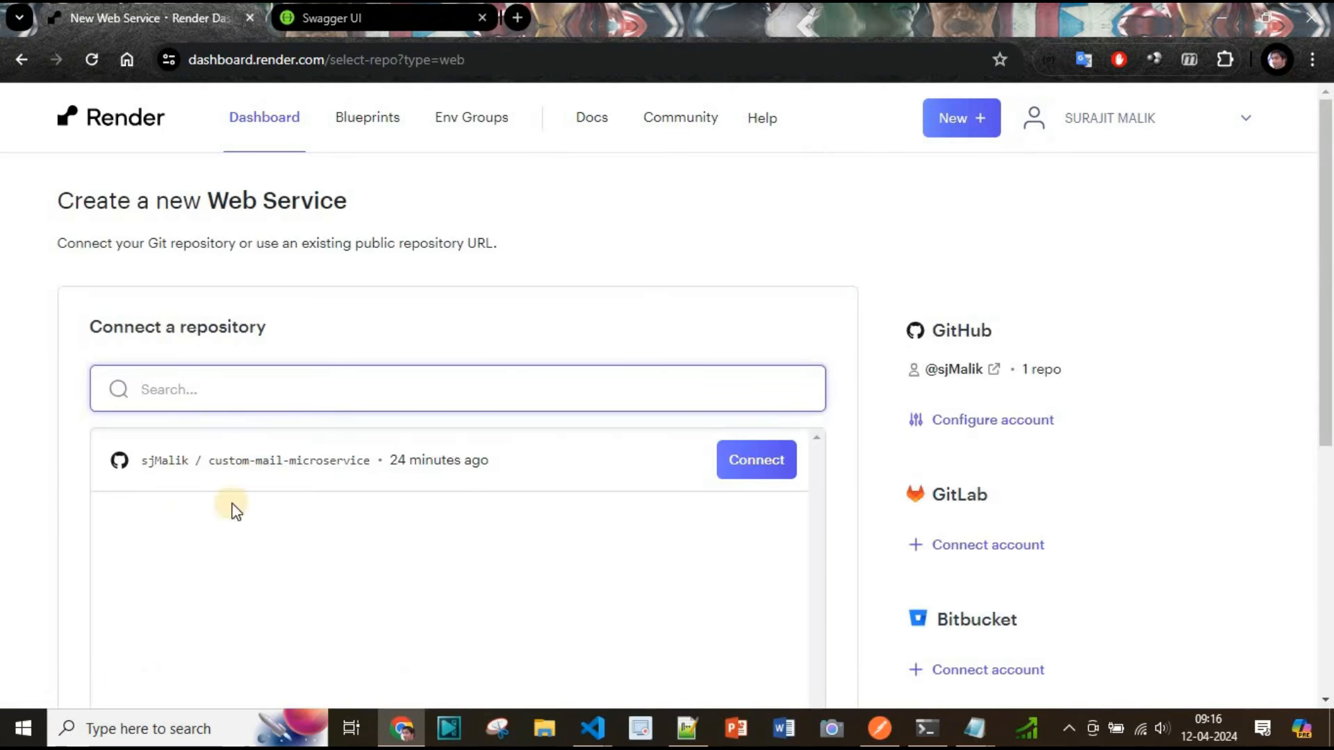
# Connect the custom-mail-microservice GitHub repository to the new web service
pyautogui.scroll(-2, 218, 353)
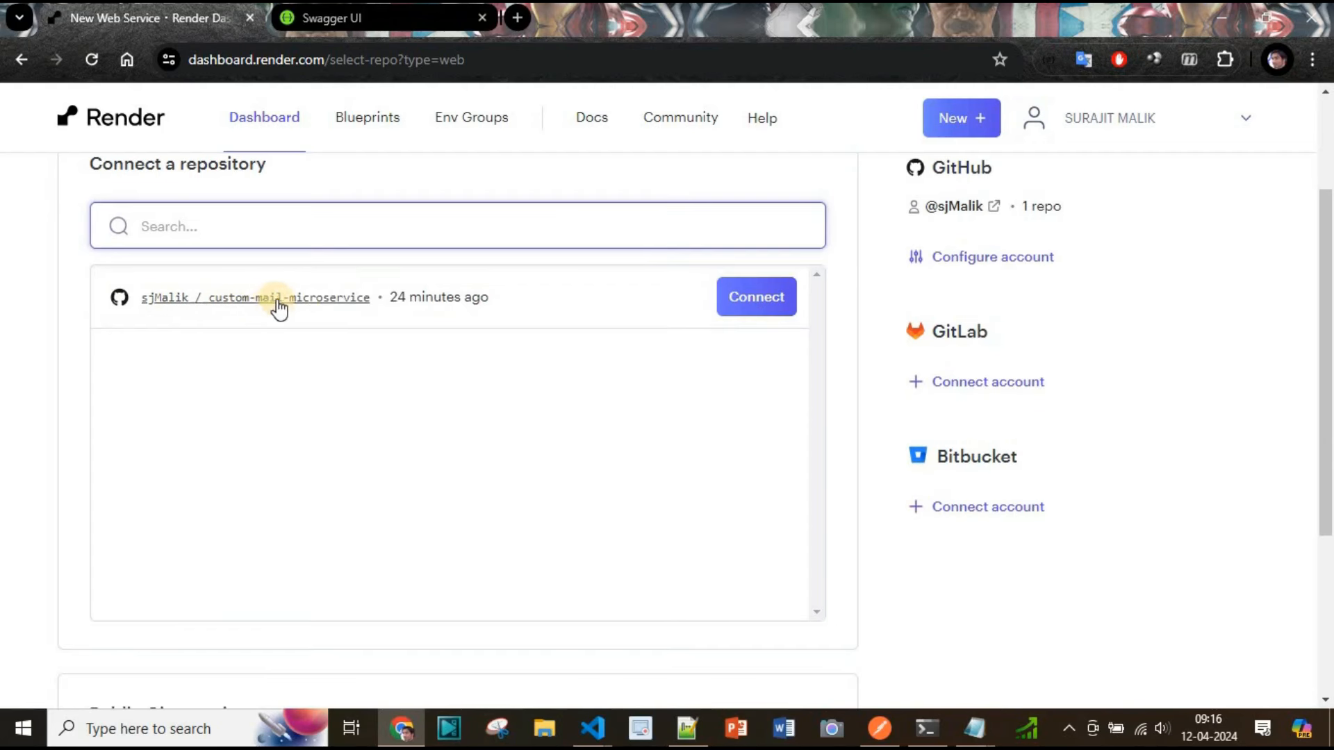
pyautogui.click(507, 27)
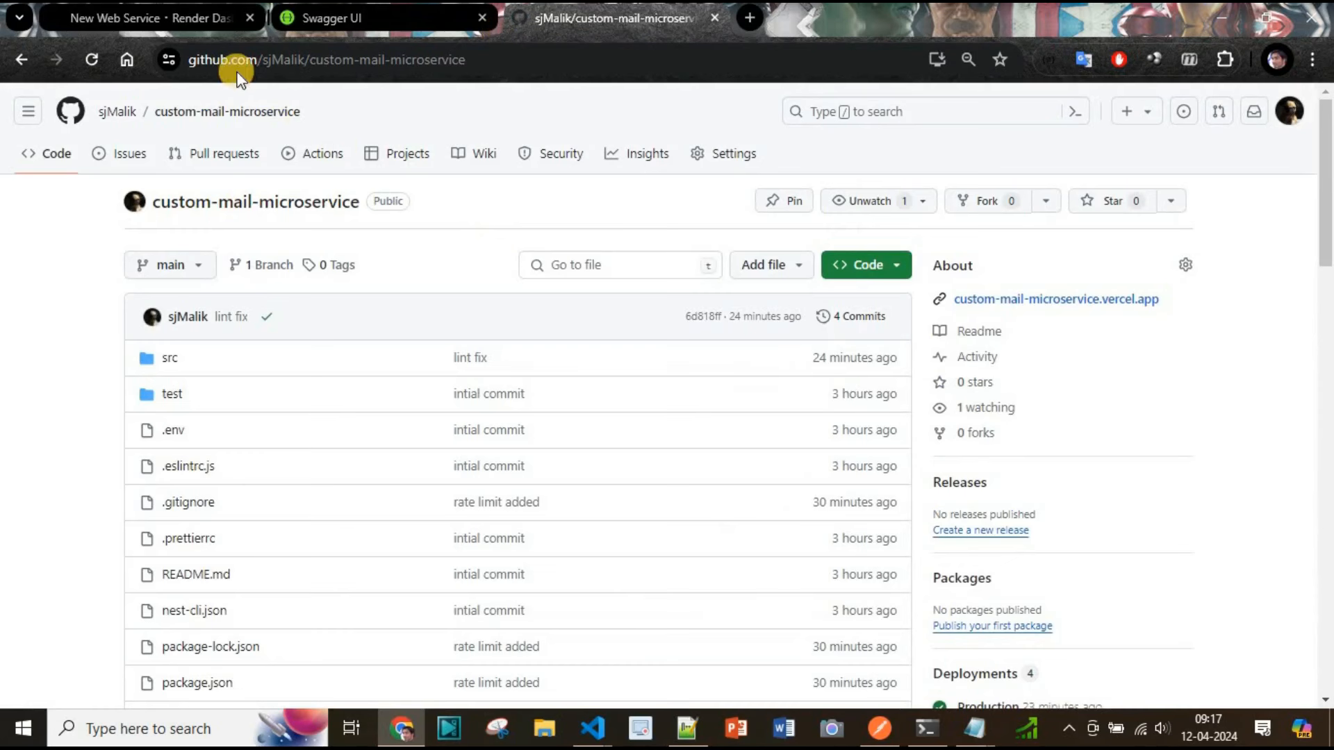
pyautogui.click(146, 10)
pyautogui.click(735, 296)
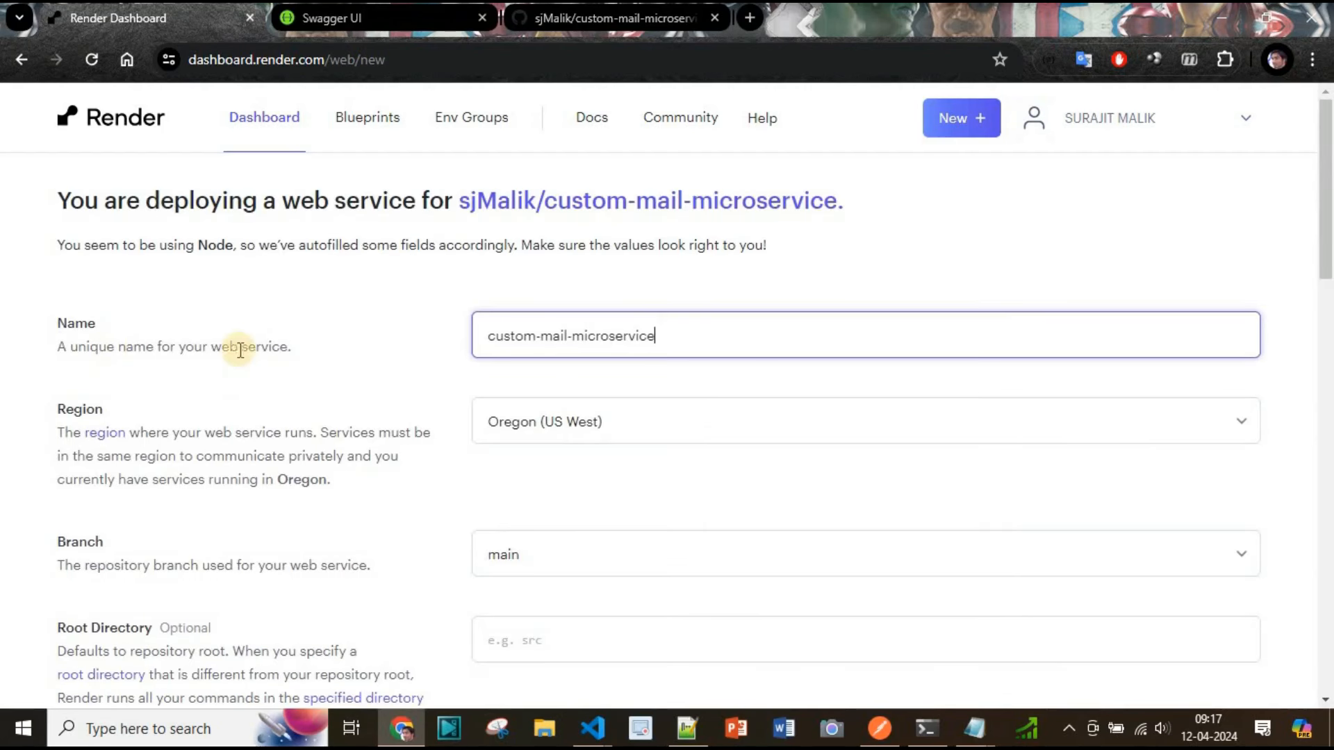
# Review the autofilled web service settings: name, region, branch, runtime, build and start commands
pyautogui.scroll(-2, 537, 395)
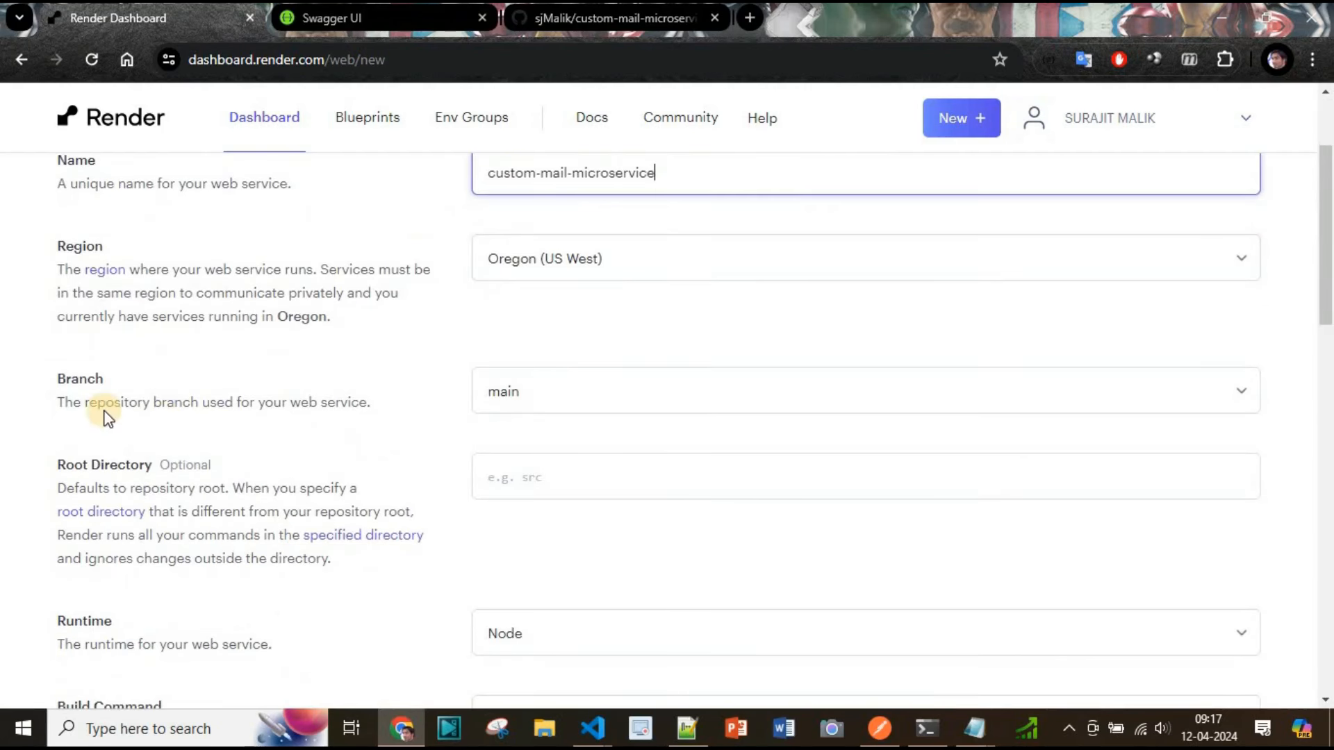
pyautogui.scroll(-2, 590, 458)
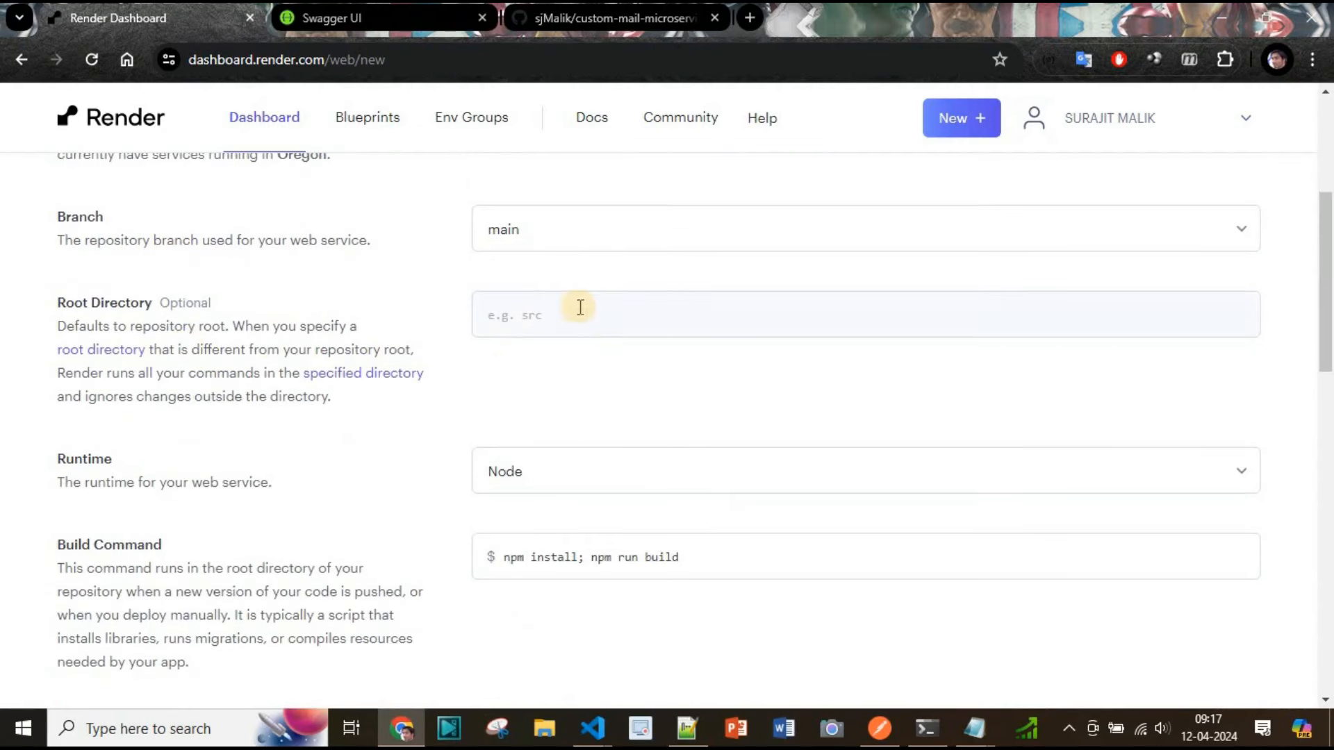
pyautogui.scroll(-2, 503, 459)
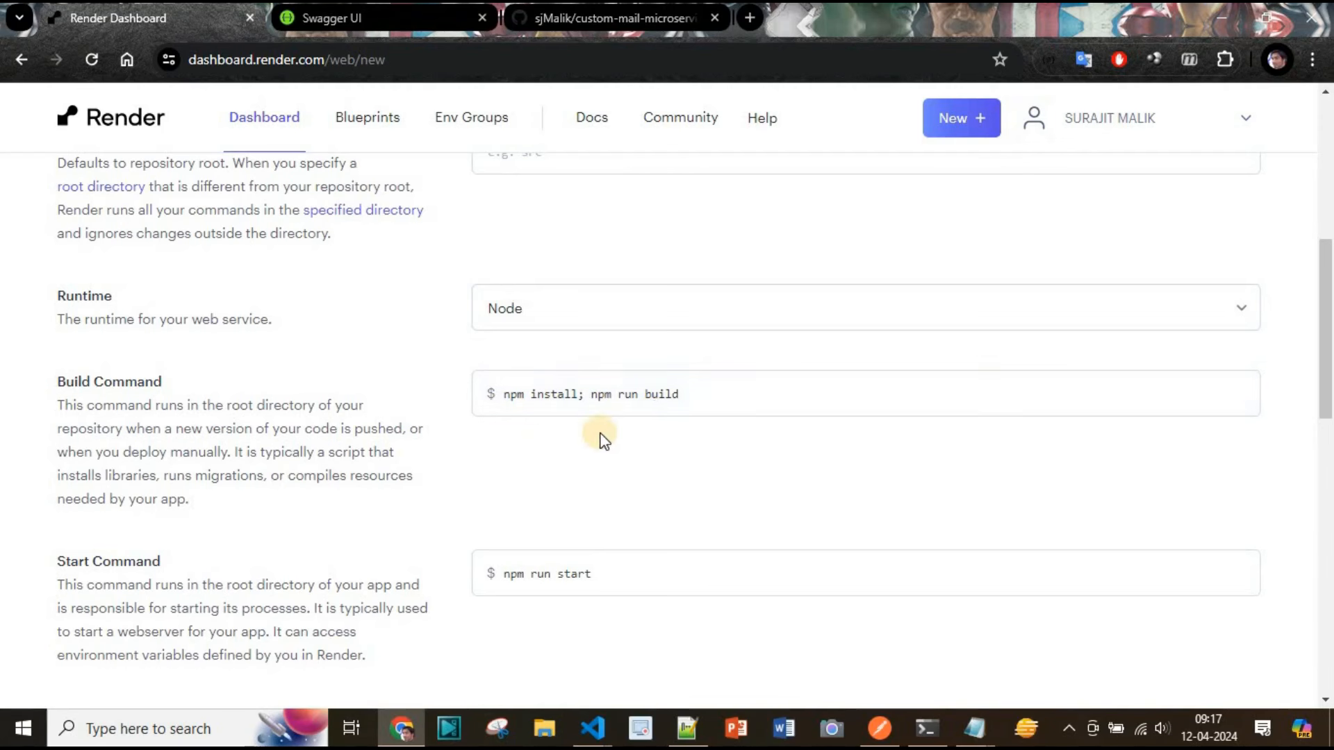
pyautogui.scroll(-2, 706, 376)
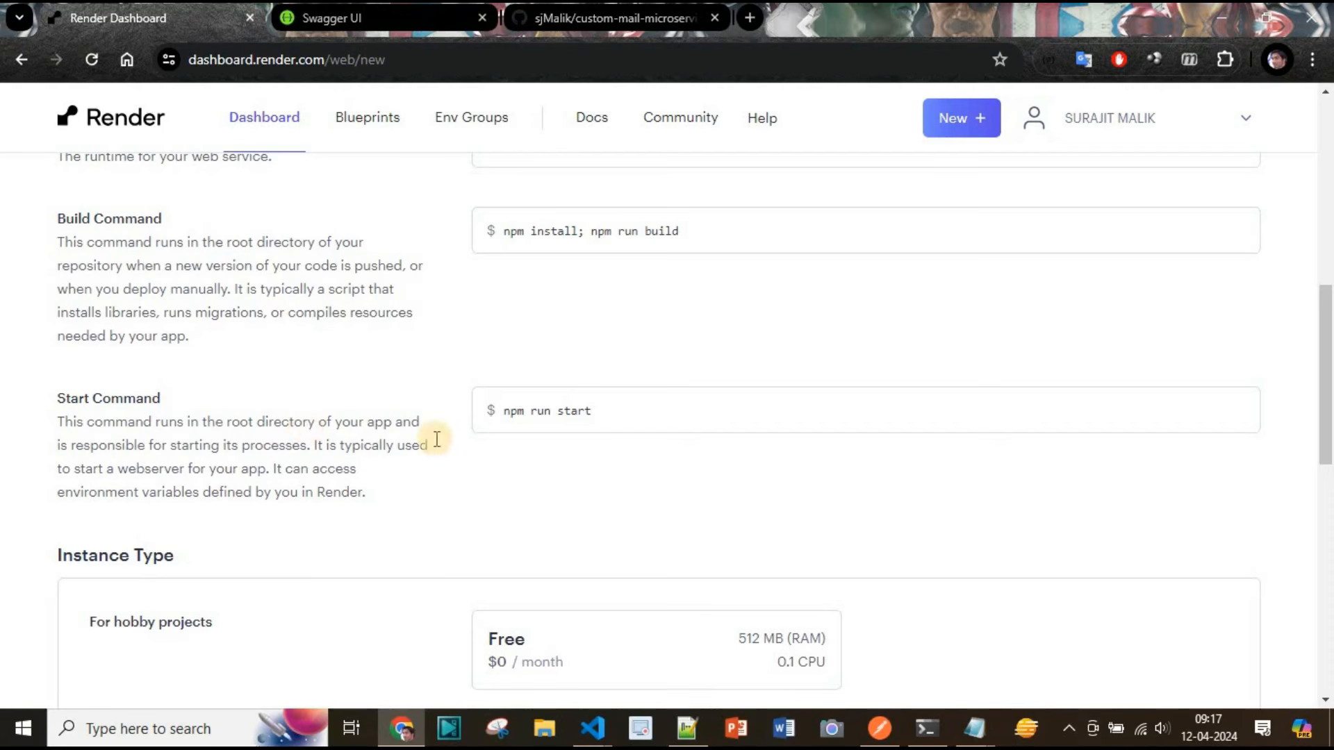
# Choose the Free instance type for the web service
pyautogui.scroll(-2, 616, 424)
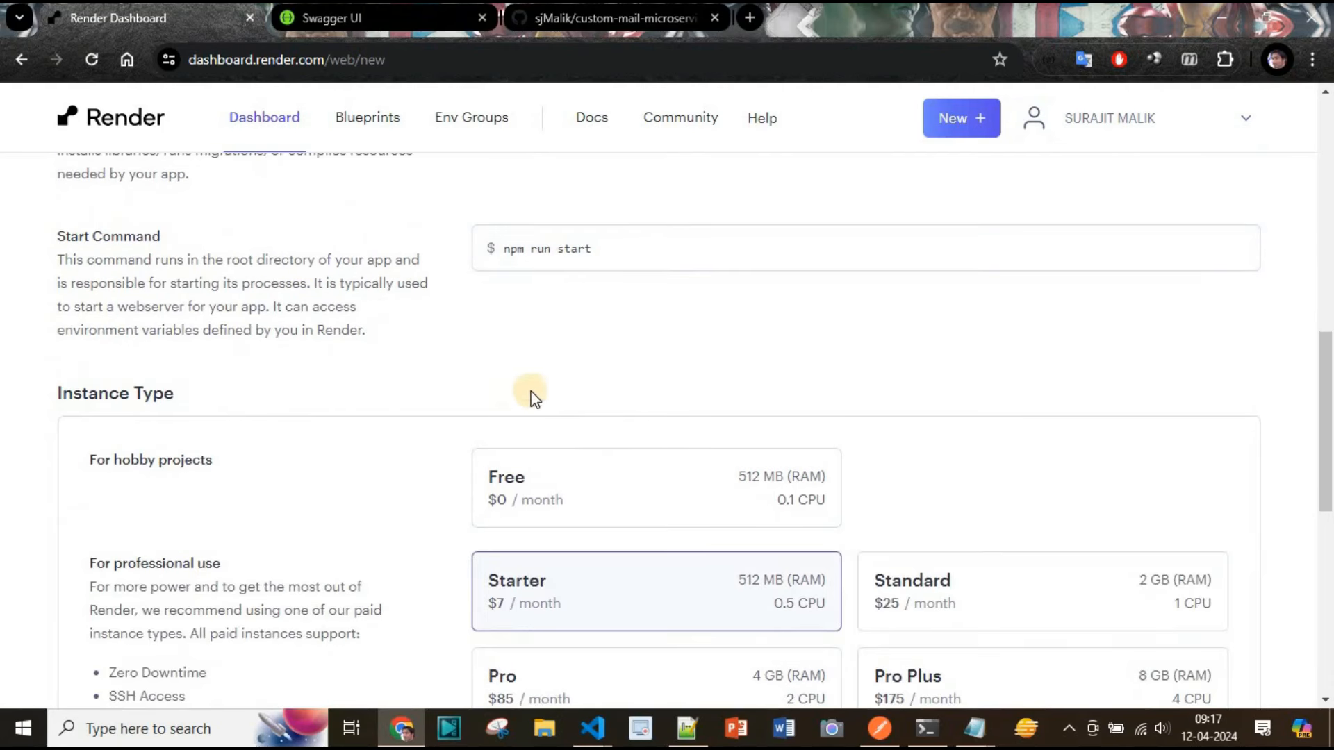
pyautogui.scroll(2, 497, 424)
pyautogui.scroll(-2, 551, 477)
pyautogui.click(587, 477)
pyautogui.scroll(-2, 611, 418)
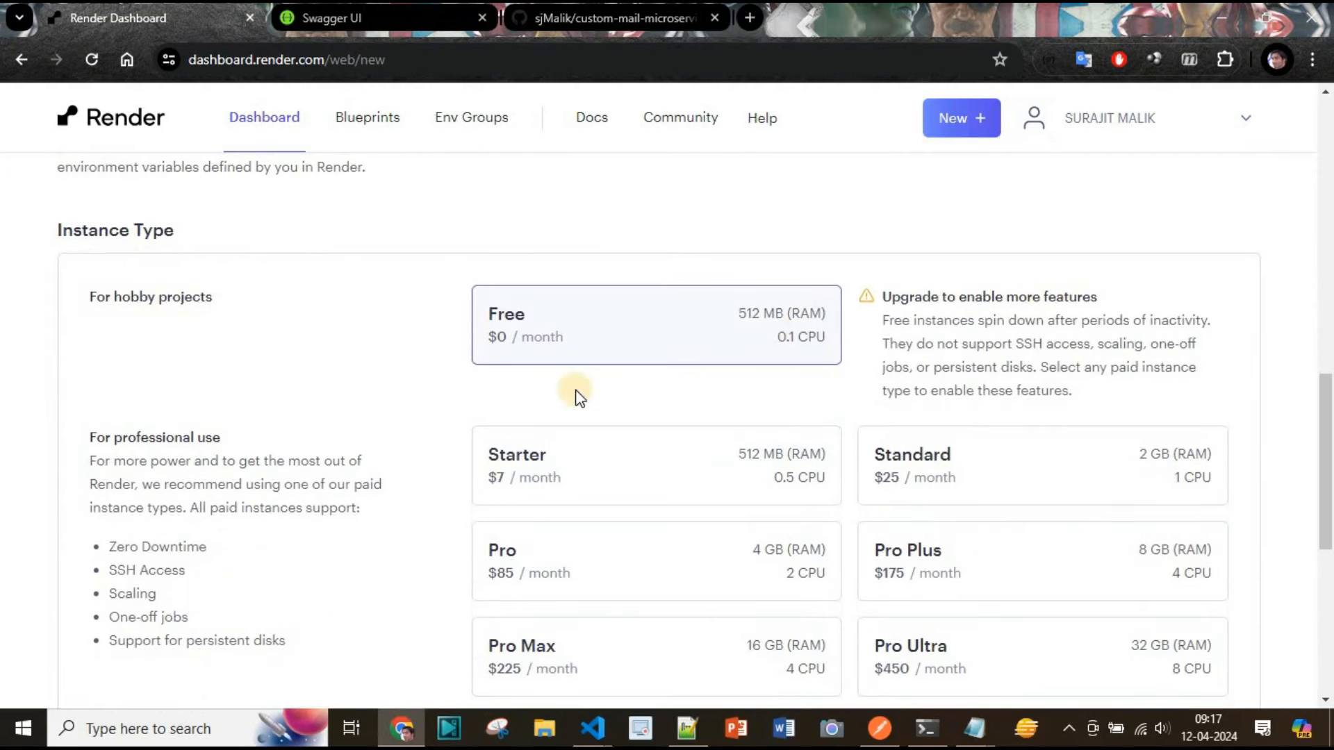
pyautogui.scroll(-2, 317, 377)
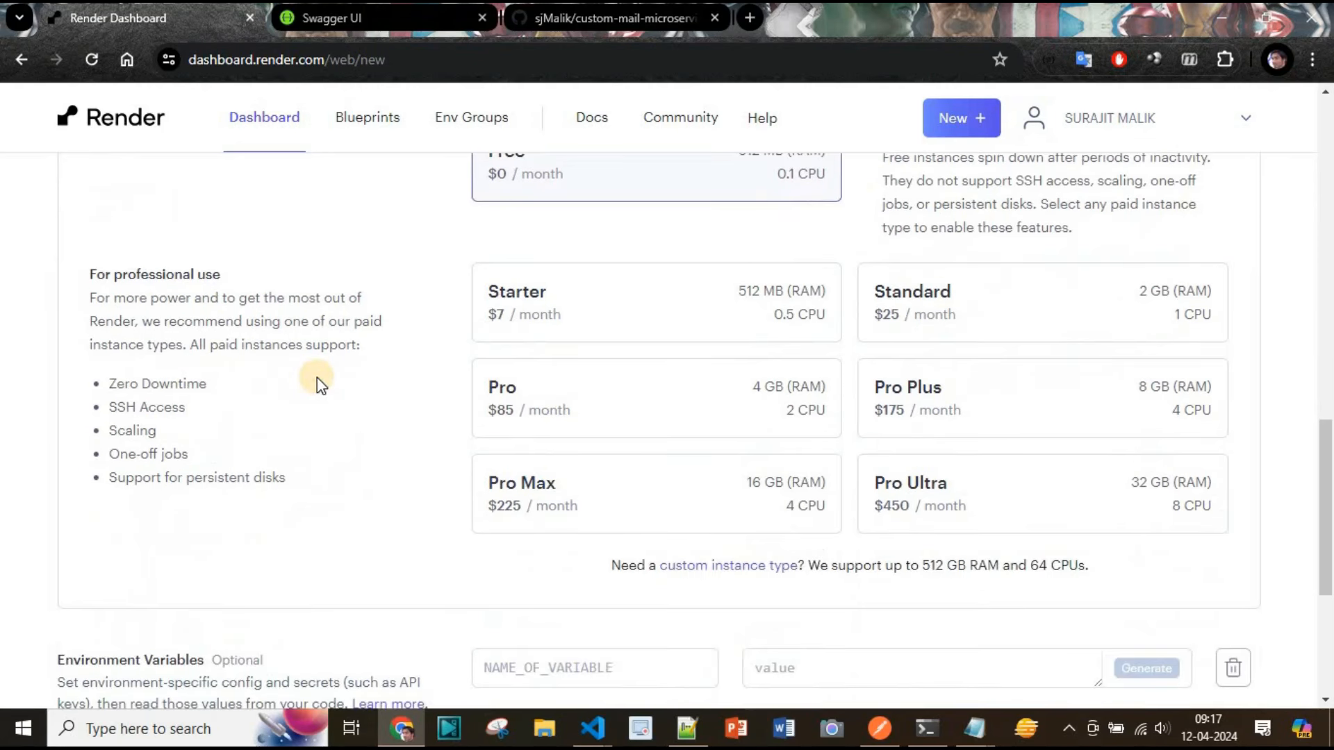
pyautogui.scroll(-3, 317, 377)
# Add a DB_HOST environment variable set to dpg-cocamr0l6cac73esegm0-a.oregon-postgres.render.com, copied from the project's .env file
pyautogui.click(554, 337)
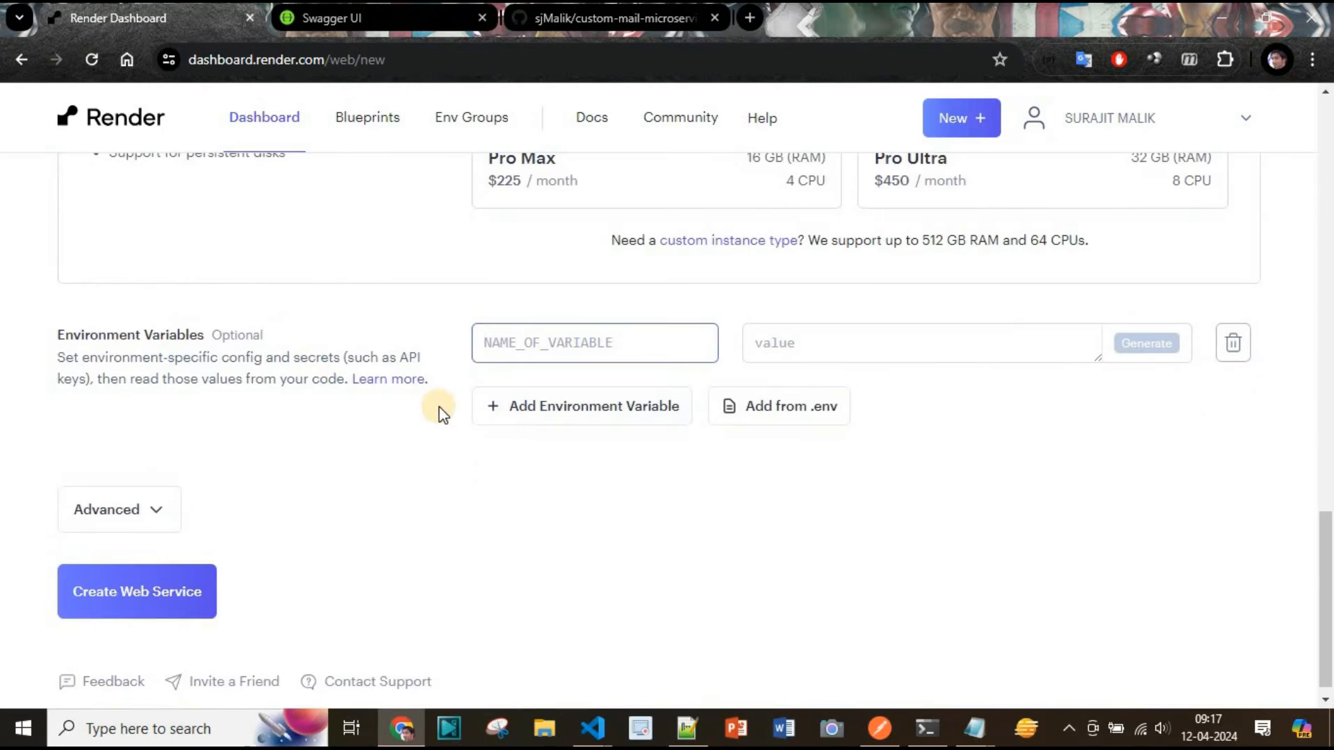
pyautogui.hotkey('alt', 'Tab')
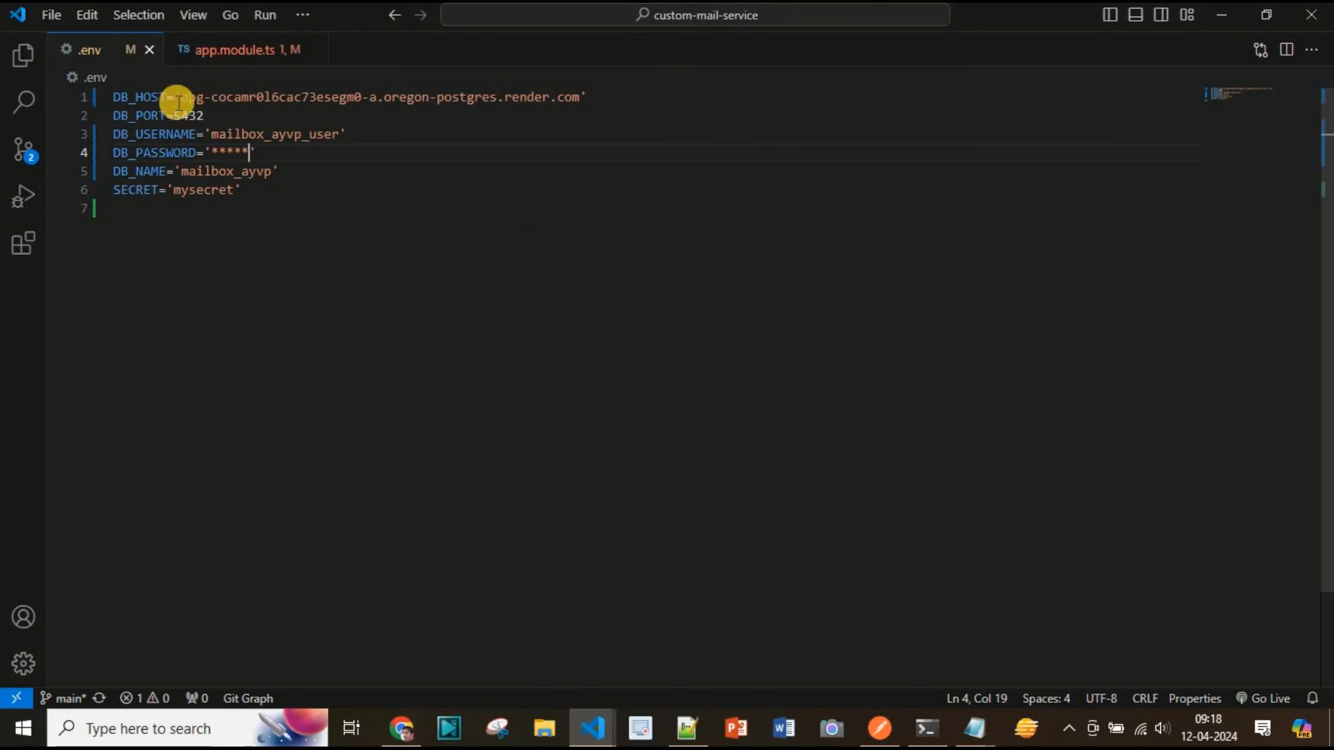
pyautogui.doubleClick(136, 96)
pyautogui.hotkey('ctrl', 'c')
pyautogui.hotkey('alt', 'Tab')
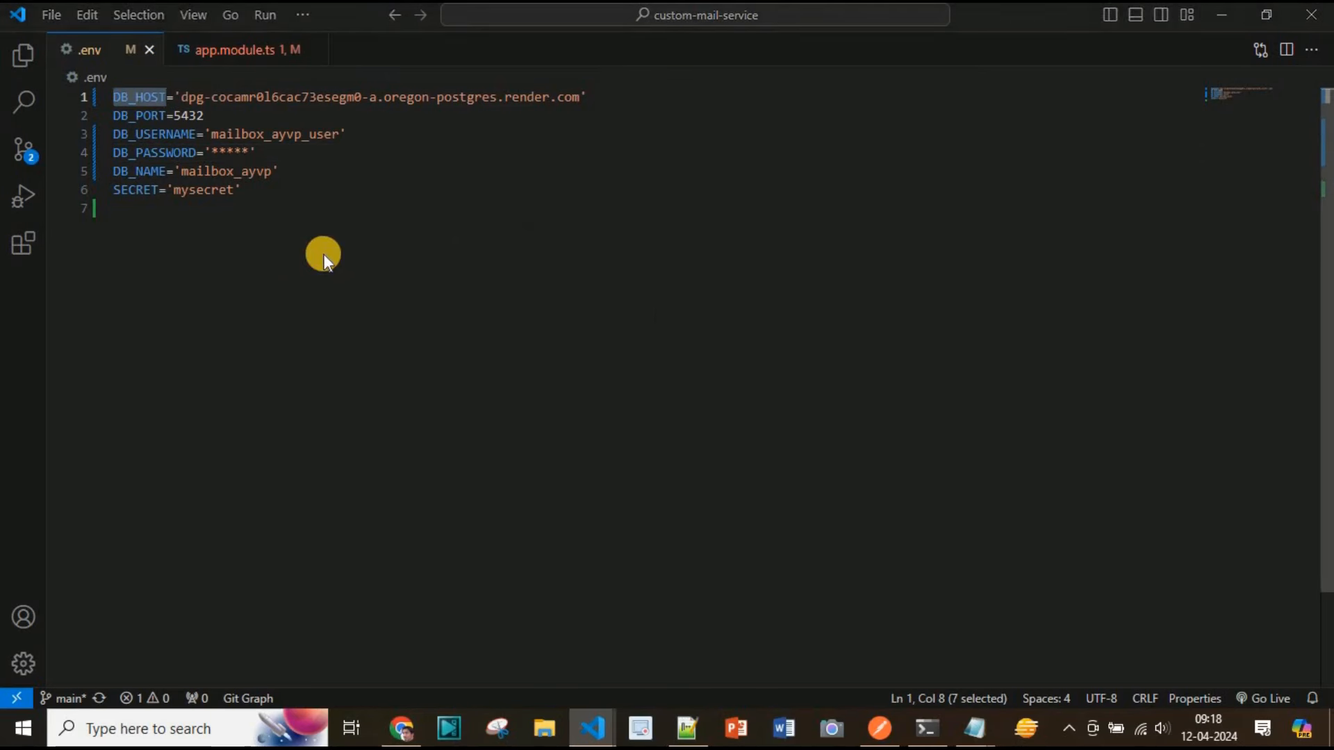
pyautogui.hotkey('ctrl', 'v')
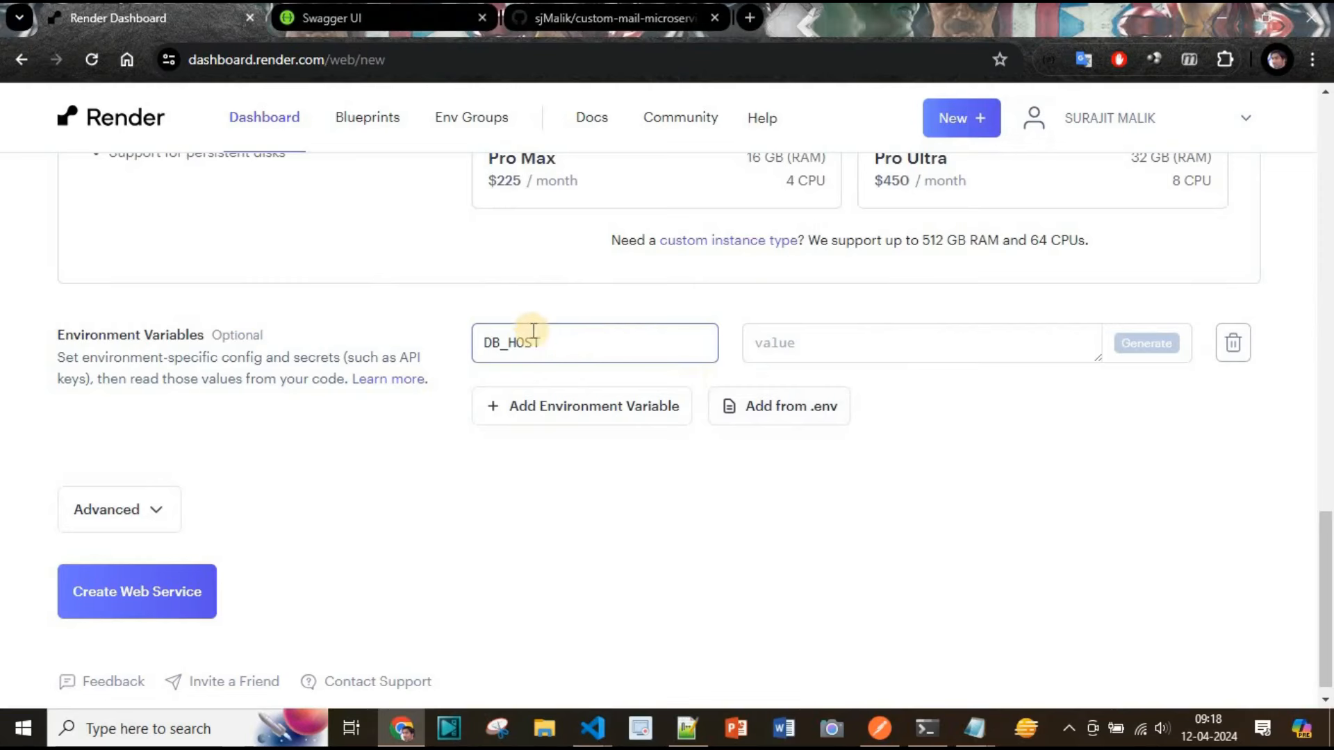
pyautogui.press('Tab')
pyautogui.hotkey('alt', 'Tab')
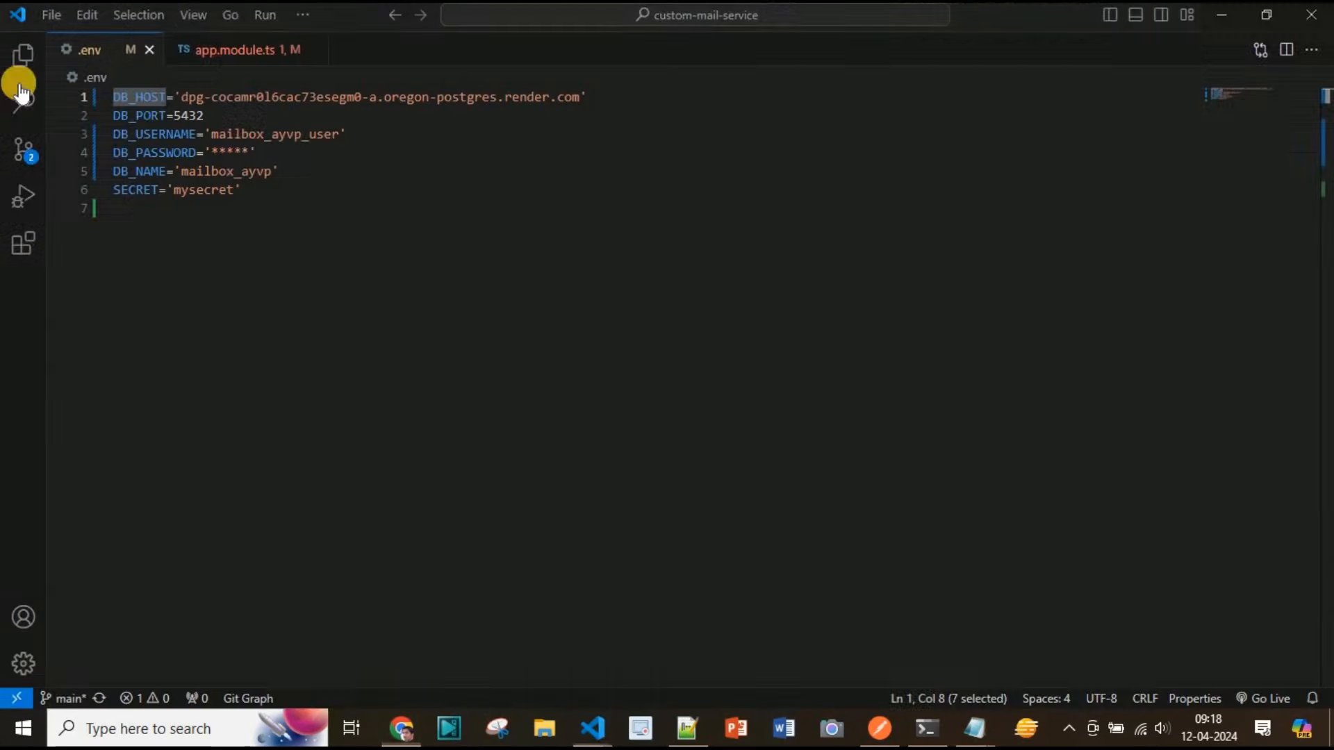
pyautogui.click(182, 97)
pyautogui.keyDown('shift'); pyautogui.click(581, 98); pyautogui.keyUp('shift')
pyautogui.hotkey('ctrl', 'c')
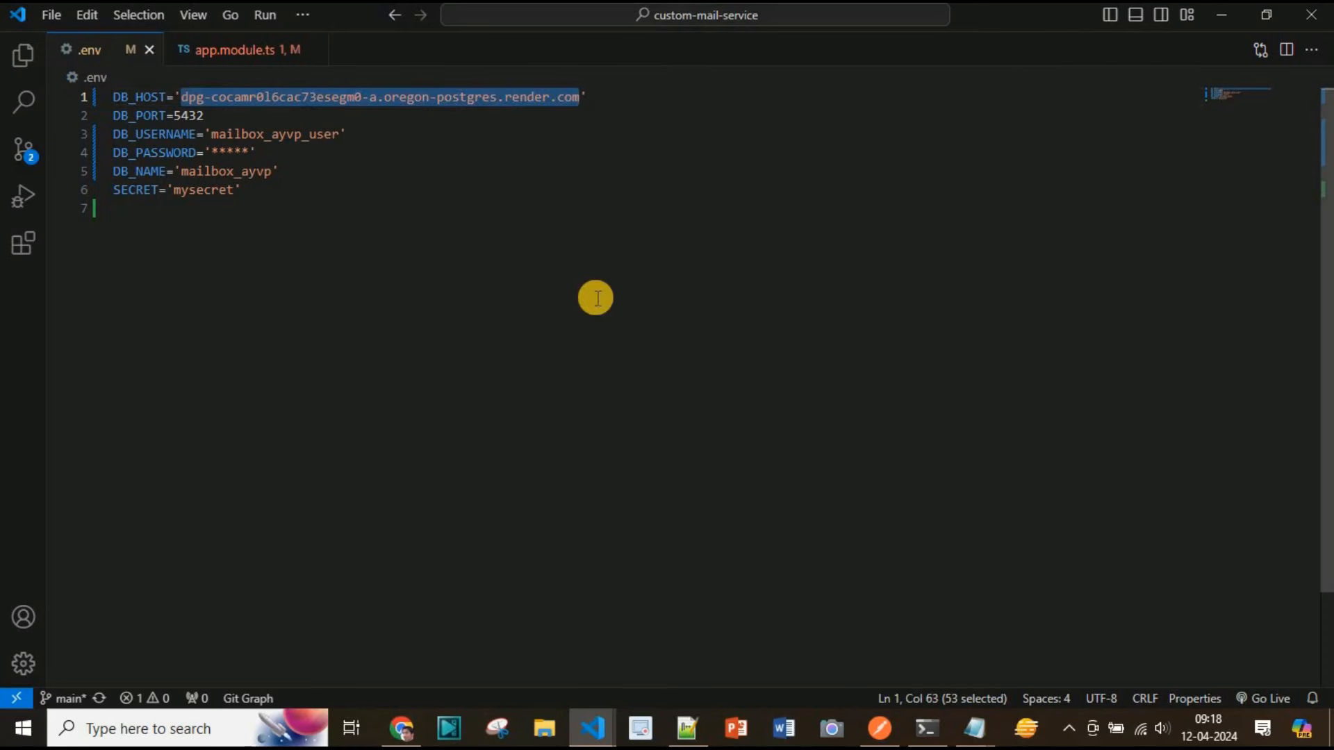
pyautogui.hotkey('alt', 'Tab')
pyautogui.hotkey('ctrl', 'v')
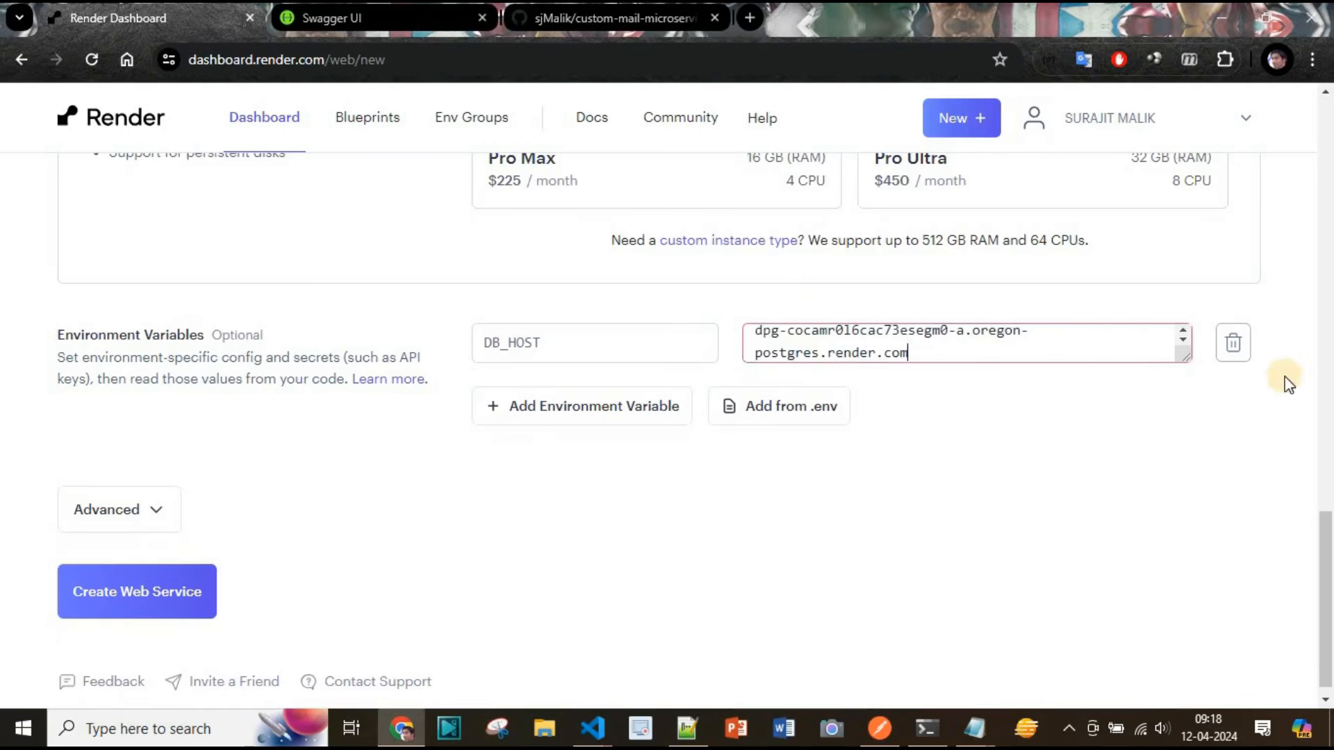
# Add a second environment variable DB_PORT with the value 5432
pyautogui.click(553, 429)
pyautogui.hotkey('alt', 'Tab')
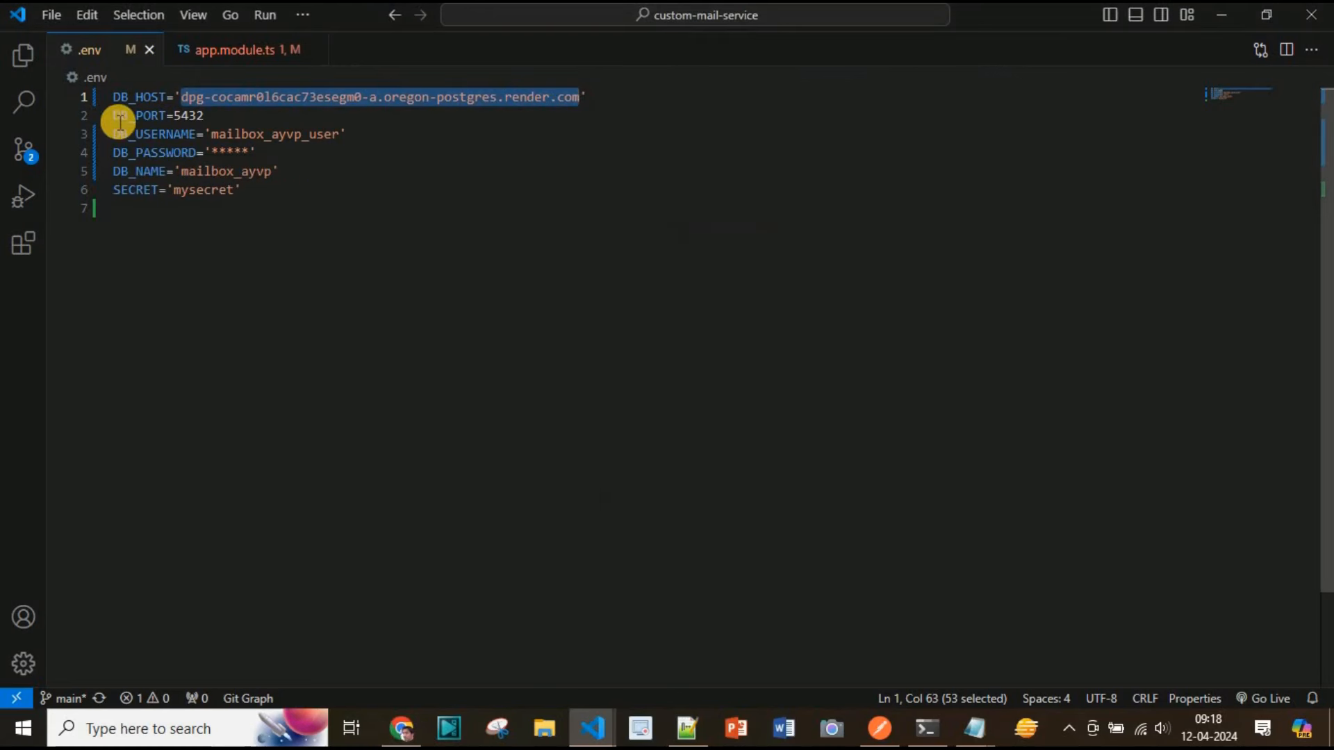
pyautogui.doubleClick(129, 115)
pyautogui.hotkey('ctrl', 'c')
pyautogui.hotkey('alt', 'Tab')
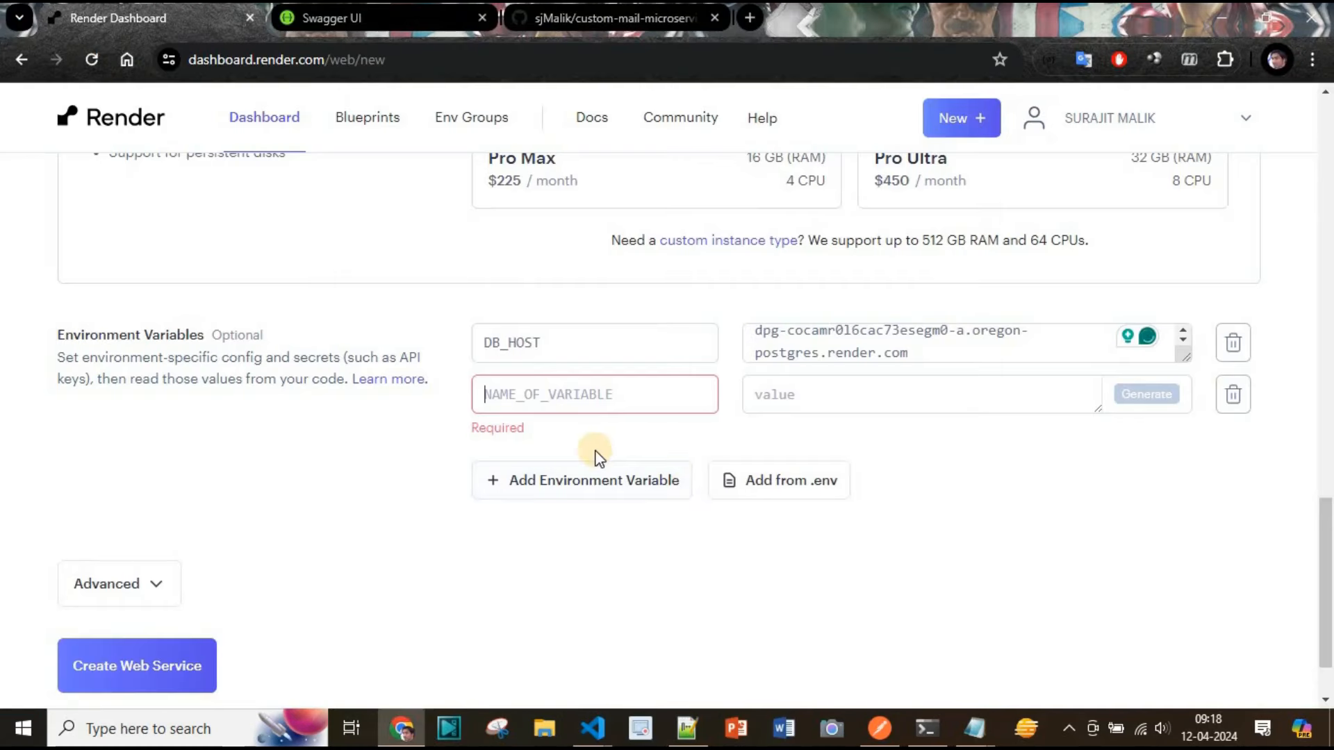
pyautogui.hotkey('ctrl', 'v')
pyautogui.click(826, 403)
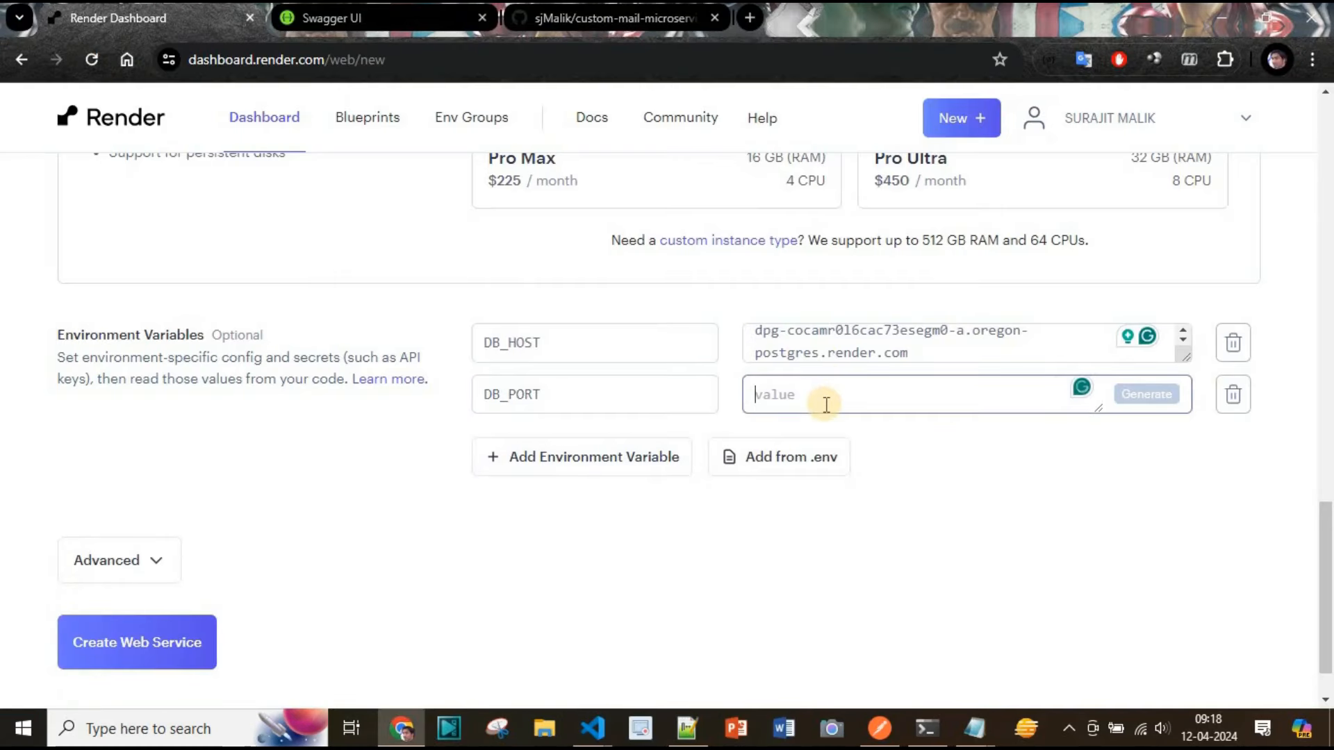
pyautogui.write('5432')
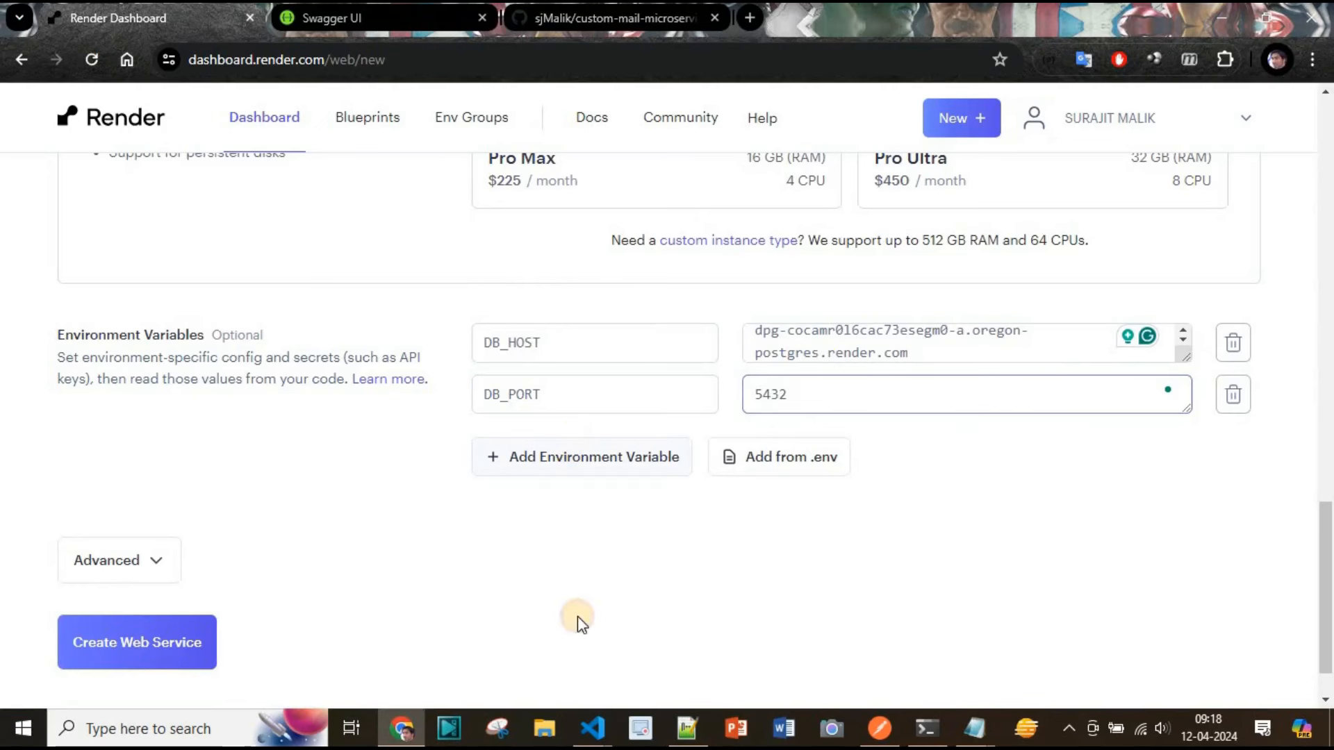
# Add a DB_USERNAME environment variable with the value mailbox_ayvp_user copied from the .env file
pyautogui.click(490, 456)
pyautogui.hotkey('alt', 'Tab')
pyautogui.doubleClick(142, 134)
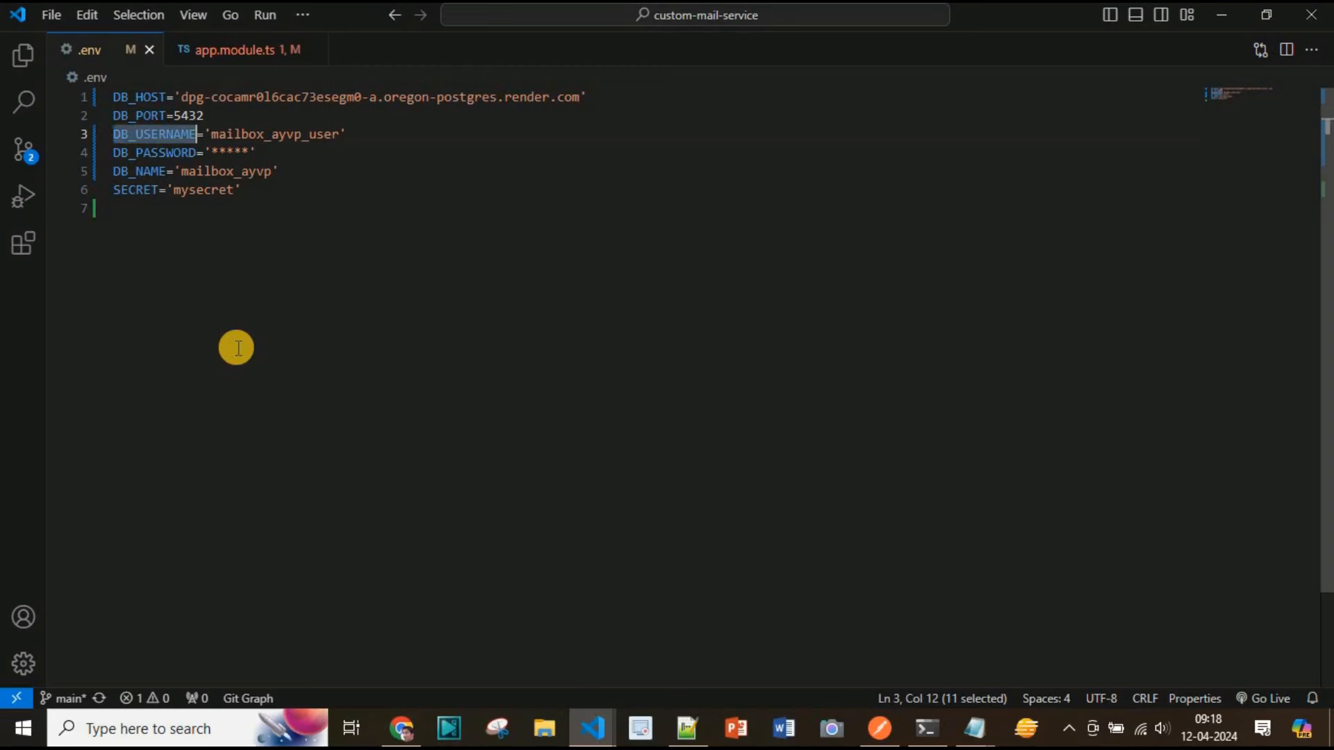
pyautogui.hotkey('ctrl', 'c')
pyautogui.hotkey('alt', 'Tab')
pyautogui.click(540, 448)
pyautogui.hotkey('ctrl', 'v')
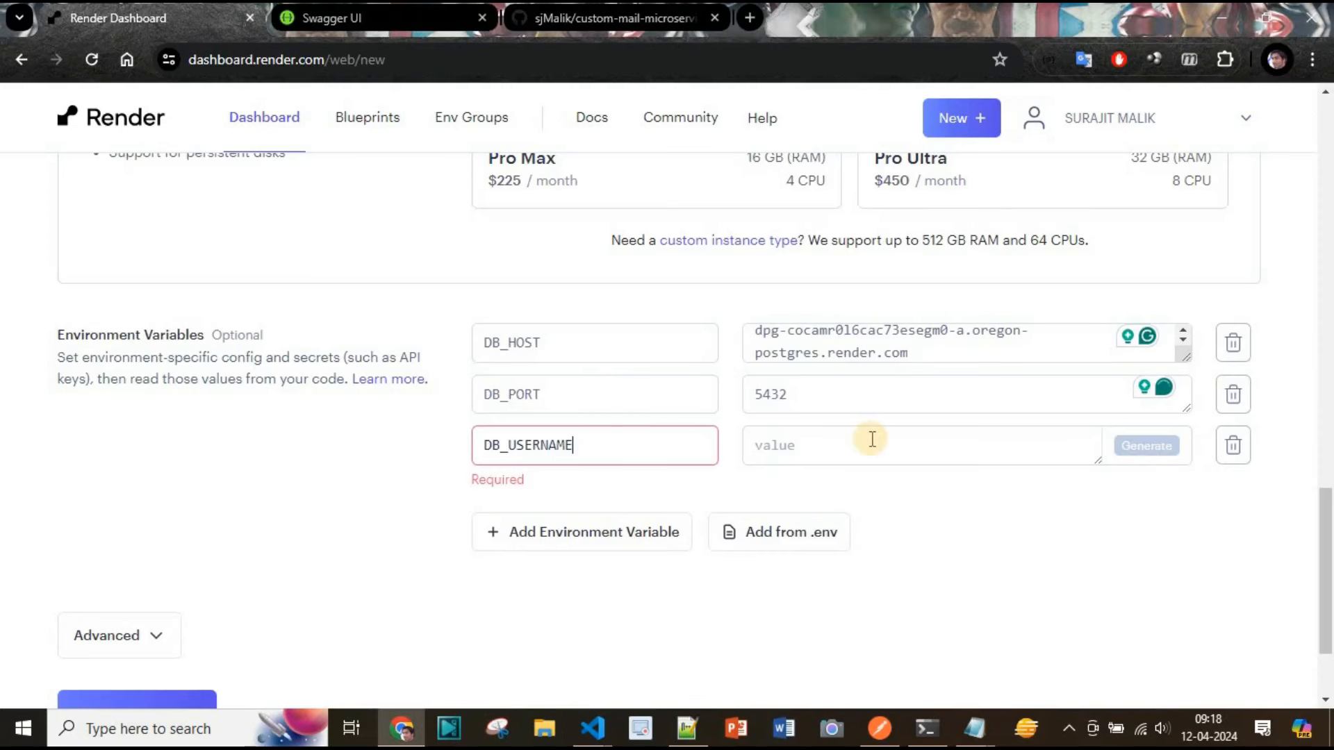
pyautogui.click(854, 443)
pyautogui.hotkey('alt', 'Tab')
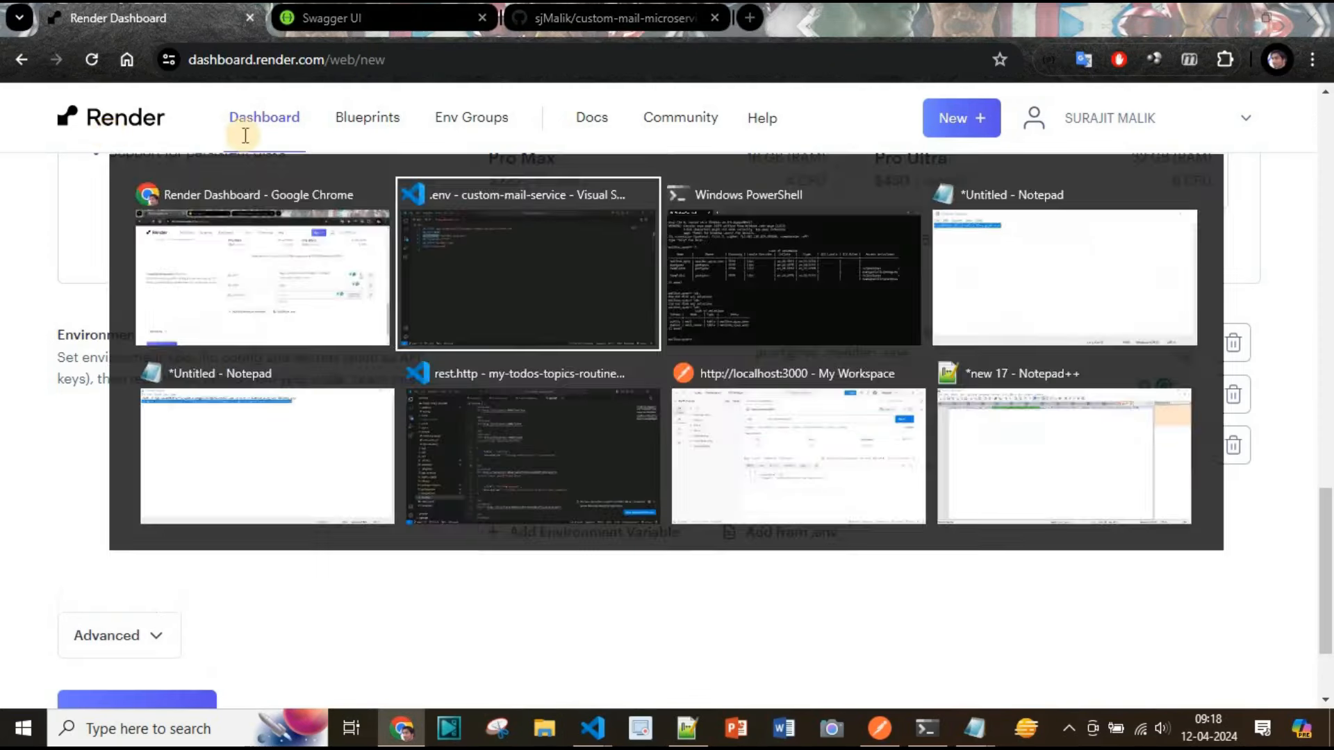
pyautogui.doubleClick(257, 134)
pyautogui.hotkey('ctrl', 'c')
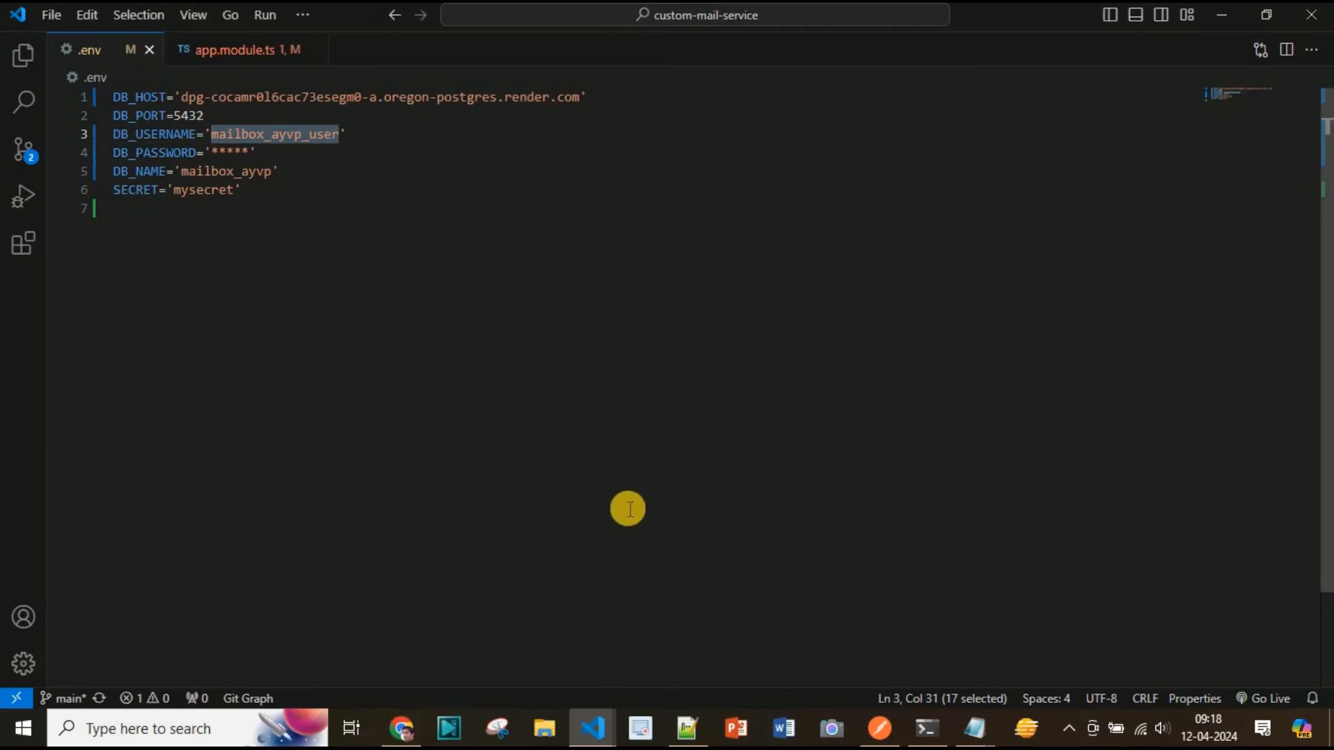
pyautogui.hotkey('alt', 'Tab')
pyautogui.hotkey('ctrl', 'v')
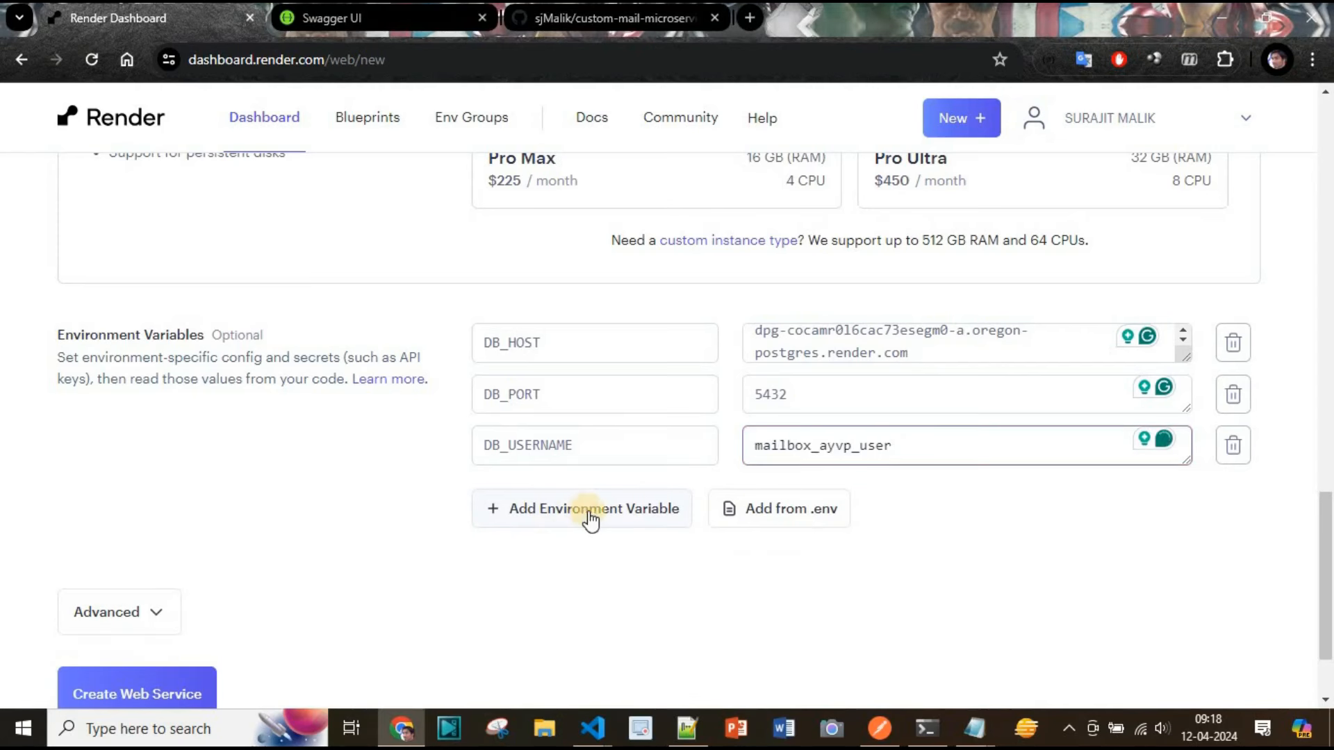
# Add a DB_PASSWORD environment variable name and open another variable row
pyautogui.click(593, 520)
pyautogui.hotkey('alt', 'Tab')
pyautogui.doubleClick(155, 152)
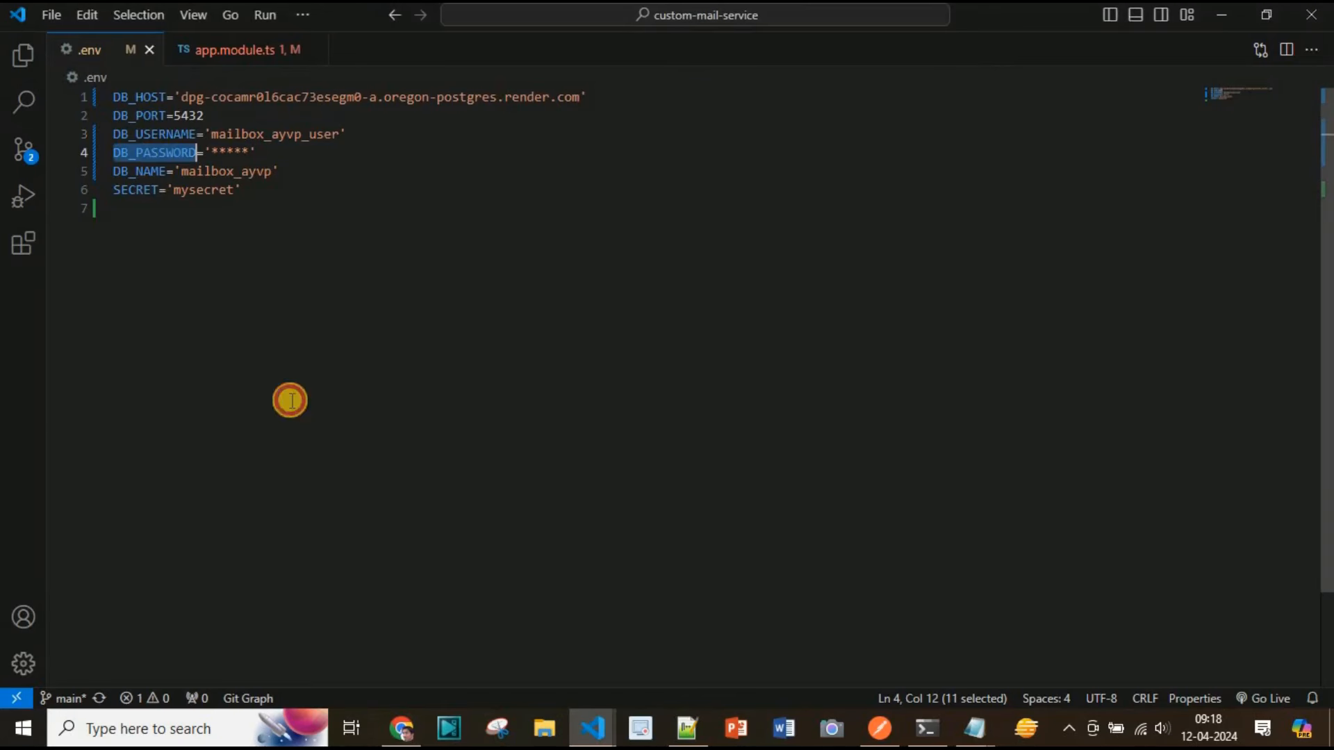
pyautogui.hotkey('ctrl', 'c')
pyautogui.hotkey('alt', 'Tab')
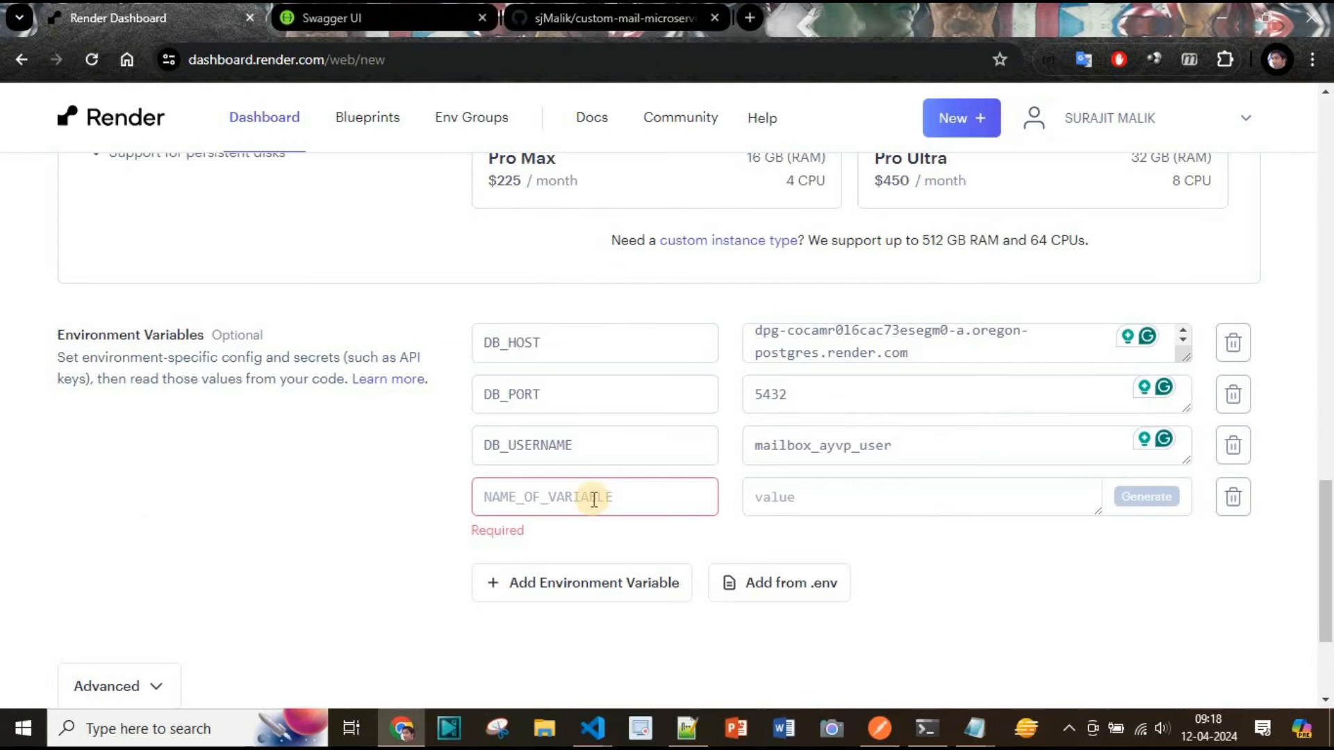
pyautogui.click(594, 499)
pyautogui.hotkey('ctrl', 'v')
pyautogui.click(575, 560)
# Add a DB_NAME environment variable with the value mailbox_ayvp copied from the .env file
pyautogui.hotkey('alt', 'Tab')
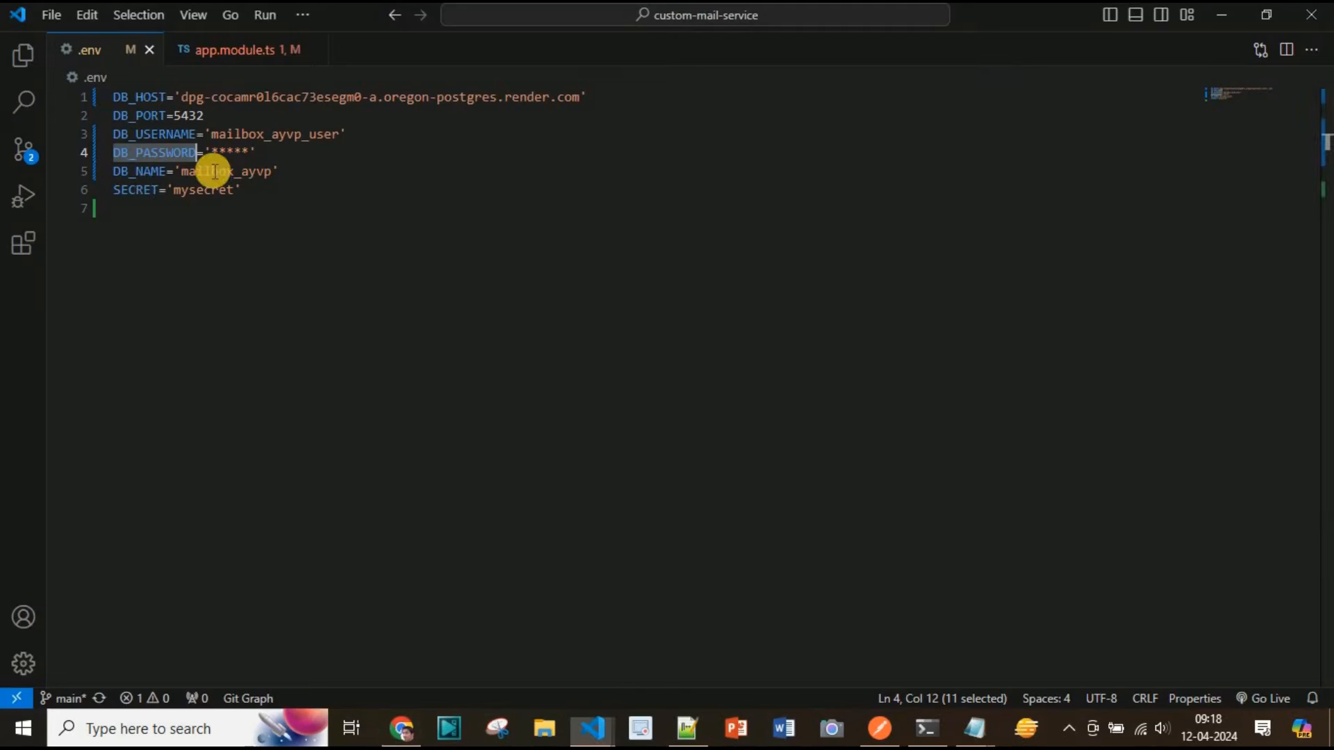
pyautogui.doubleClick(149, 171)
pyautogui.hotkey('alt', 'Tab')
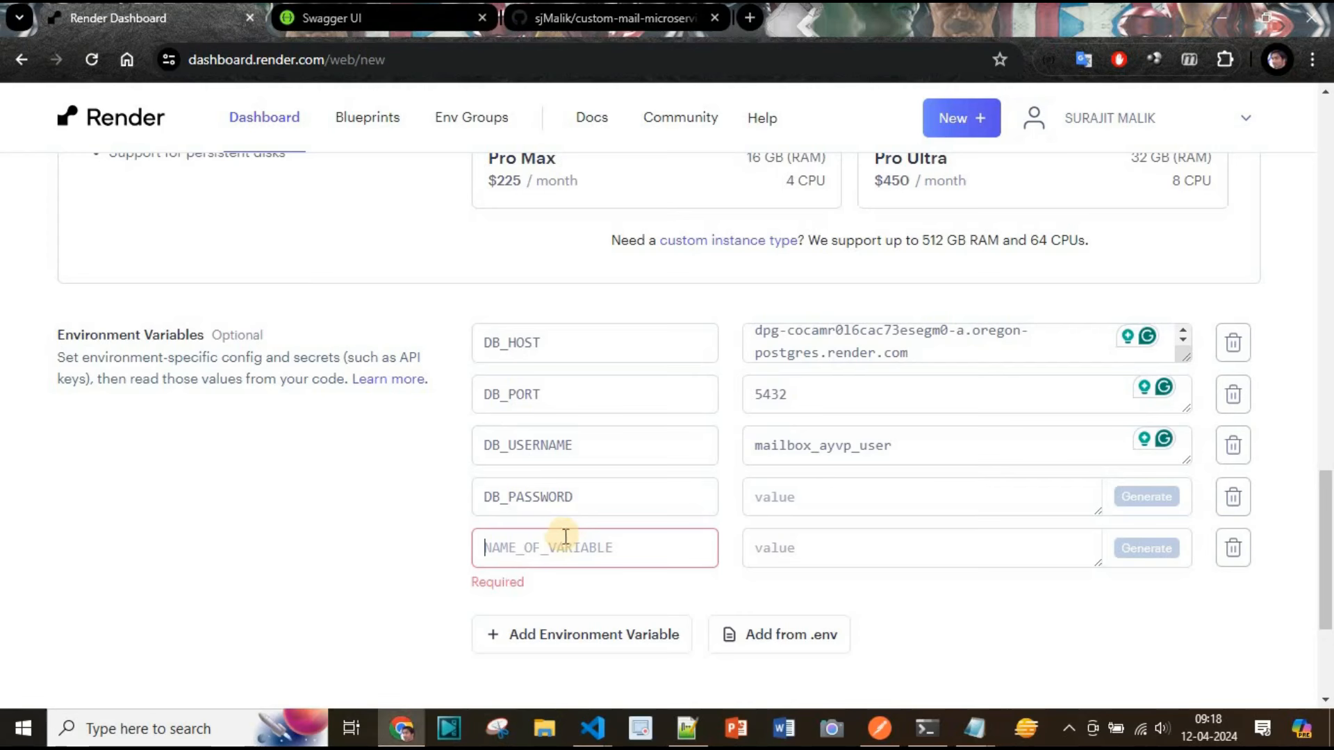
pyautogui.hotkey('ctrl', 'v')
pyautogui.hotkey('alt', 'Tab')
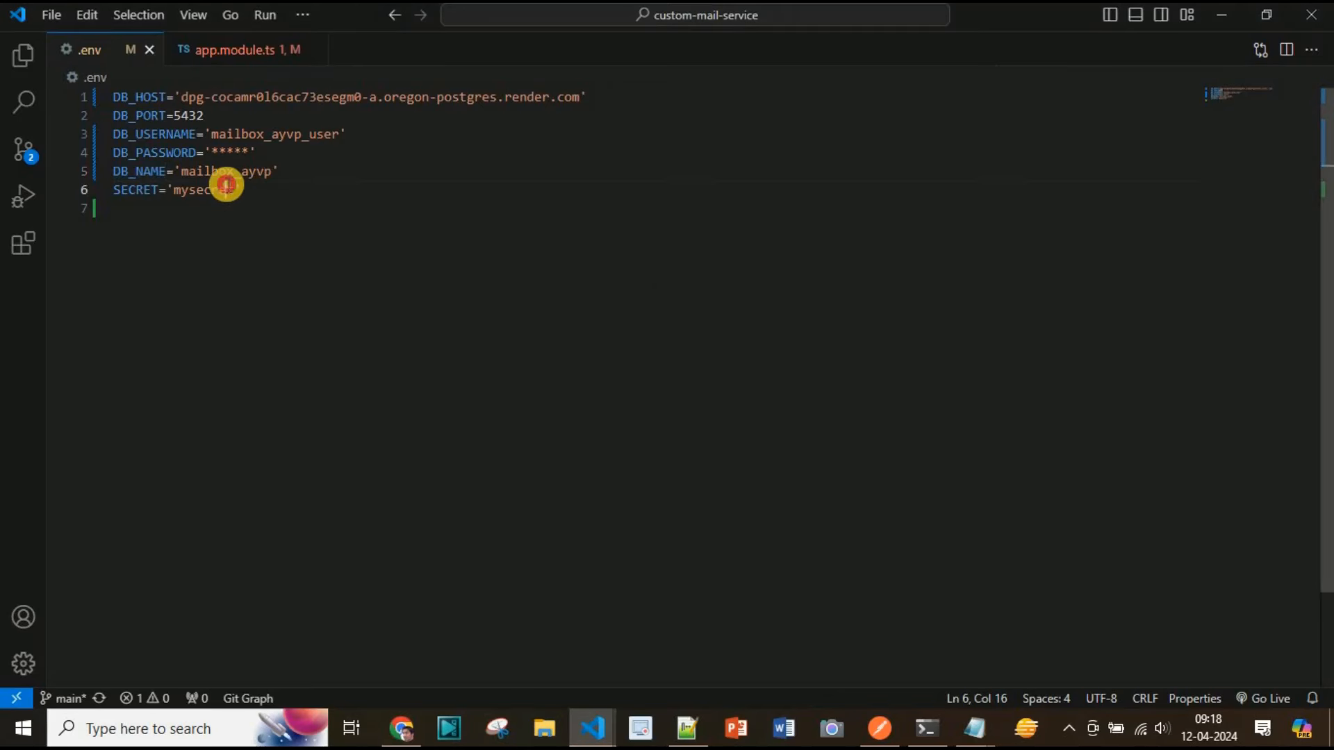
pyautogui.doubleClick(226, 184)
pyautogui.doubleClick(250, 171)
pyautogui.hotkey('alt', 'Tab')
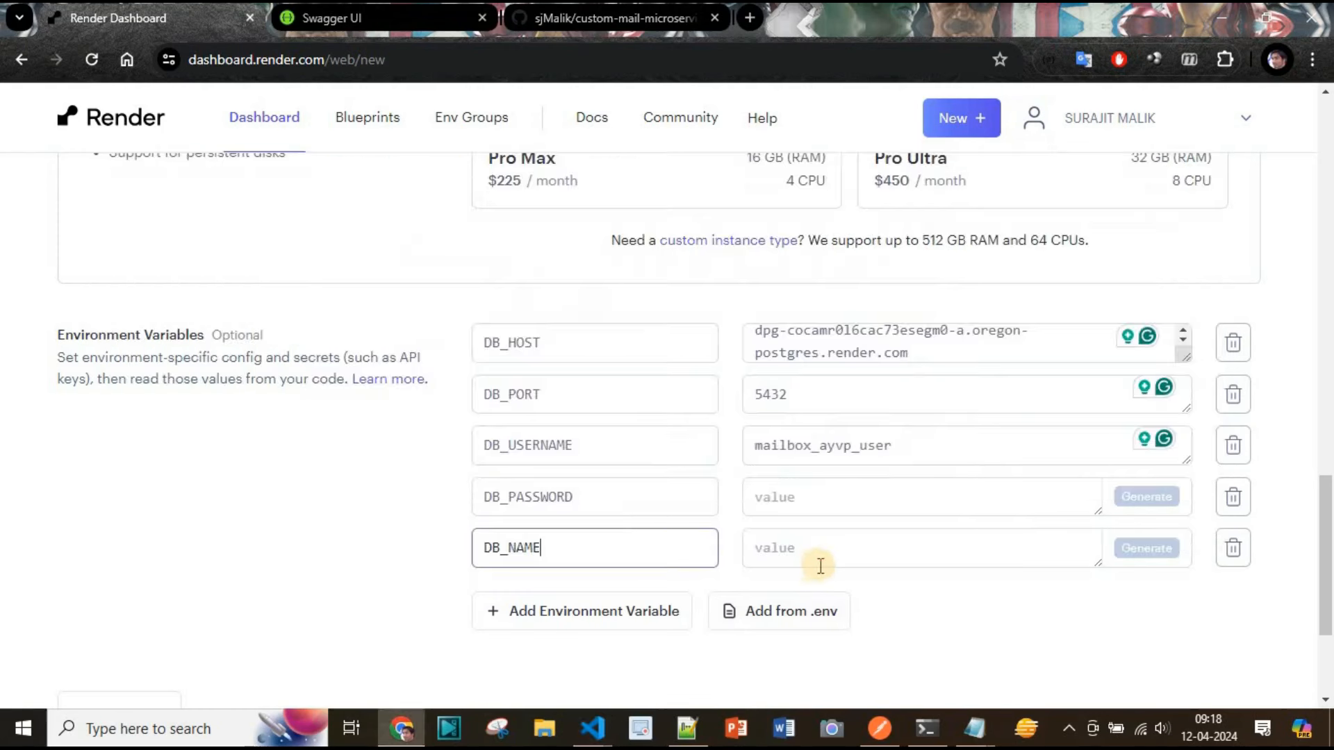
pyautogui.click(819, 558)
pyautogui.hotkey('ctrl', 'v')
pyautogui.hotkey('alt', 'Tab')
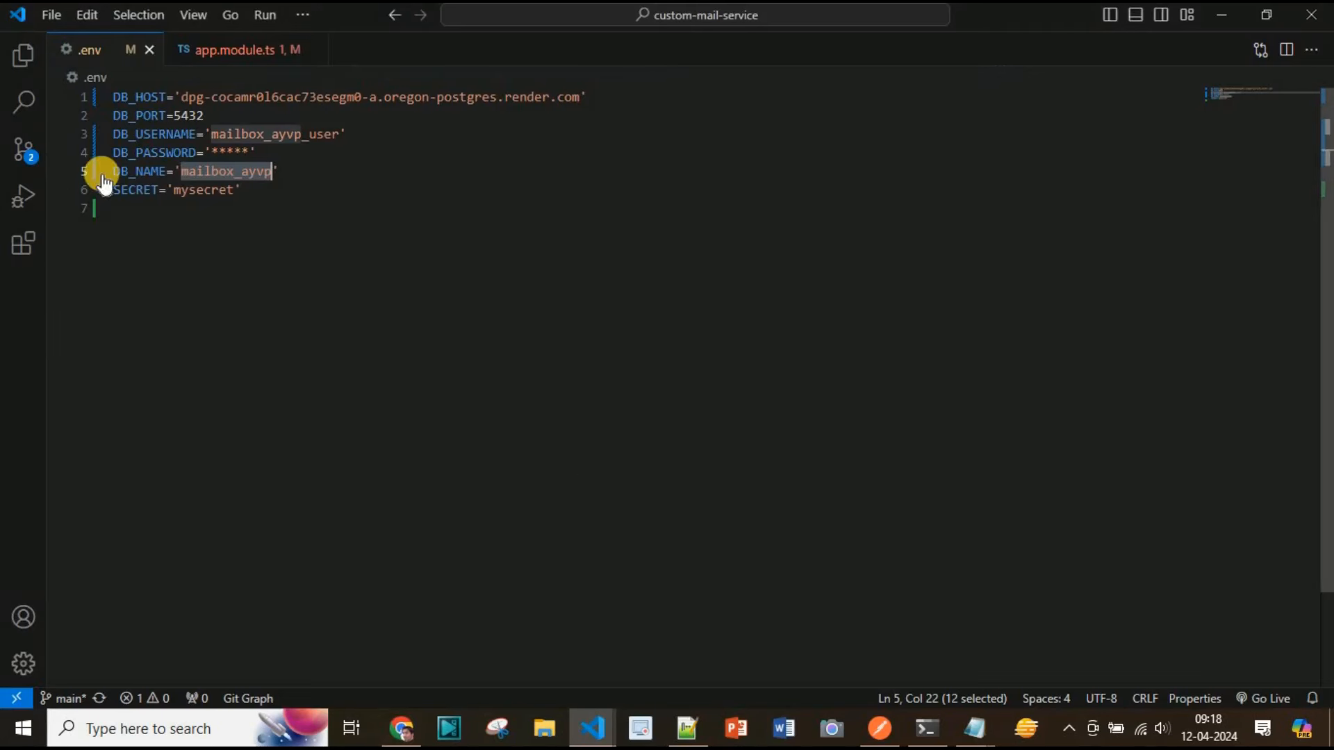
pyautogui.doubleClick(143, 185)
pyautogui.hotkey('alt', 'Tab')
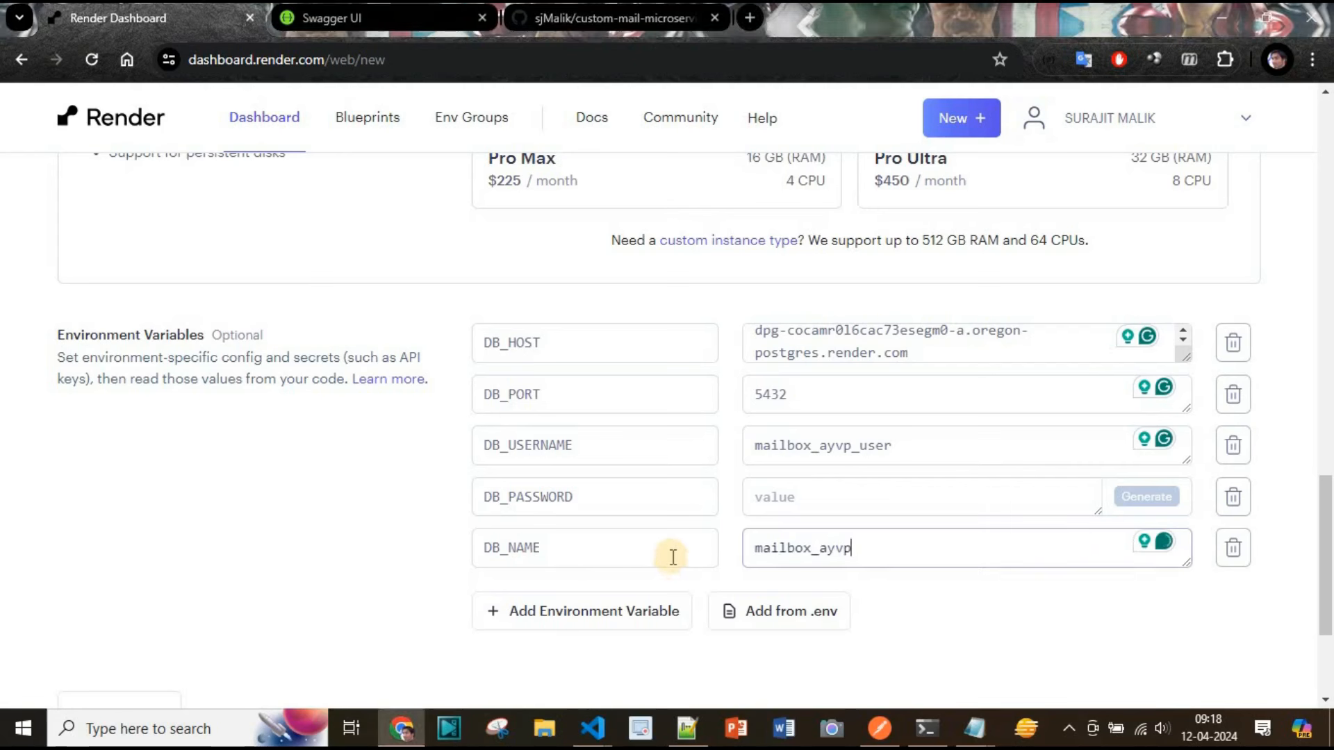
pyautogui.click(540, 615)
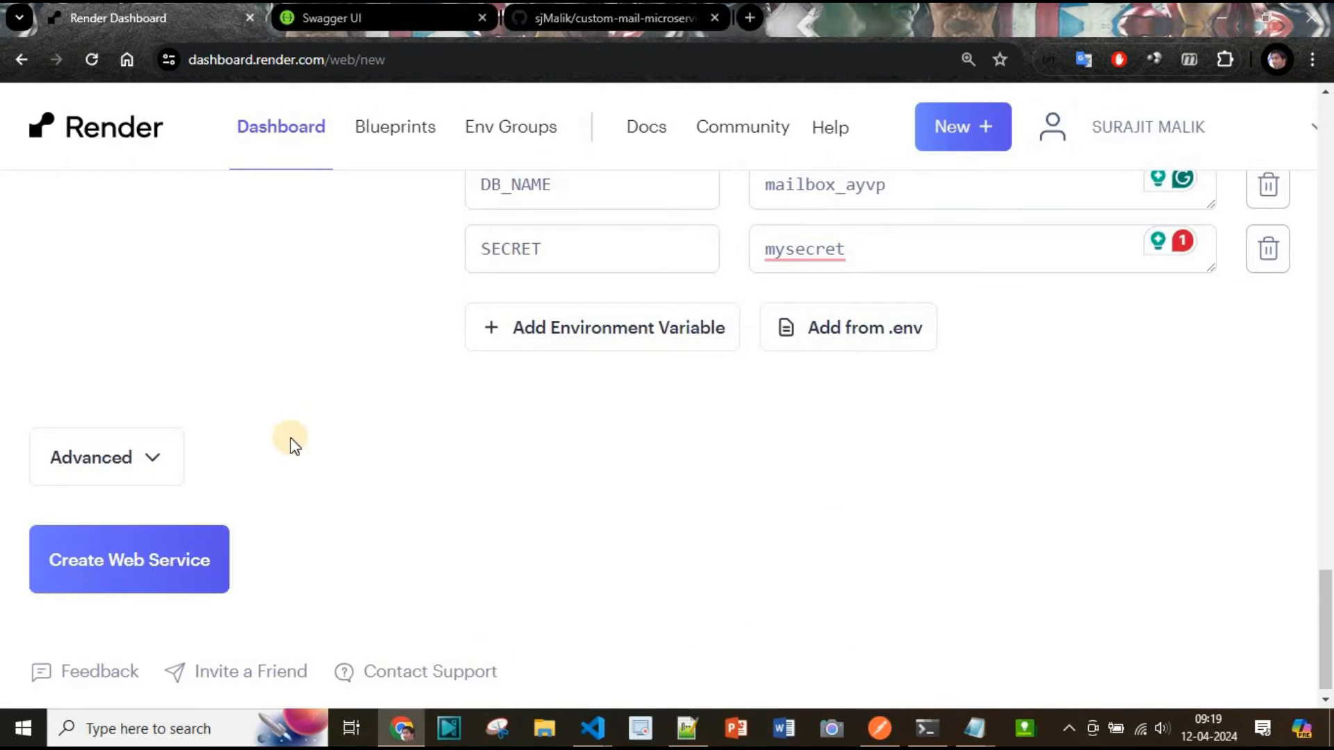
# Create the web service and open its events page
pyautogui.click(148, 570)
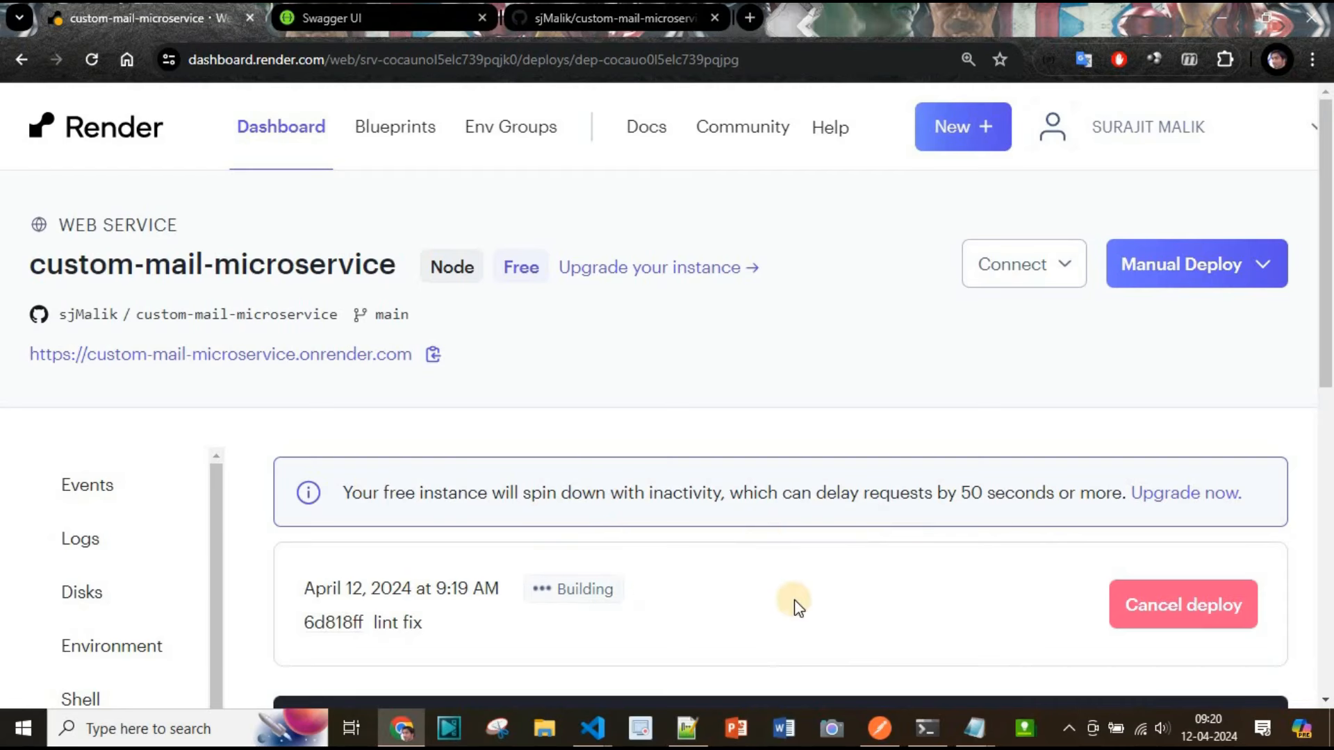
pyautogui.hotkey('ctrl', '-')
pyautogui.hotkey('ctrl', '-')
pyautogui.click(22, 60)
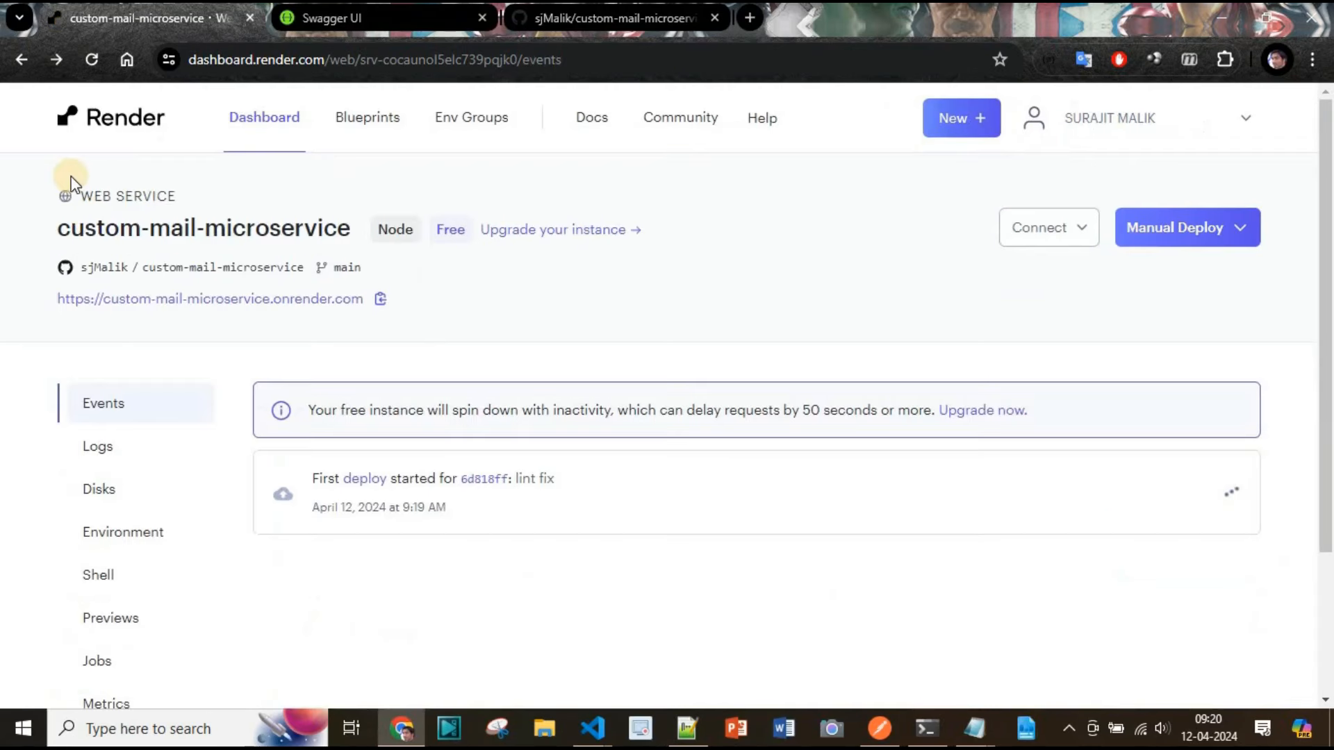
# Open the first deploy and review its build and start logs for the last hour
pyautogui.click(369, 478)
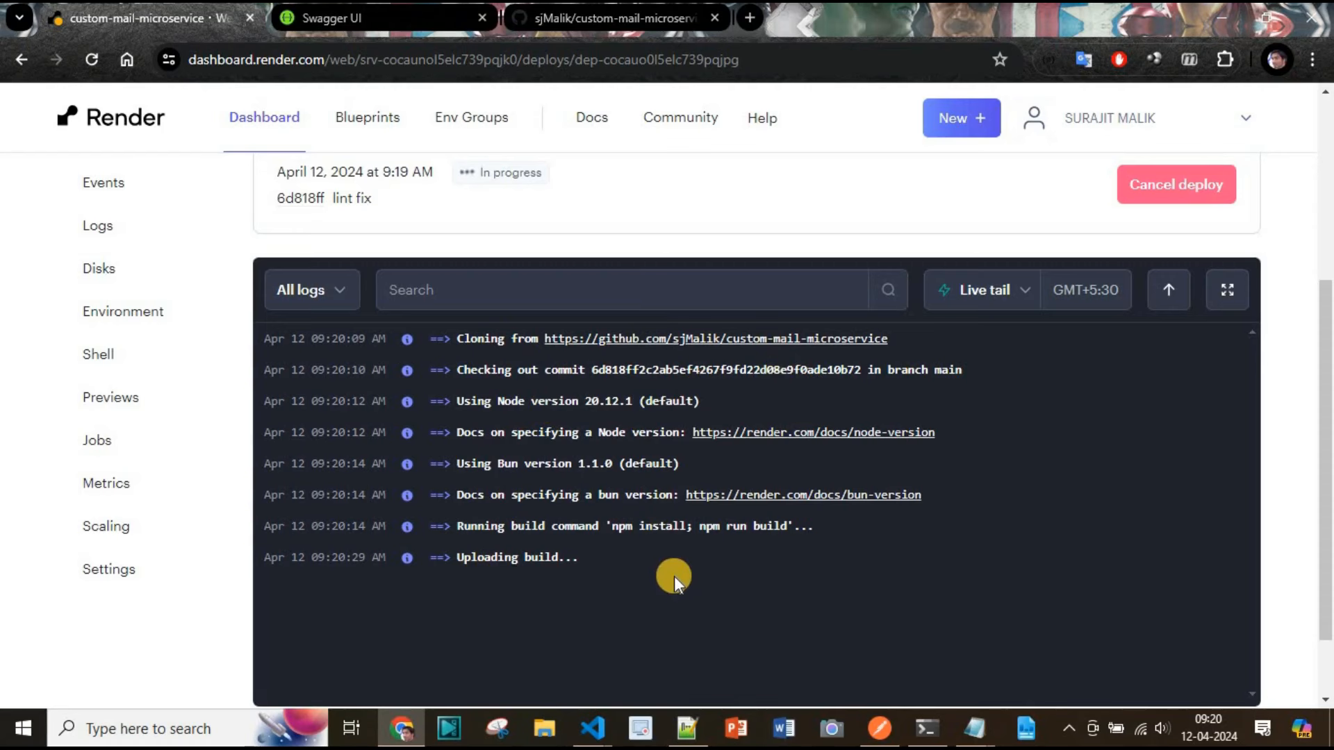
pyautogui.scroll(-1, 736, 574)
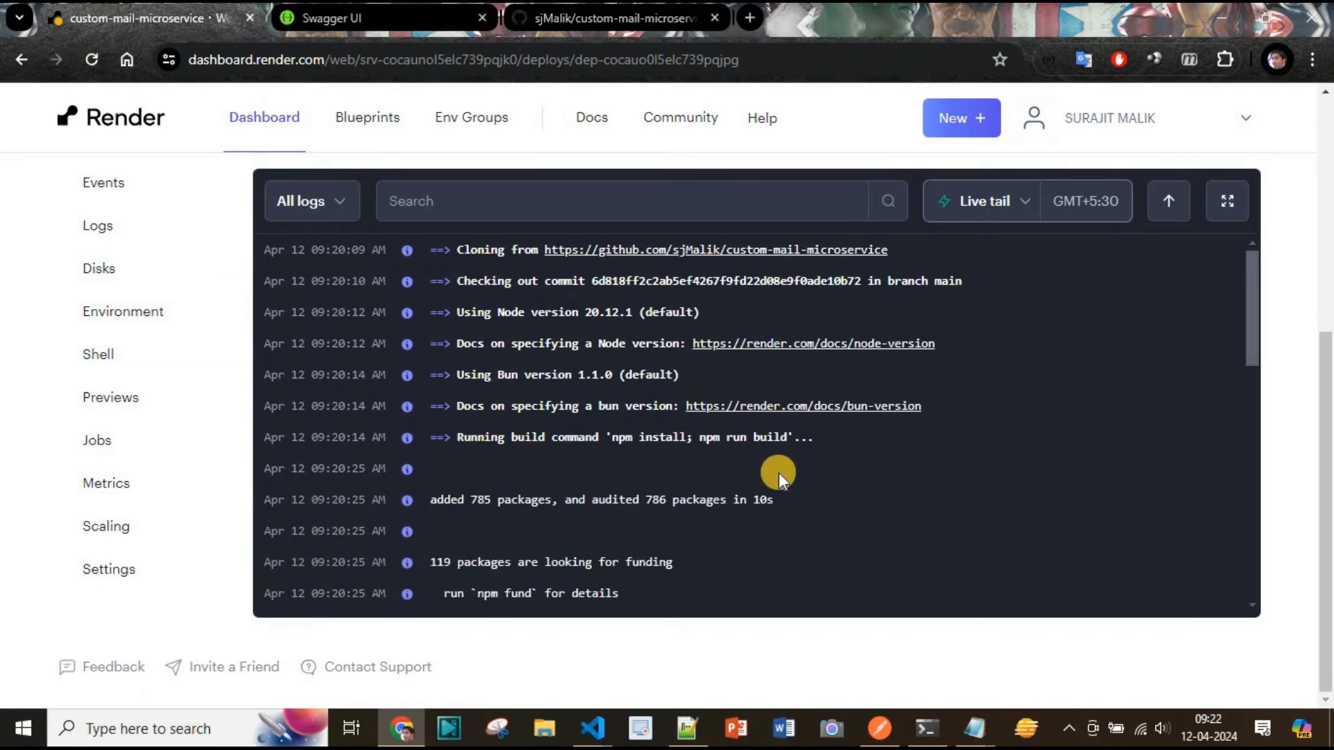
pyautogui.click(1004, 202)
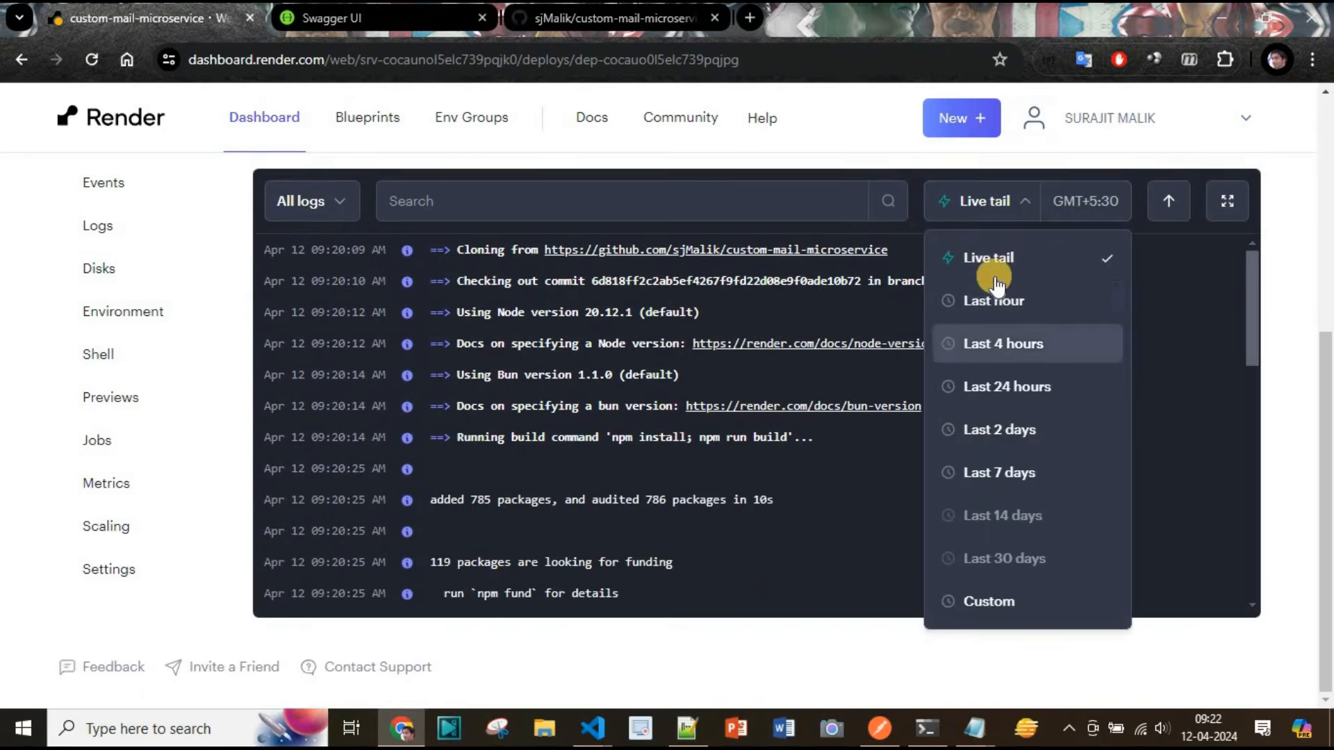
pyautogui.click(1005, 300)
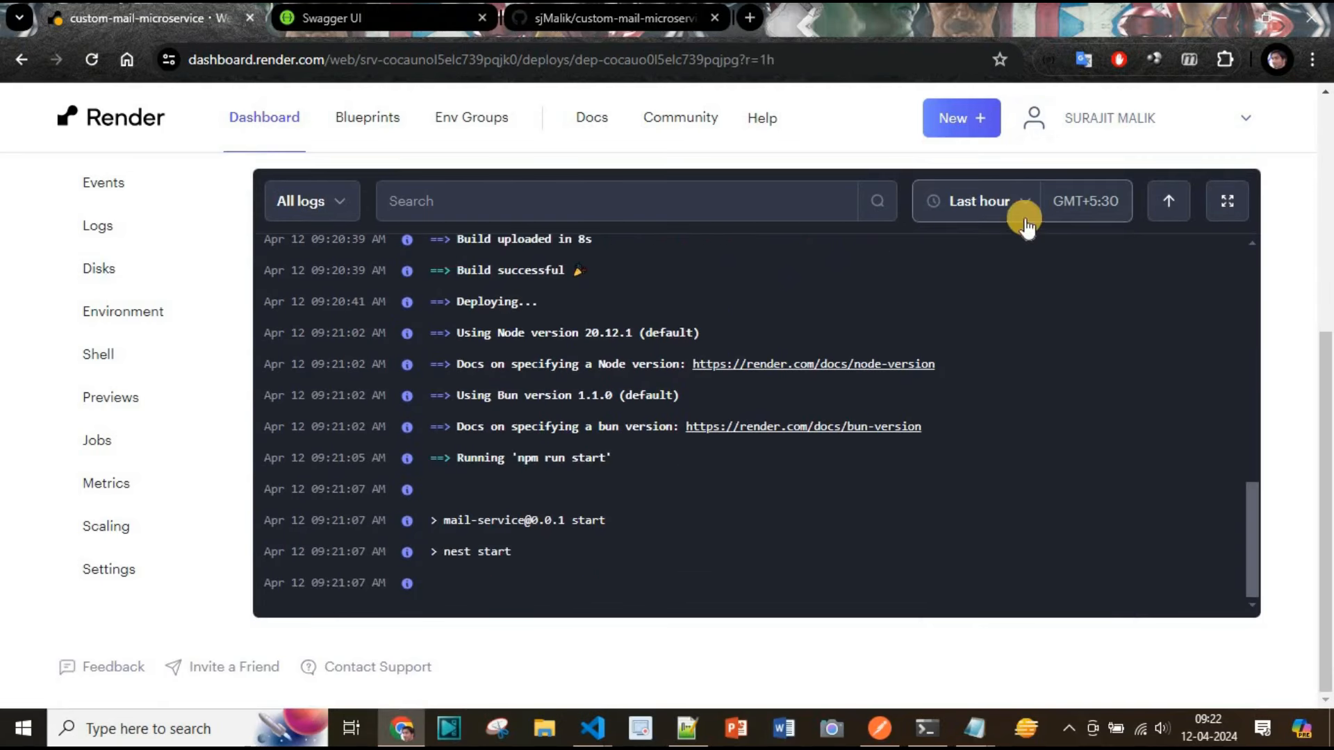
pyautogui.scroll(10, 664, 485)
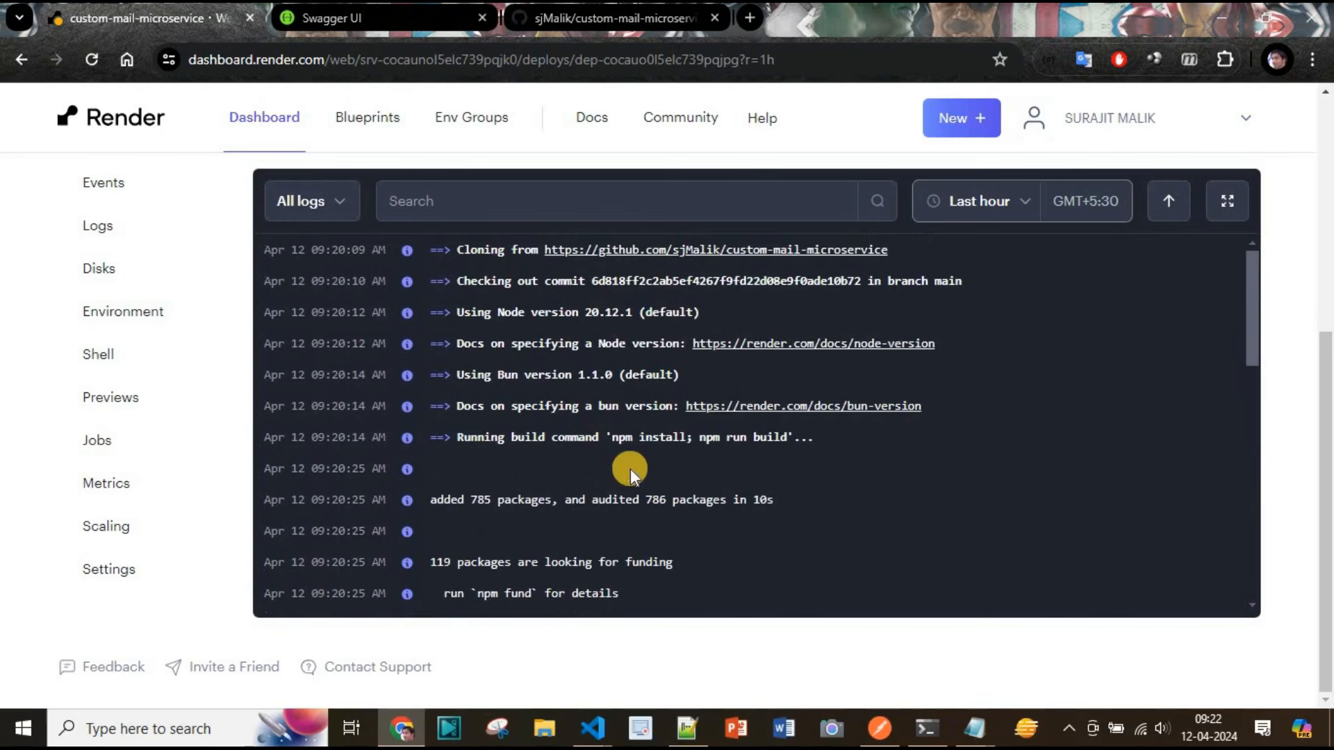
# Scroll through the first deploy's build and start logs to review the install, build and start output
pyautogui.scroll(-2, 744, 470)
pyautogui.scroll(-3, 729, 442)
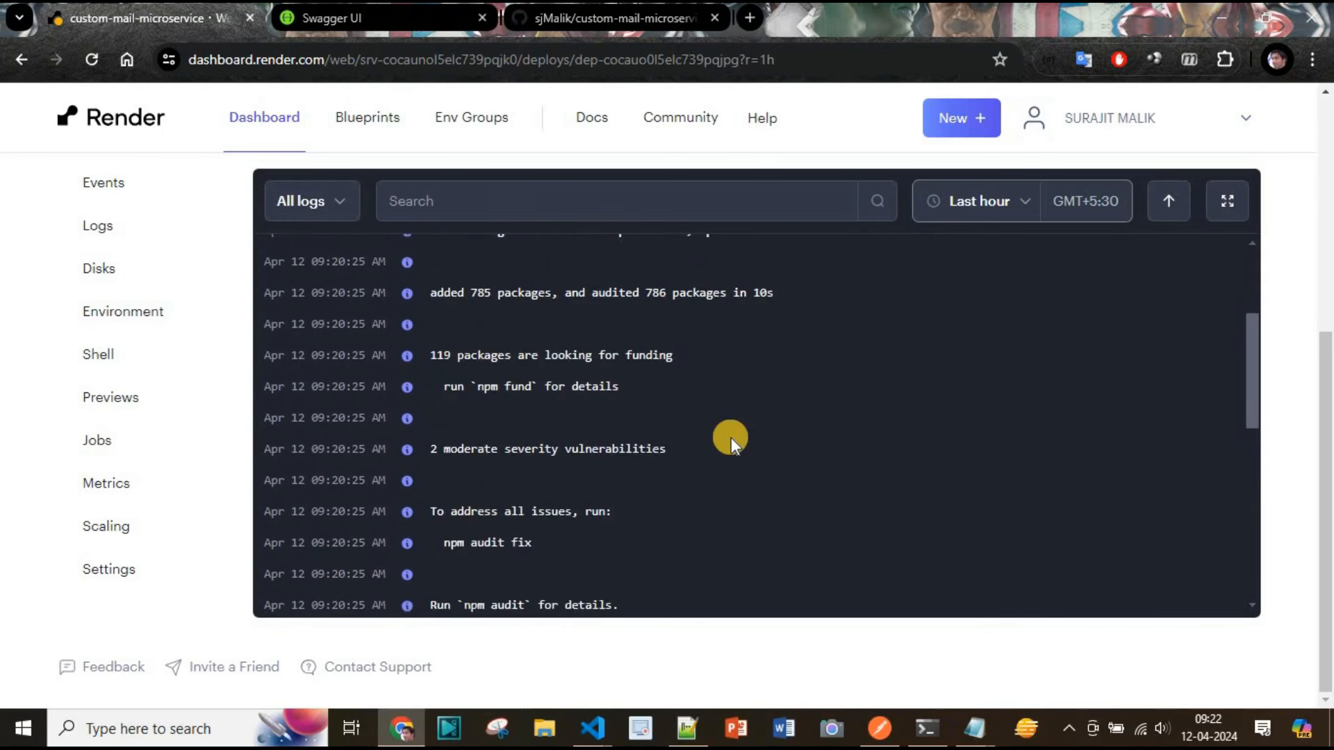
pyautogui.scroll(-2, 473, 469)
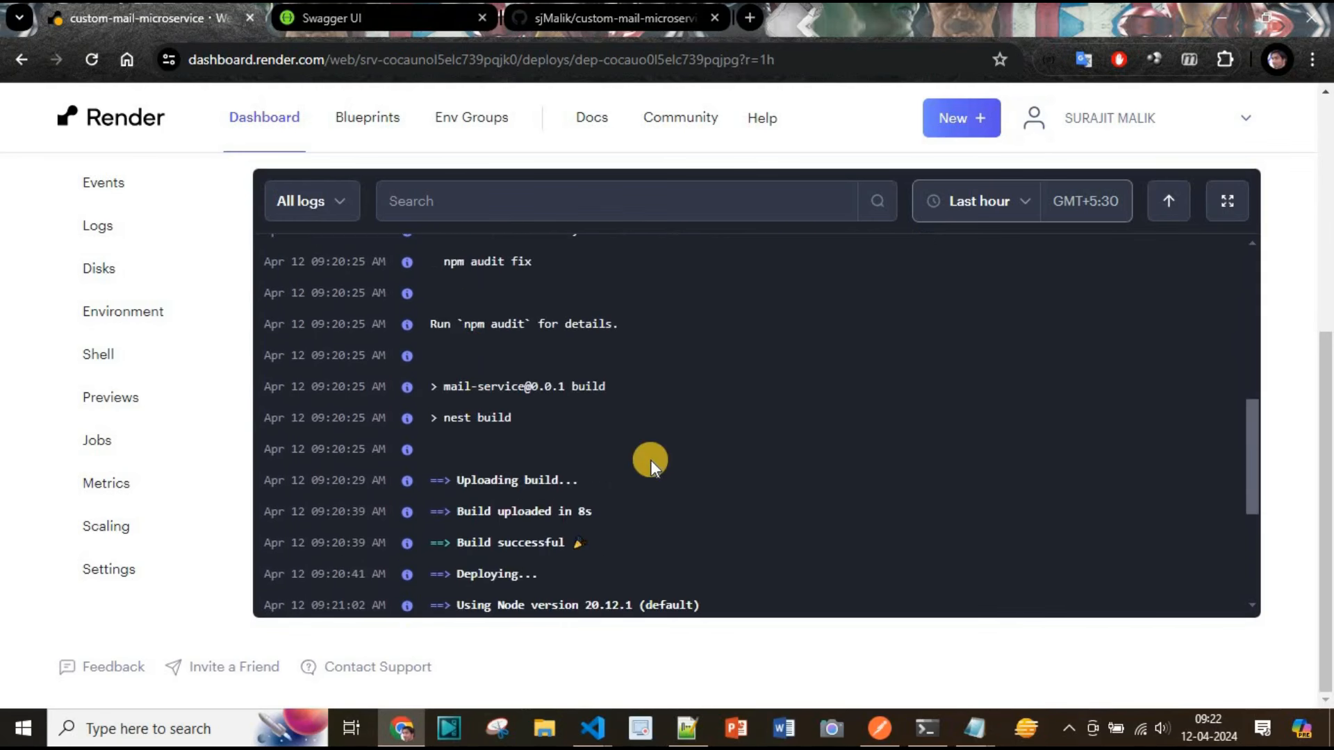
pyautogui.scroll(-2, 650, 460)
pyautogui.scroll(-2, 759, 462)
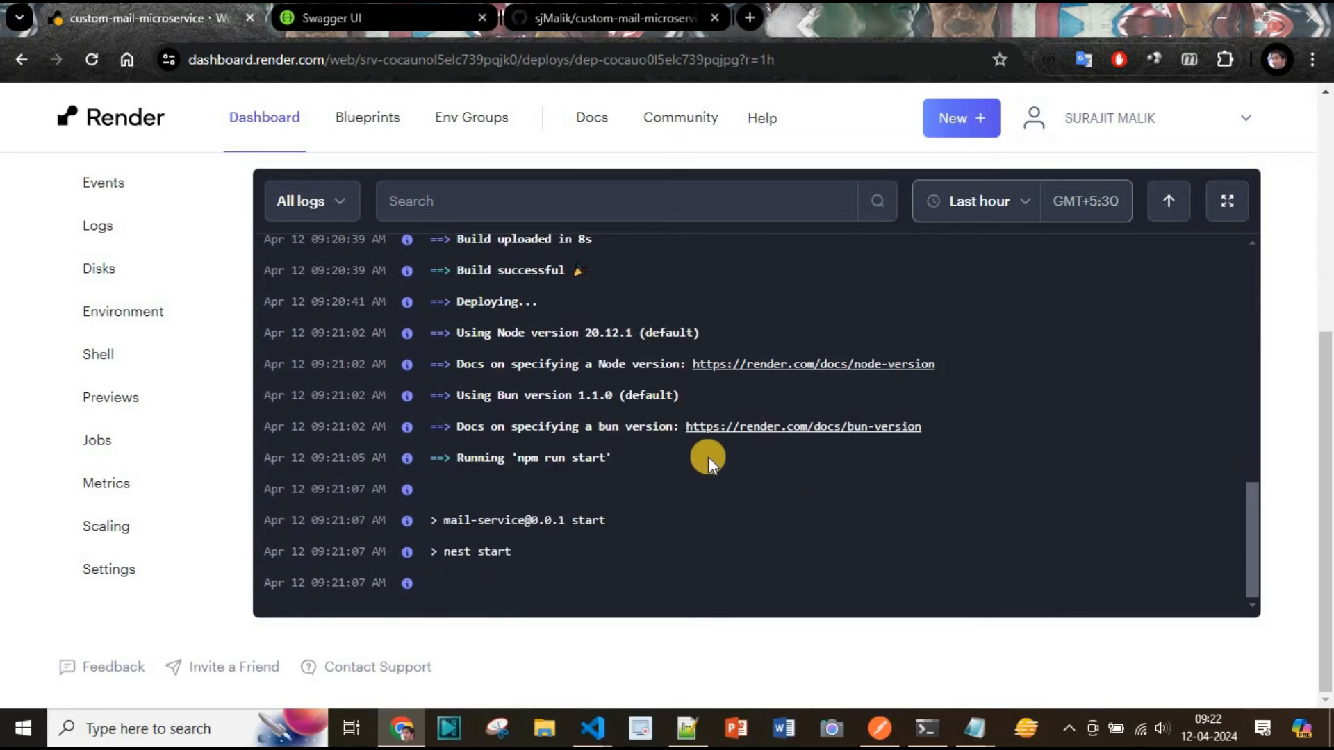
pyautogui.scroll(1, 664, 580)
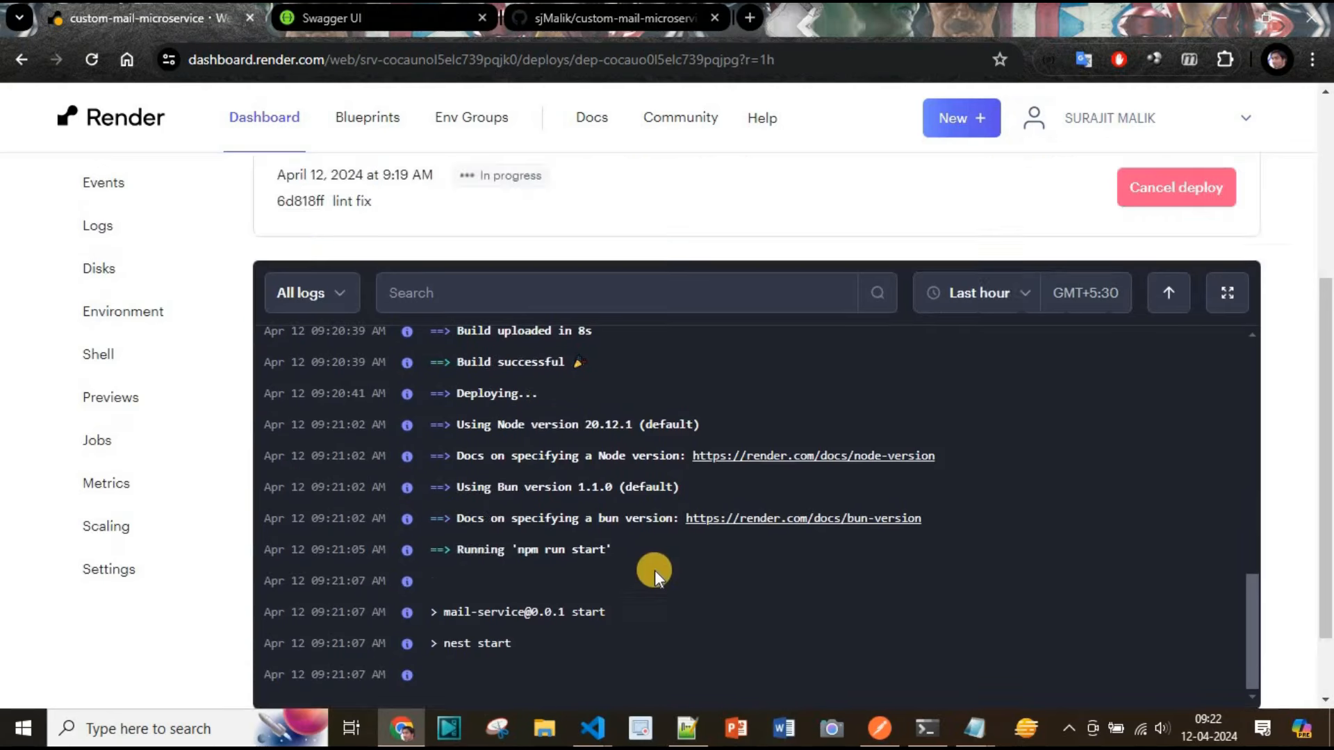
pyautogui.scroll(3, 568, 438)
pyautogui.scroll(2, 569, 438)
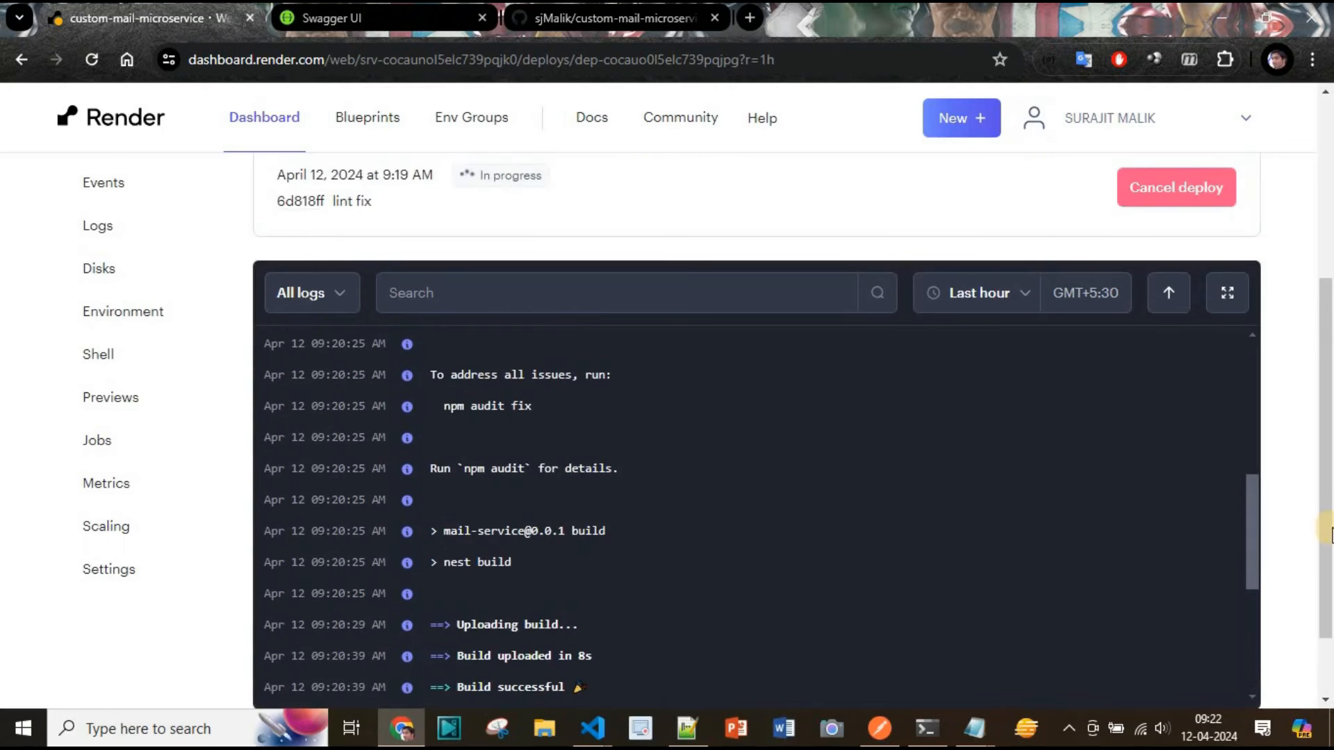
pyautogui.scroll(5, 1309, 473)
pyautogui.scroll(-3, 1310, 476)
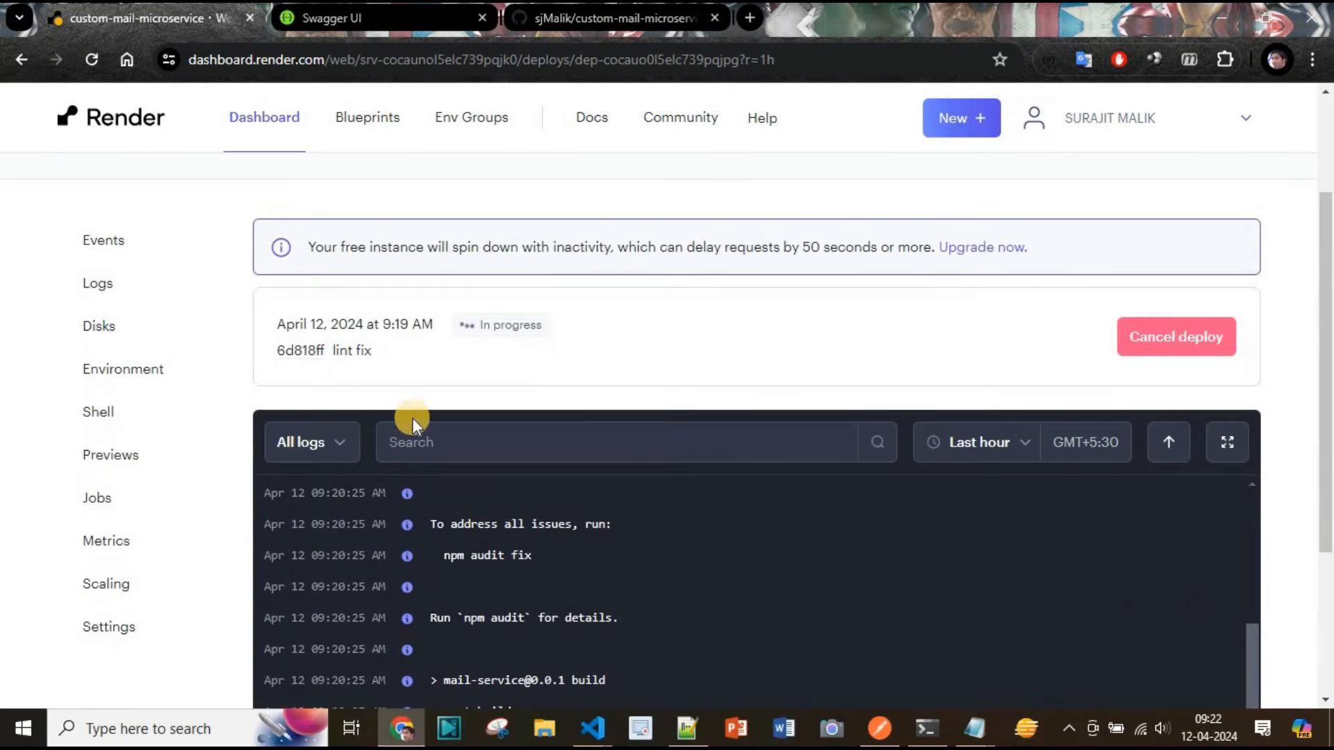
pyautogui.scroll(-5, 887, 661)
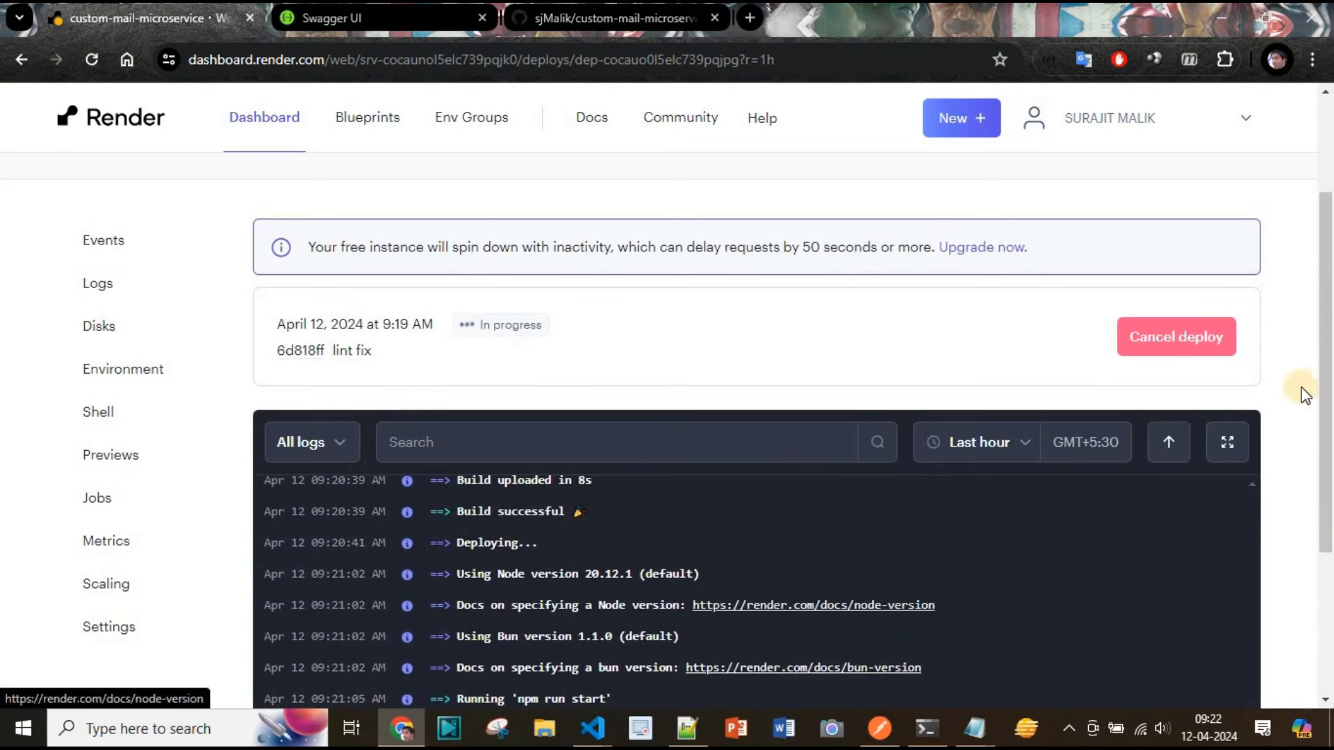
pyautogui.scroll(-3, 1282, 428)
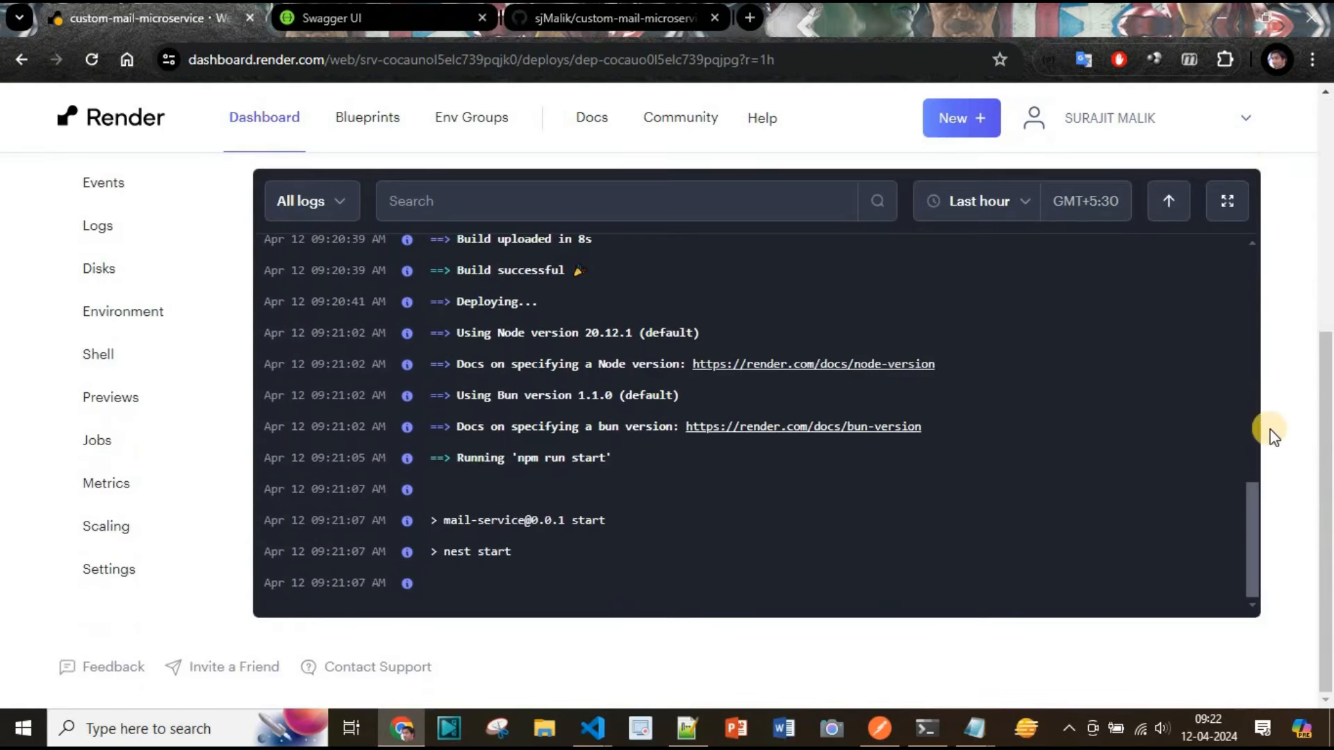
# Switch the deploy log view to Live tail to follow the application startup
pyautogui.click(983, 201)
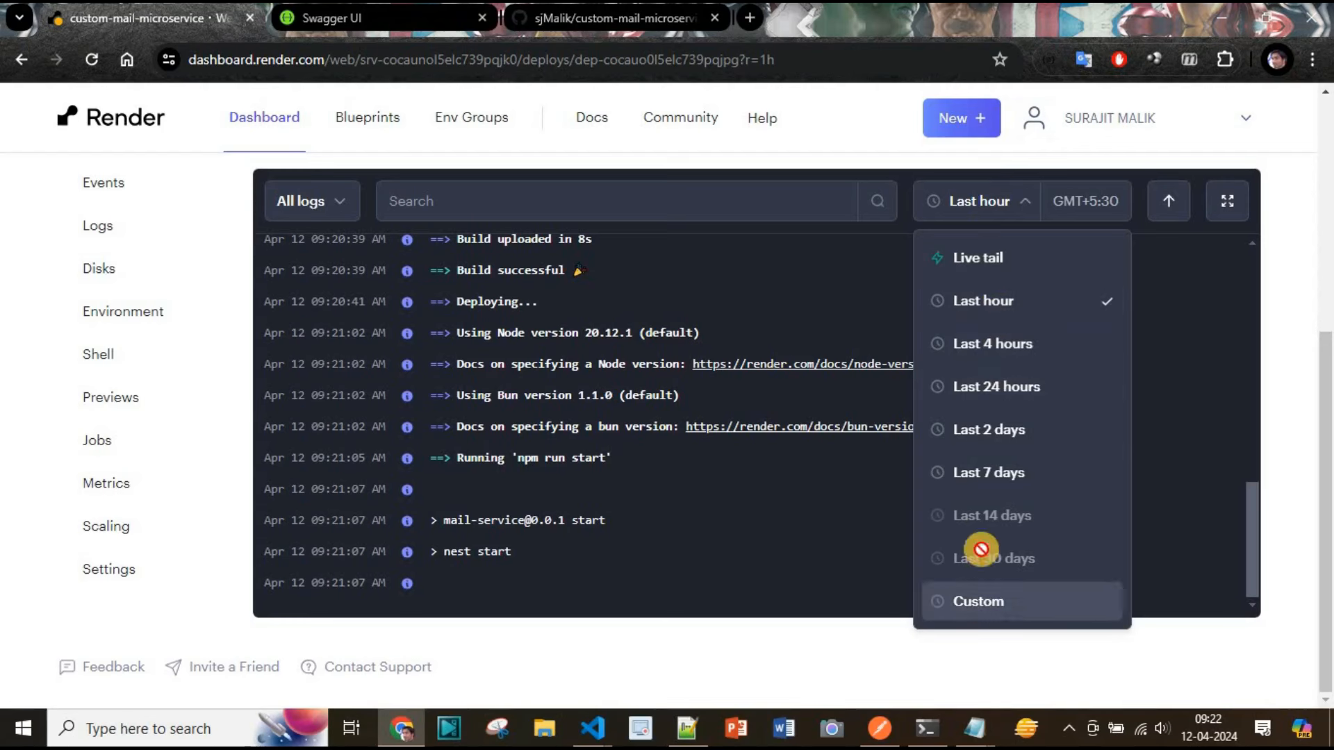
pyautogui.click(982, 264)
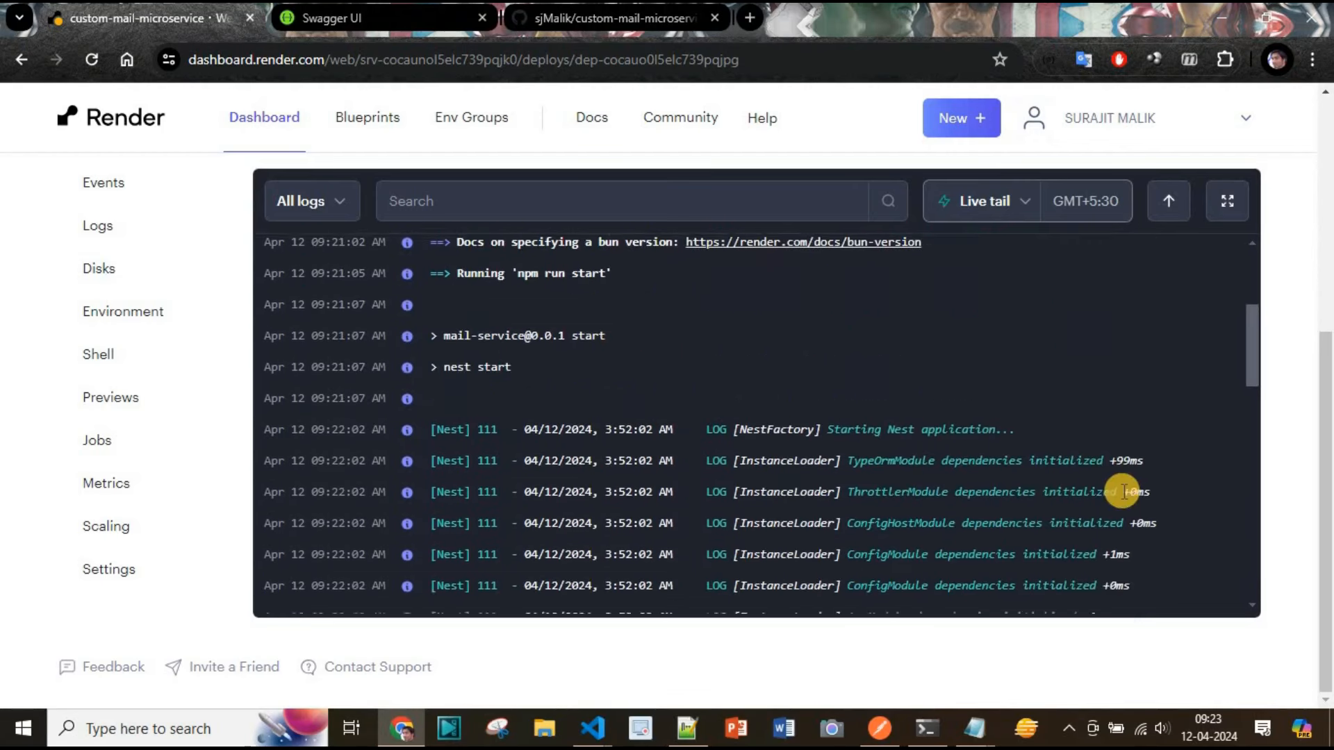
pyautogui.scroll(5, 719, 509)
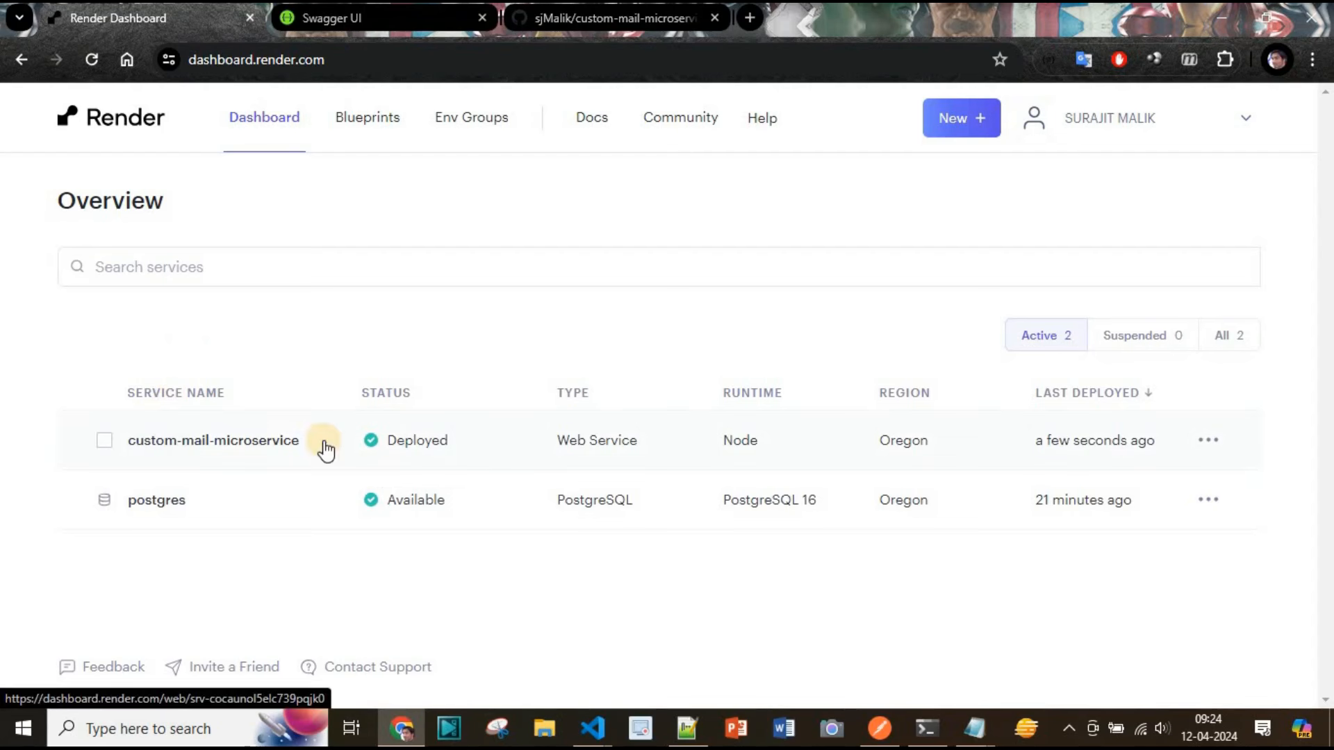
# Open the custom-mail-microservice web service, copy its onrender.com URL and load it in a new browser tab
pyautogui.click(247, 452)
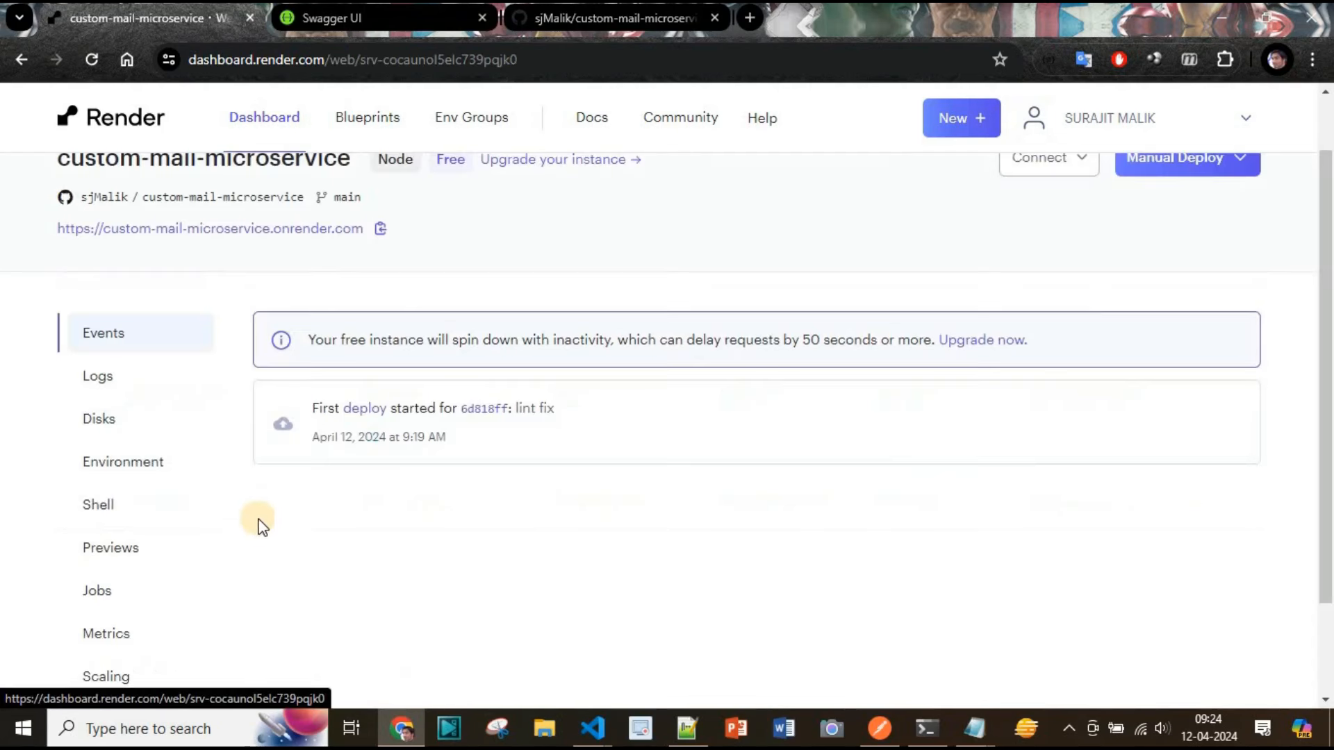
pyautogui.scroll(1, 354, 361)
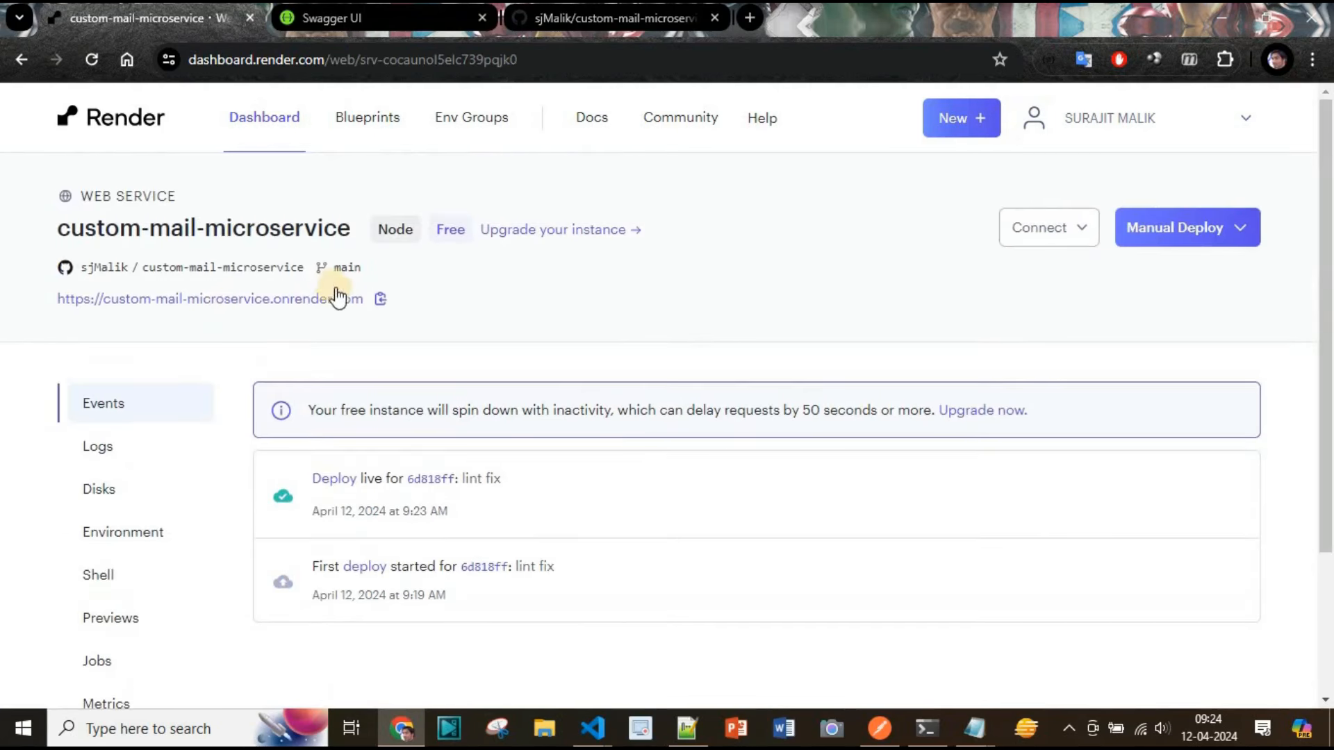
pyautogui.click(381, 300)
pyautogui.click(750, 17)
pyautogui.write('https://custom-mail-microservice.onrender.com')
pyautogui.press('Return')
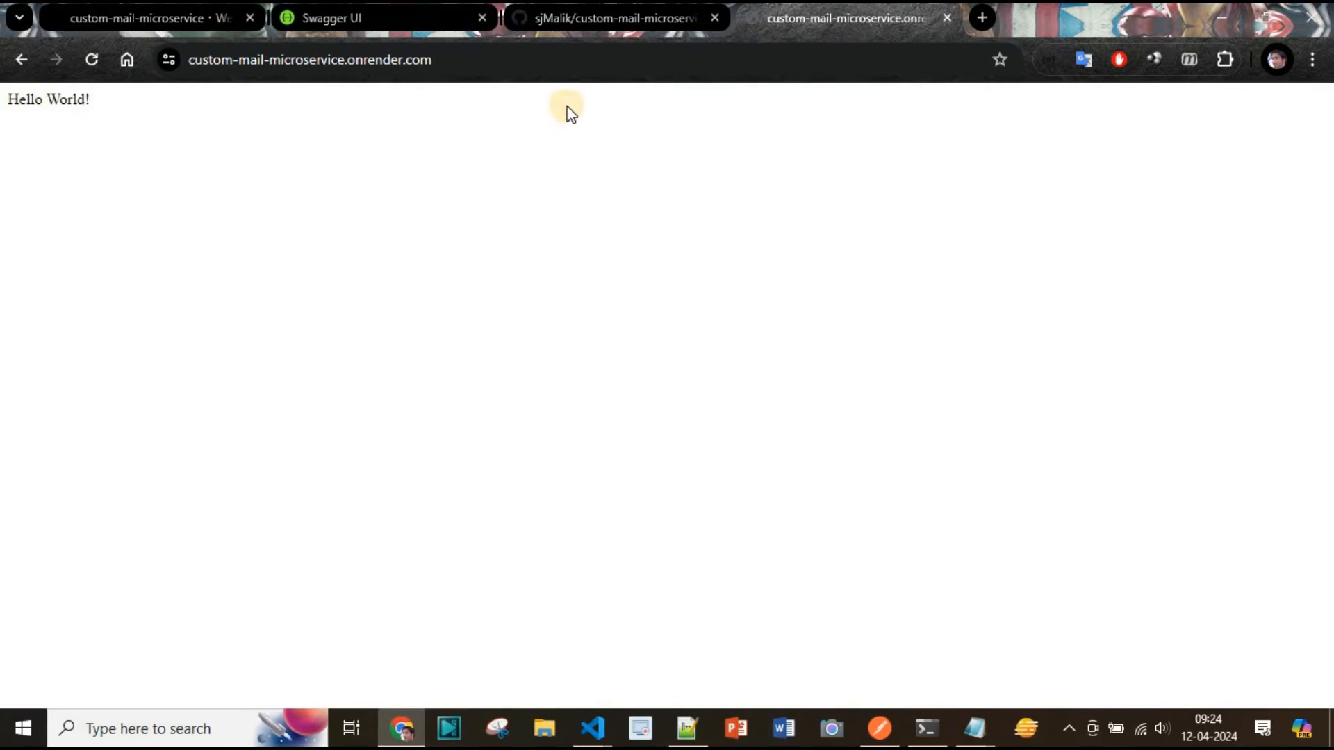
# Append /api to the deployed service URL to open its Swagger documentation
pyautogui.click(509, 63)
pyautogui.click(552, 63)
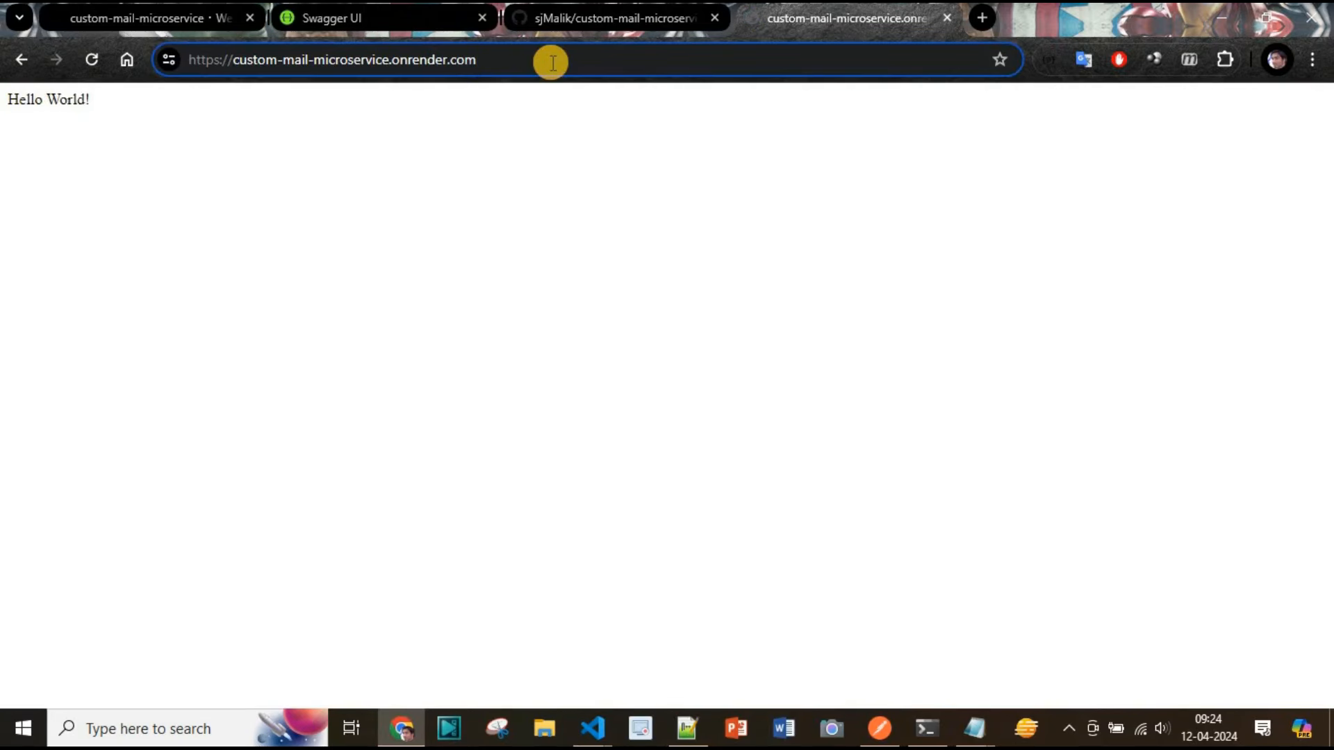
pyautogui.write('/api')
pyautogui.press('Return')
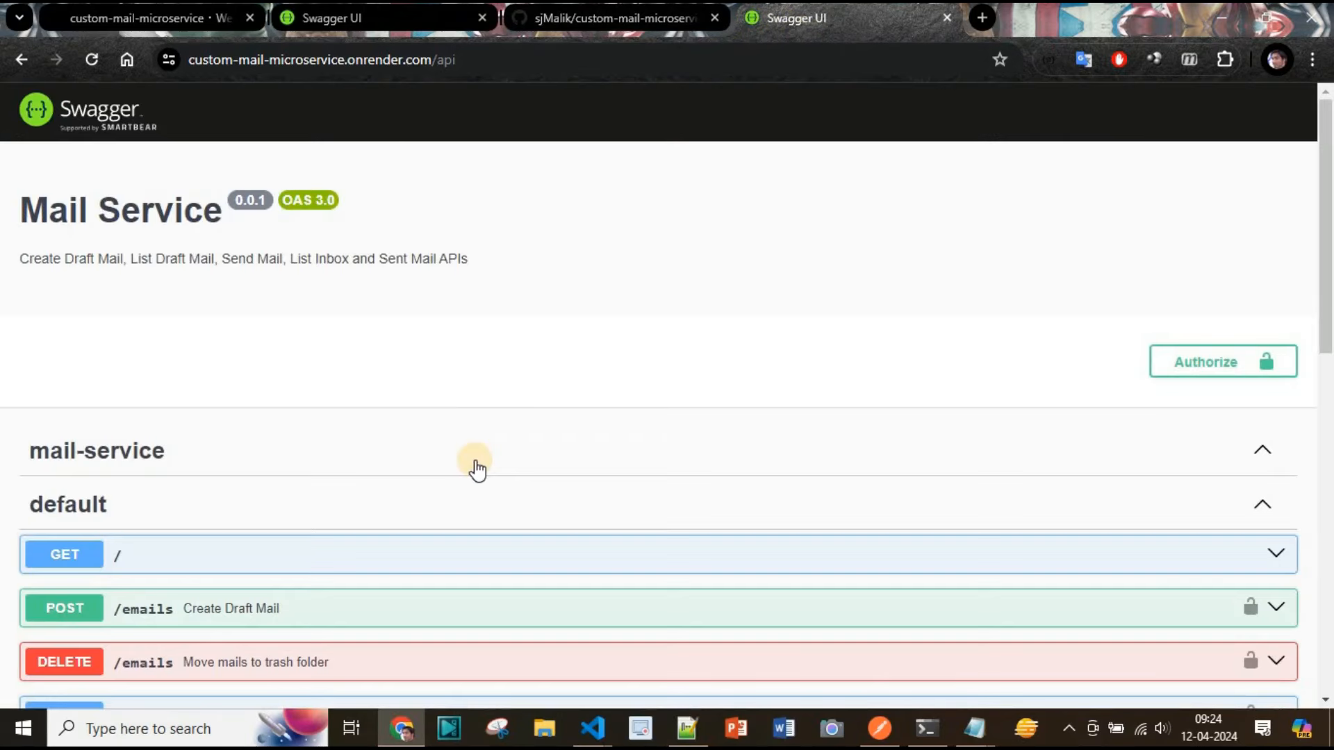
# Try out and execute the GET / endpoint in Swagger and review its server response
pyautogui.scroll(-2, 461, 462)
pyautogui.click(1278, 394)
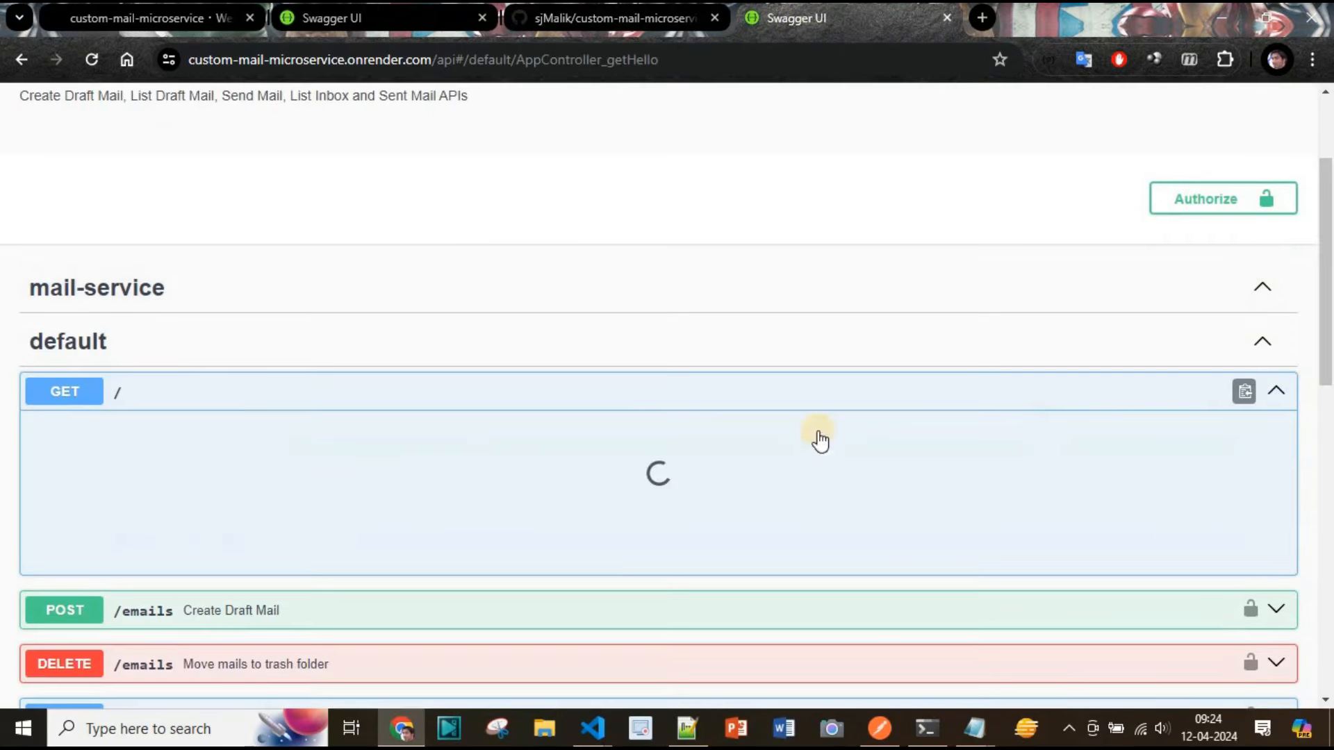
pyautogui.scroll(-2, 434, 493)
pyautogui.click(1265, 274)
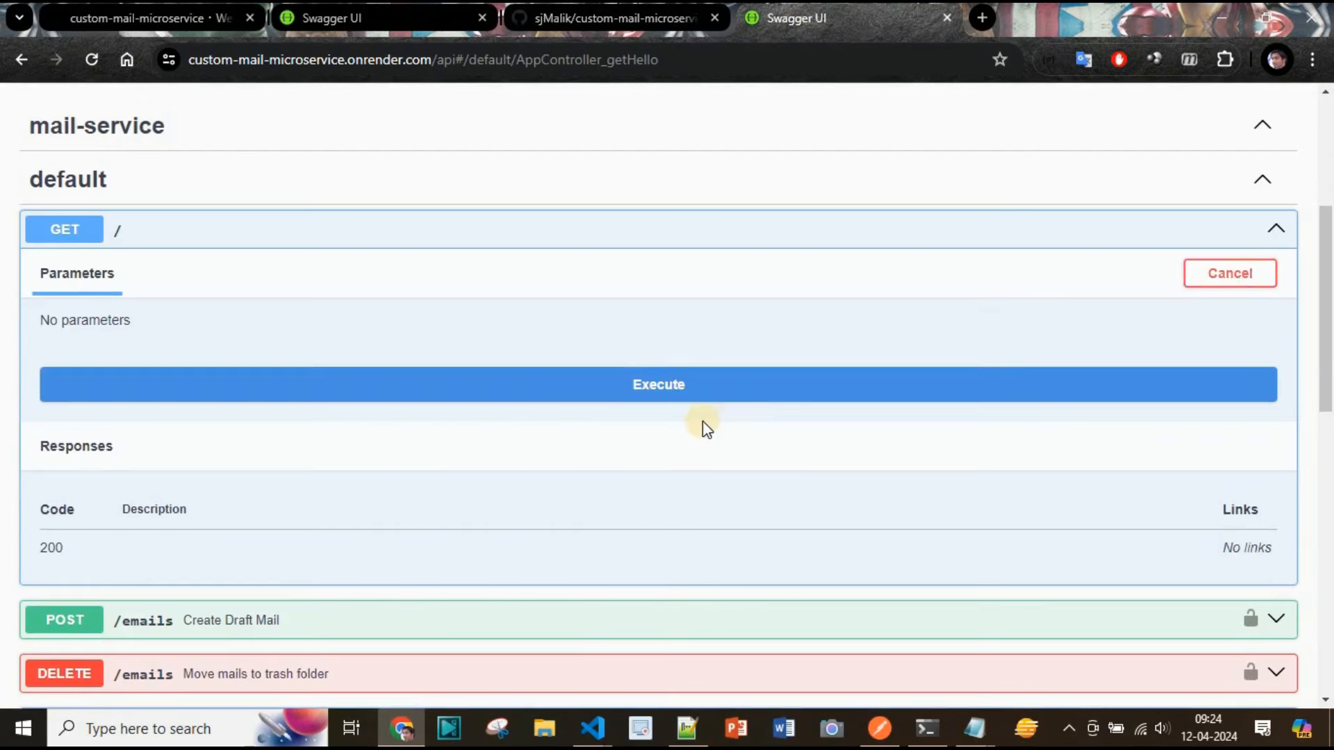
pyautogui.click(712, 393)
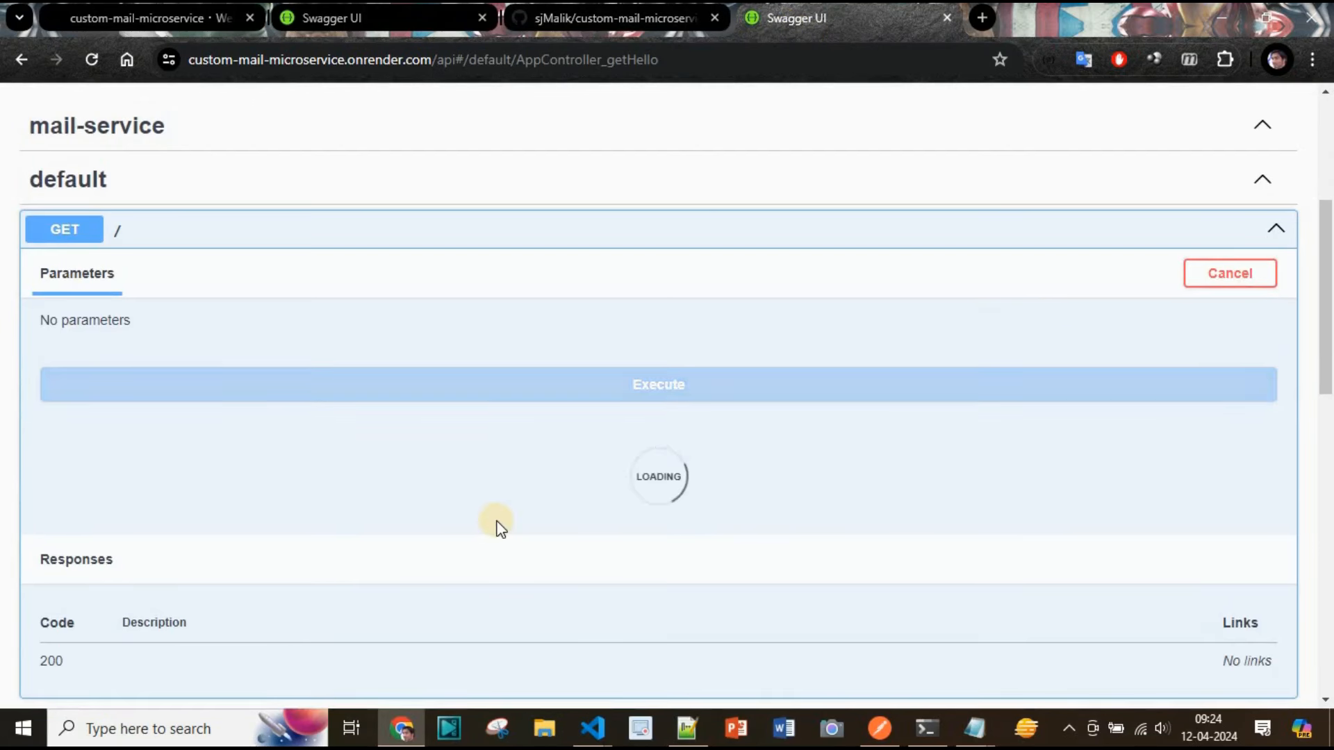
pyautogui.scroll(-4, 496, 525)
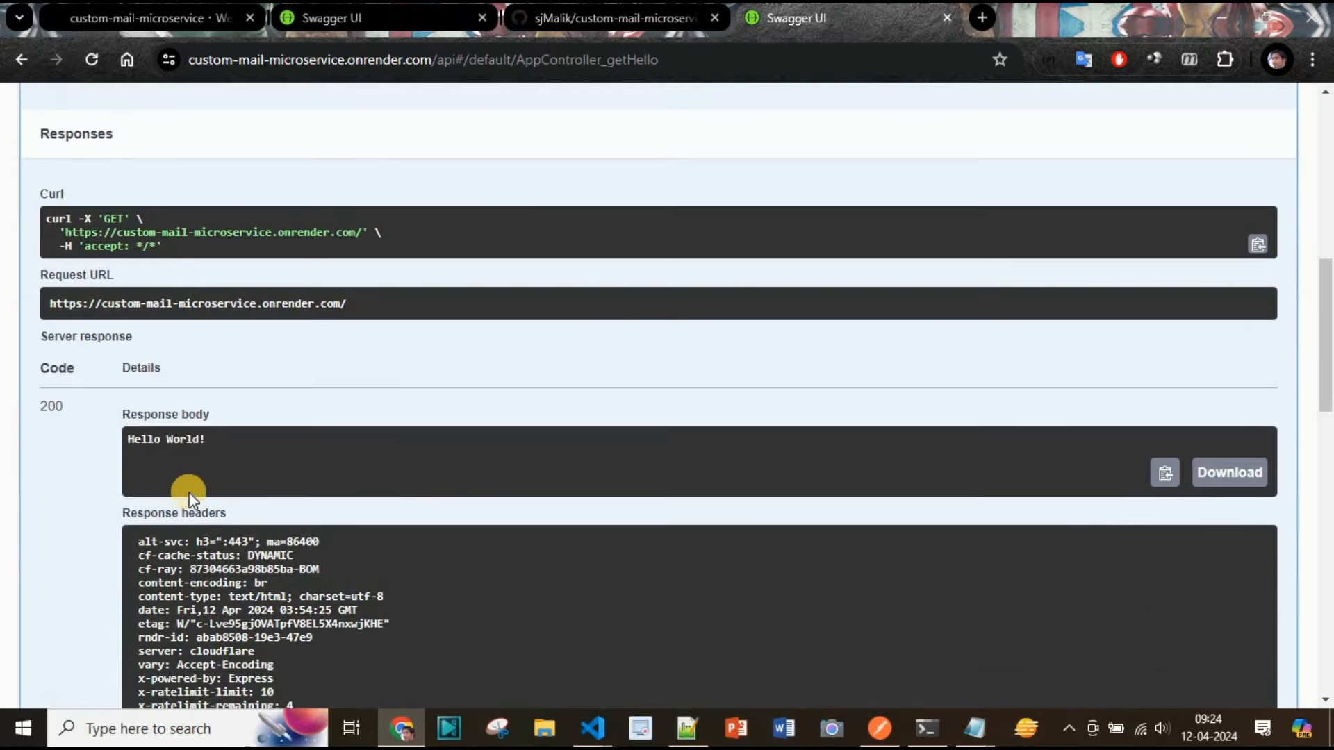
pyautogui.scroll(5, 706, 509)
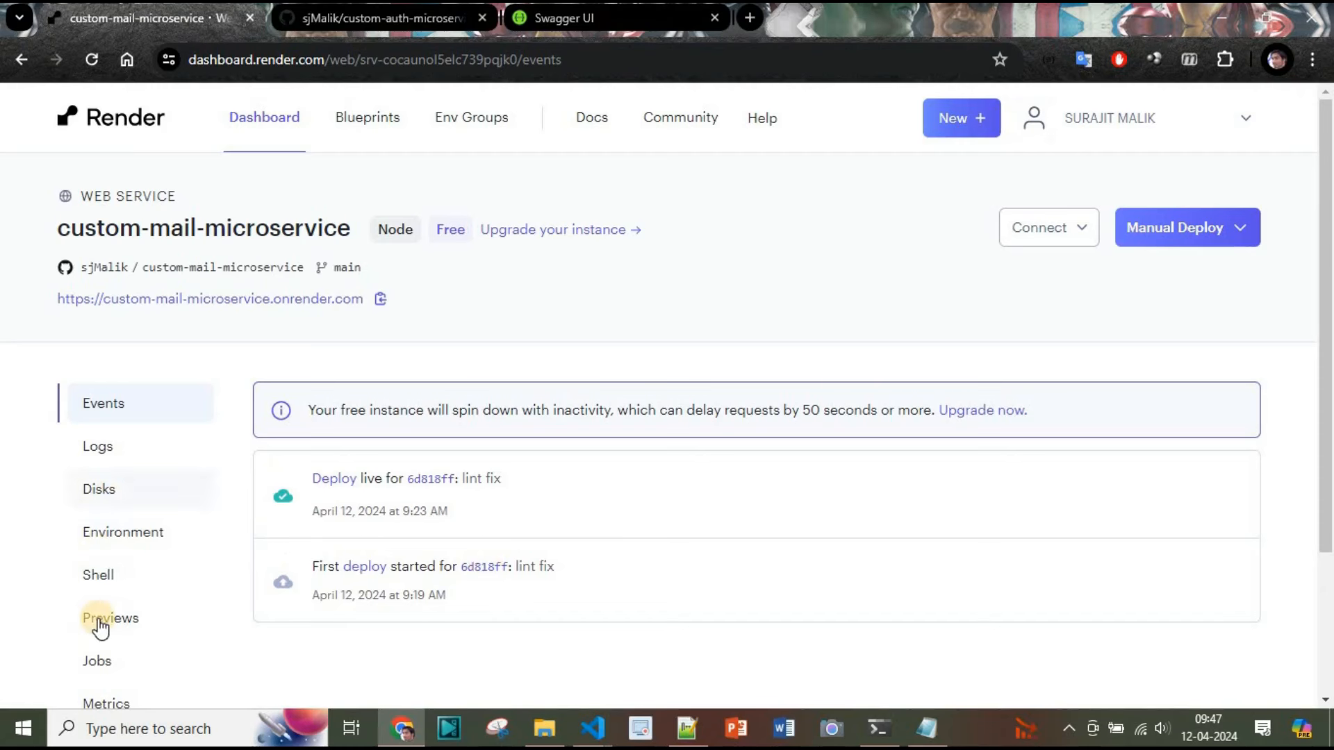
pyautogui.scroll(-3, 98, 626)
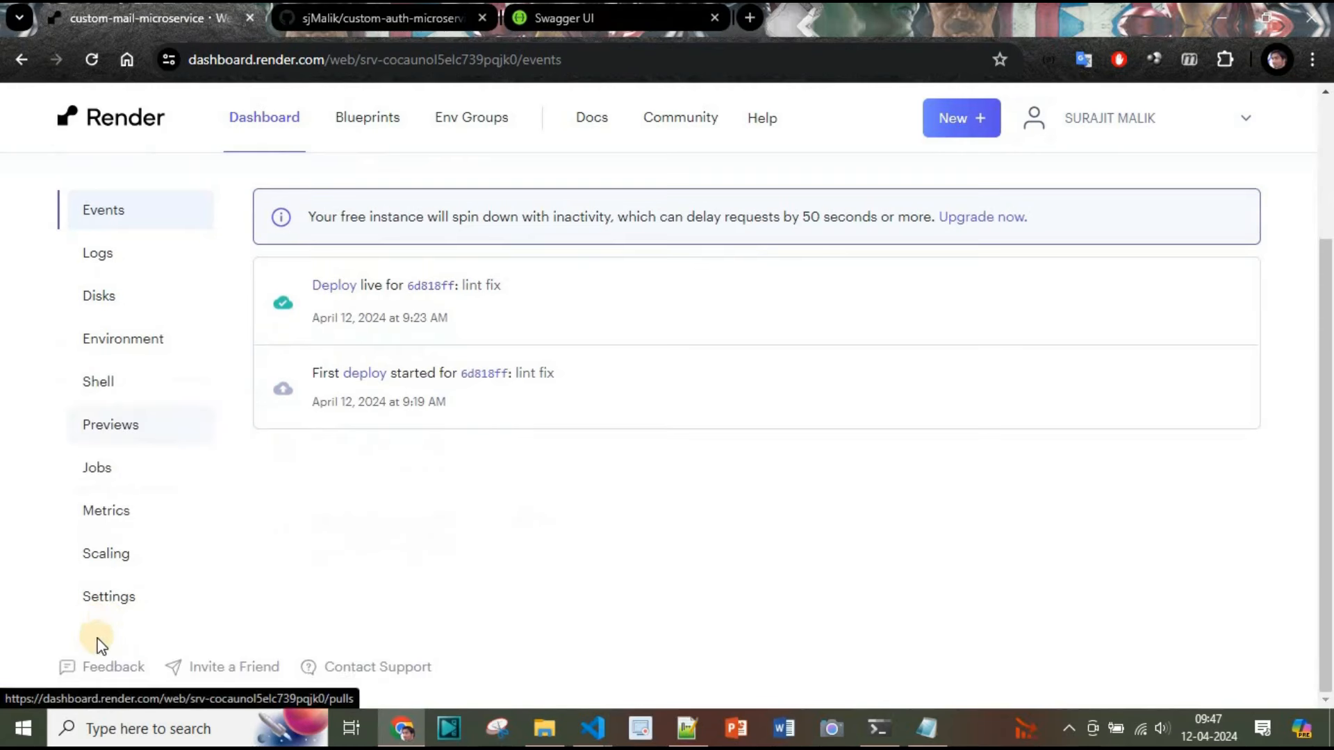
# Open the web service's Settings and review its general, build and deploy options, then return to Events
pyautogui.click(119, 601)
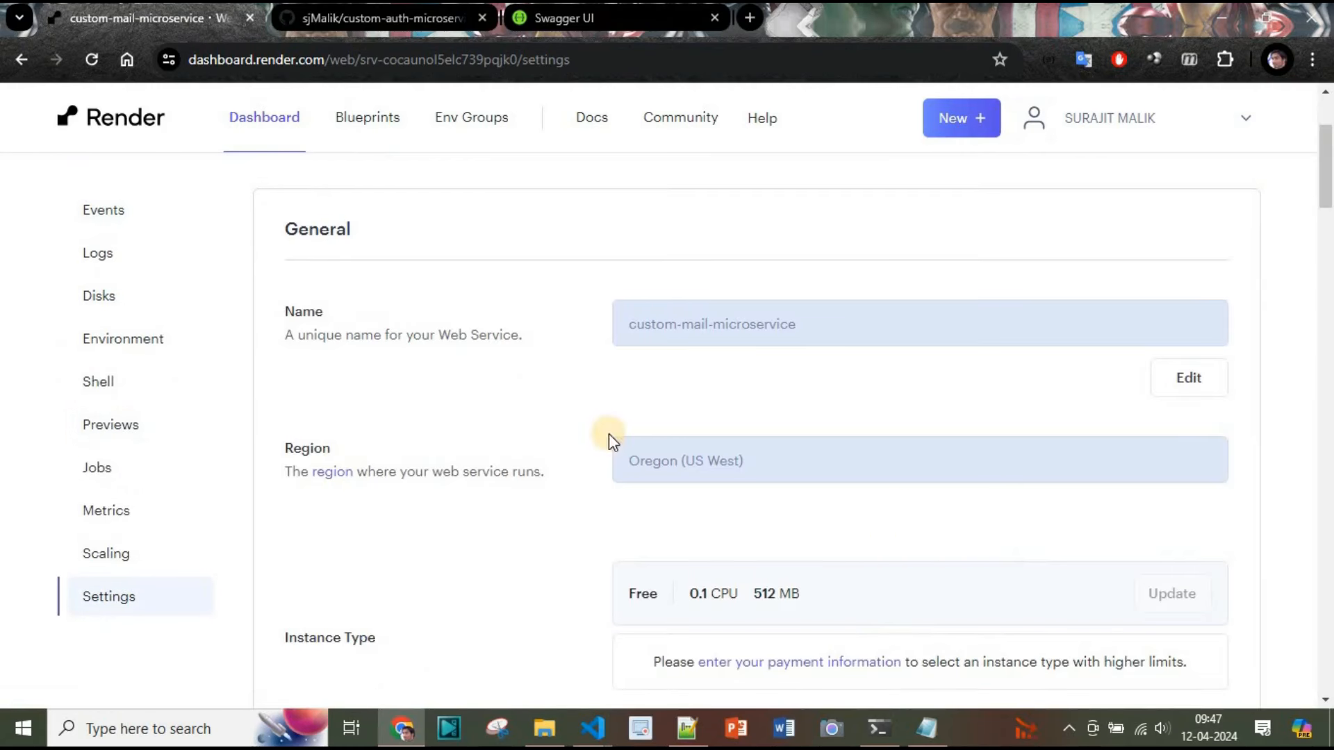
pyautogui.scroll(-7, 545, 379)
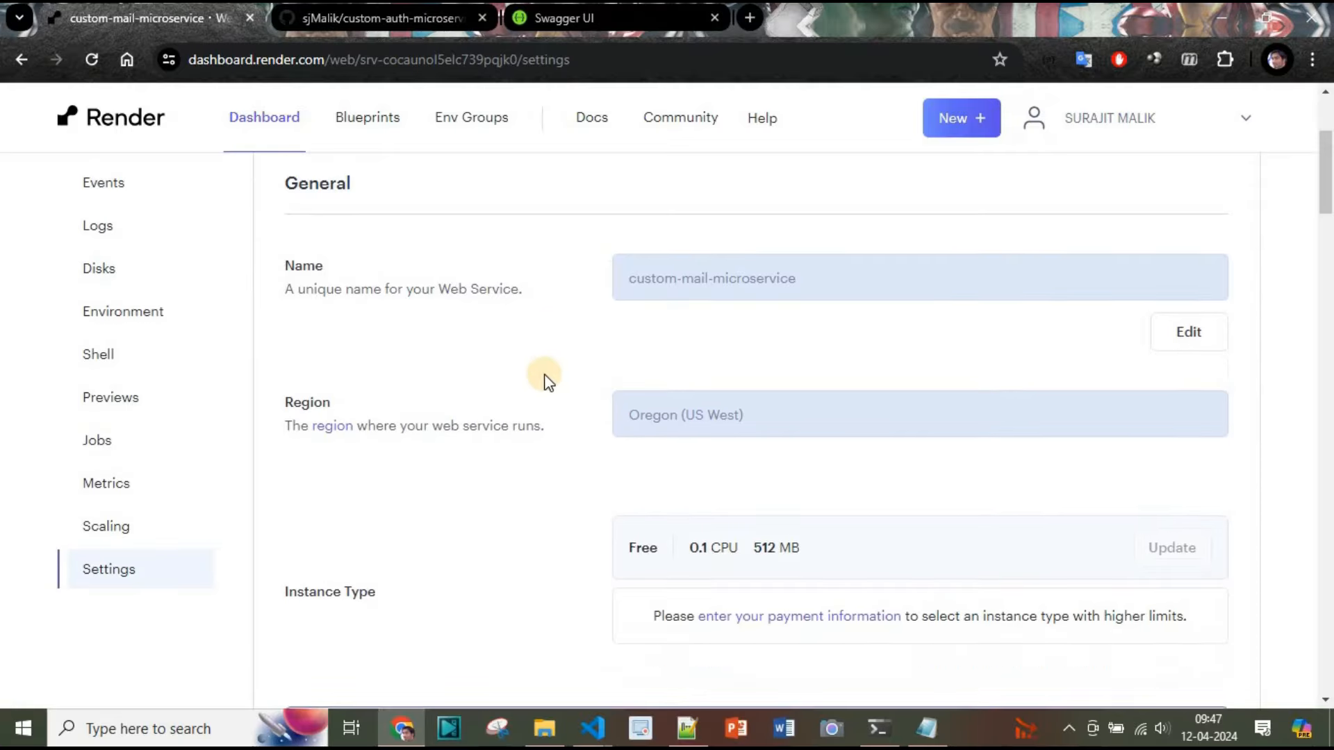
pyautogui.scroll(-15, 536, 378)
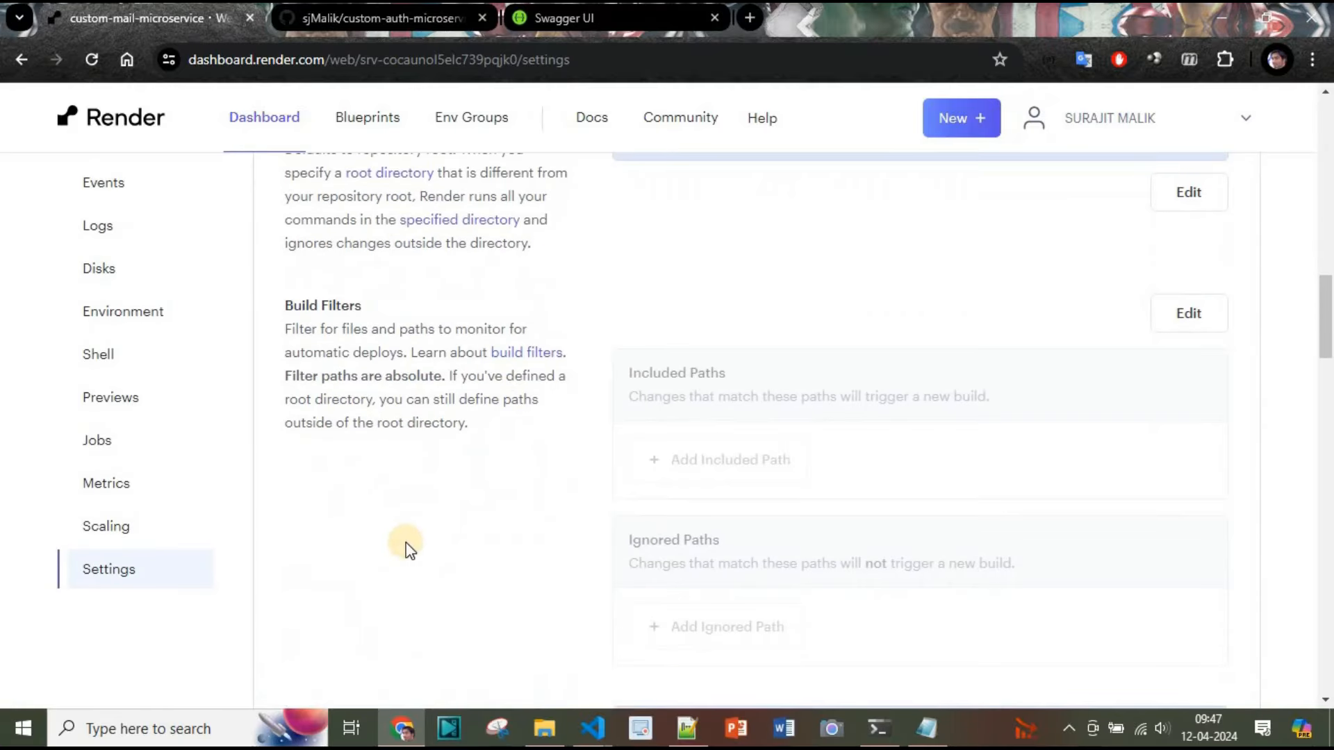
pyautogui.scroll(-5, 406, 543)
pyautogui.scroll(-2, 486, 452)
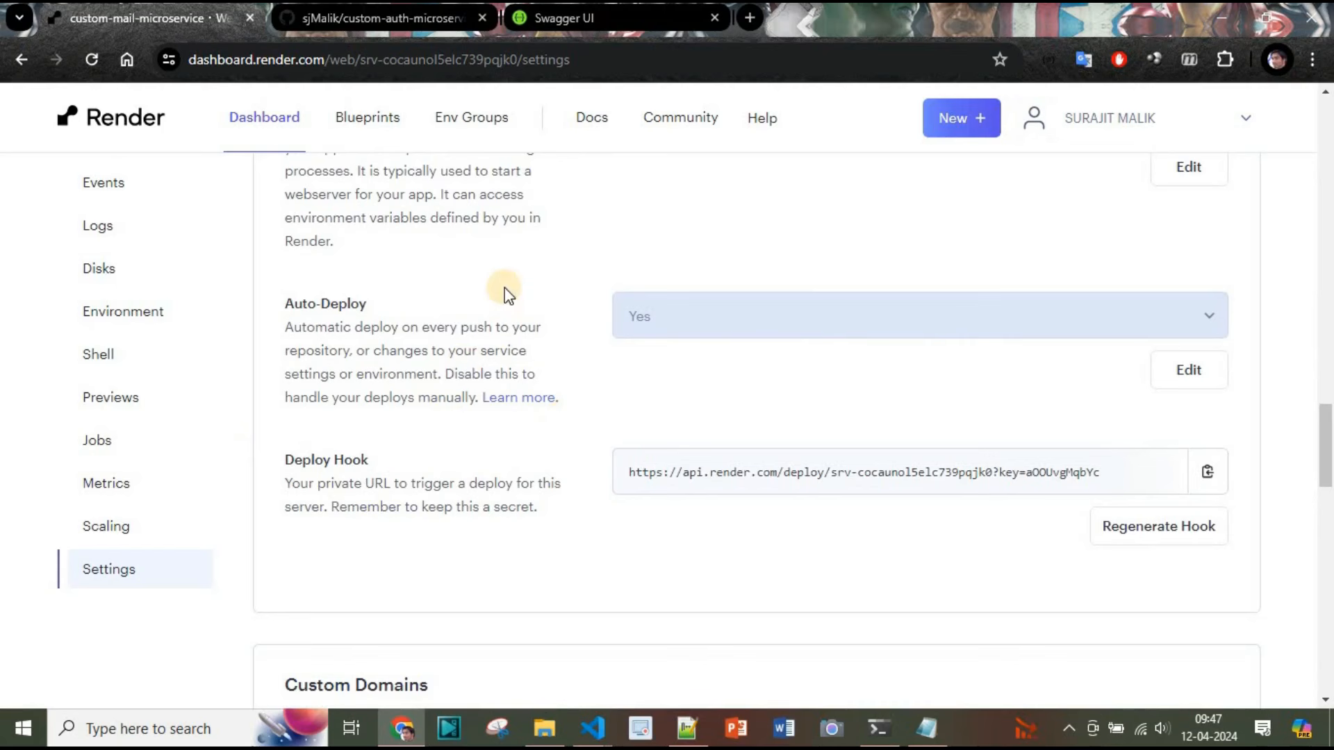
pyautogui.scroll(10, 156, 376)
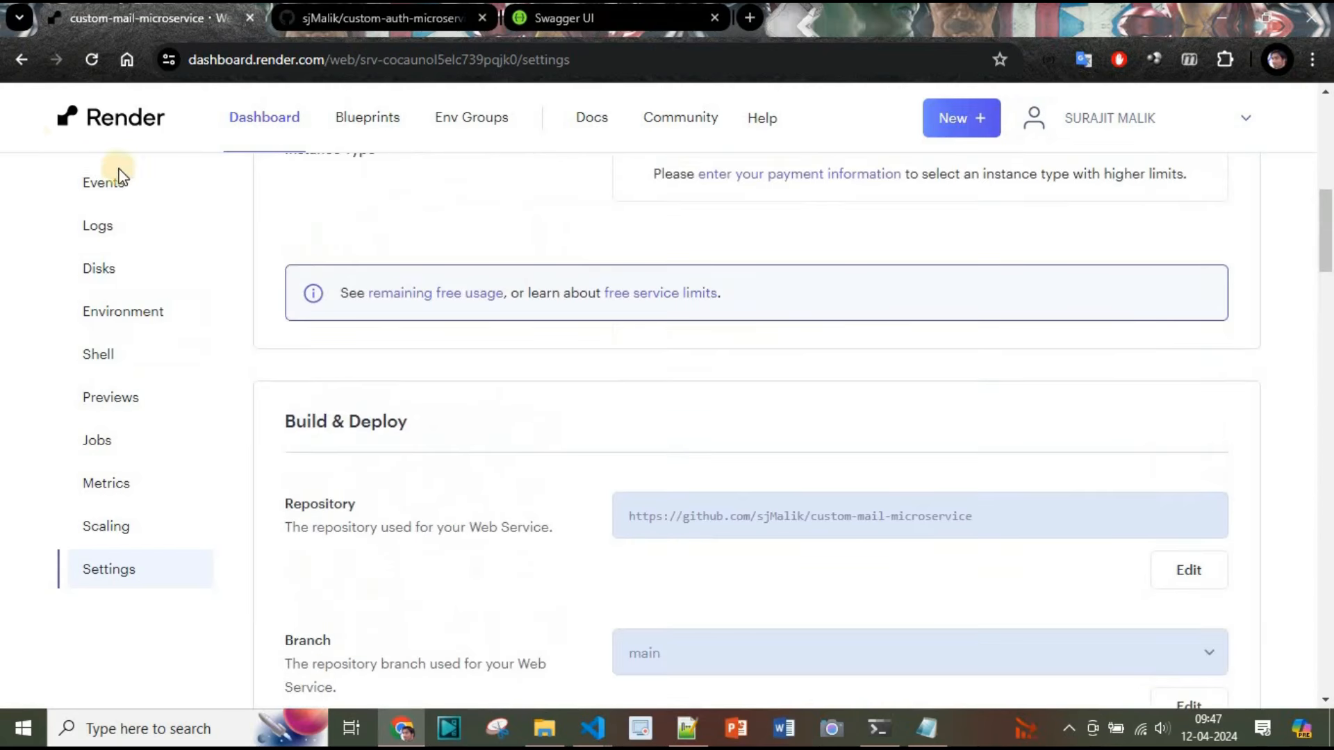
pyautogui.scroll(3, 626, 506)
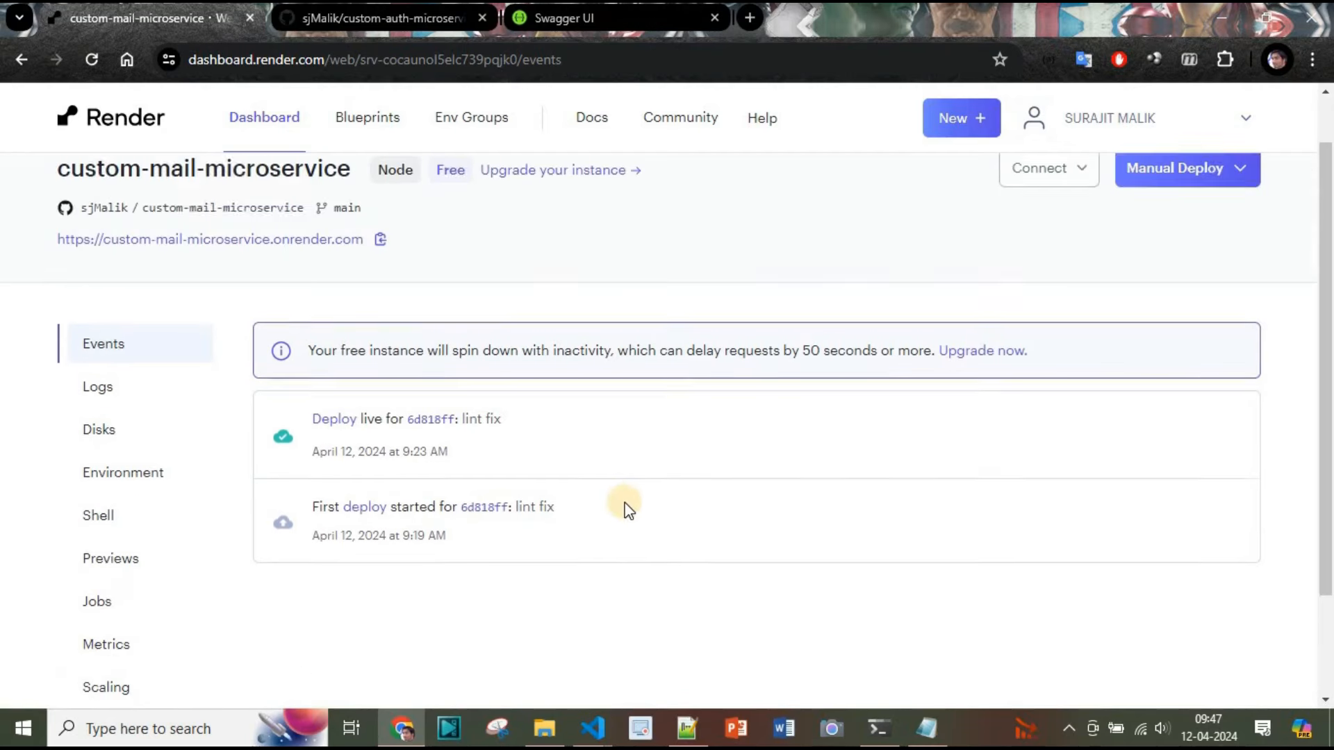
# Switch to VS Code, open app.controller.ts and jump to the getHello definition in app.service.ts
pyautogui.hotkey('alt', 'Tab')
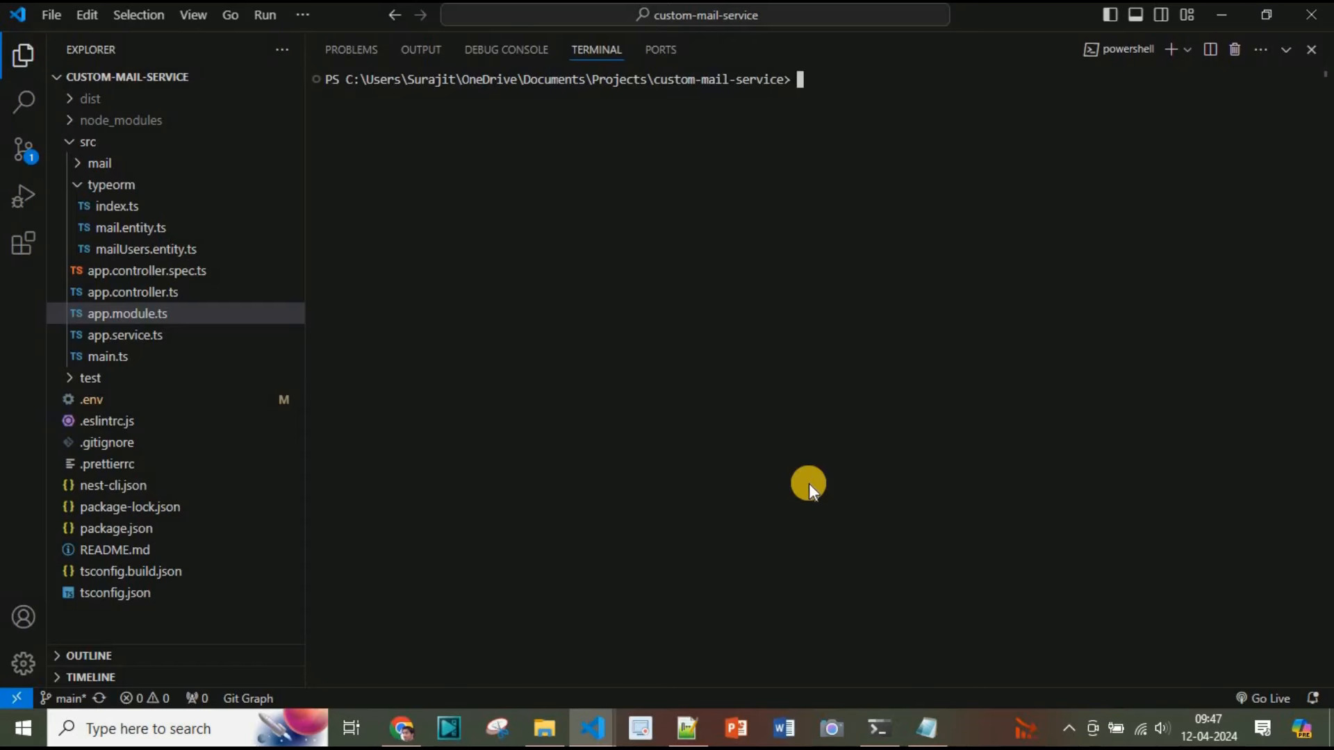
pyautogui.hotkey('ctrl', '`')
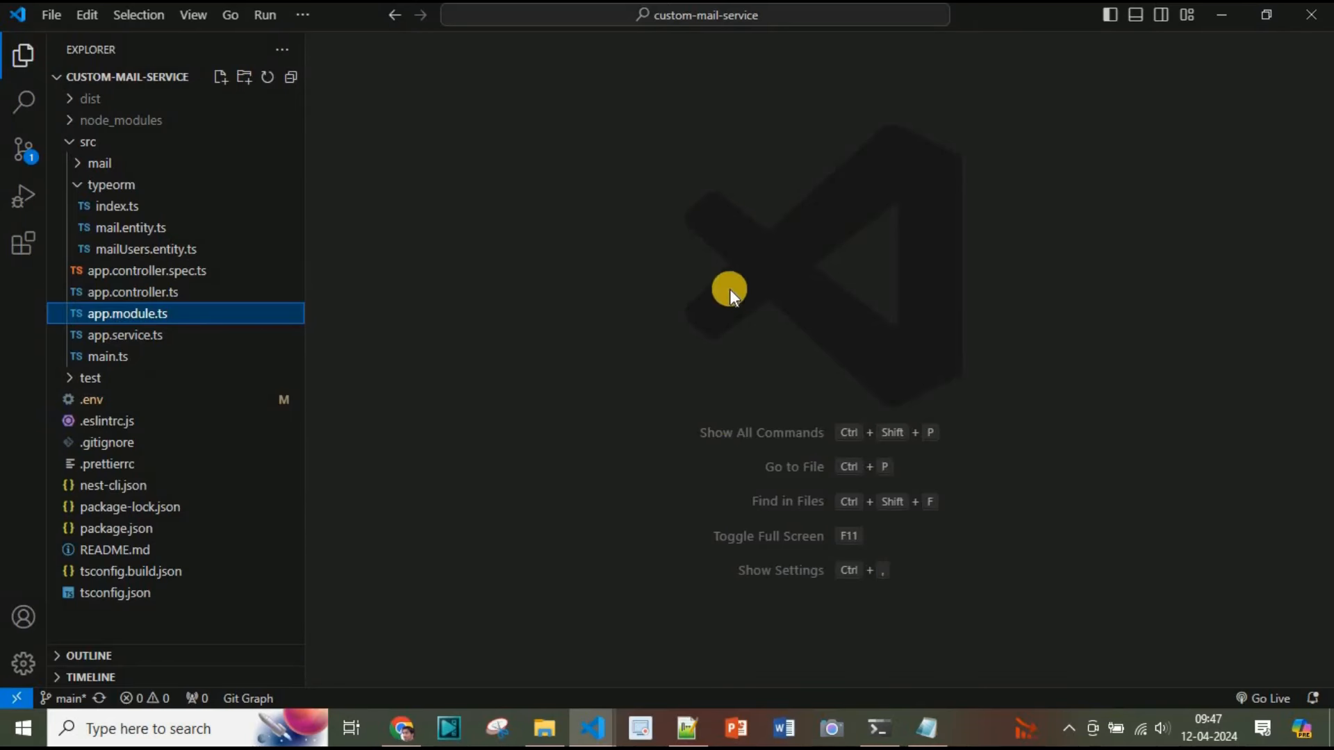
pyautogui.click(166, 293)
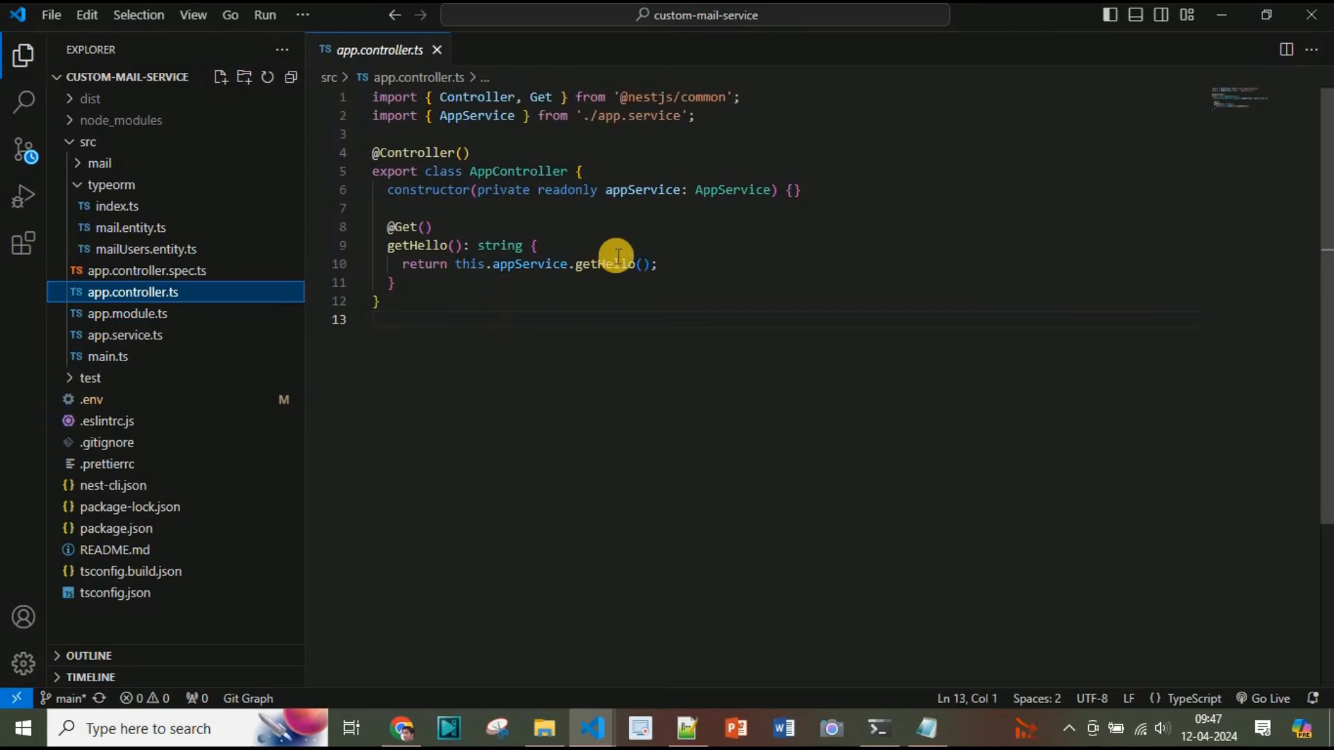
pyautogui.click(605, 264)
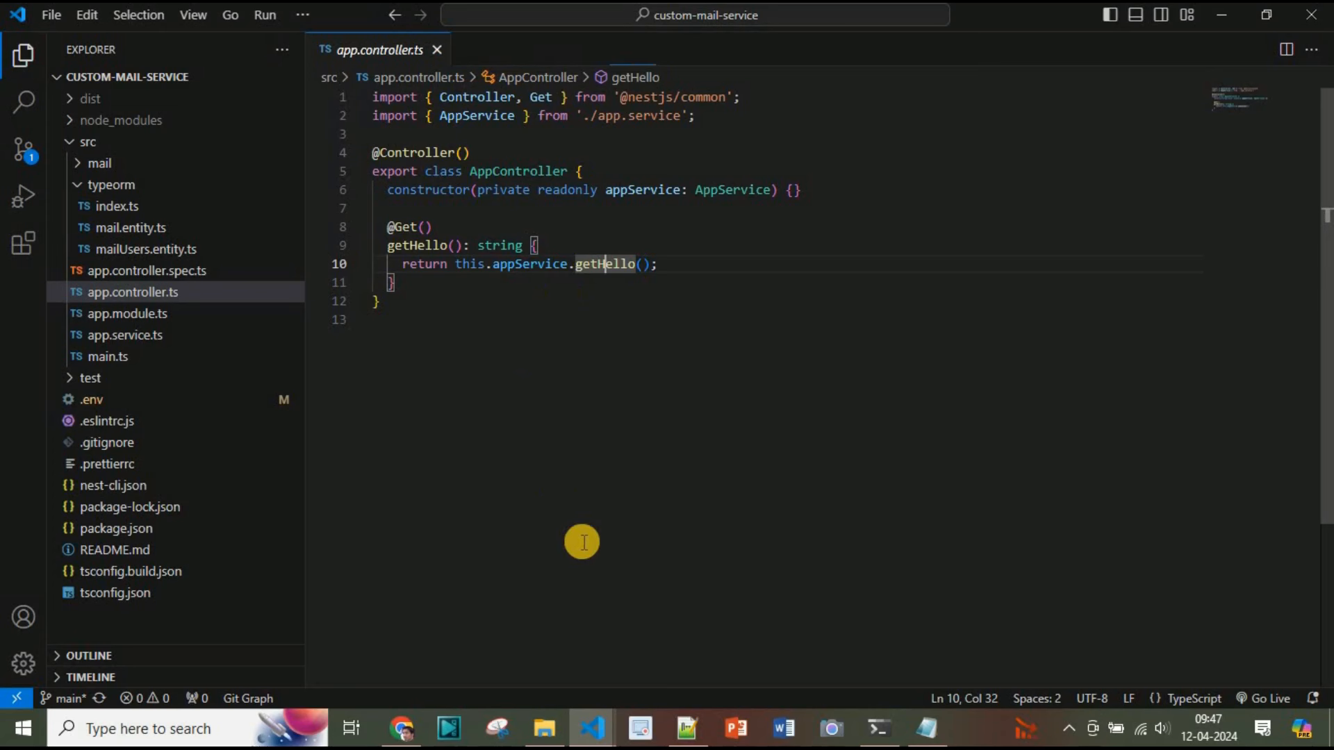
pyautogui.press('F12')
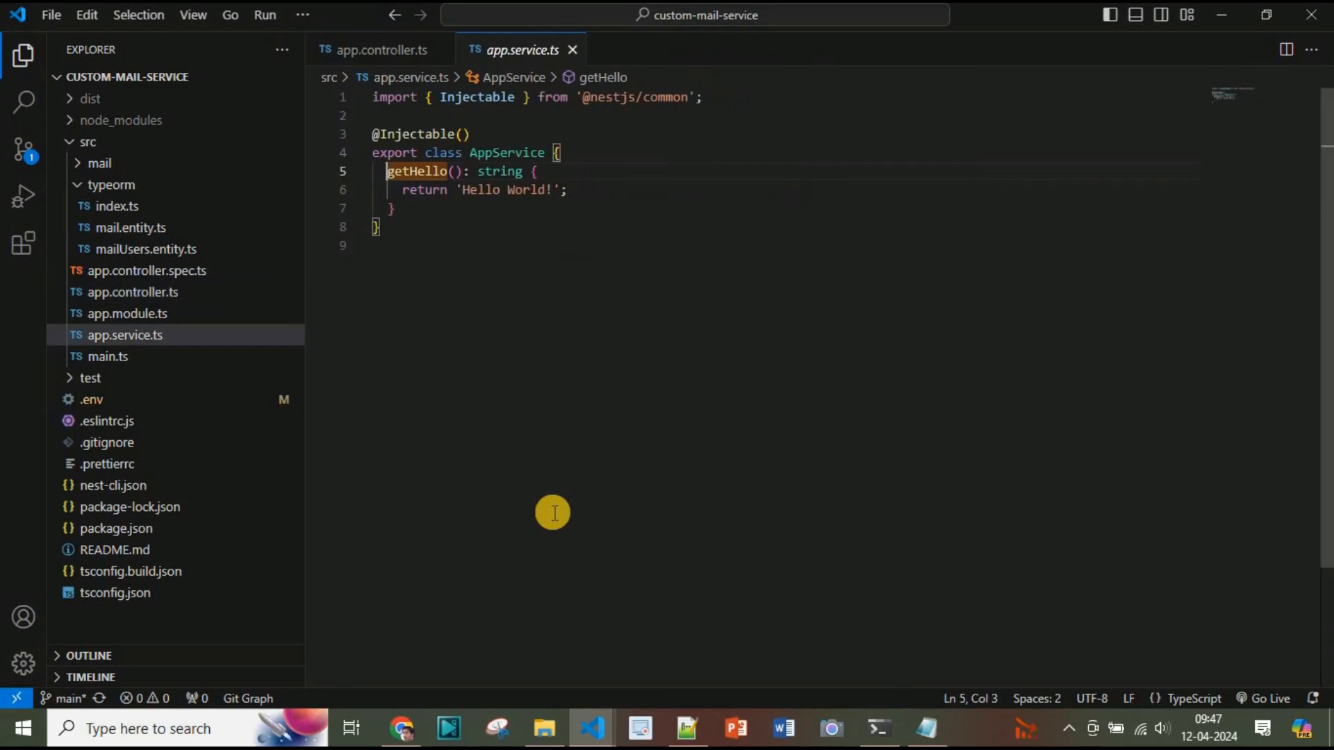
# Extend getHello's return string to 'Hello World! From Render Deployment: Custom Mail Microservice'
pyautogui.click(553, 190)
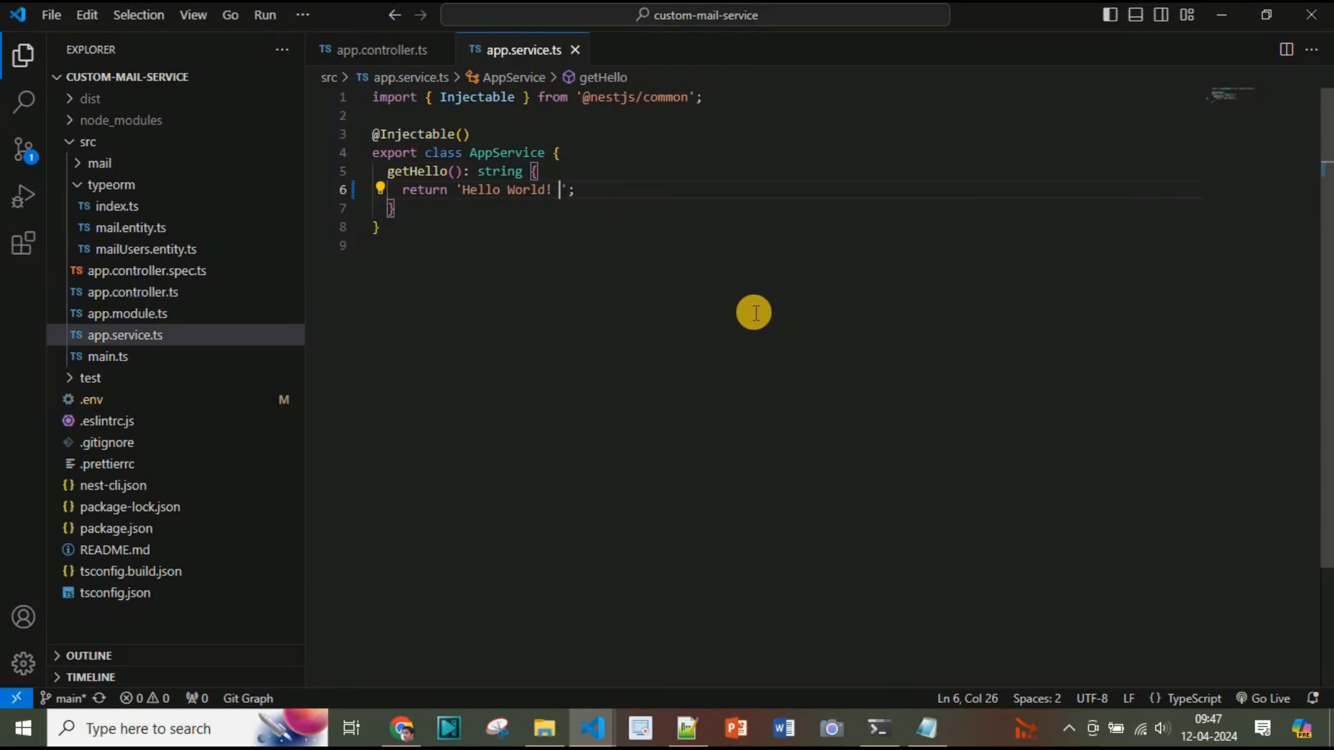
pyautogui.write('From Render Deployment: Cu')
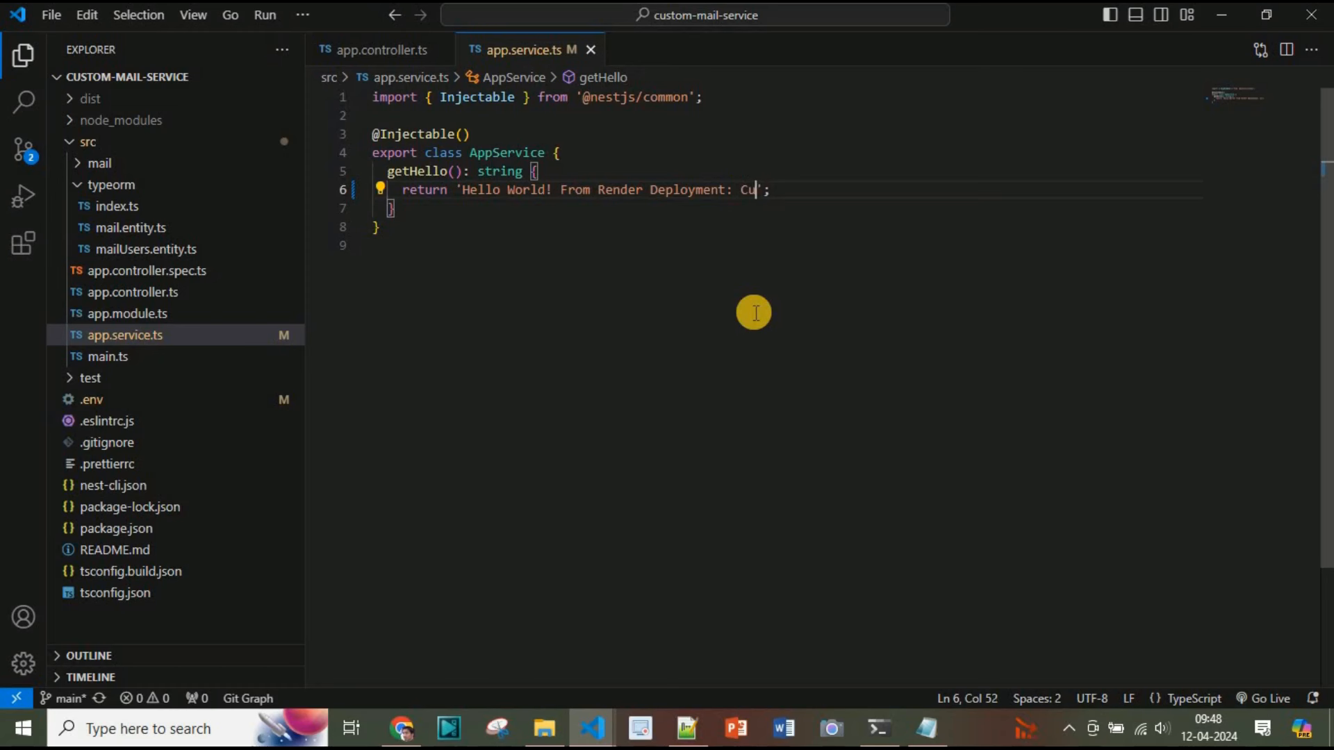
pyautogui.write('stom Mail Microservice')
pyautogui.click(370, 240)
# Stage app.service.ts in source control and commit it with the message "hello world message change"
pyautogui.click(24, 148)
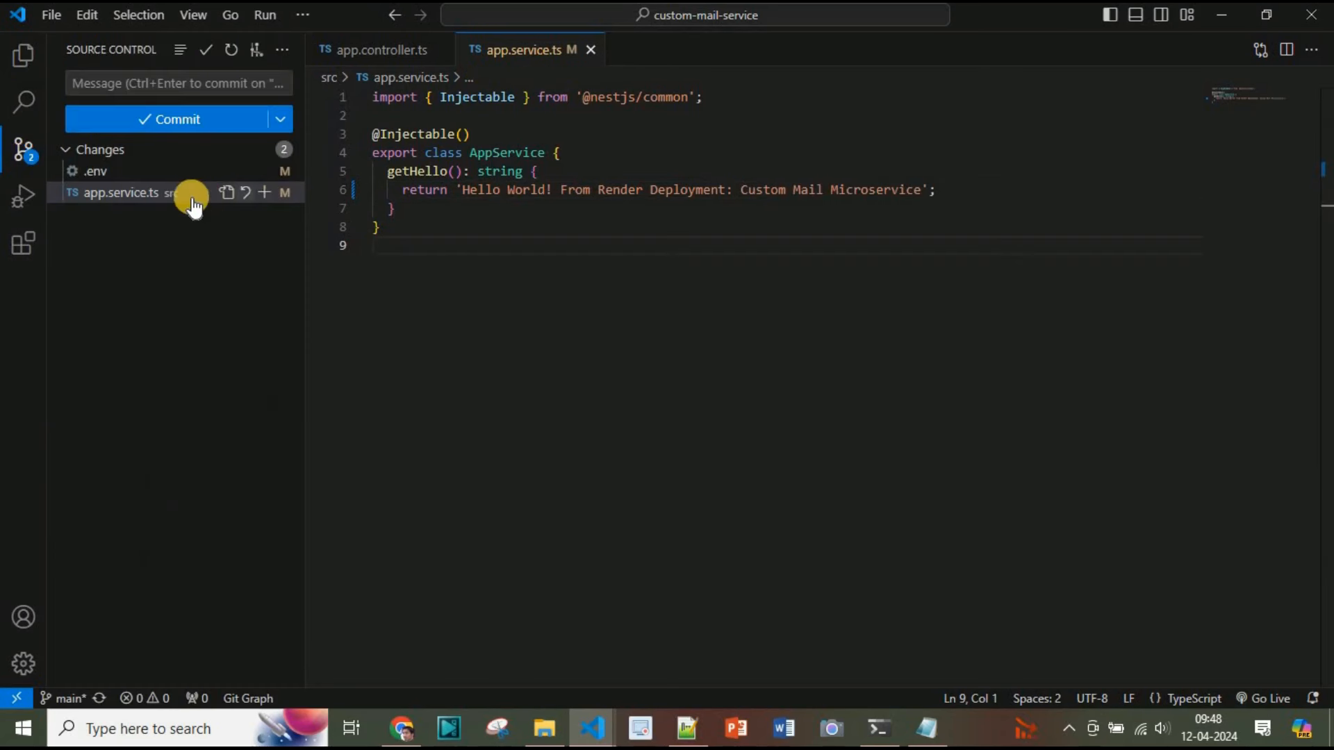
pyautogui.click(264, 193)
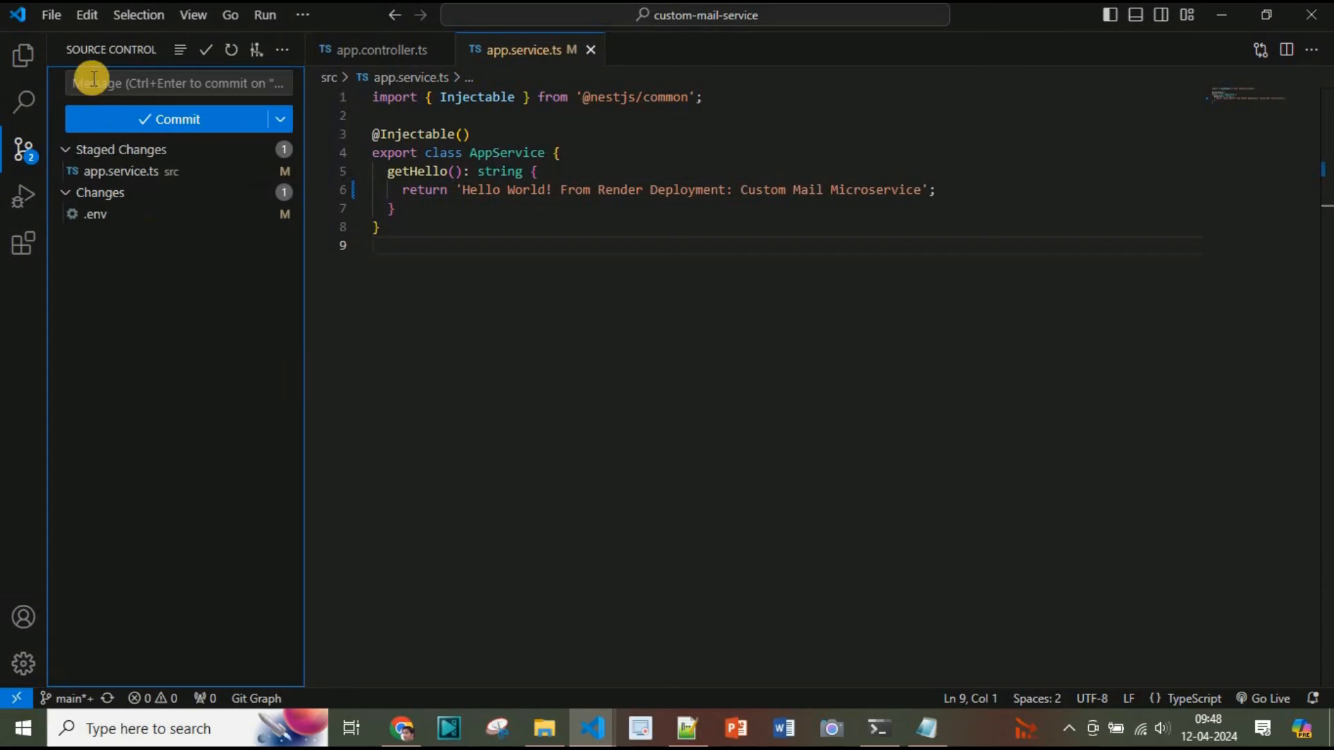
pyautogui.click(424, 250)
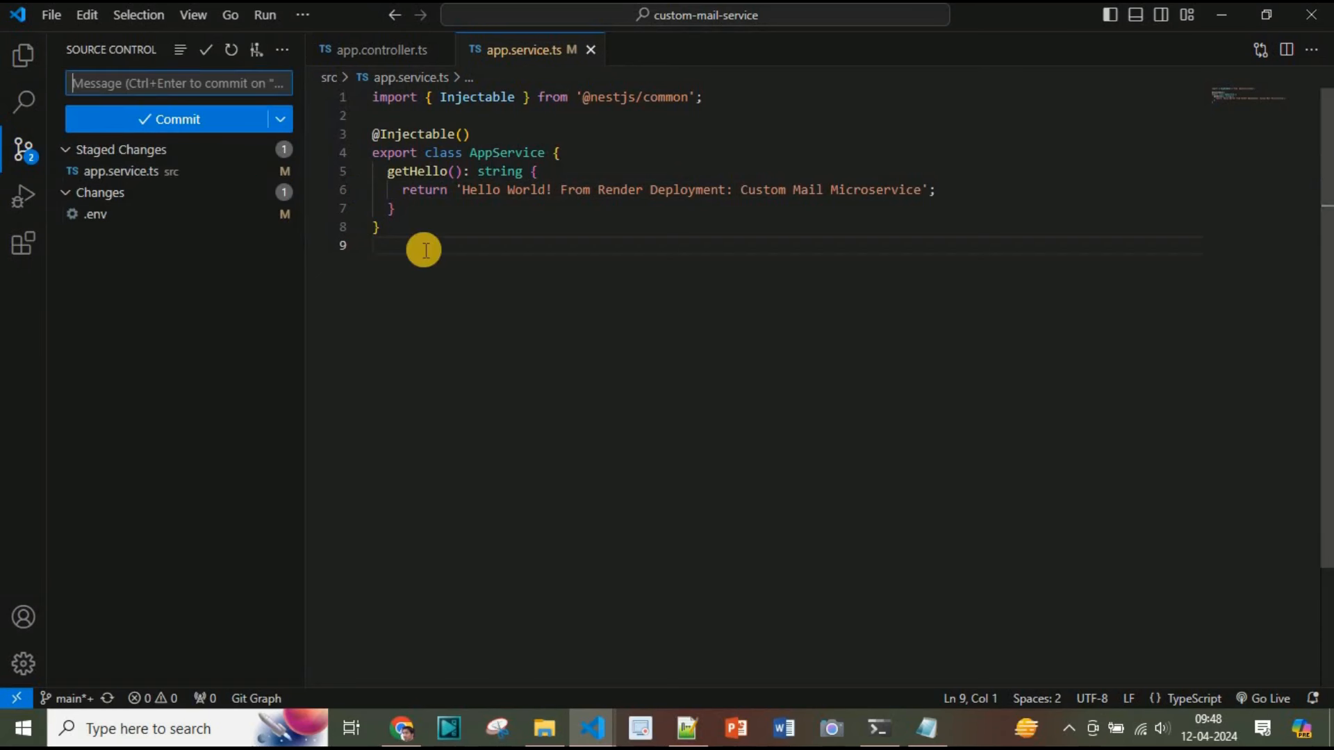
pyautogui.write('hello world message change')
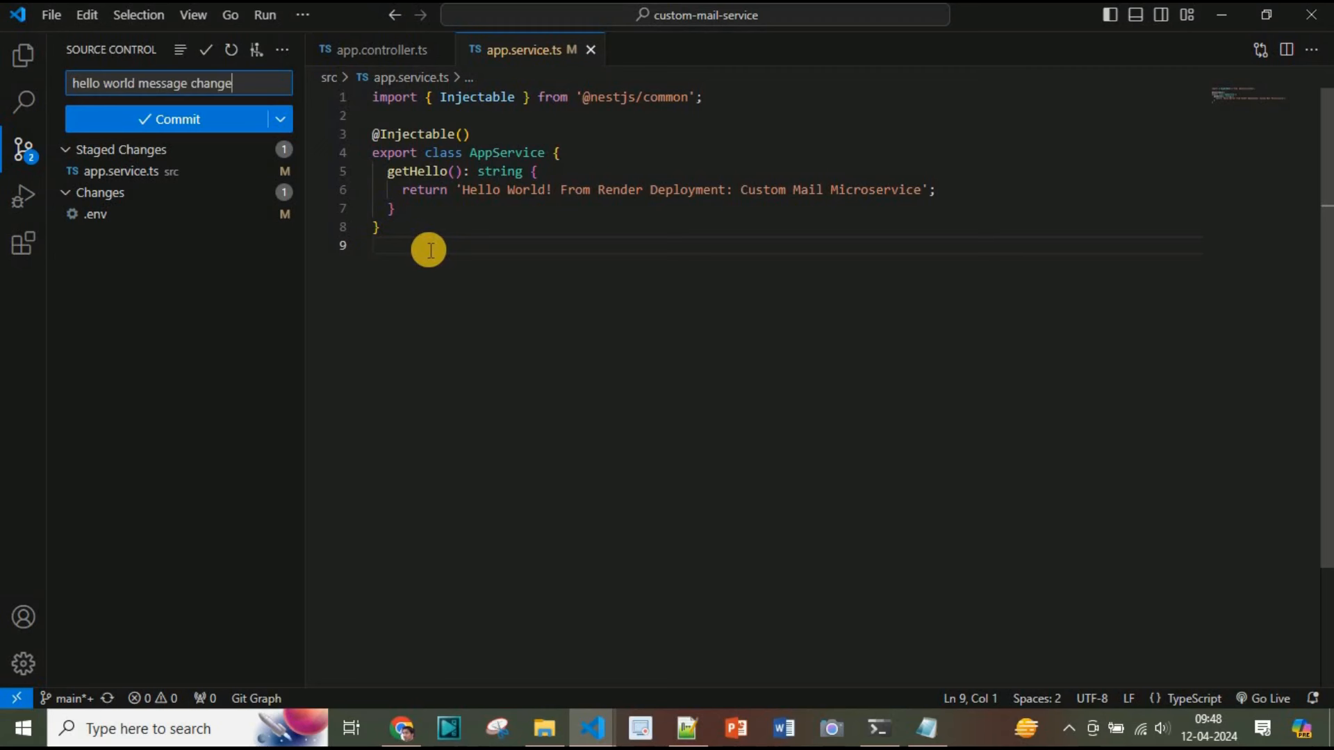
pyautogui.click(173, 119)
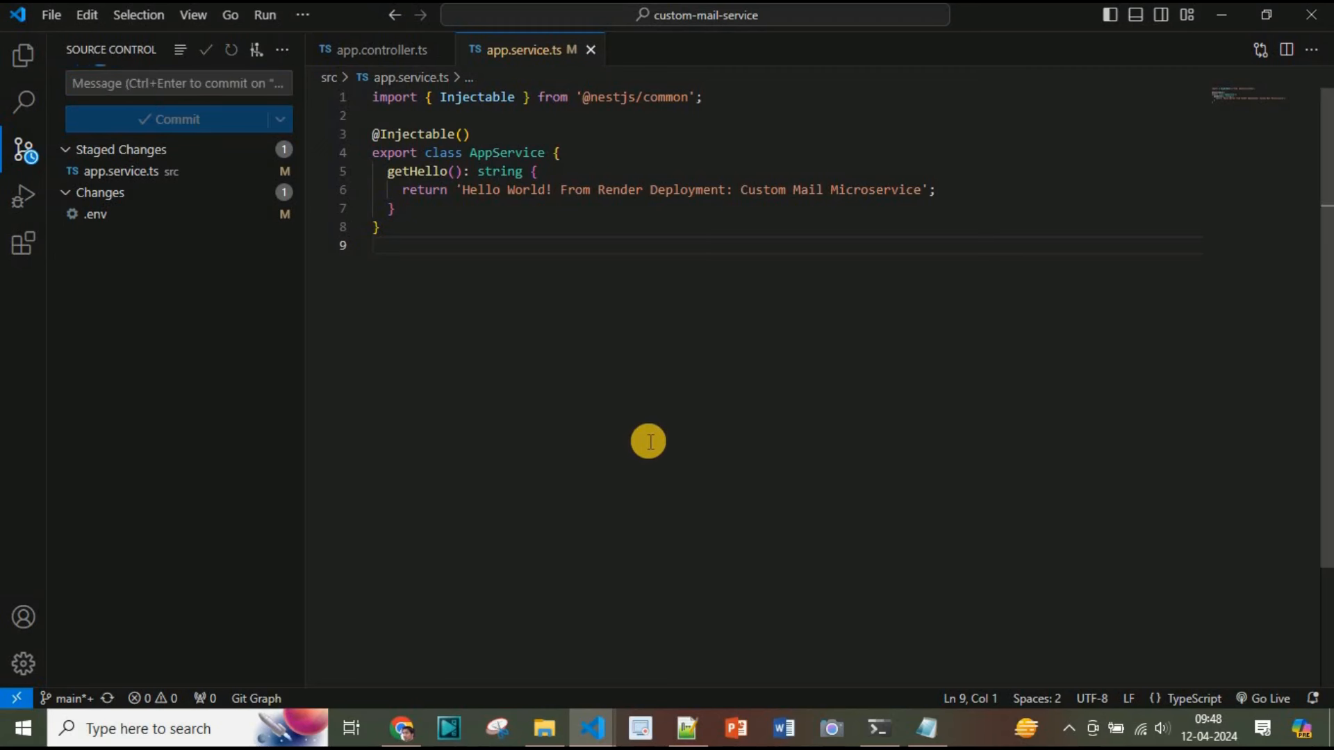
# Push the new commit with git push from the integrated terminal, then switch to the browser
pyautogui.hotkey('ctrl', '`')
pyautogui.click(734, 317)
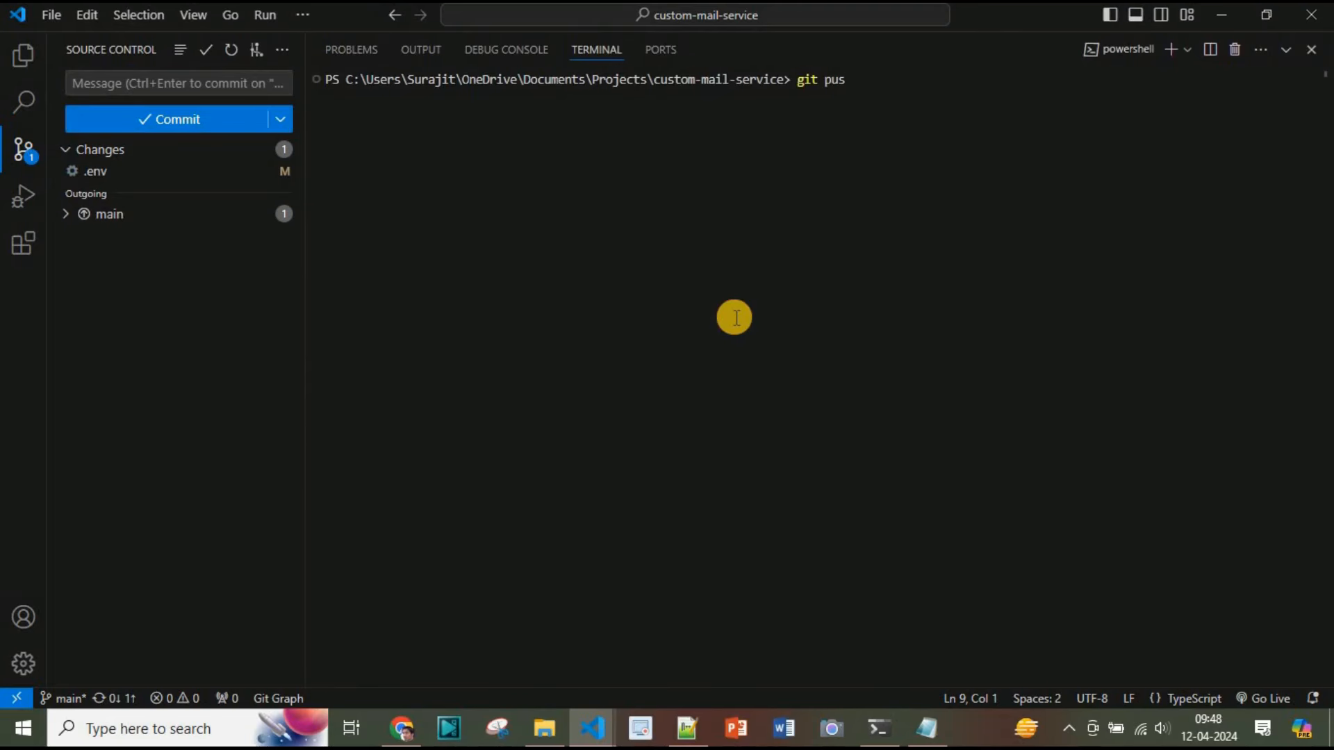
pyautogui.hotkey('alt', 'Tab')
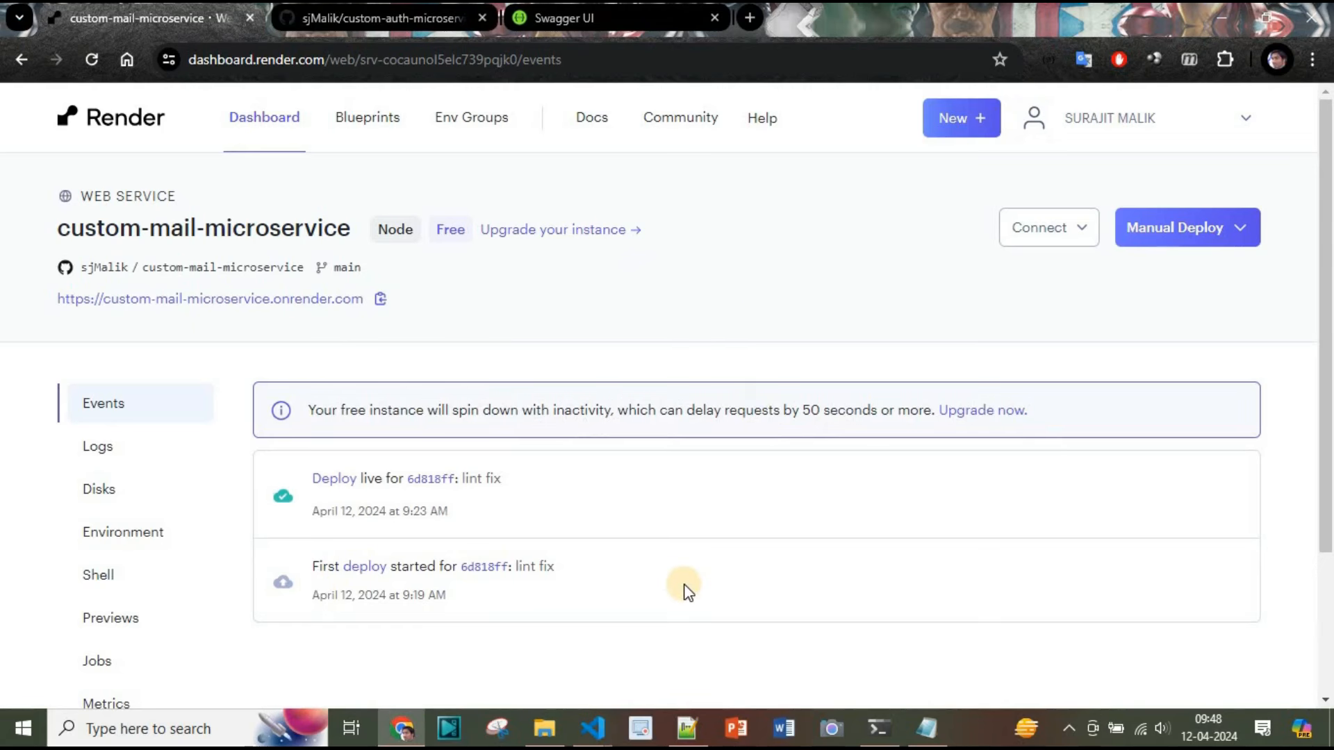
# Open the new deploy for the "hello world message change" commit from the web service's Events
pyautogui.click(117, 450)
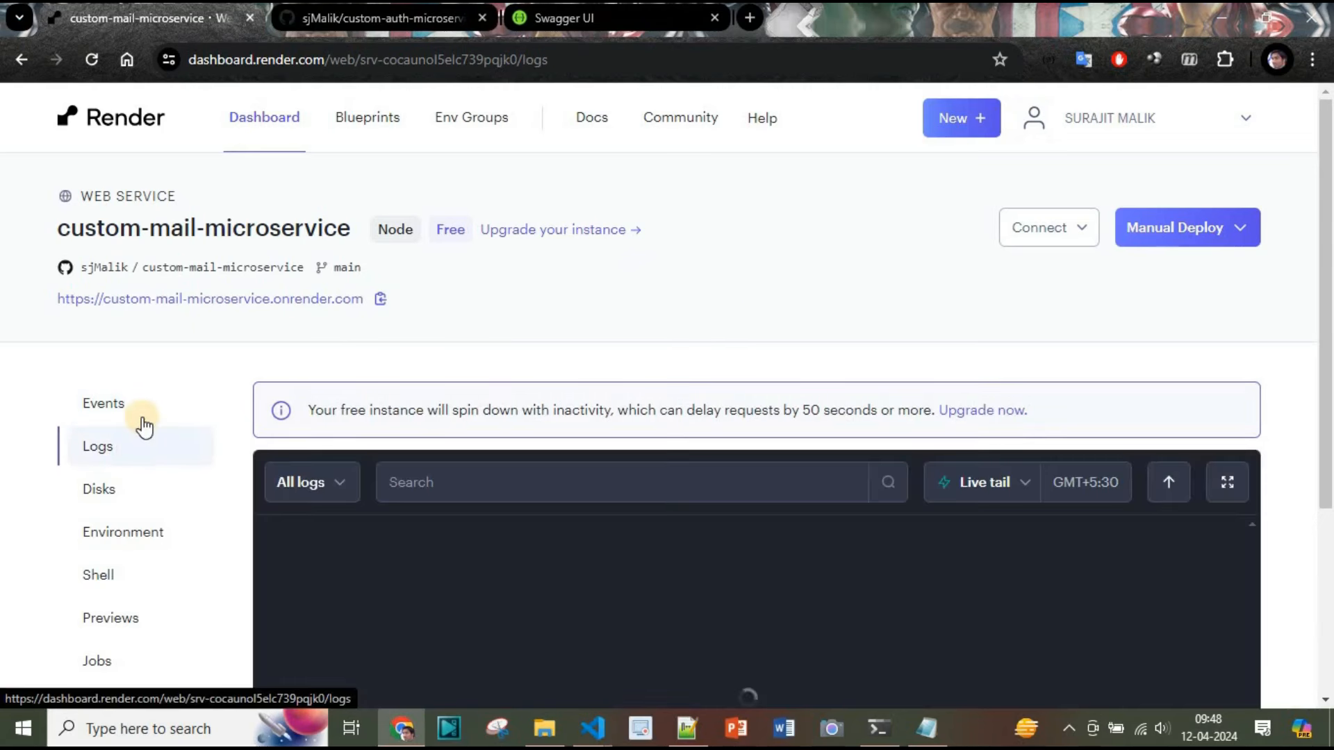
pyautogui.click(140, 412)
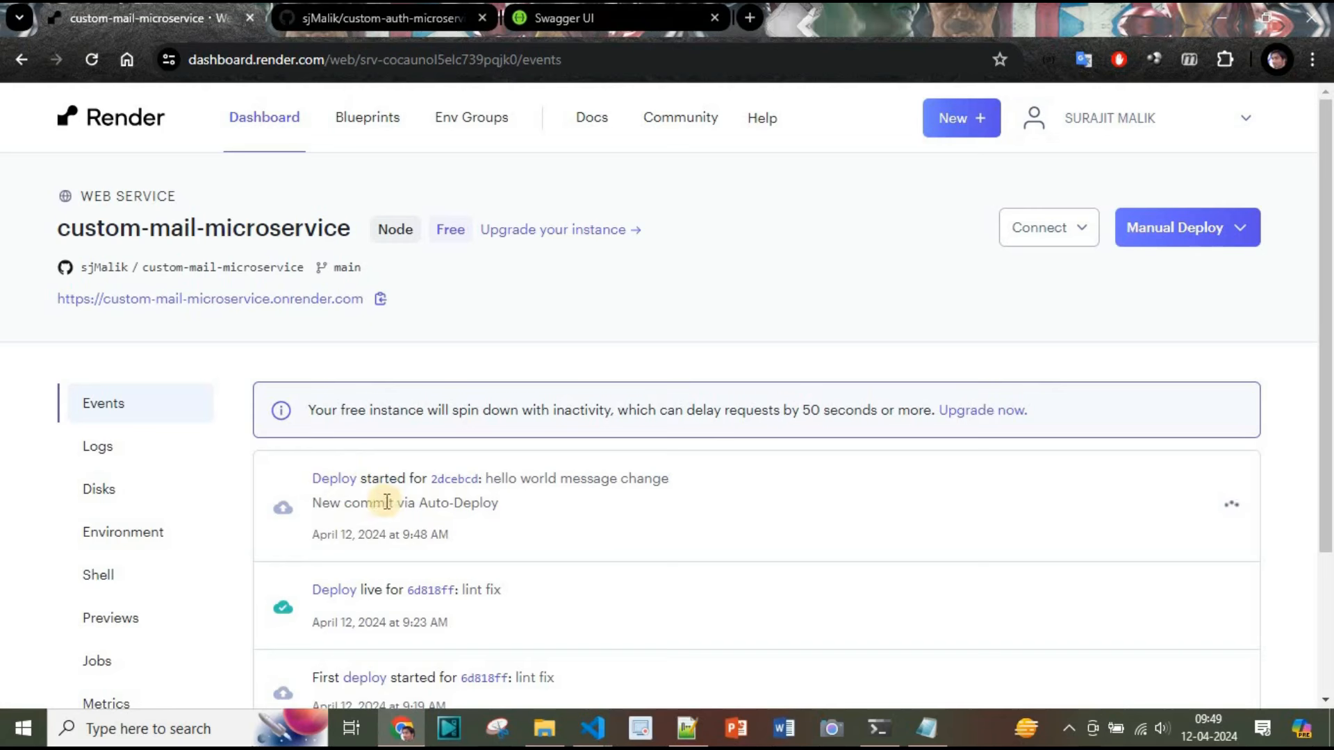
pyautogui.click(332, 479)
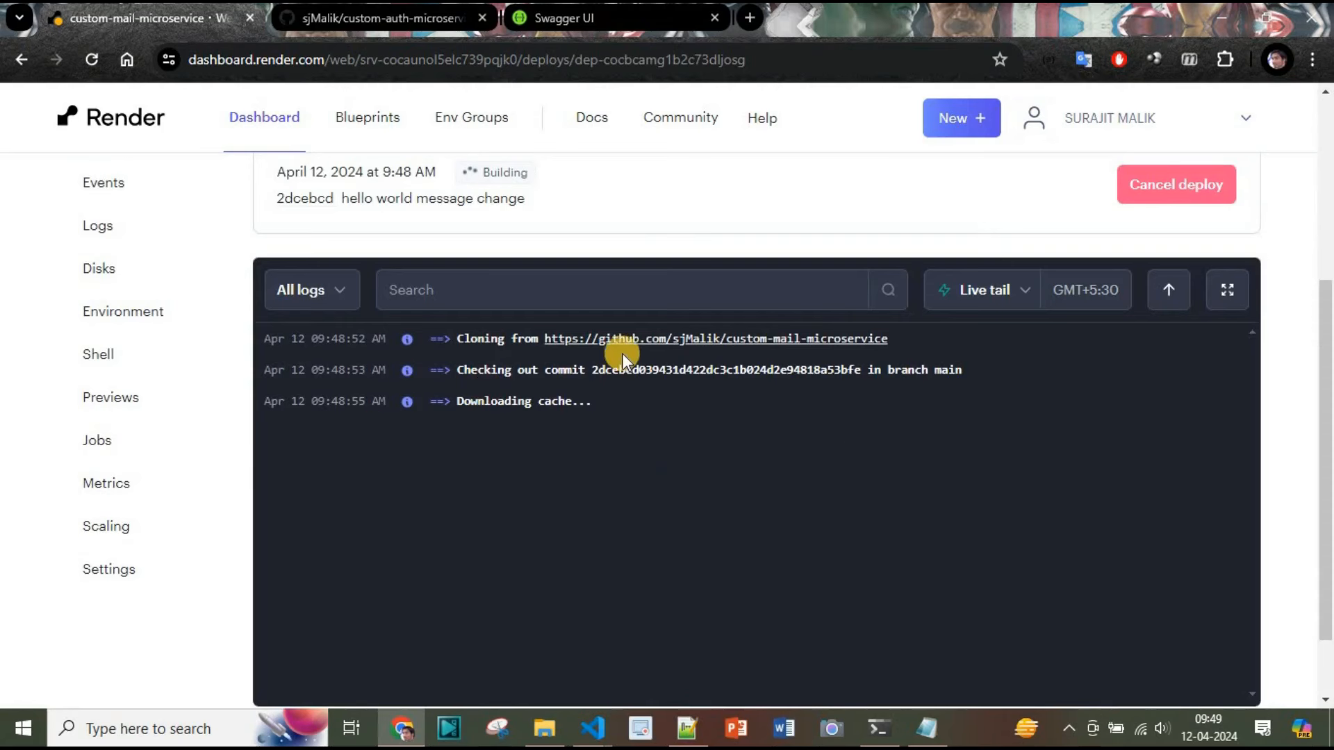
# Switch the deploy logs to Live tail and scroll through the build and startup output
pyautogui.scroll(2, 522, 451)
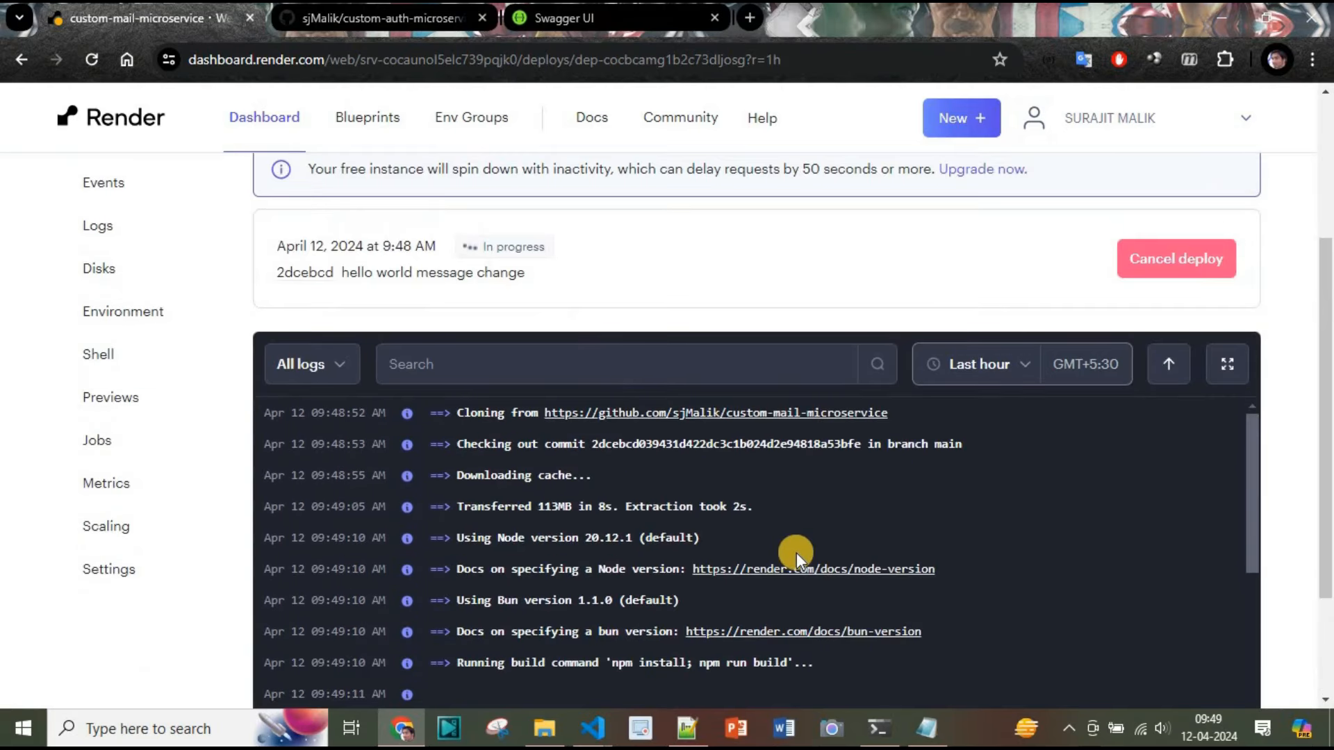
pyautogui.scroll(-2, 797, 552)
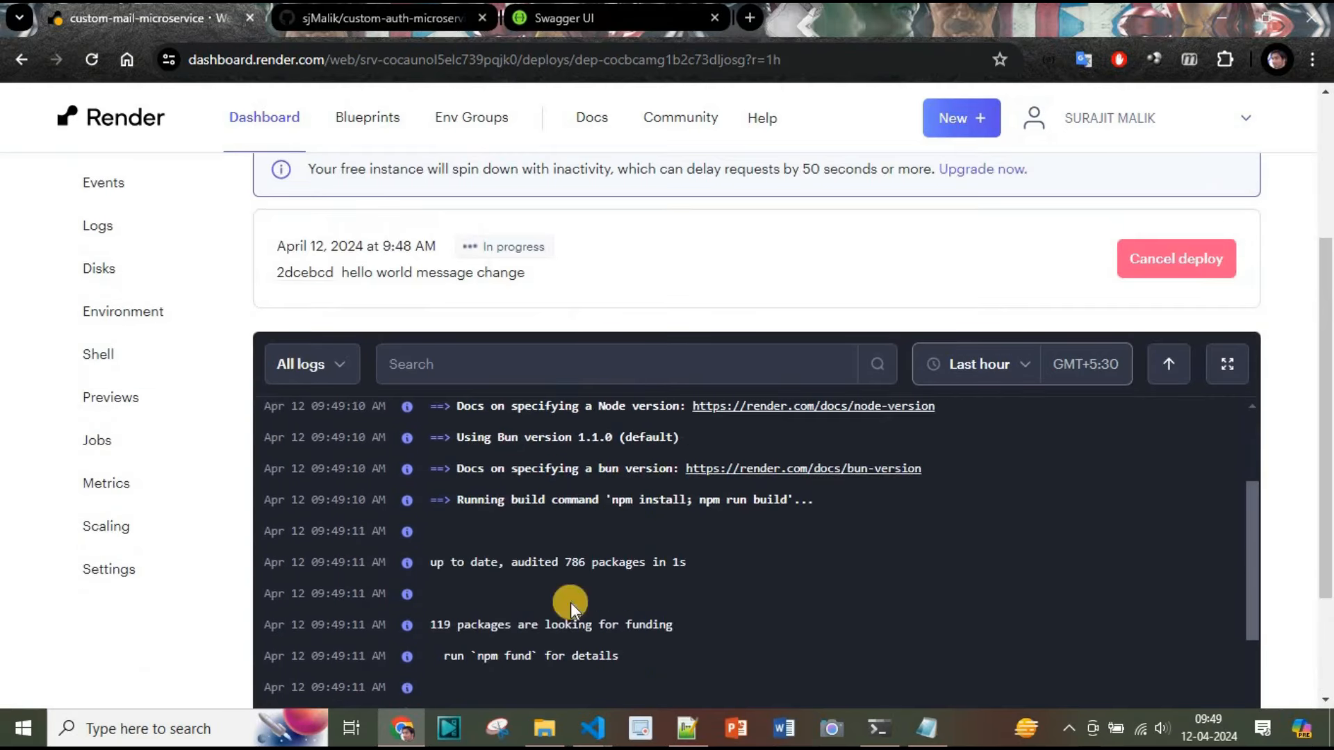
pyautogui.scroll(-4, 872, 604)
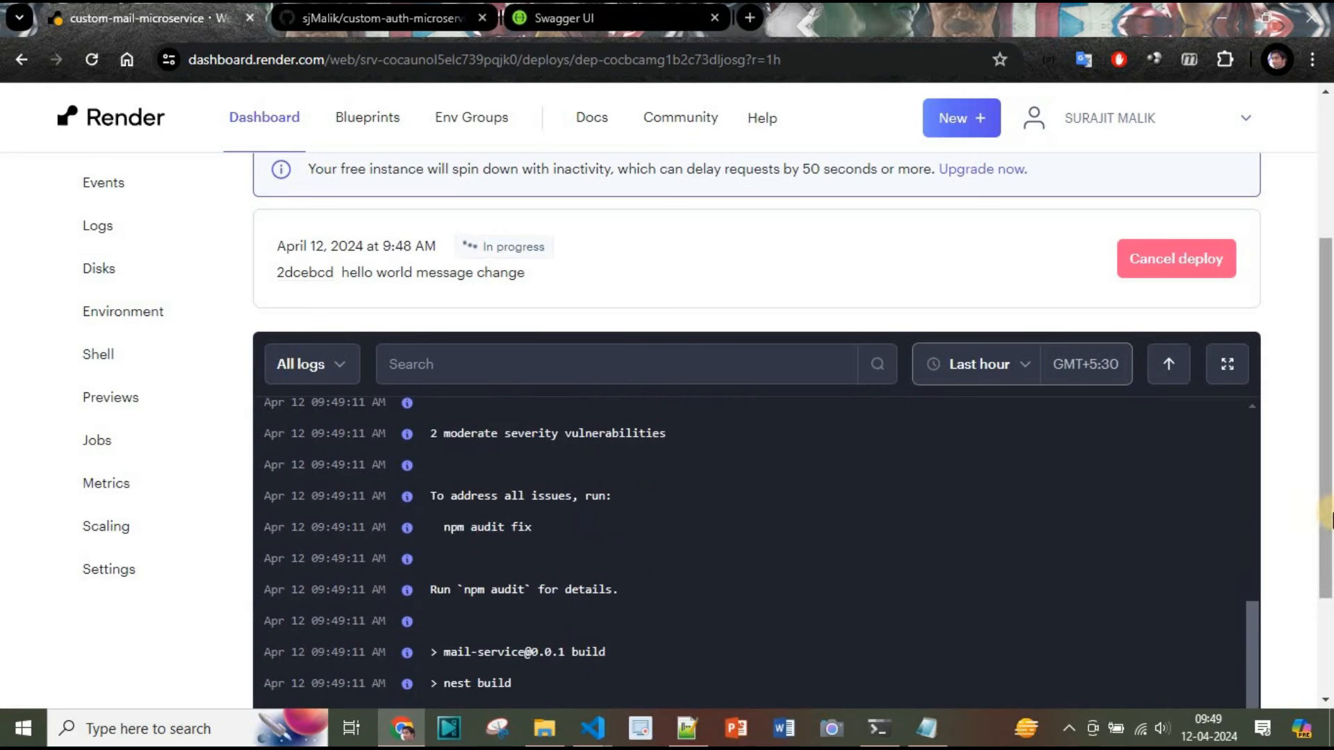
pyautogui.scroll(-2, 944, 477)
pyautogui.click(966, 215)
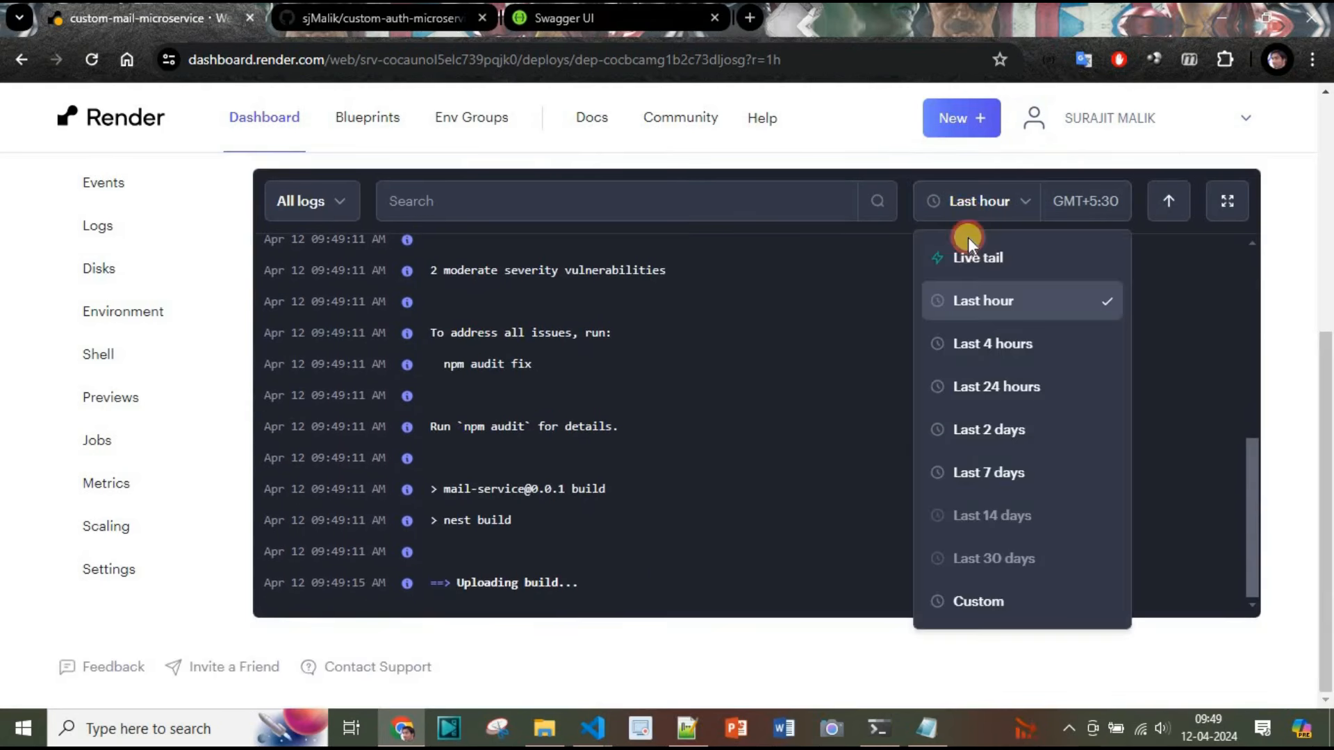
pyautogui.click(966, 258)
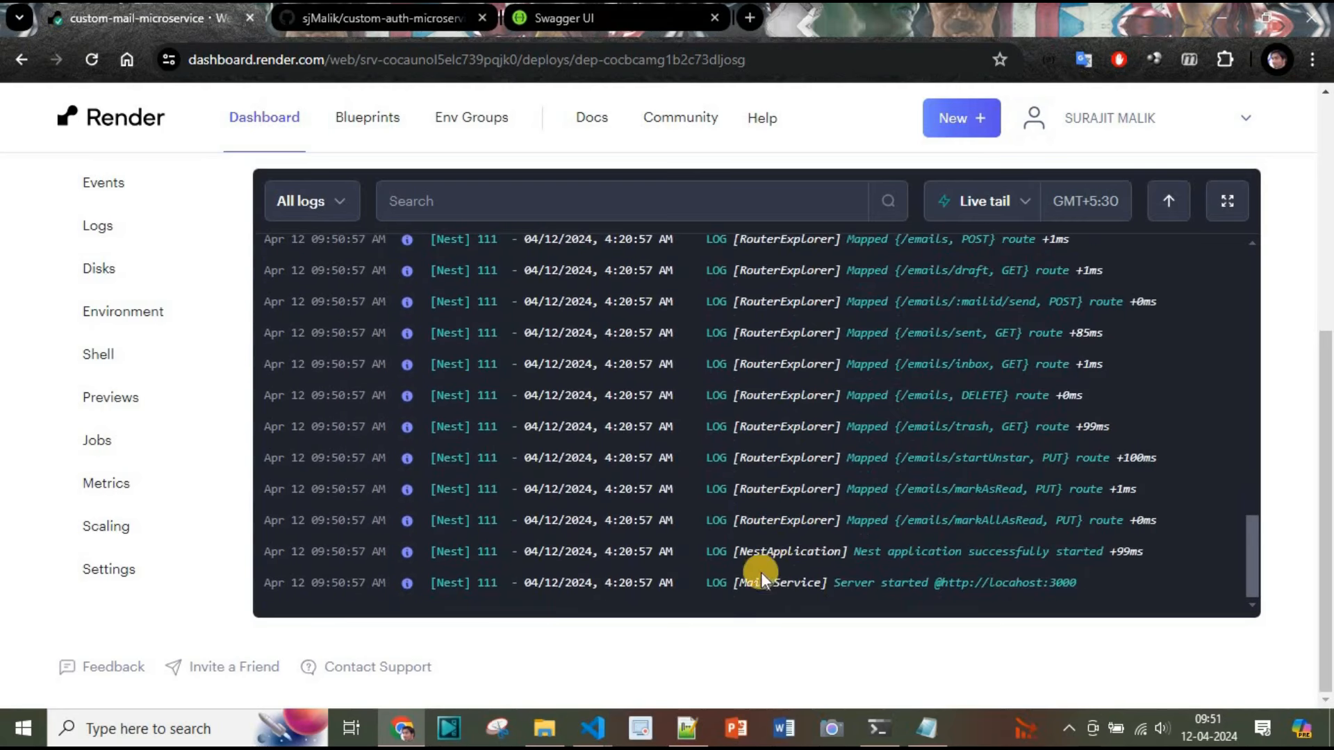
pyautogui.scroll(10, 1048, 497)
pyautogui.scroll(3, 1275, 458)
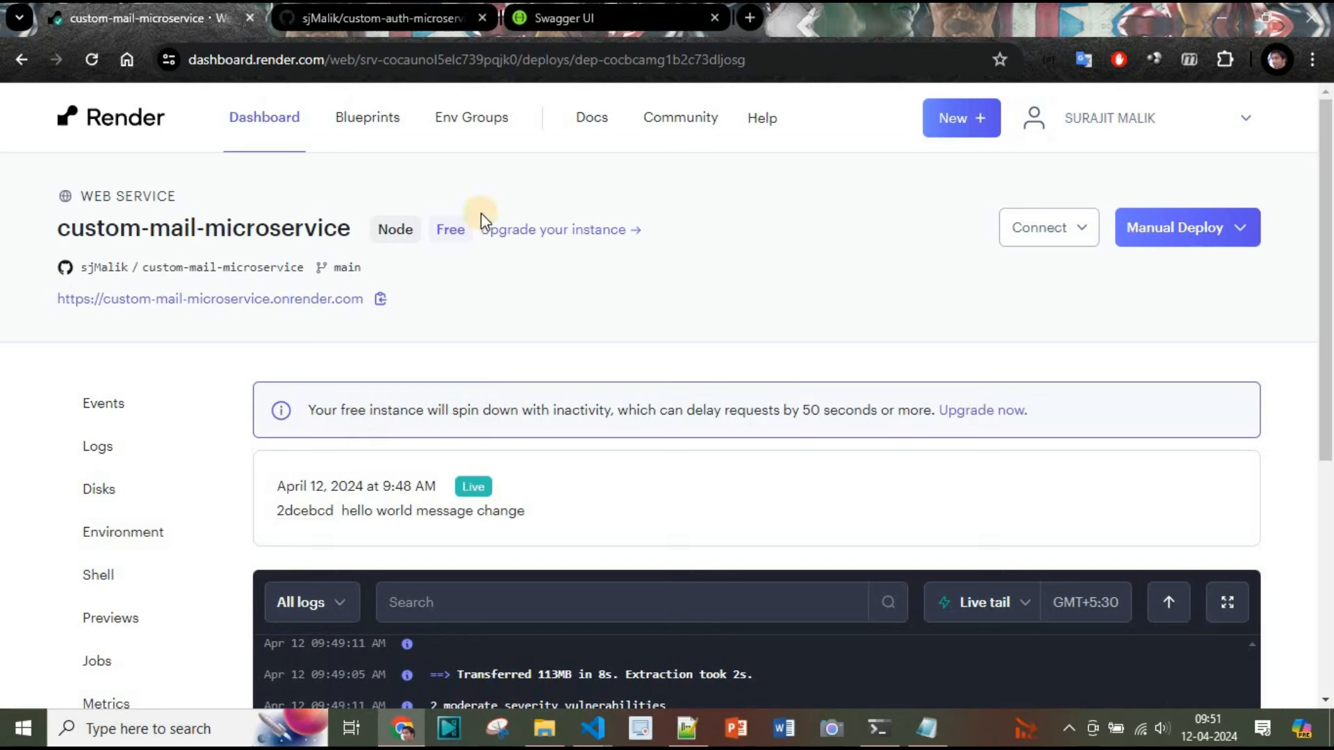
# Open the mail service's public URL in a new tab to view its root response
pyautogui.keyDown('ctrl'); pyautogui.click(276, 305); pyautogui.keyUp('ctrl')
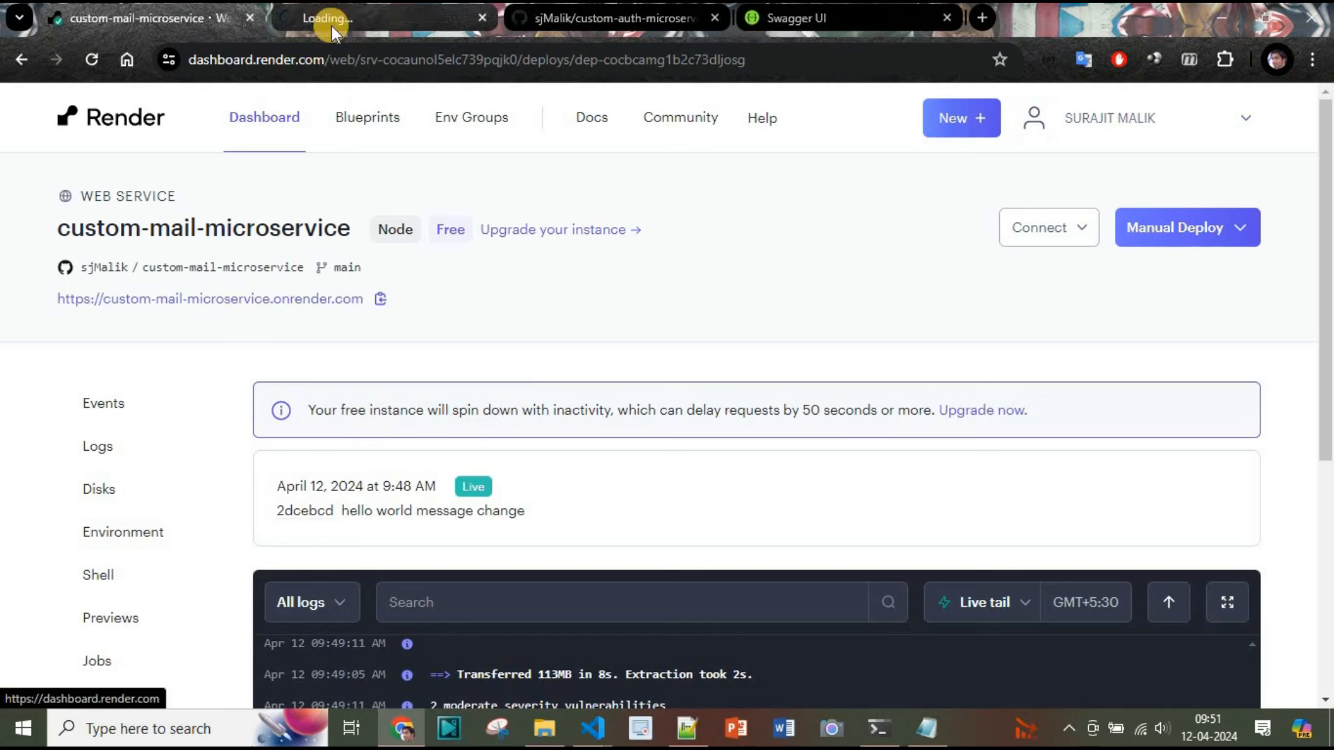
pyautogui.click(335, 28)
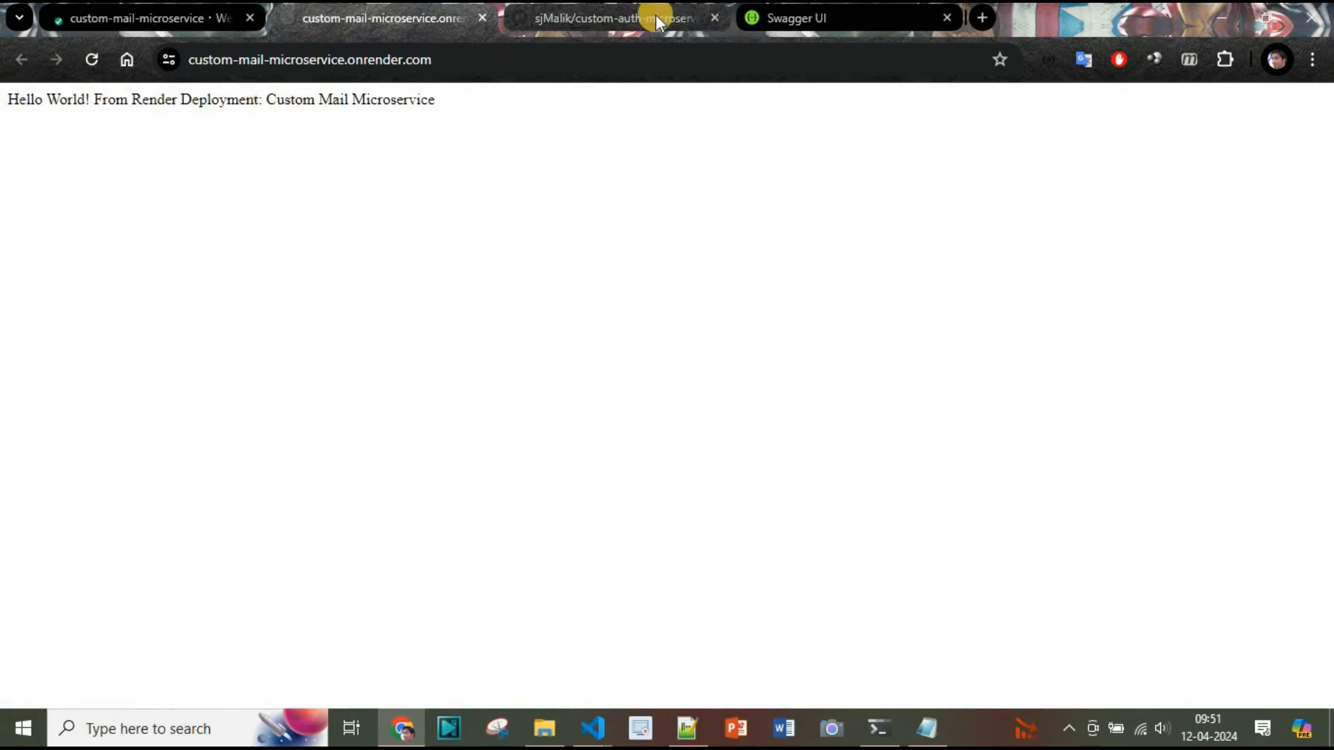
# Re-execute the GET / endpoint in Swagger and review the updated response body
pyautogui.click(837, 14)
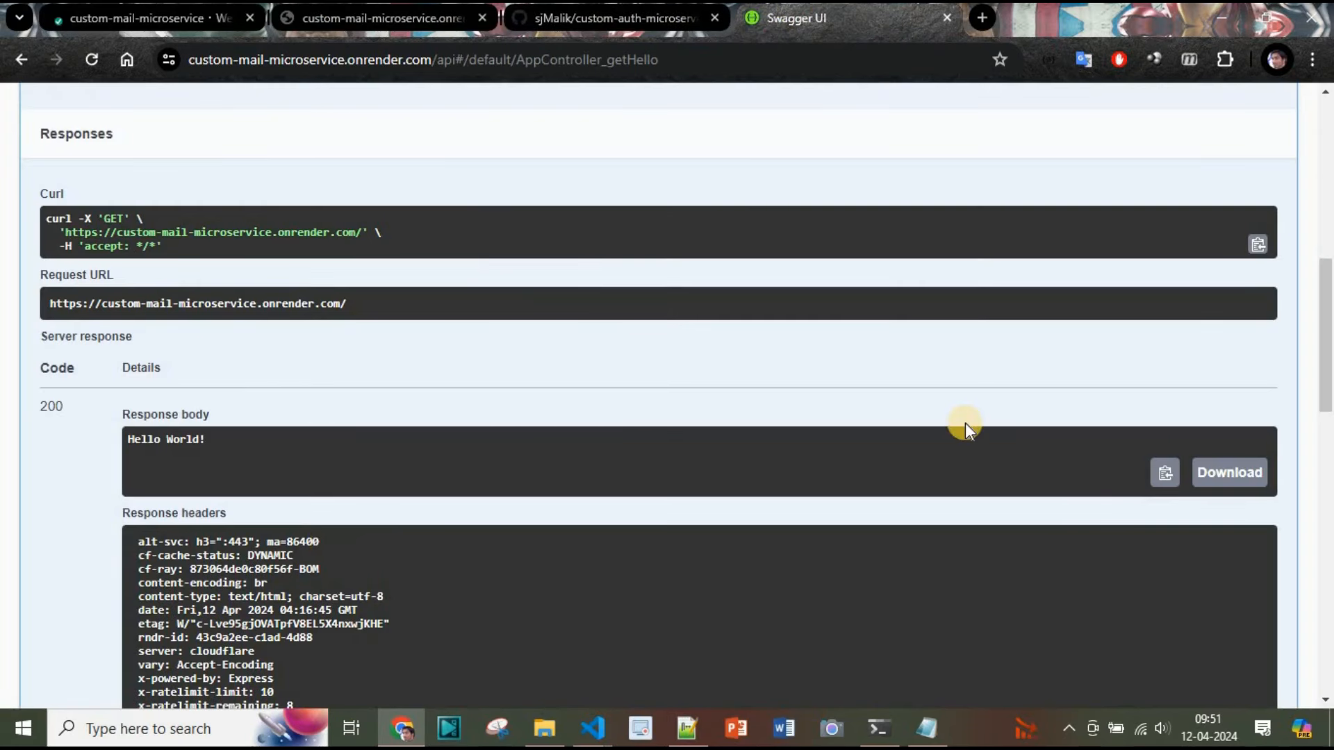
pyautogui.scroll(4, 965, 422)
pyautogui.scroll(-2, 962, 426)
pyautogui.click(283, 219)
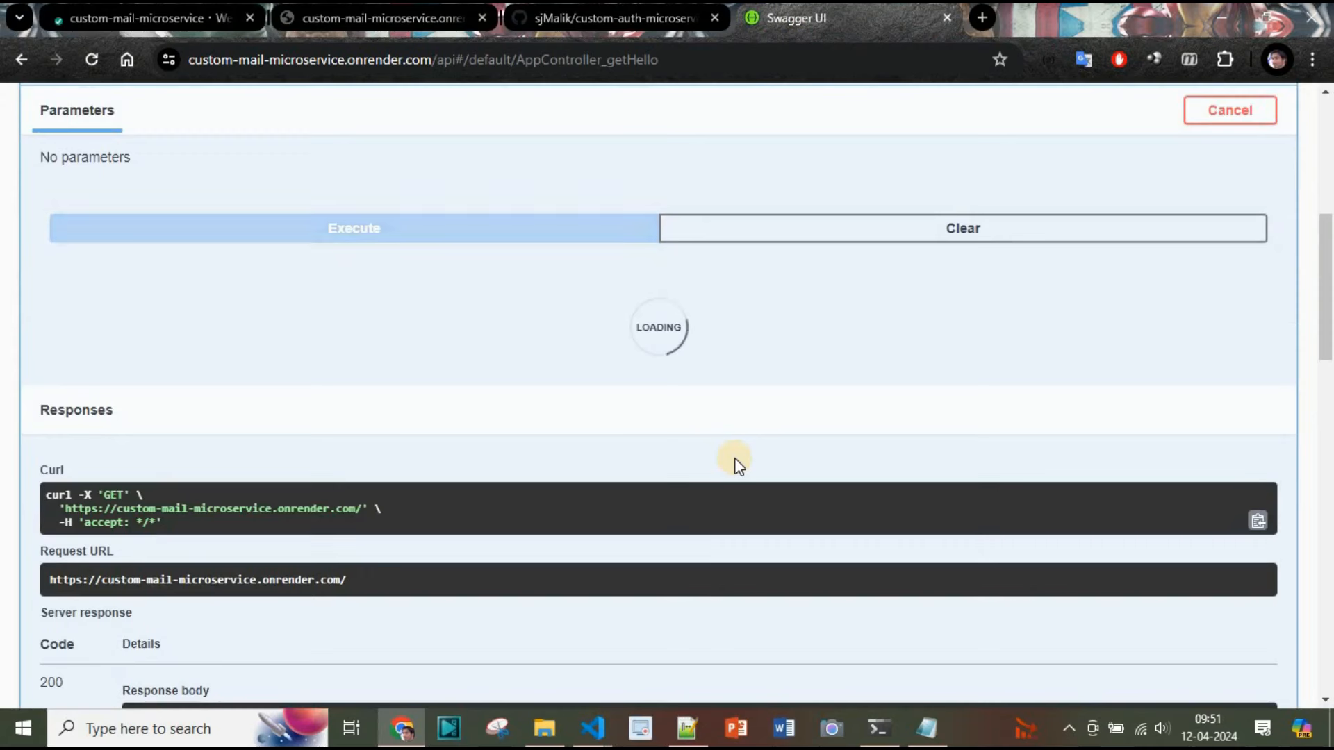
pyautogui.scroll(-5, 735, 458)
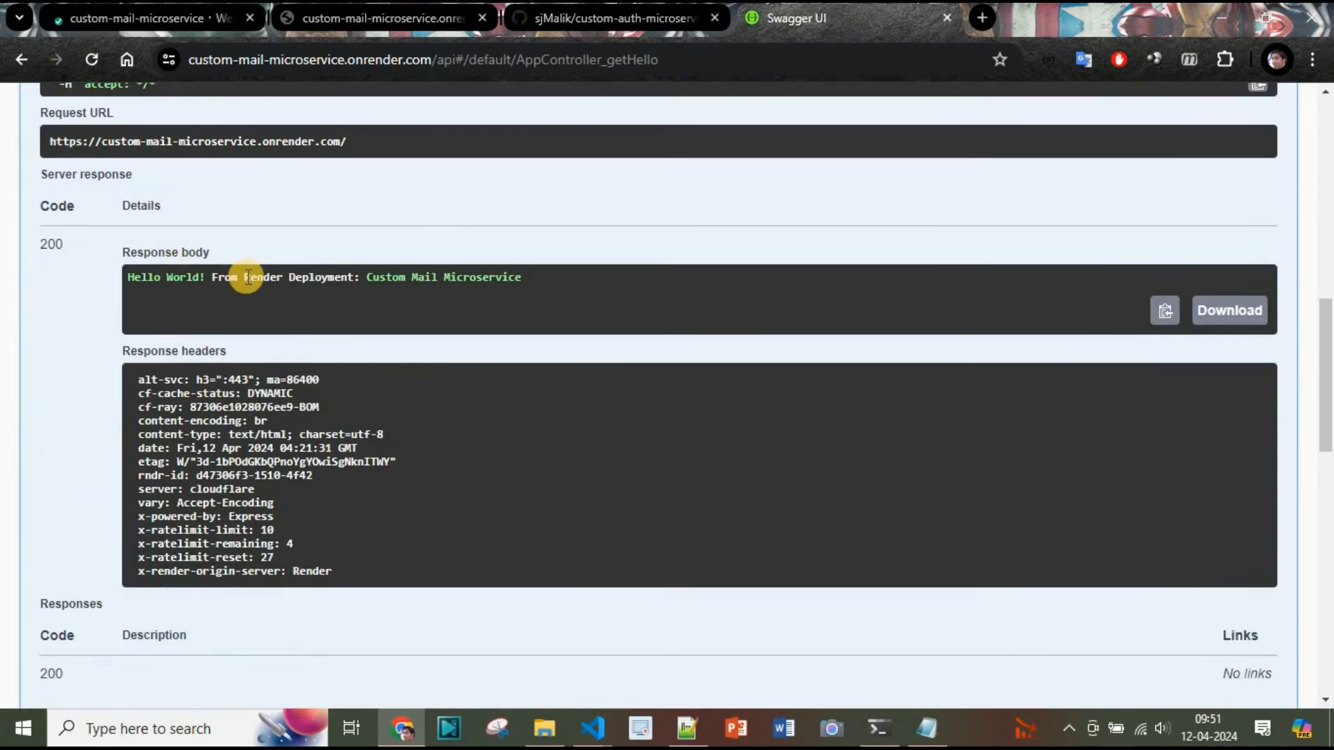
# Return to the Render tab and go back to the Dashboard overview of services
pyautogui.click(195, 20)
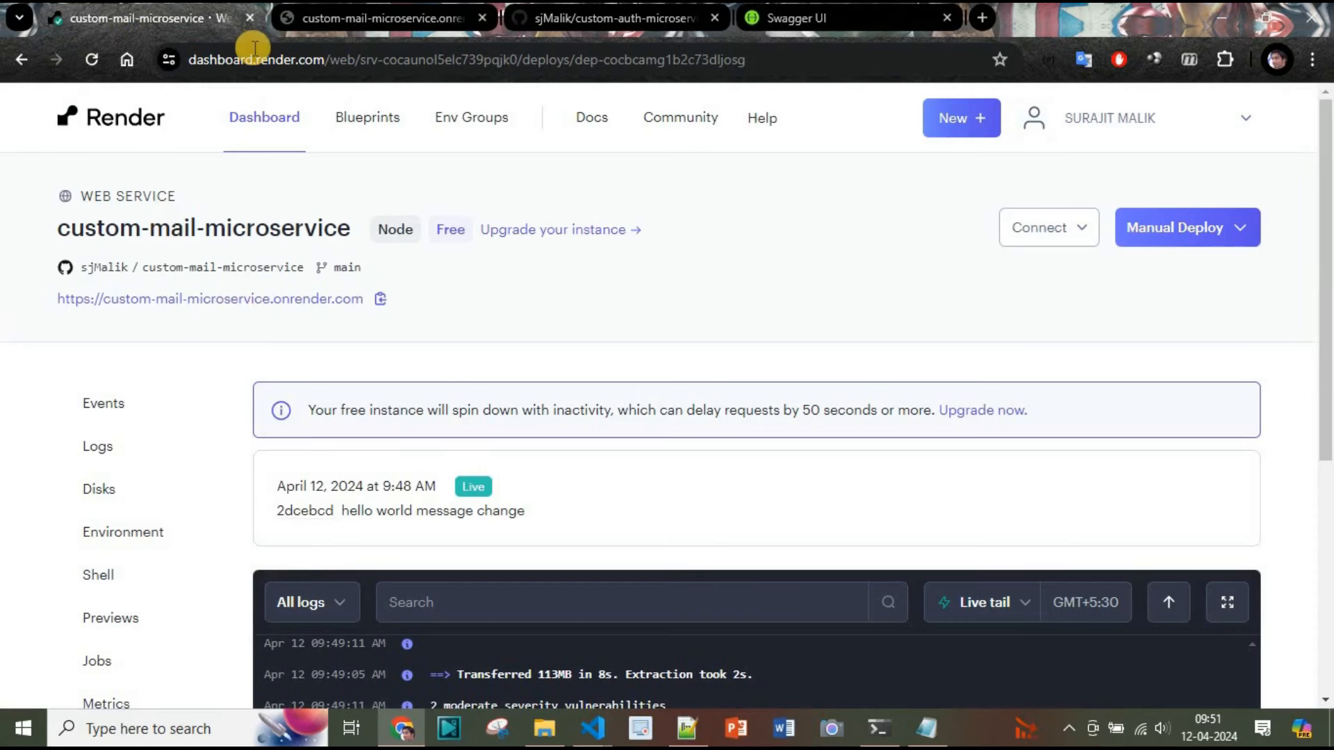
pyautogui.click(267, 119)
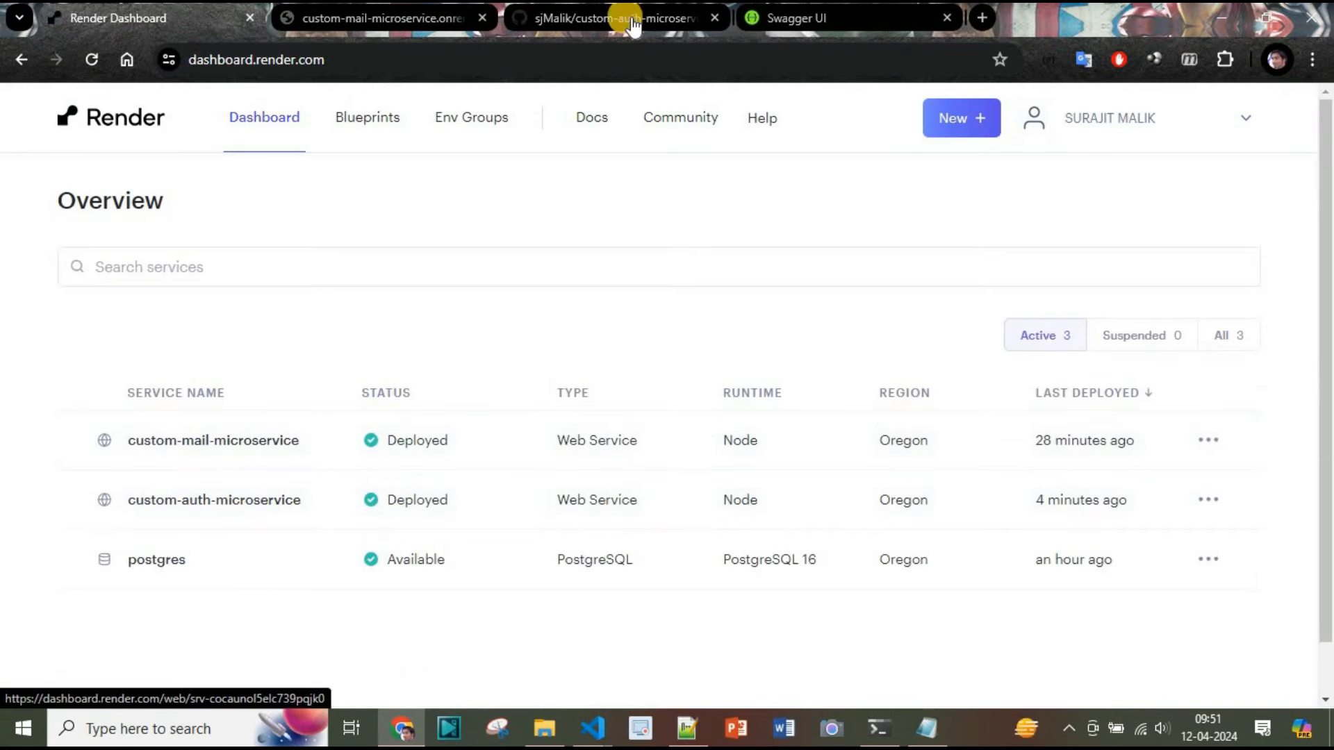
# Collapse the GET / endpoint in Swagger and close the available authorizations dialog
pyautogui.click(809, 21)
pyautogui.scroll(7, 1327, 375)
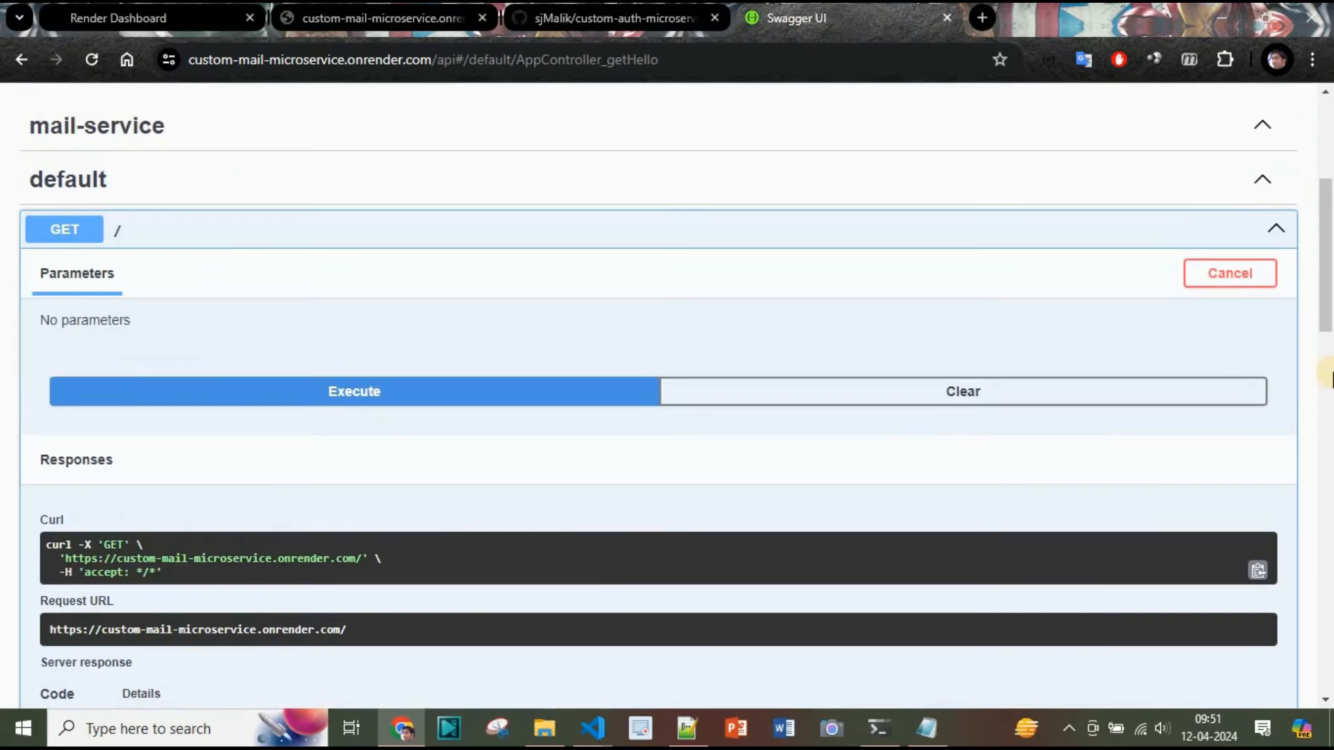
pyautogui.click(1278, 229)
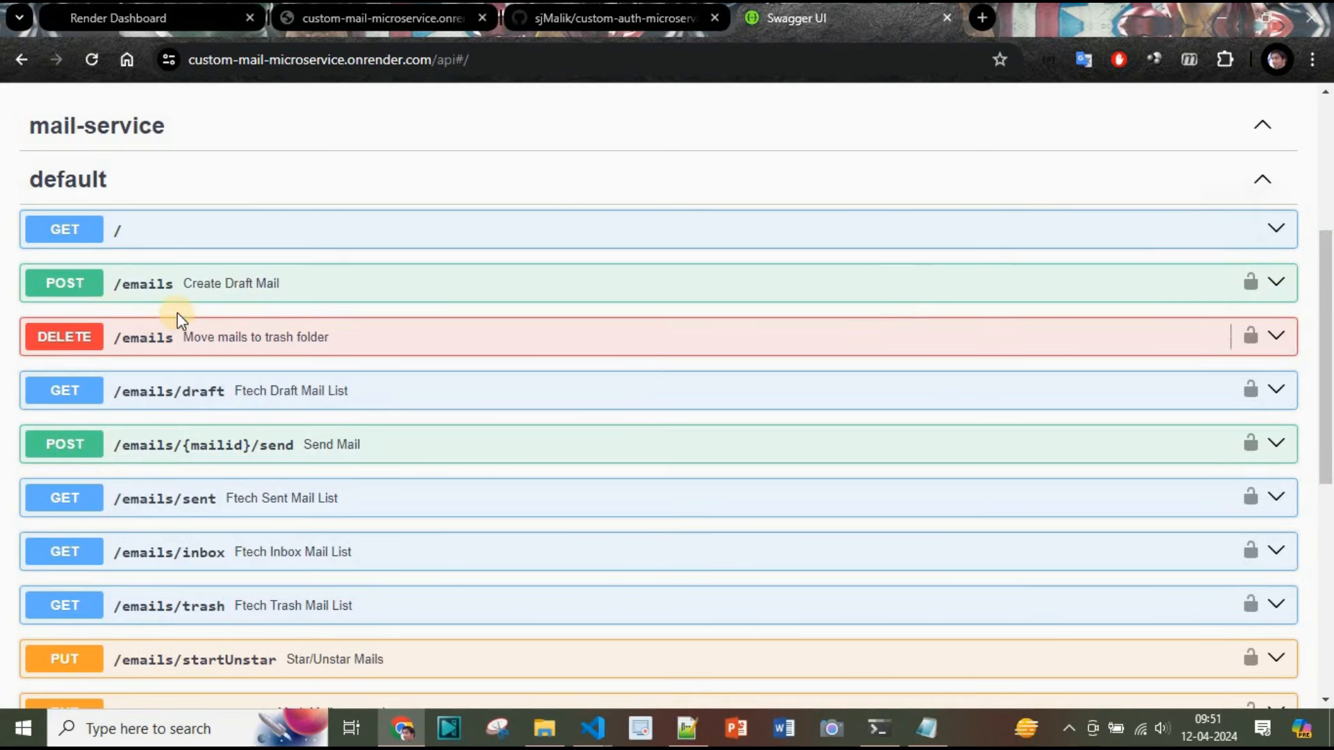
pyautogui.scroll(-3, 185, 301)
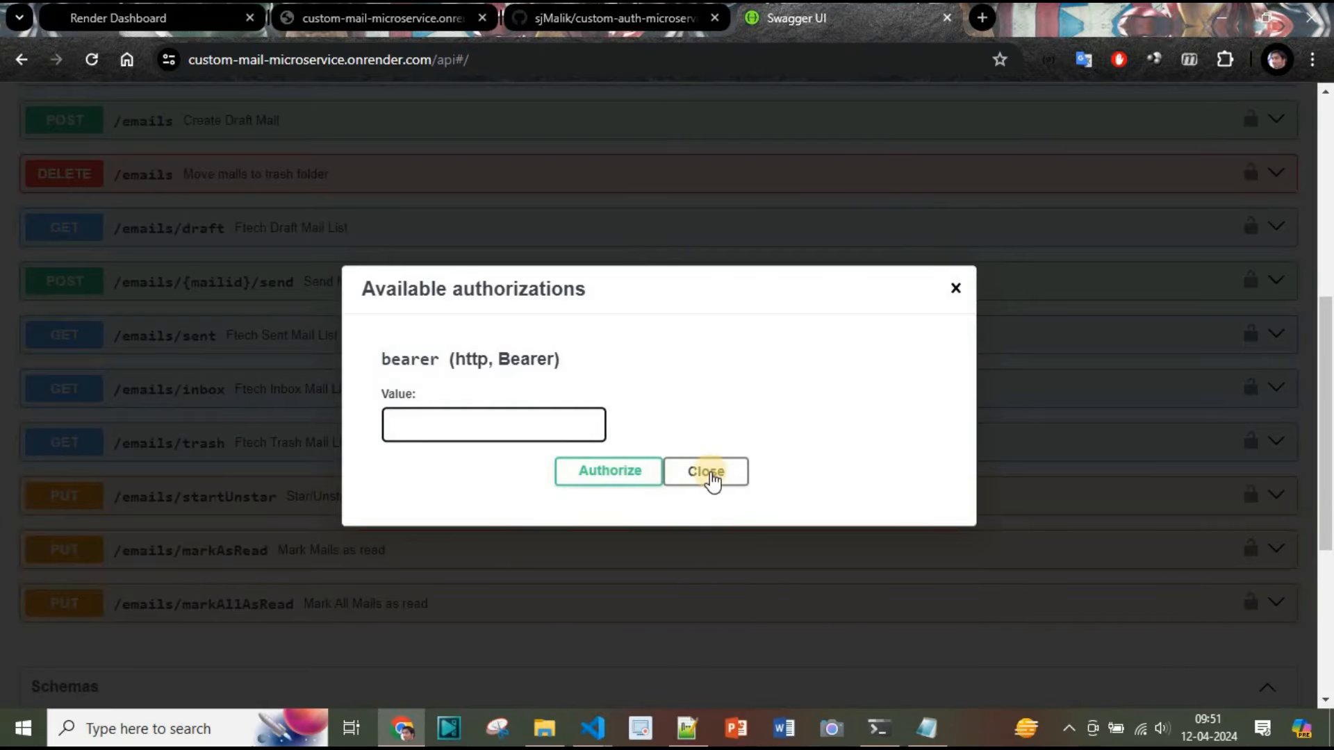
pyautogui.click(713, 478)
pyautogui.scroll(7, 501, 504)
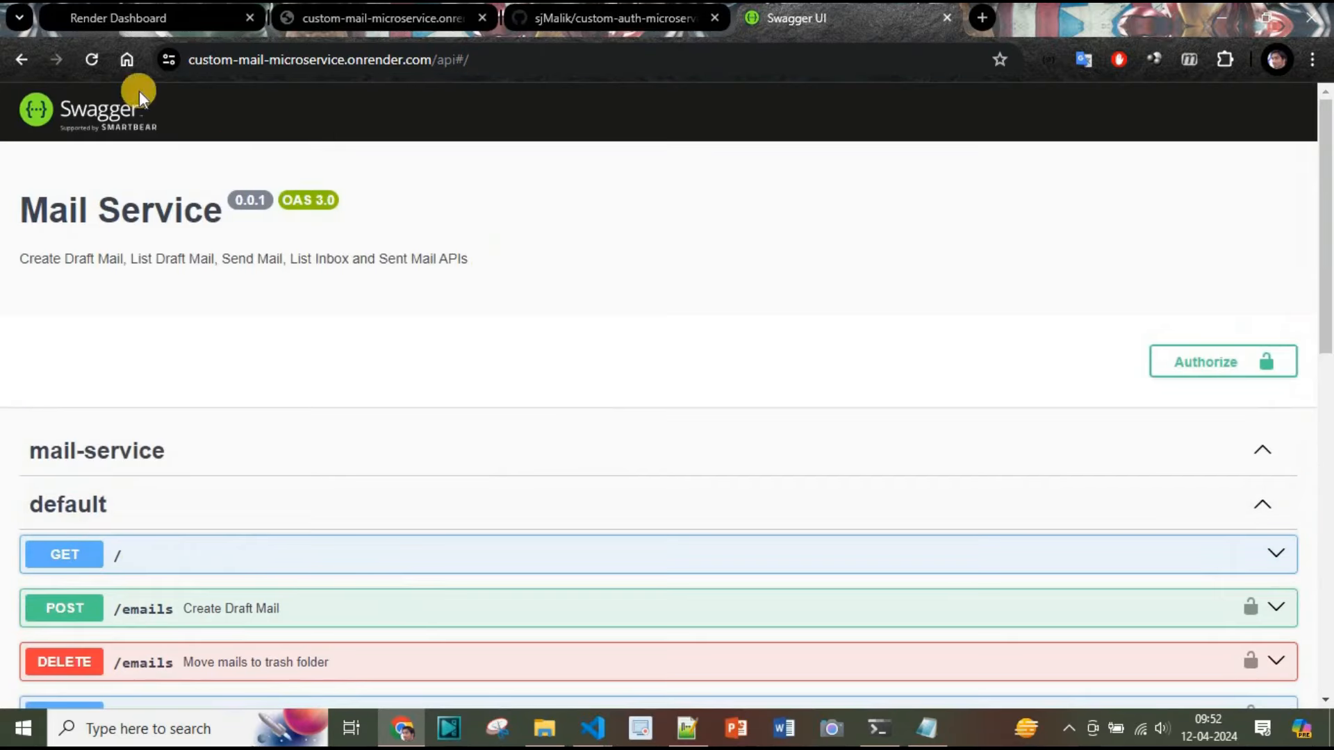
# Open custom-auth-microservice from the Render dashboard and visit its deployed URL in a new tab
pyautogui.click(105, 29)
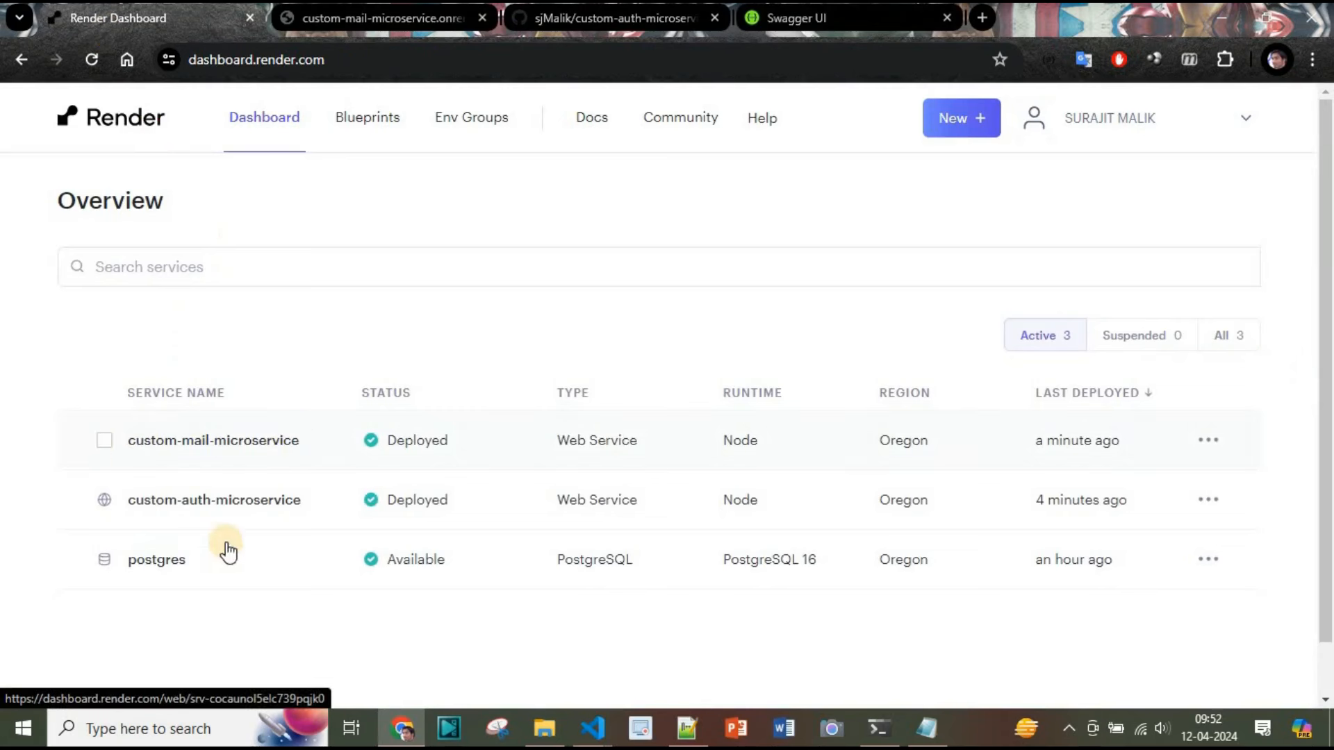
pyautogui.click(223, 505)
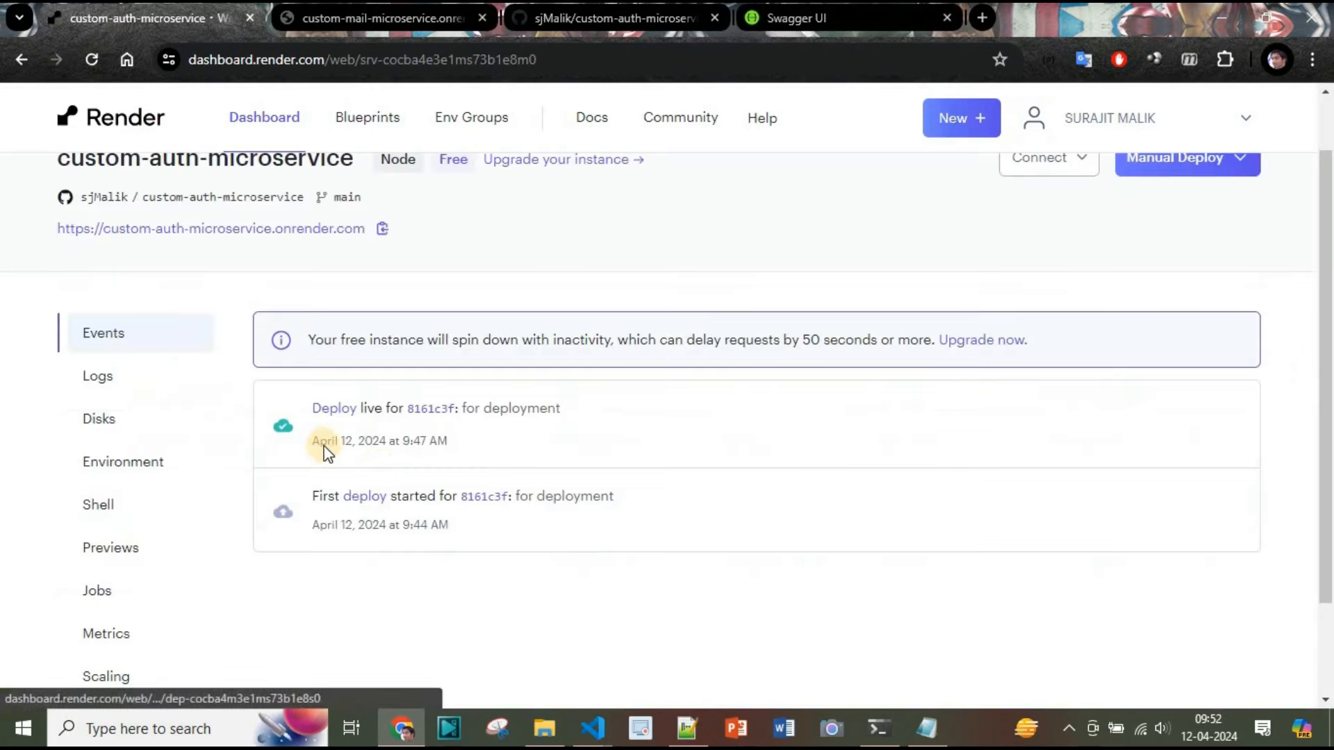
pyautogui.click(318, 229)
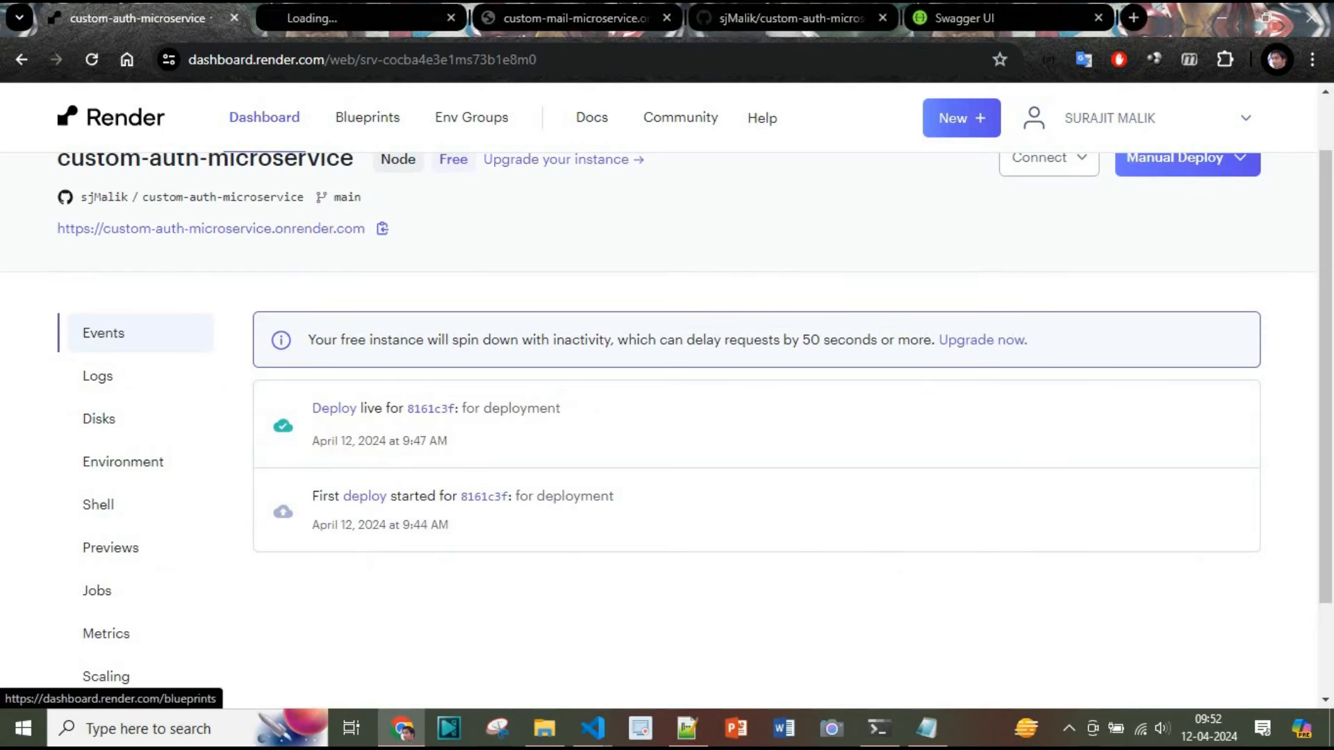
pyautogui.click(344, 15)
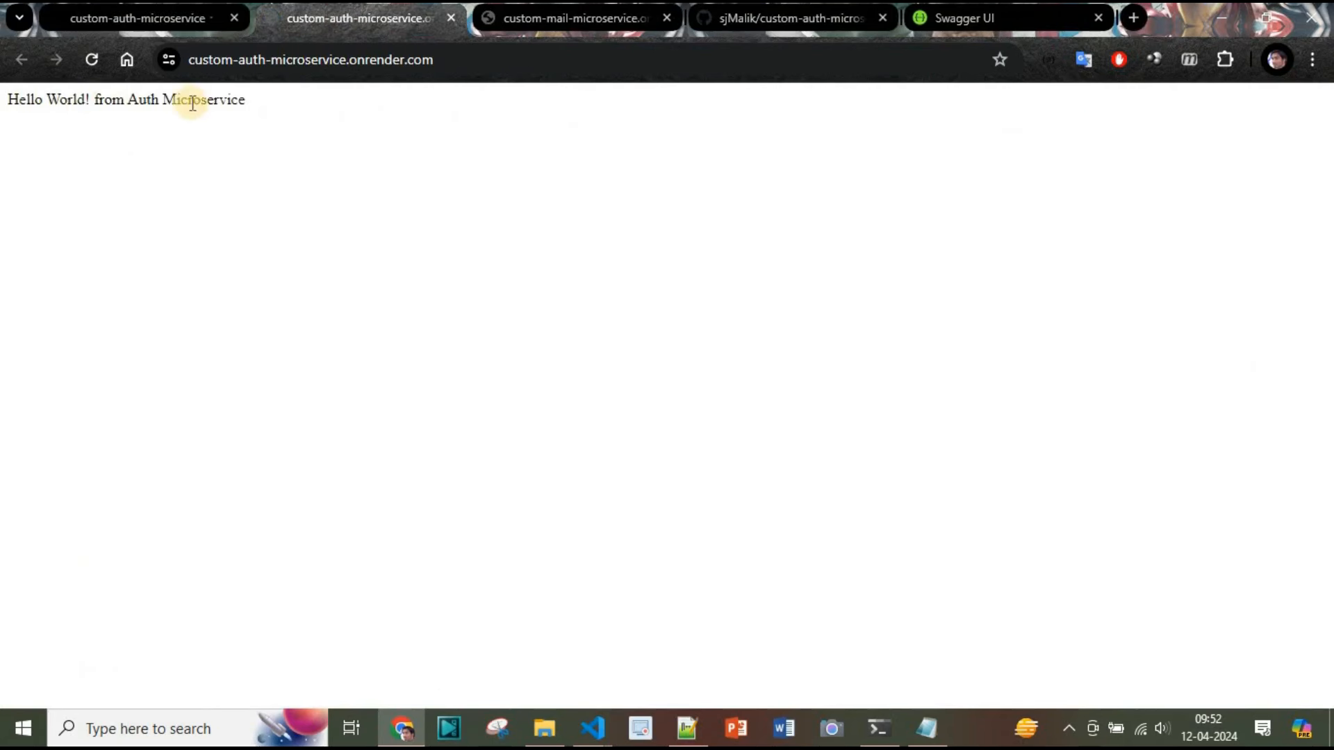
# Append /api to the auth service URL to open its Swagger documentation
pyautogui.click(499, 64)
pyautogui.click(507, 62)
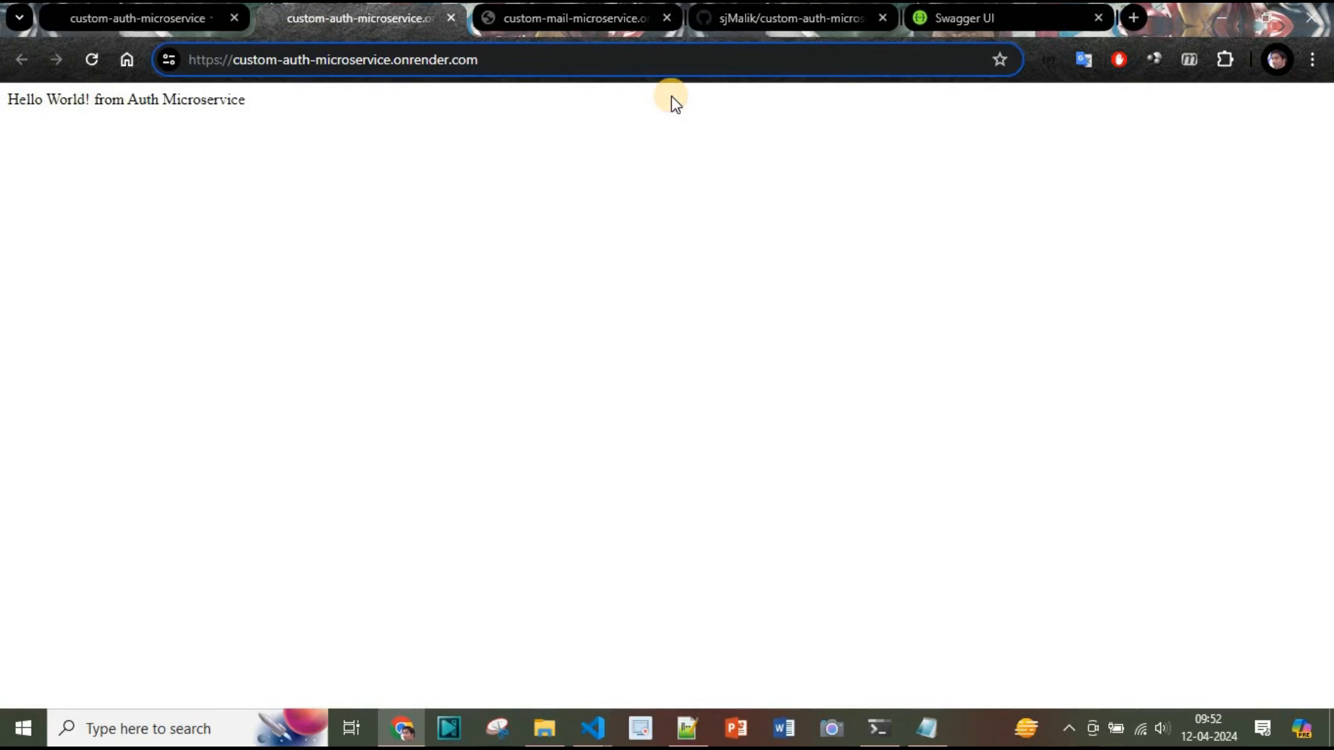
pyautogui.write('/api')
pyautogui.press('Return')
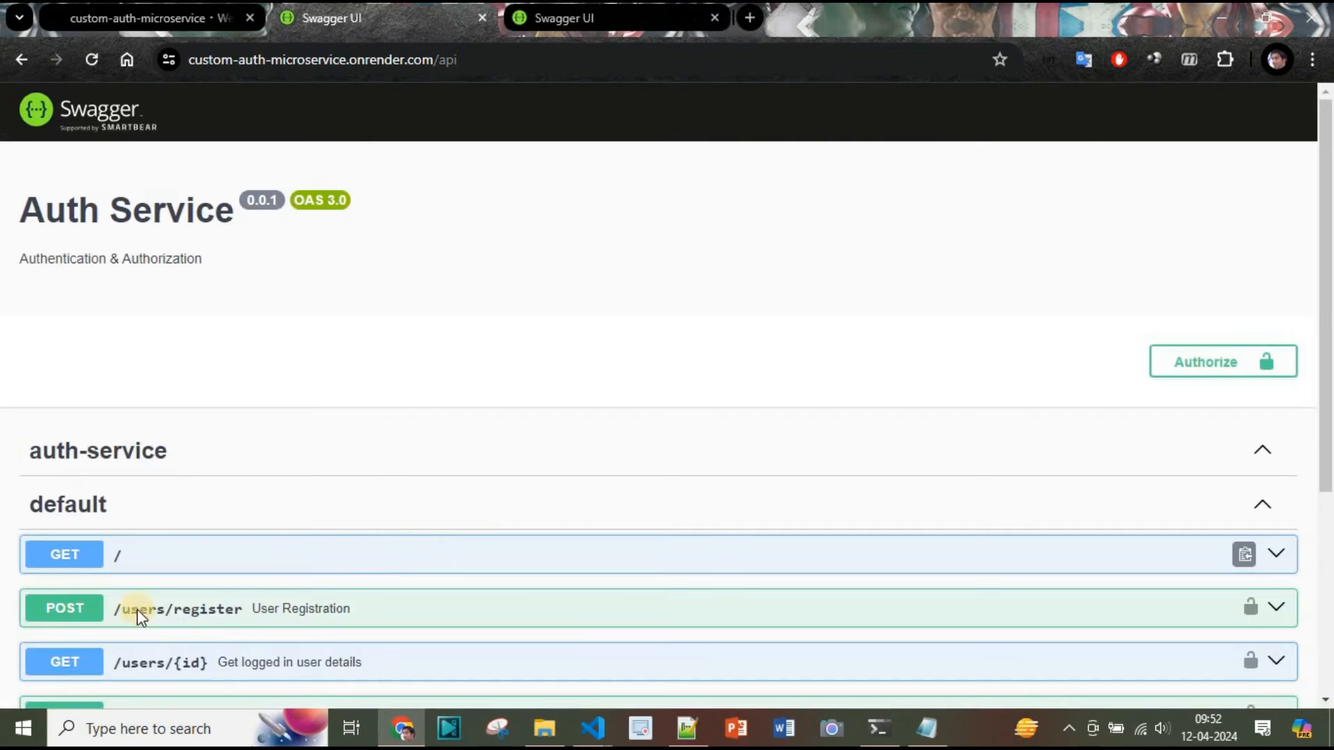
# Execute the POST /users/register request in the auth service Swagger with the test user's email, password, first and last name
pyautogui.scroll(-3, 291, 404)
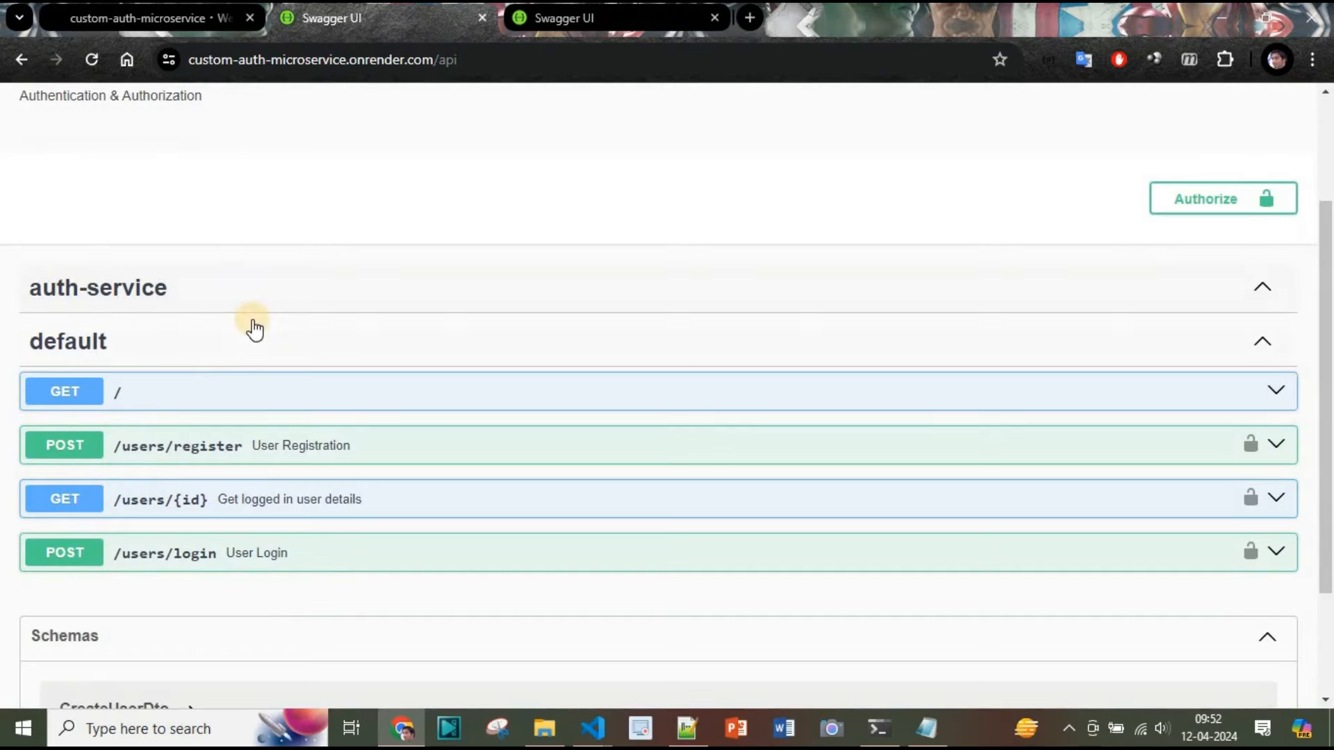
pyautogui.scroll(3, 253, 327)
pyautogui.scroll(-3, 189, 356)
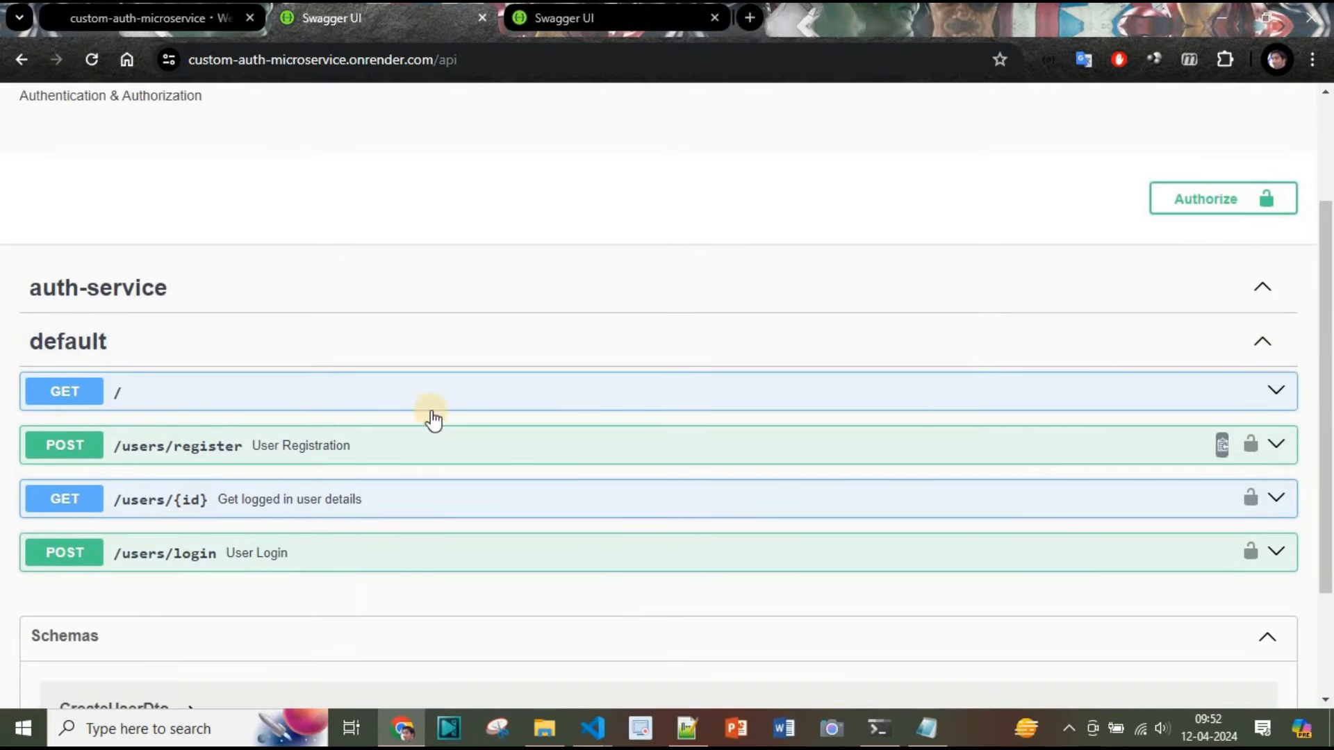
pyautogui.scroll(1, 723, 360)
pyautogui.scroll(-1, 651, 413)
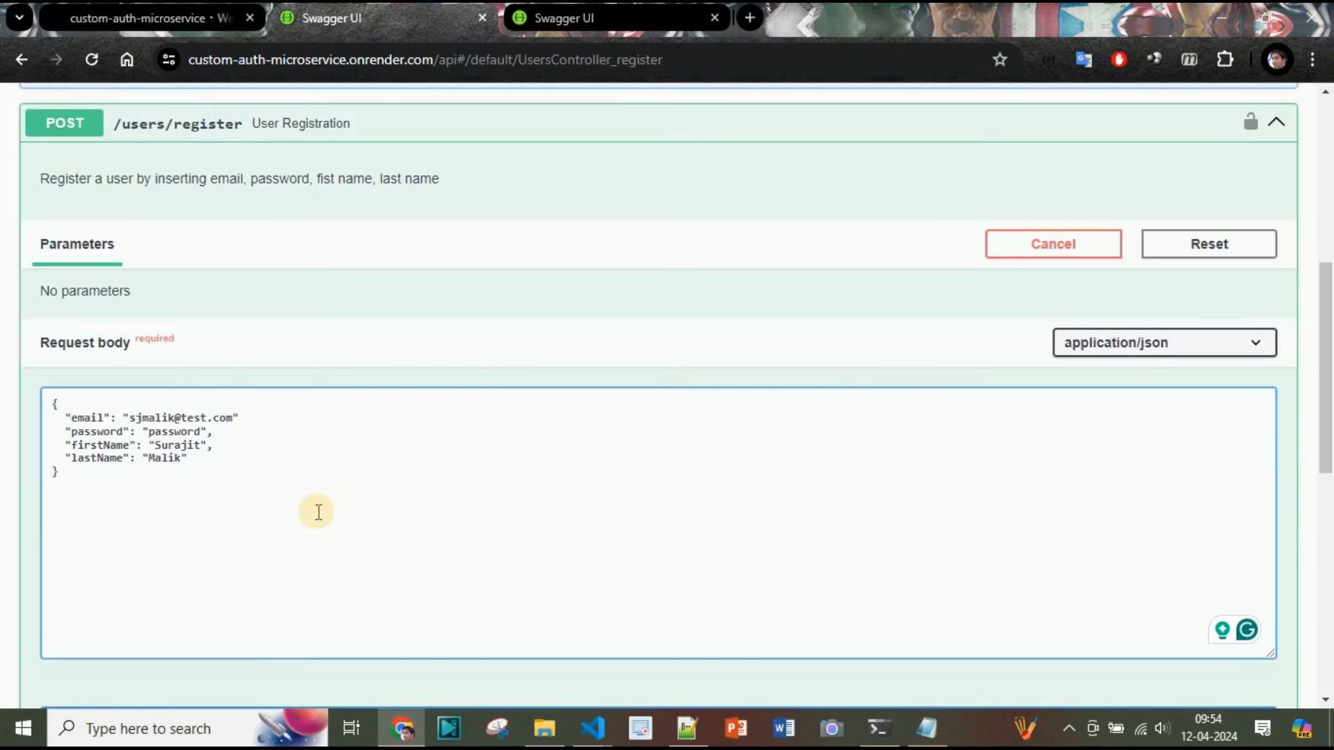
pyautogui.scroll(2, 317, 512)
pyautogui.scroll(-2, 120, 510)
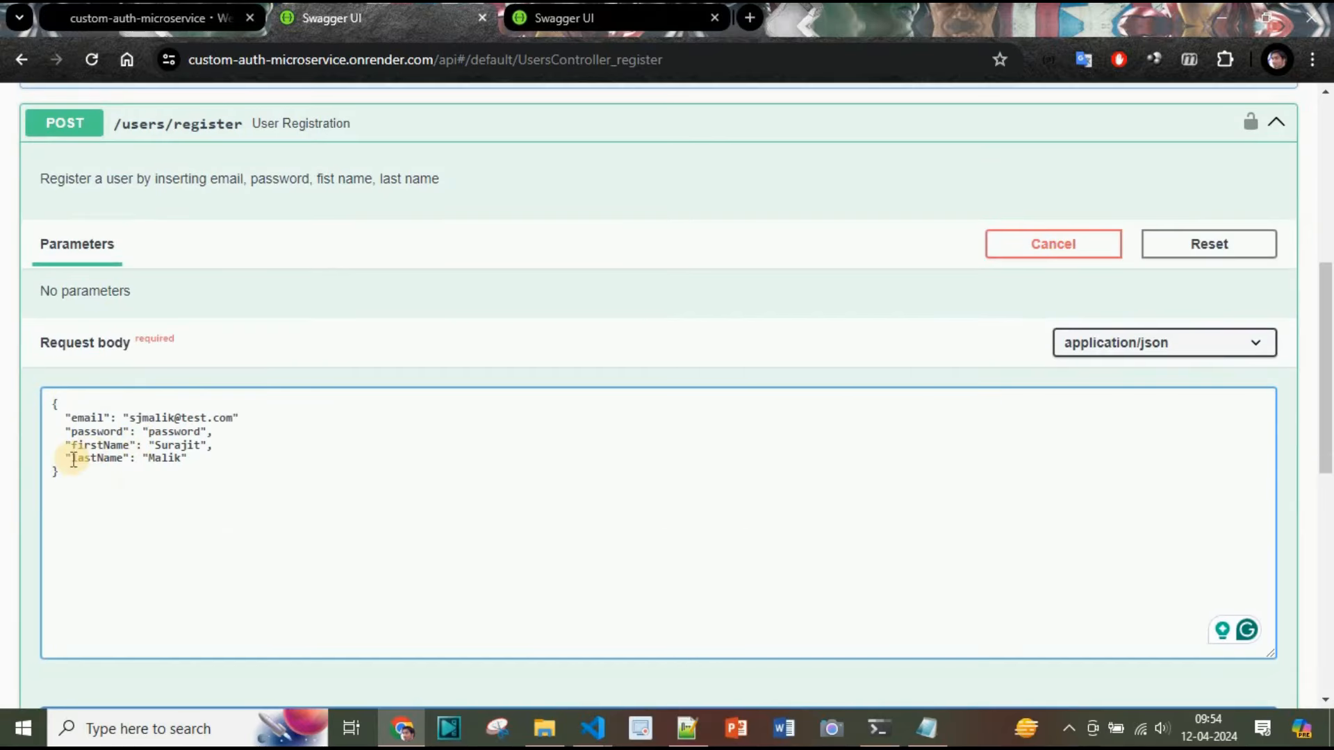
pyautogui.scroll(-2, 102, 424)
pyautogui.click(415, 564)
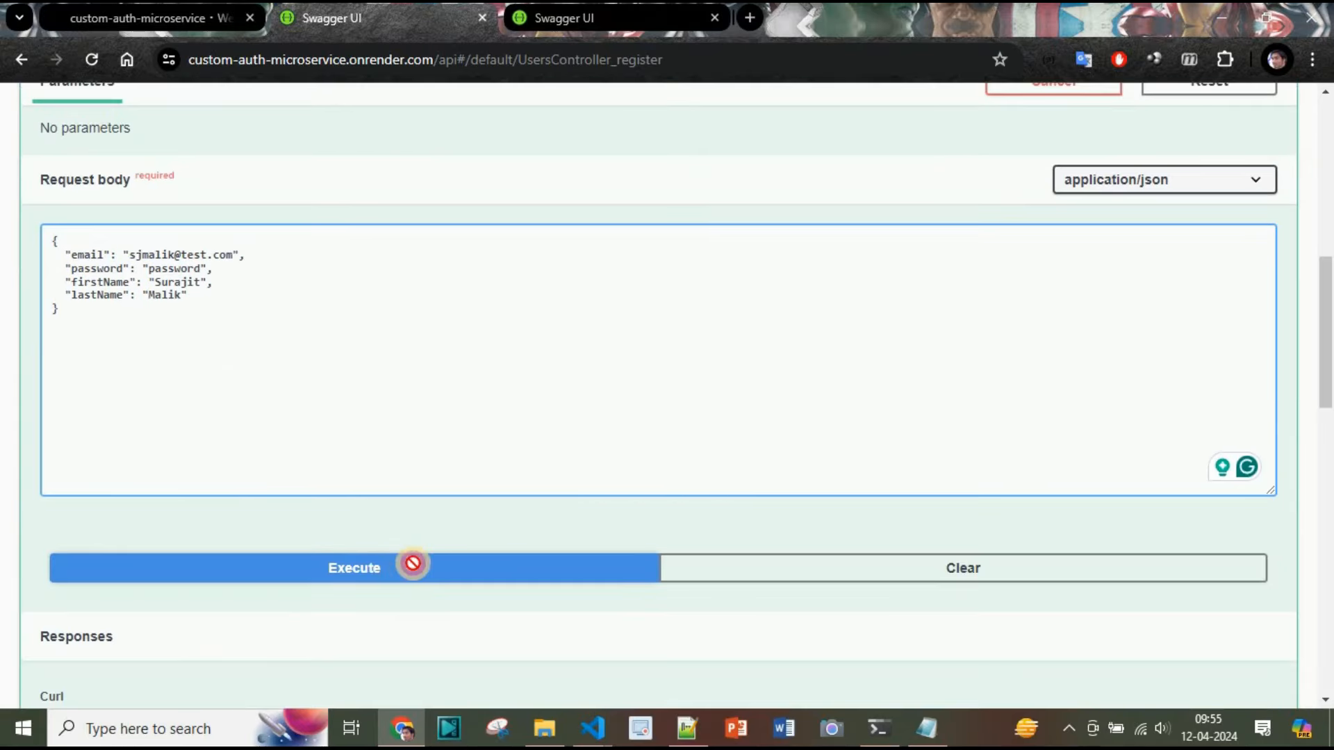
pyautogui.scroll(-6, 851, 418)
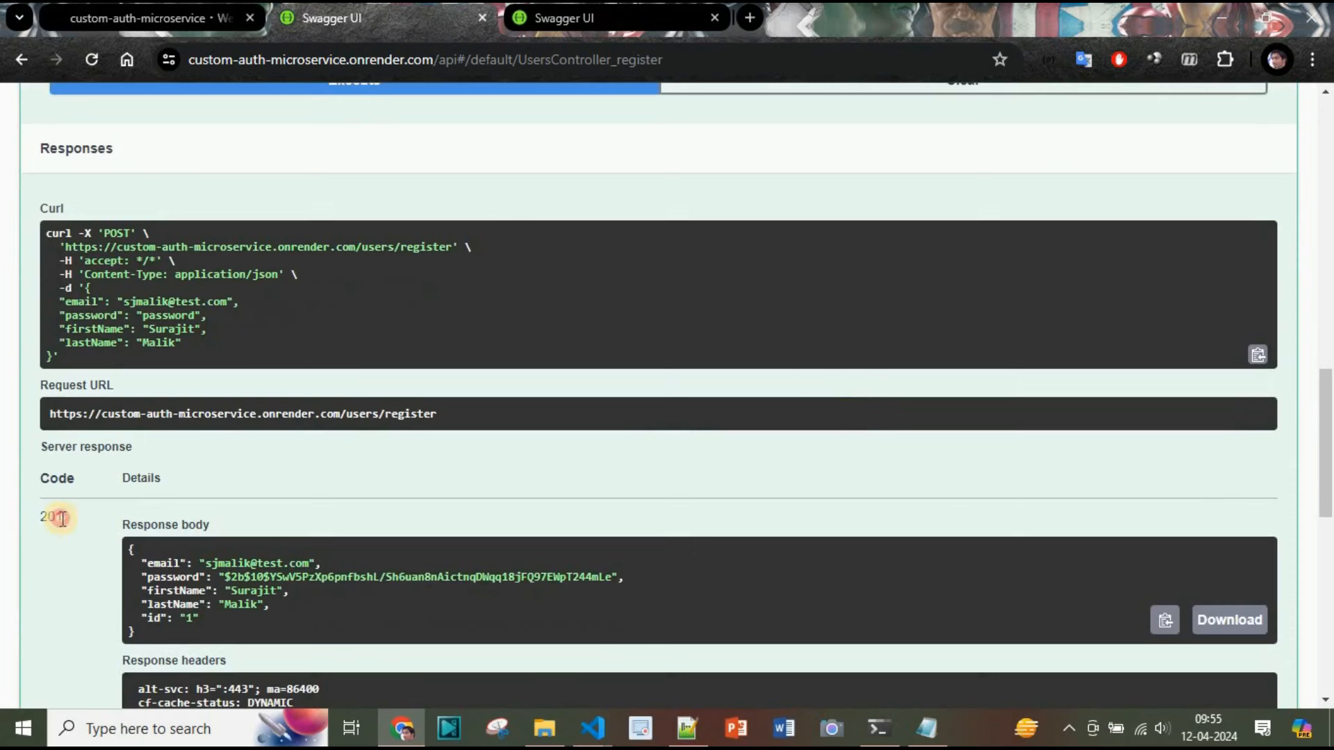
# Copy the registered email from the registration request body and collapse the registration endpoint
pyautogui.scroll(6, 727, 534)
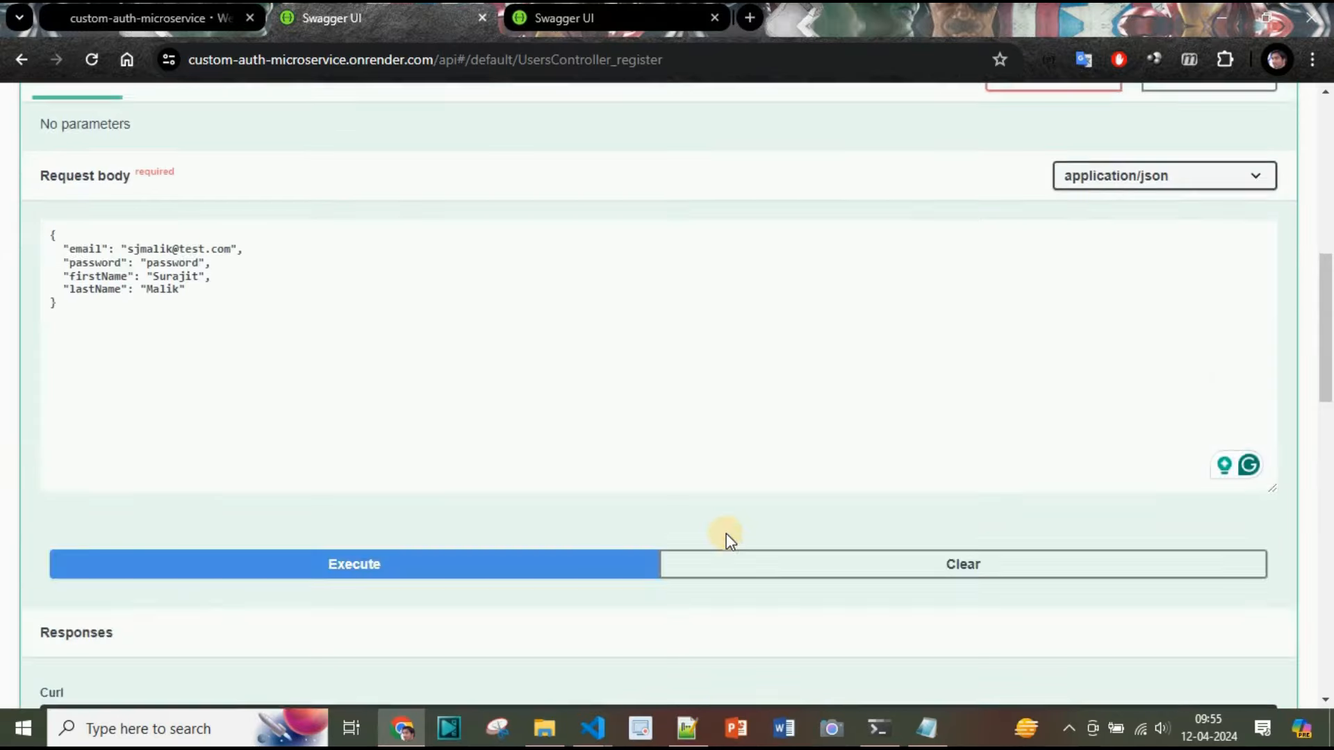
pyautogui.scroll(4, 727, 534)
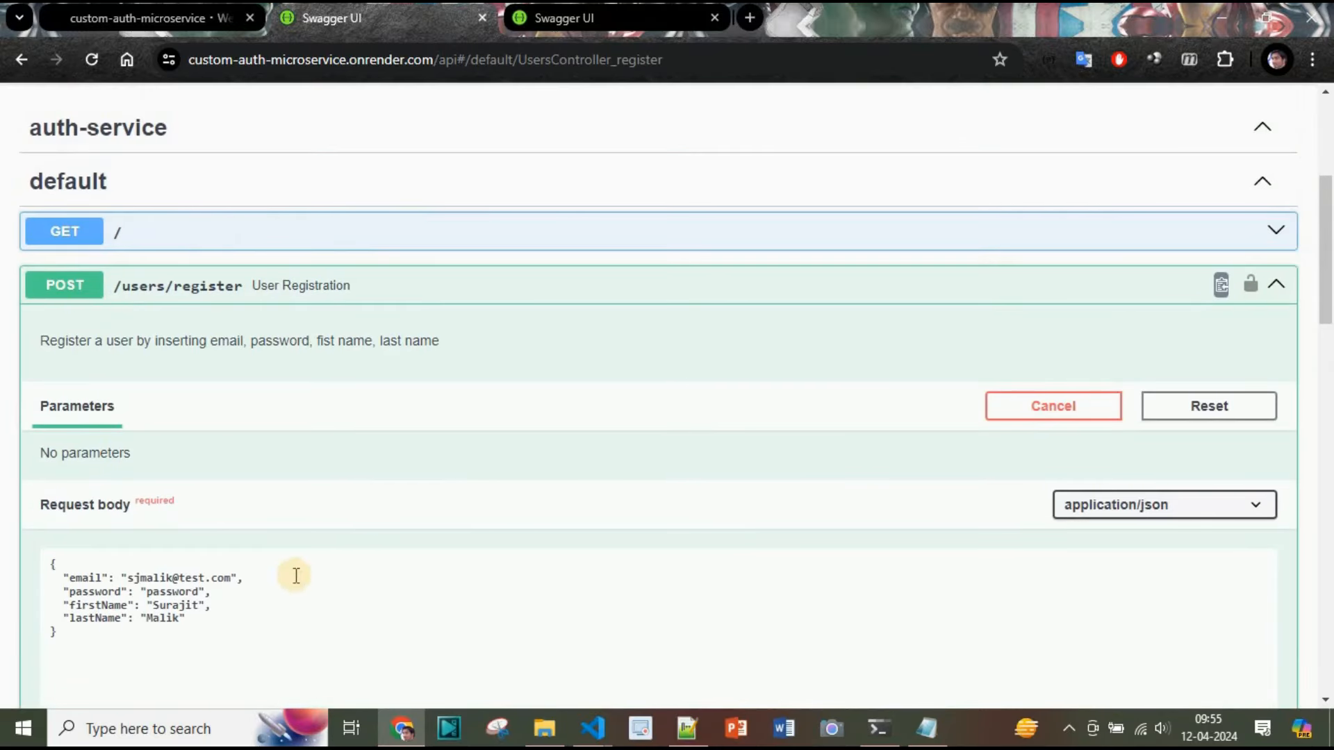
pyautogui.click(130, 576)
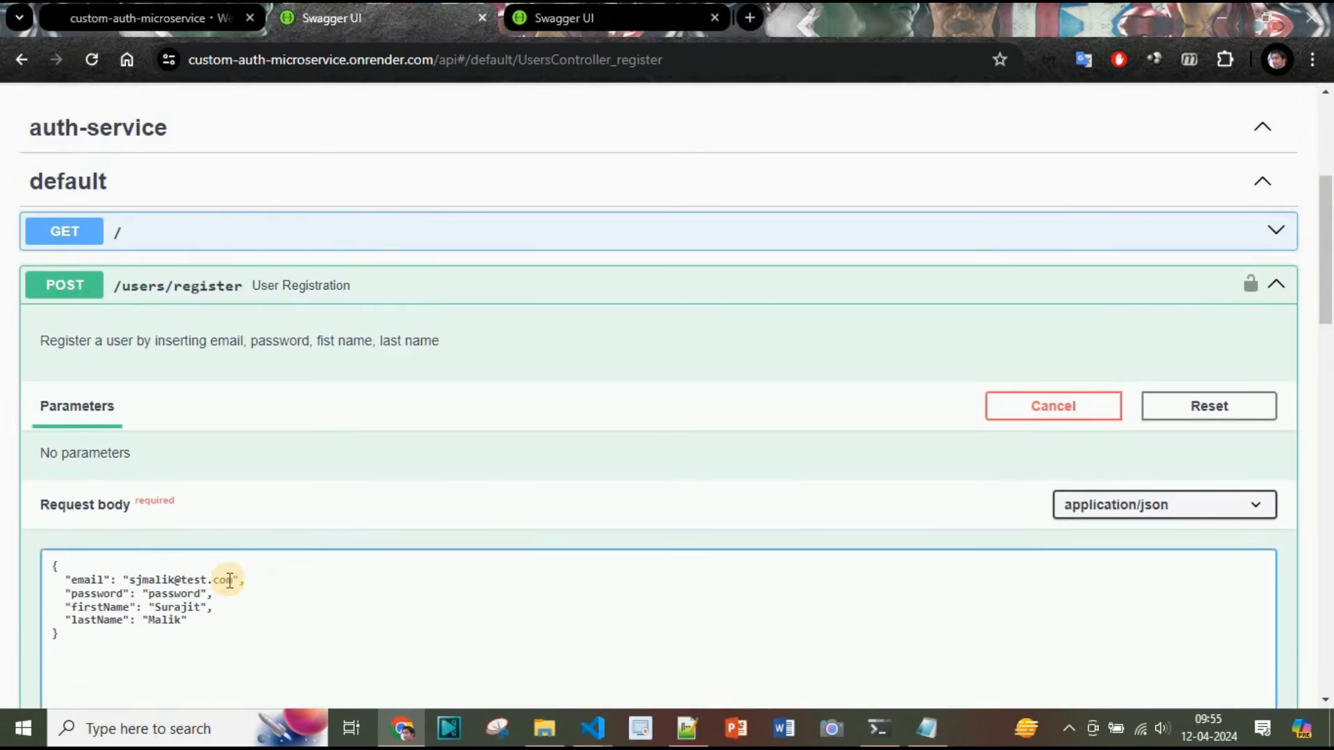
pyautogui.keyDown('shift'); pyautogui.click(235, 578); pyautogui.keyUp('shift')
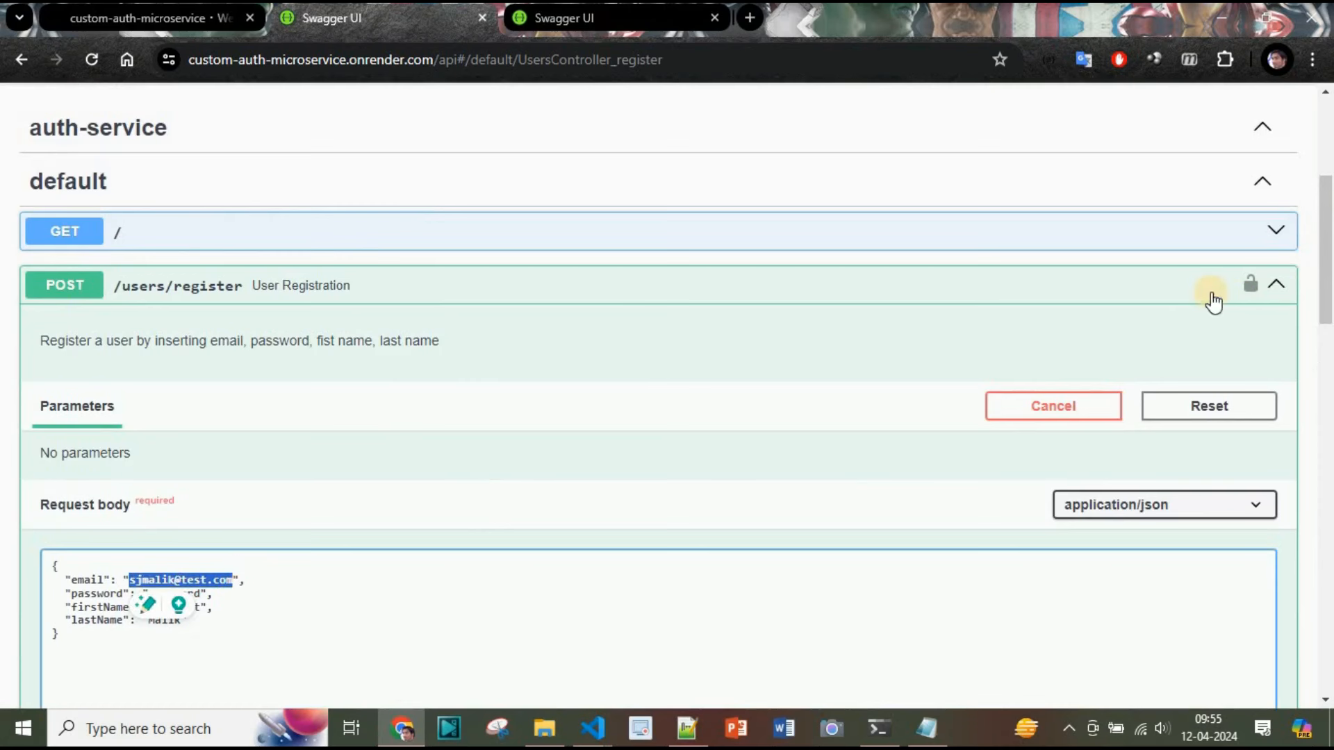
pyautogui.click(1277, 285)
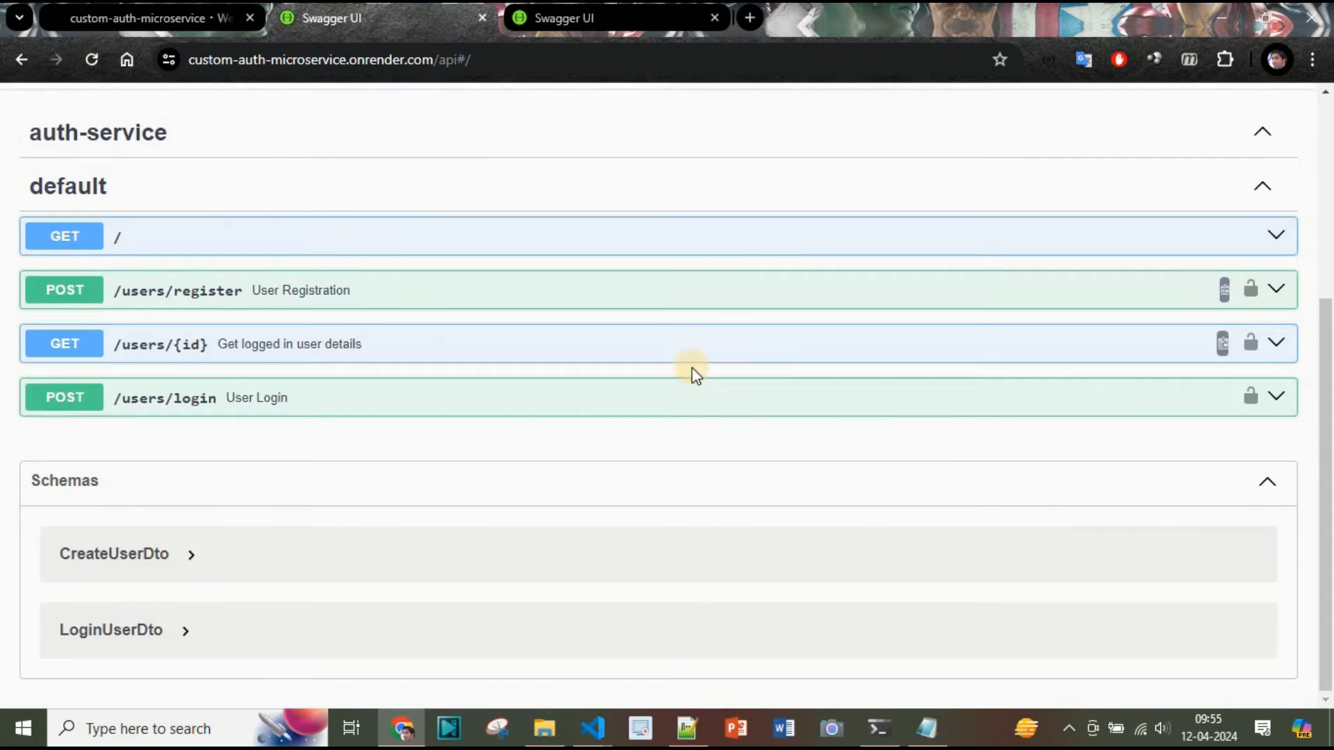
# Expand POST /users/login and execute it with the registered email and account password
pyautogui.click(1275, 400)
pyautogui.scroll(-5, 744, 435)
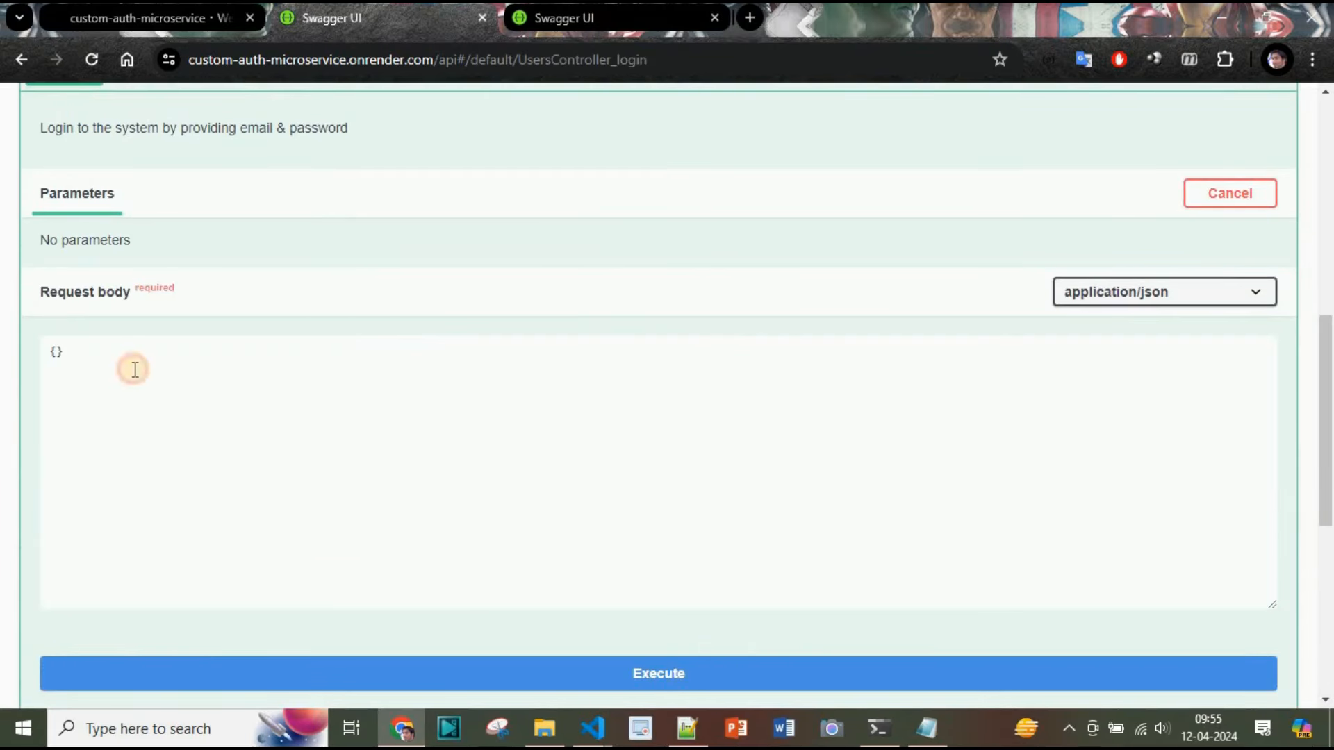
pyautogui.click(204, 404)
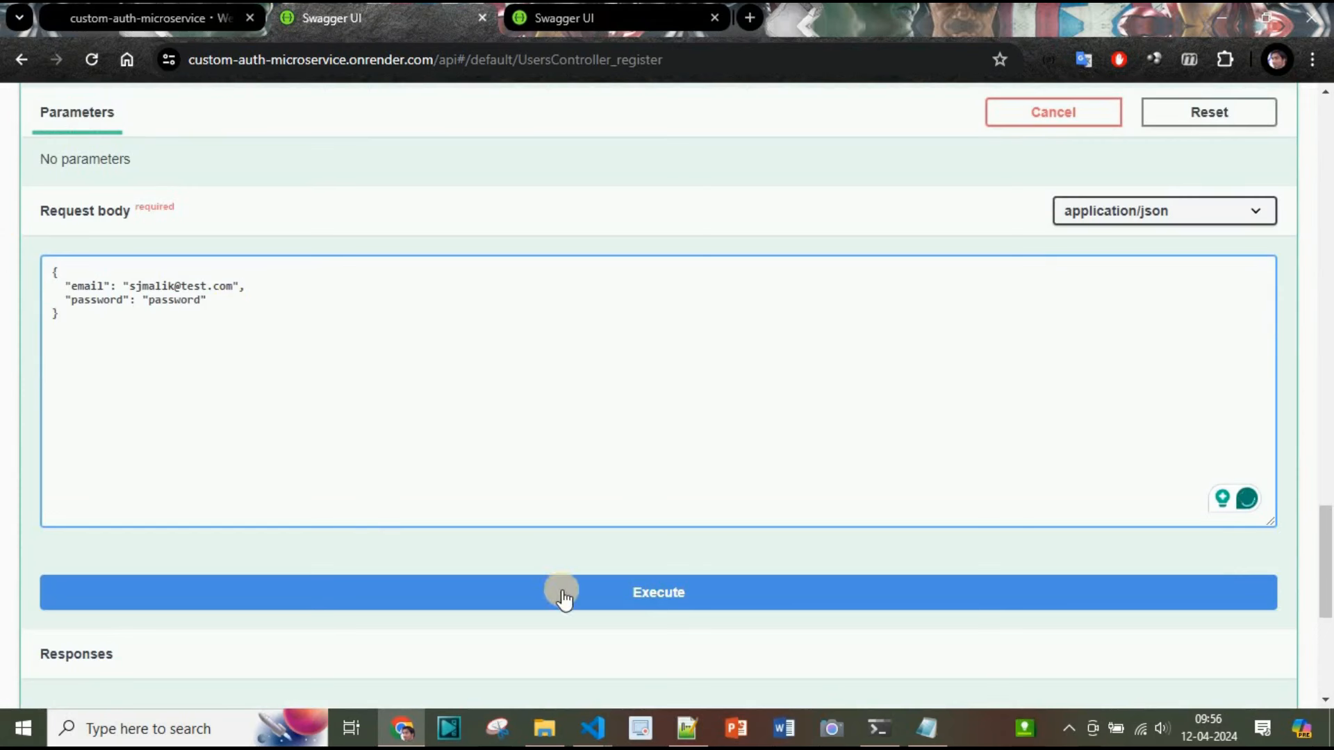
pyautogui.click(564, 596)
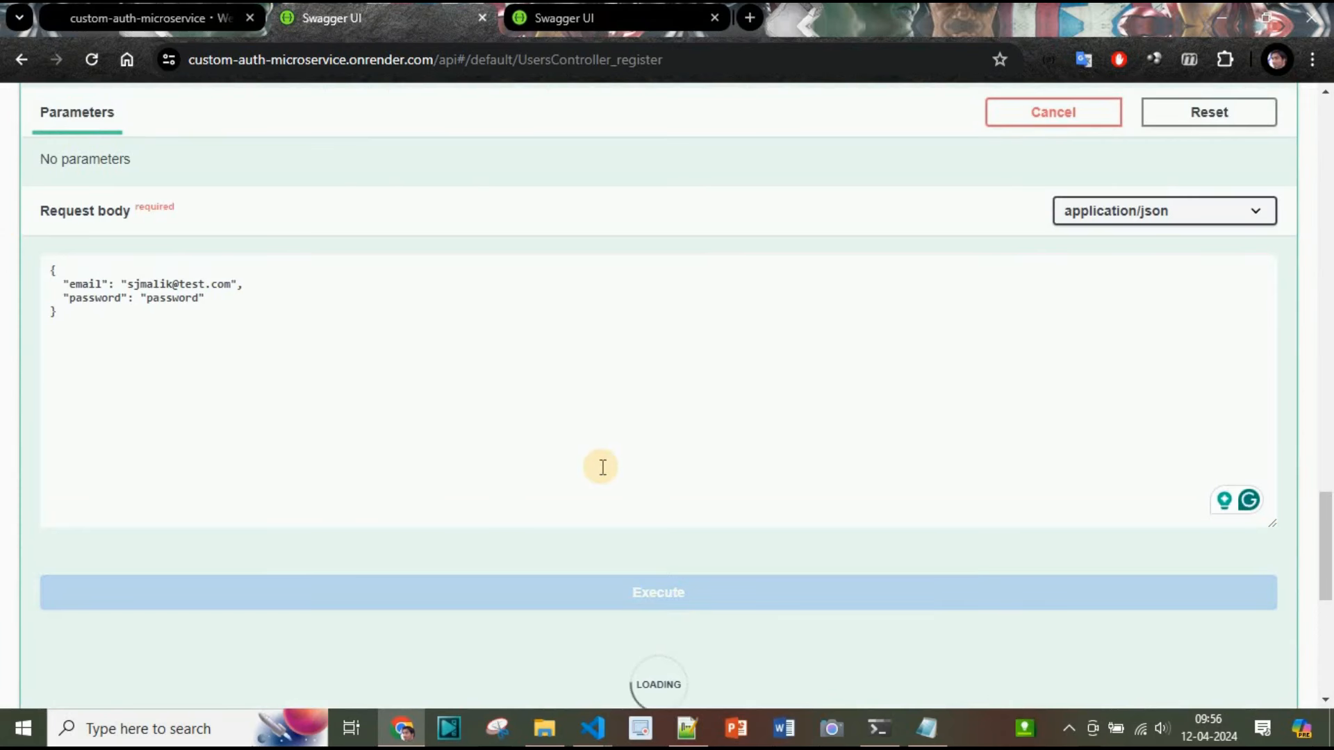
pyautogui.scroll(-6, 602, 467)
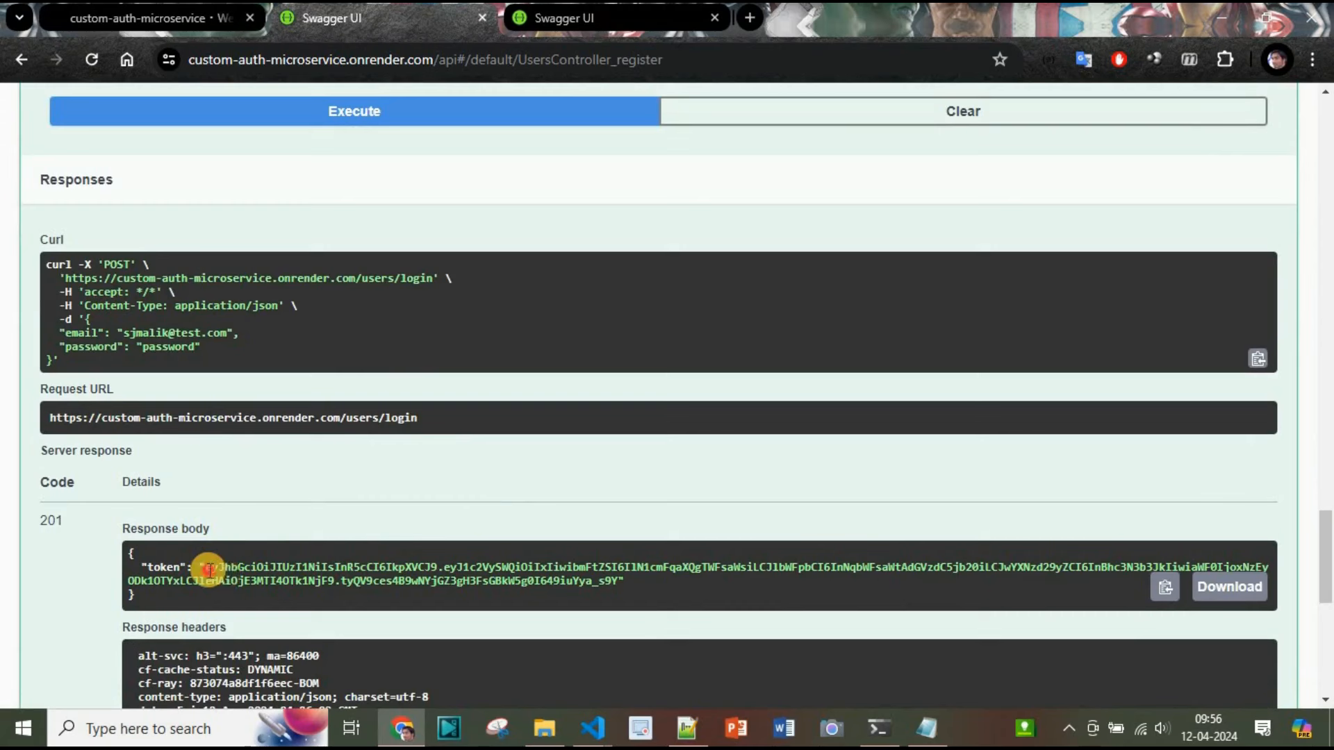
# Select and copy the JWT token from the login response body
pyautogui.moveTo(208, 564); pyautogui.dragTo(621, 583)
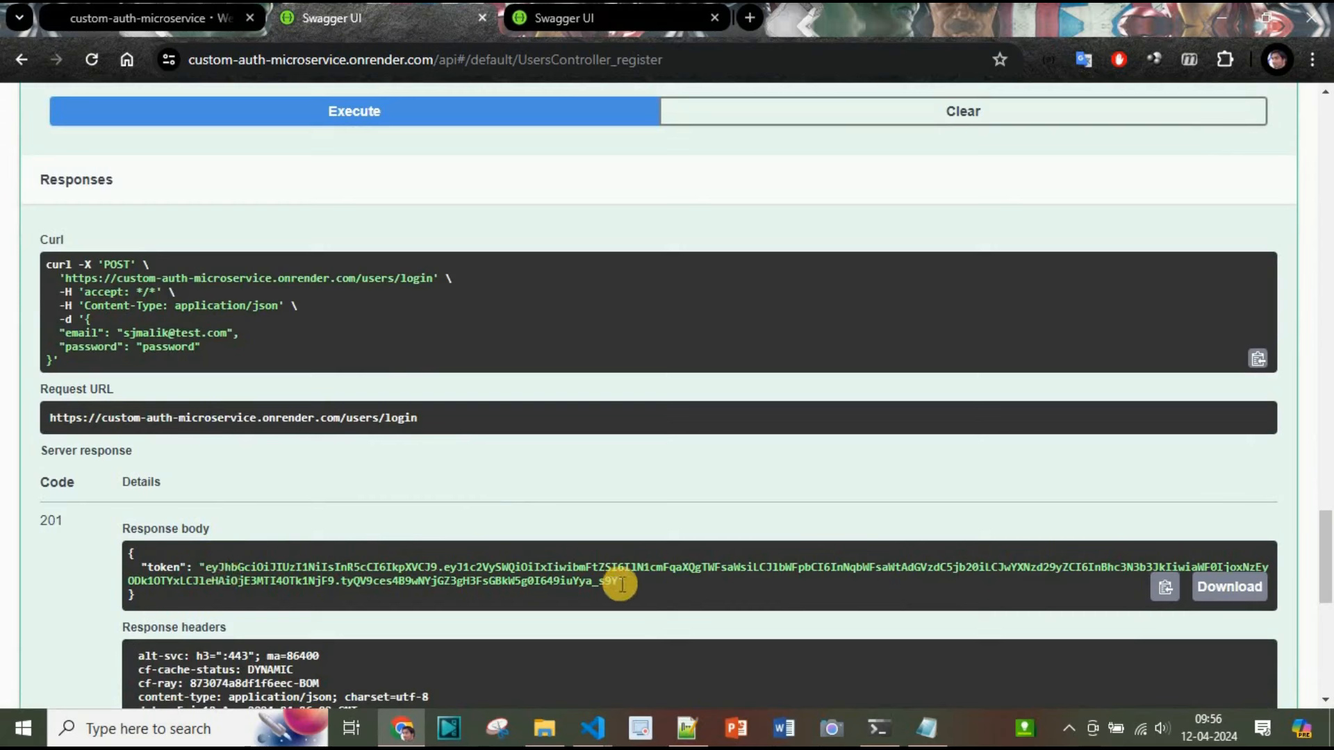
pyautogui.click(392, 459)
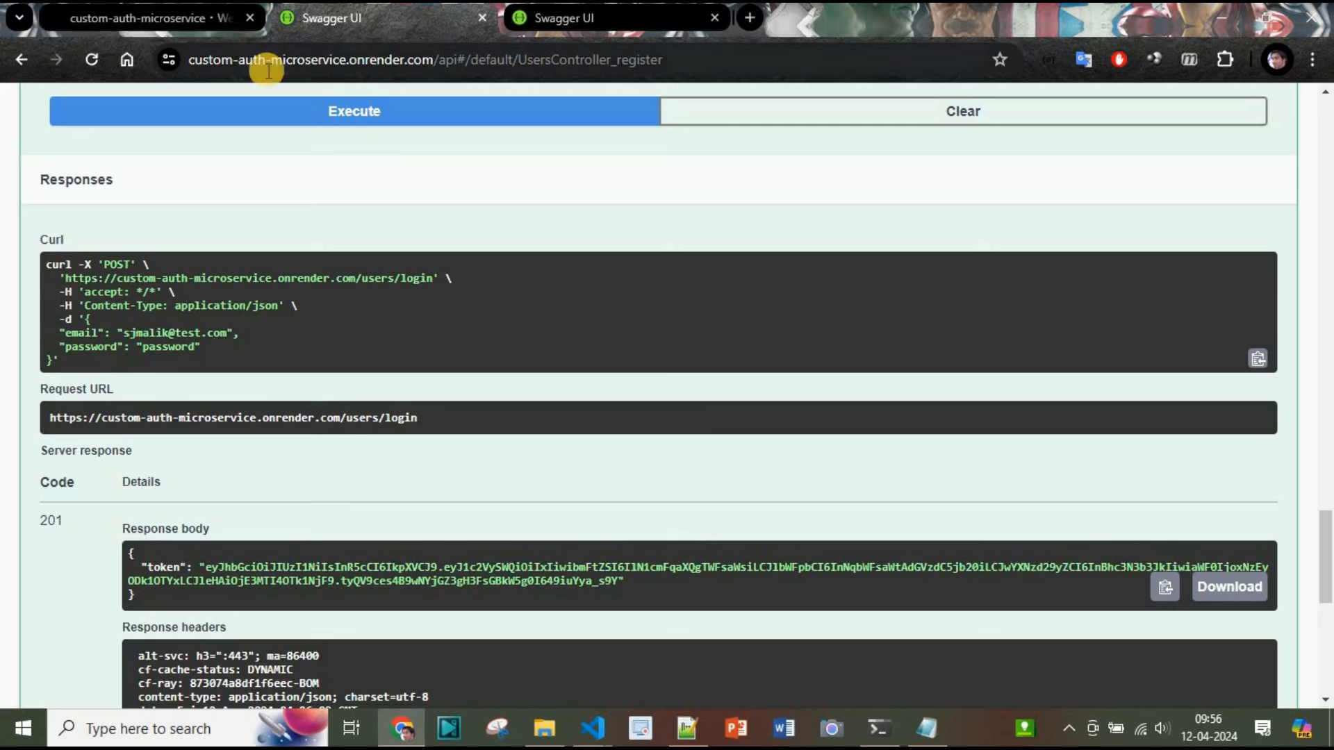
pyautogui.doubleClick(617, 586)
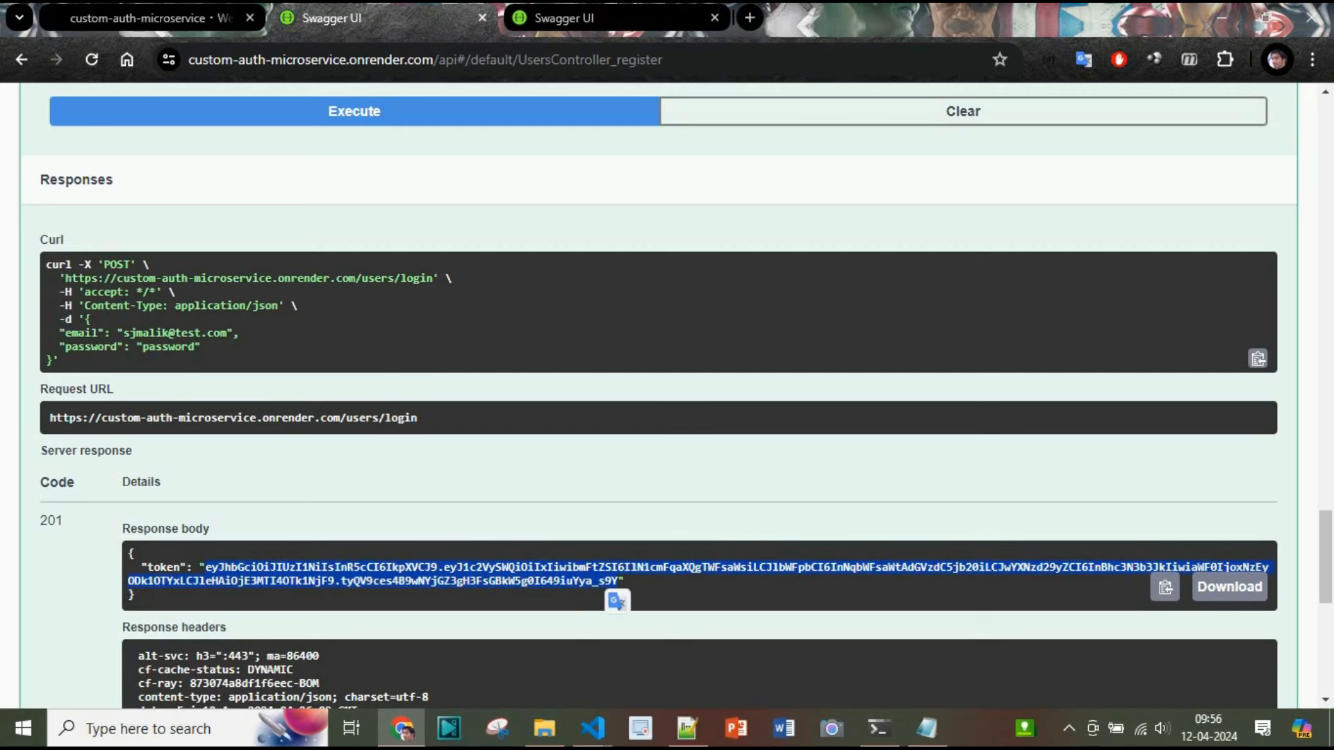
# Switch to the mail service Swagger tab and authorize it by pasting the copied bearer token
pyautogui.hotkey('ctrl', 'pageup')
pyautogui.scroll(-5, 137, 482)
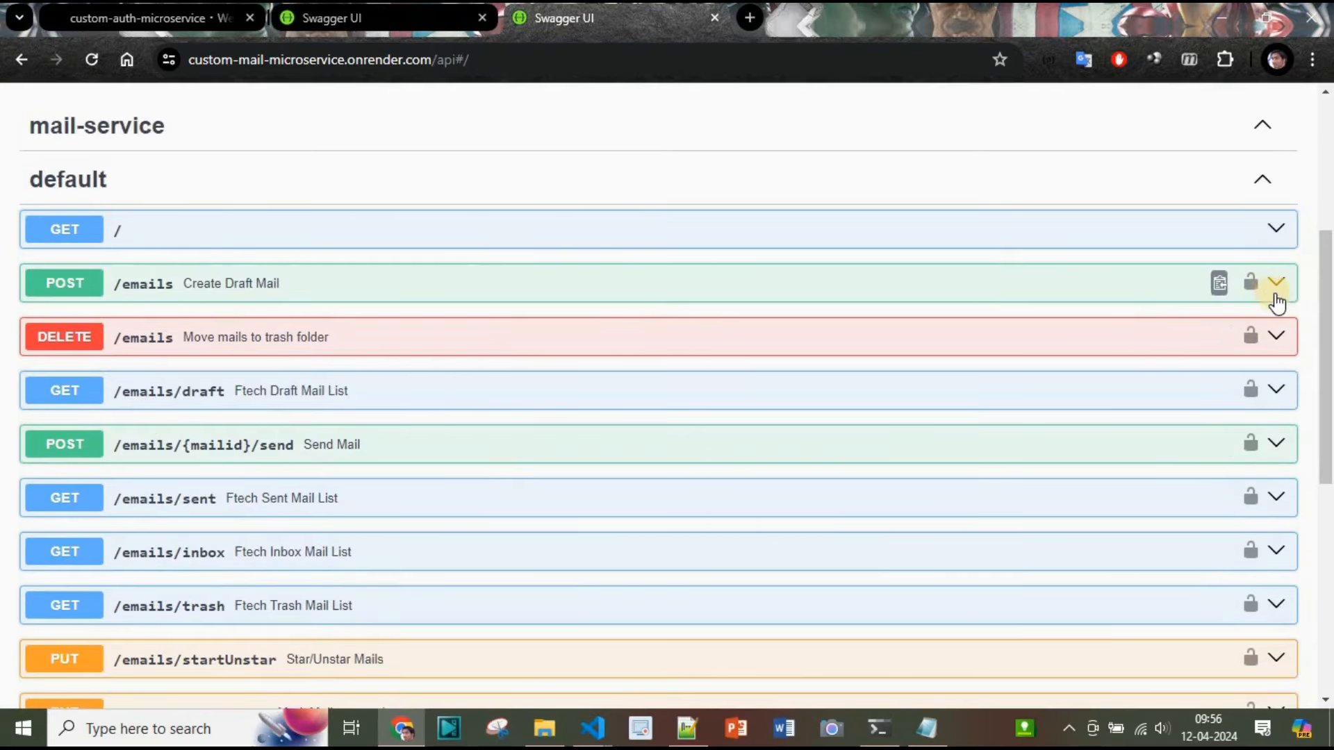
pyautogui.scroll(5, 1272, 300)
pyautogui.click(1184, 376)
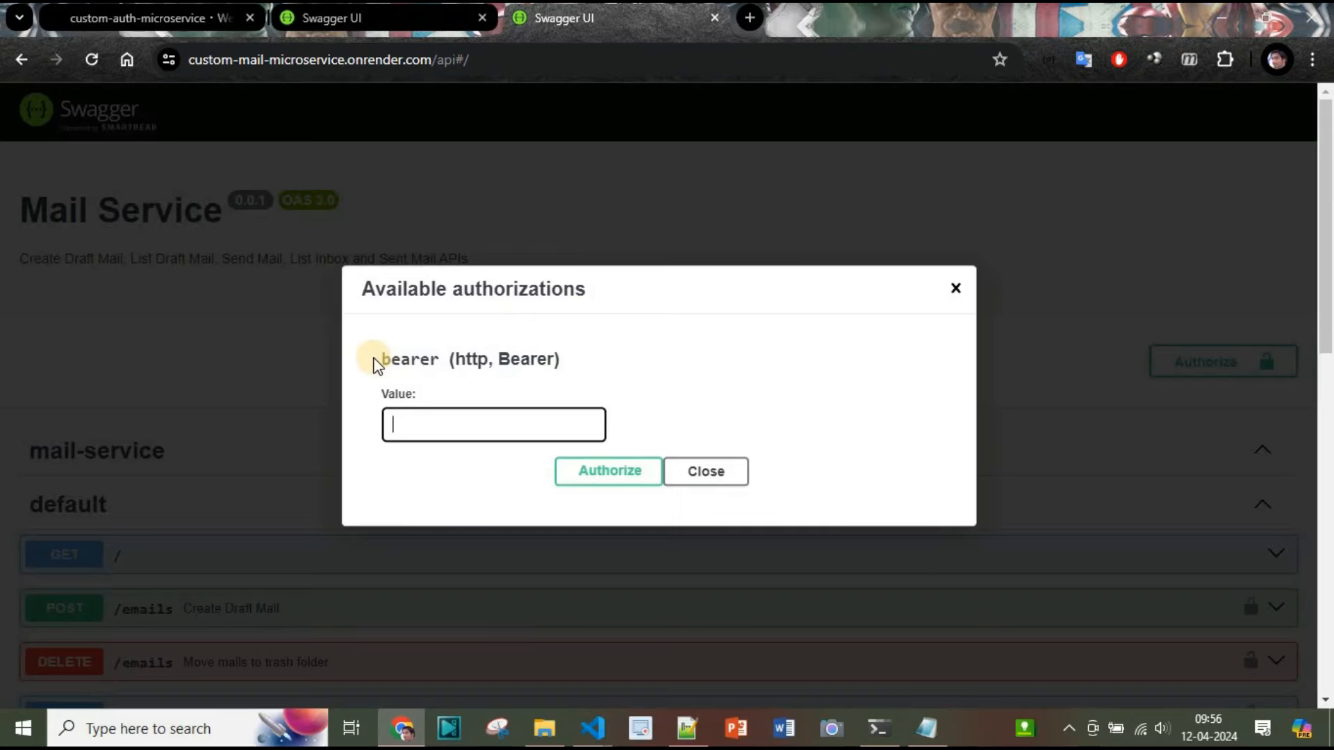
pyautogui.click(492, 425)
pyautogui.hotkey('ctrl', 'v')
pyautogui.click(615, 486)
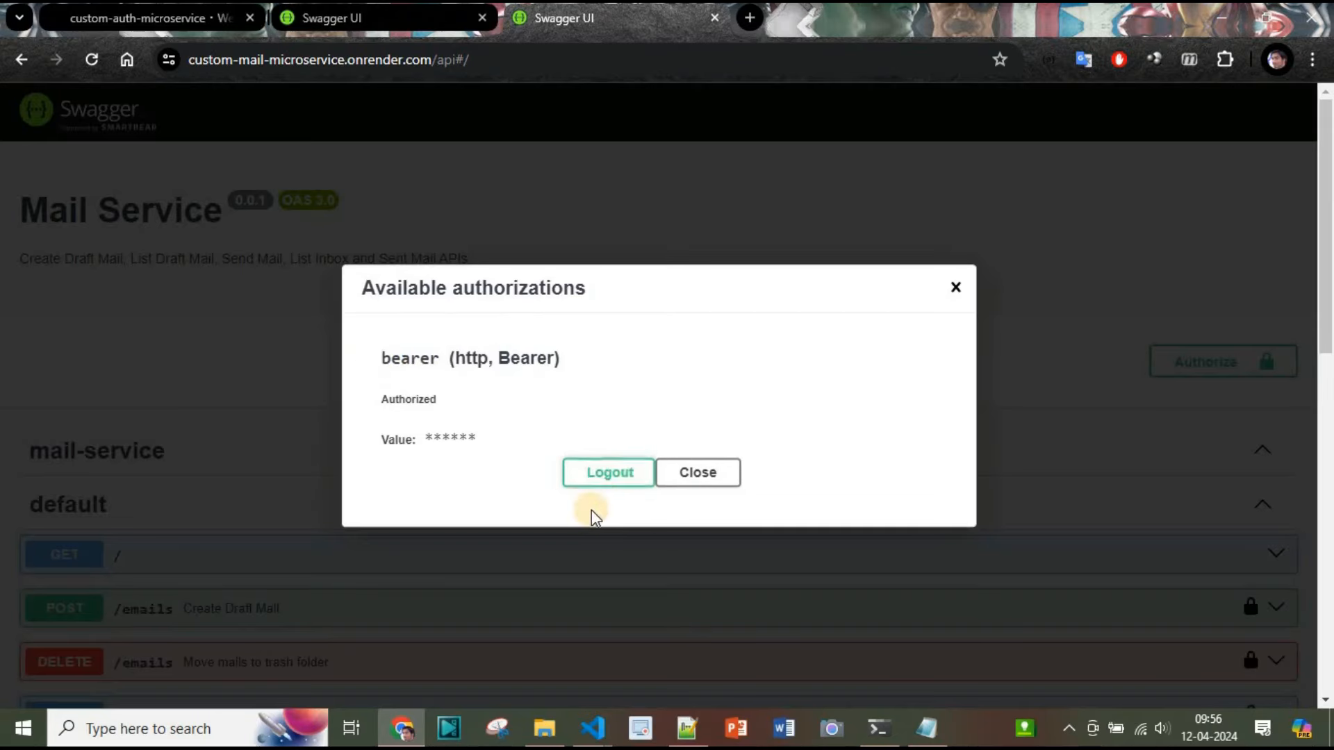
pyautogui.click(323, 368)
# Expand POST /emails Create Draft Mail, try it out with an empty body, and execute it
pyautogui.scroll(-2, 323, 368)
pyautogui.scroll(-2, 323, 368)
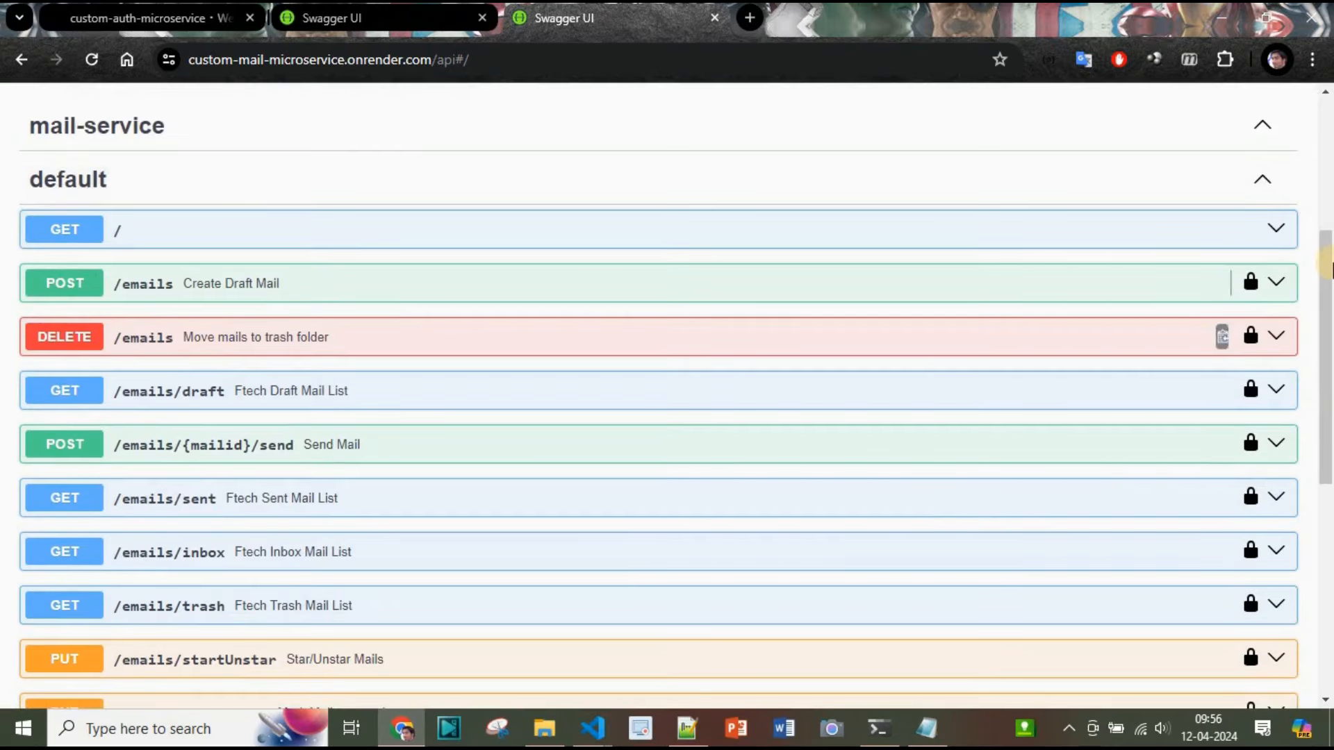
pyautogui.click(1276, 283)
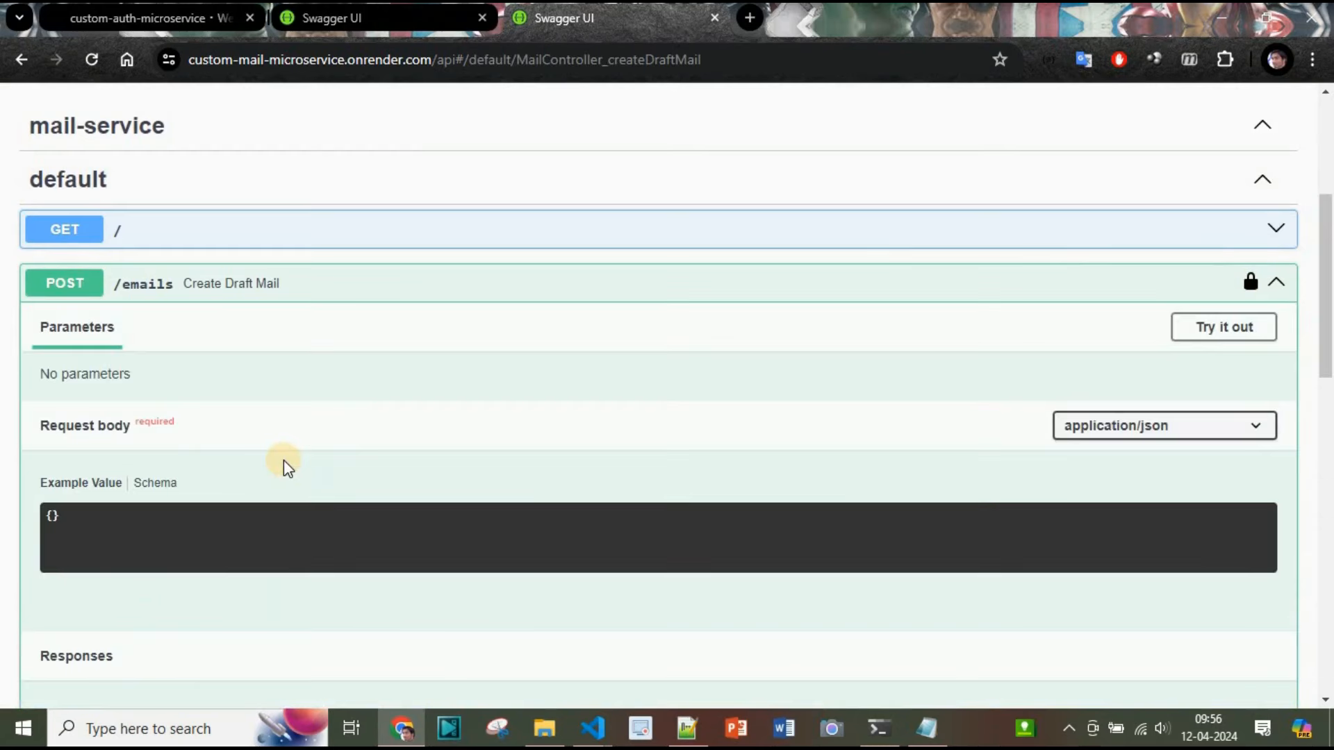
pyautogui.scroll(-2, 284, 460)
pyautogui.click(1221, 167)
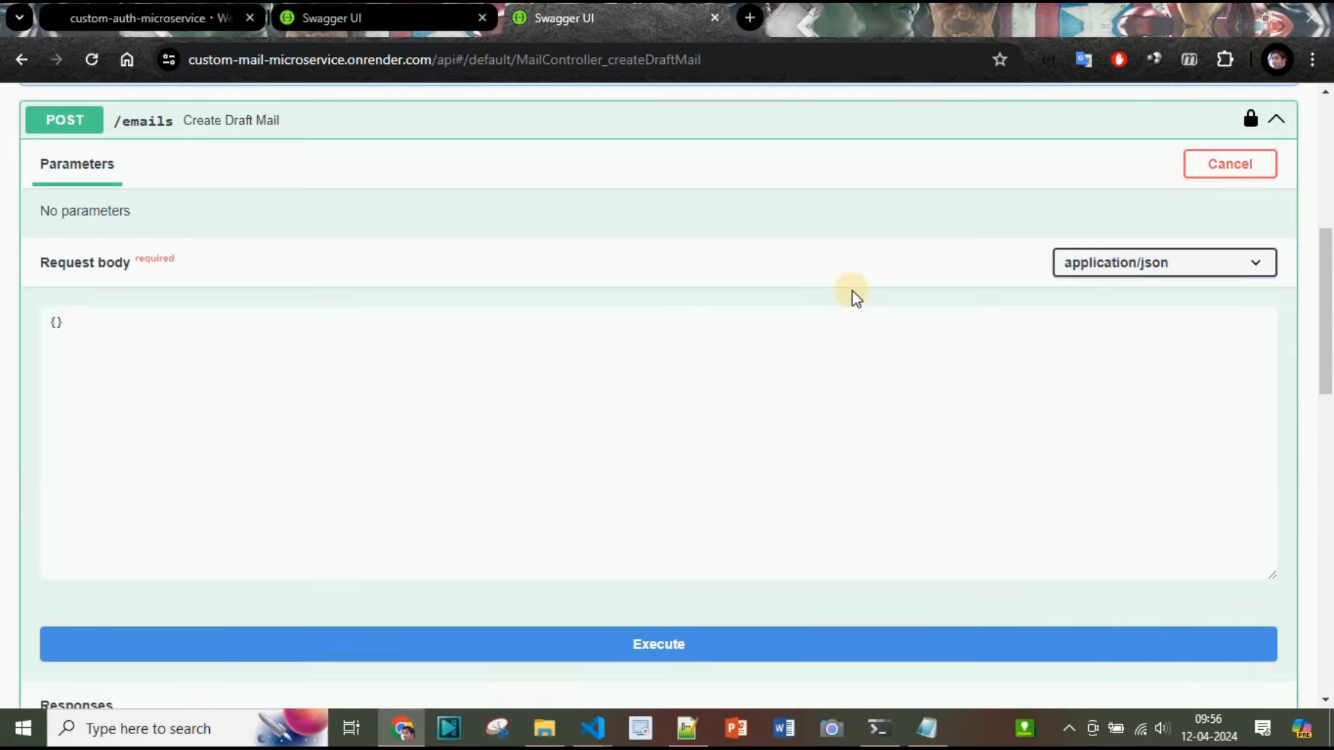
pyautogui.scroll(-4, 854, 294)
pyautogui.click(660, 319)
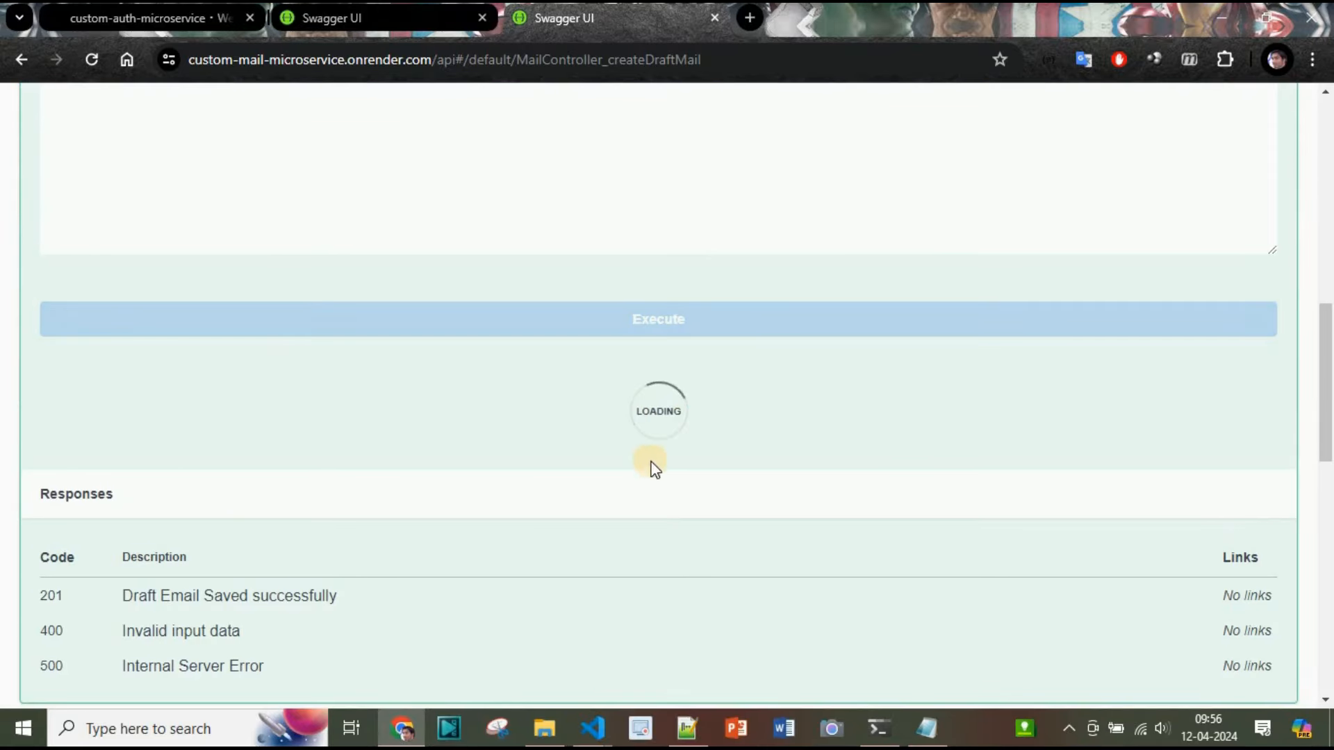
pyautogui.scroll(-3, 631, 413)
pyautogui.scroll(-2, 631, 411)
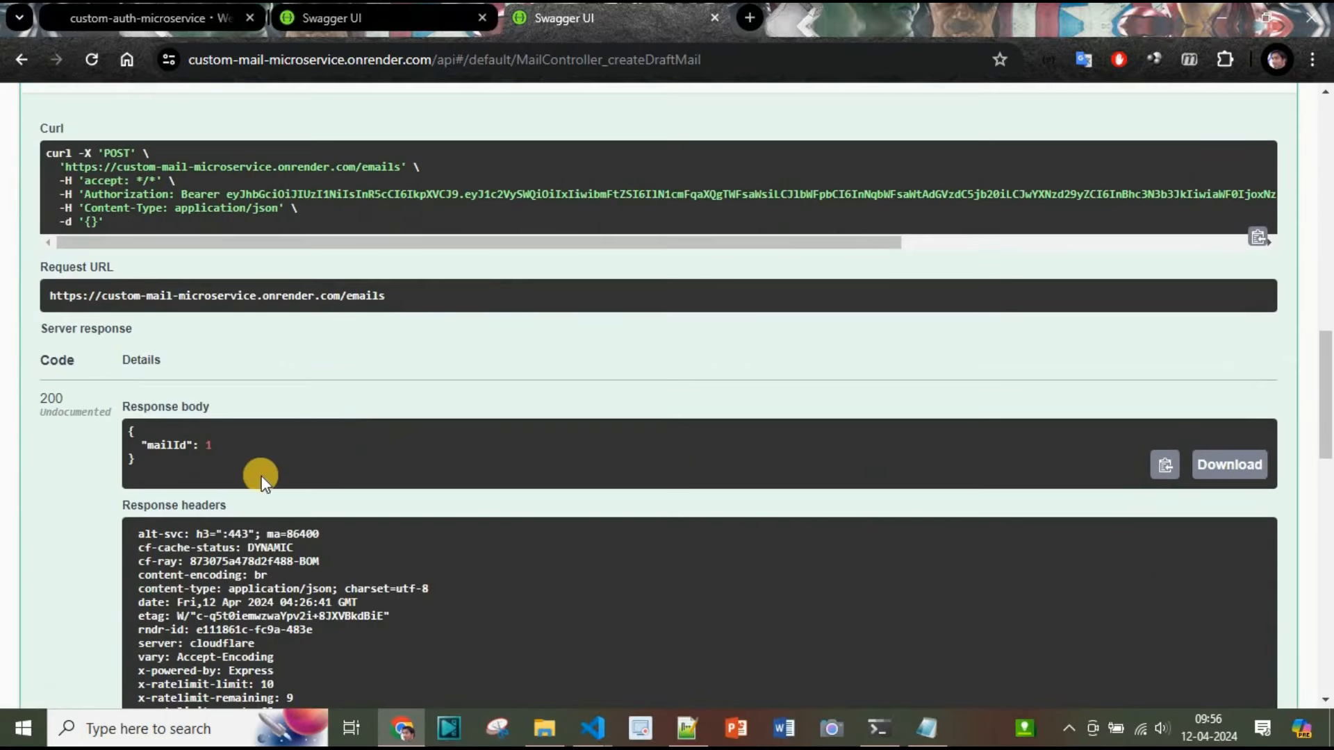
# Log out of the bearer authorization on the mail service Swagger page
pyautogui.scroll(11, 861, 450)
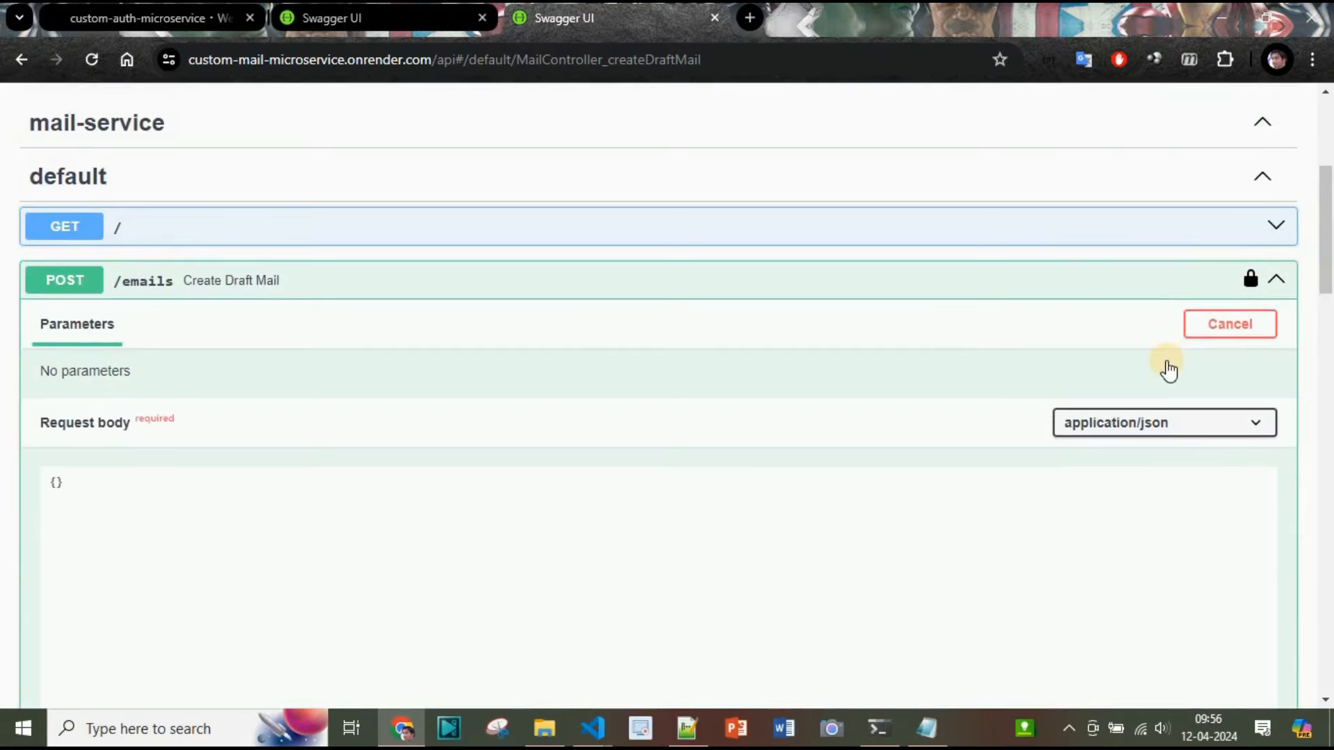
pyautogui.scroll(-7, 515, 460)
pyautogui.scroll(-2, 515, 460)
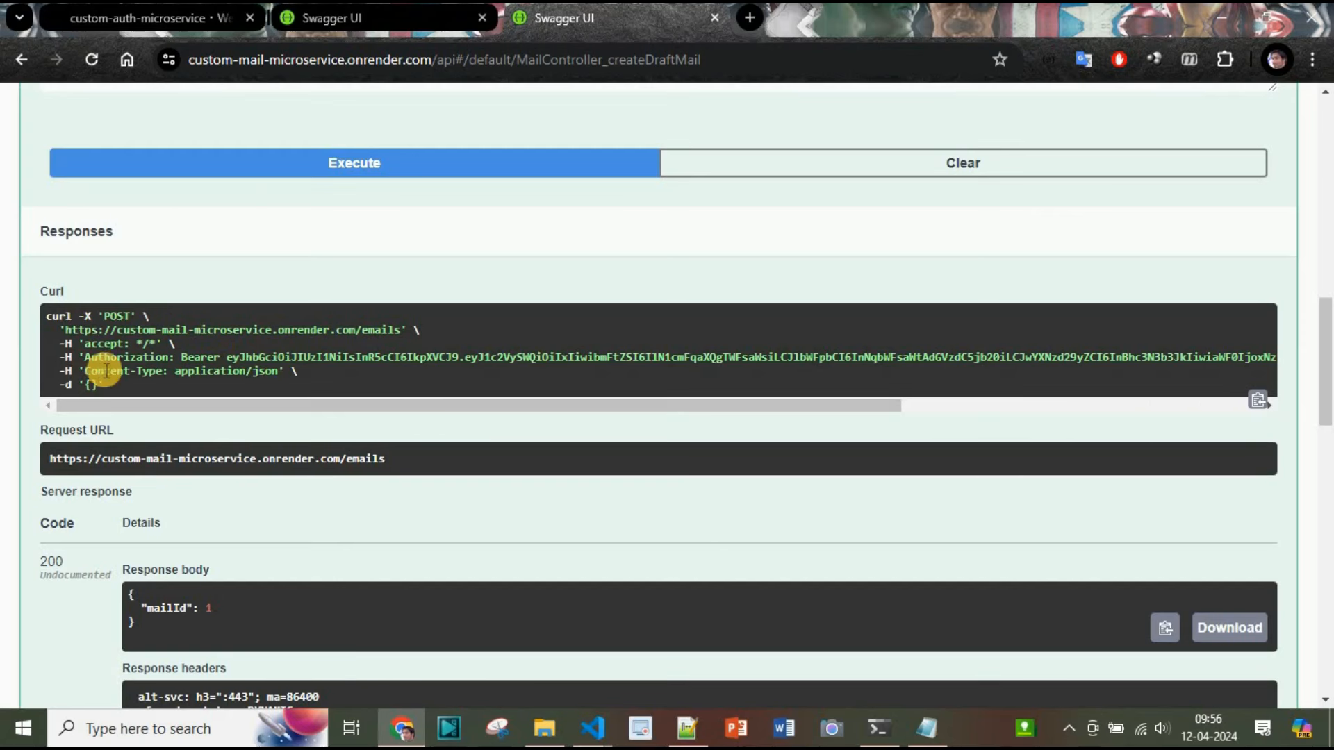
pyautogui.scroll(9, 1140, 449)
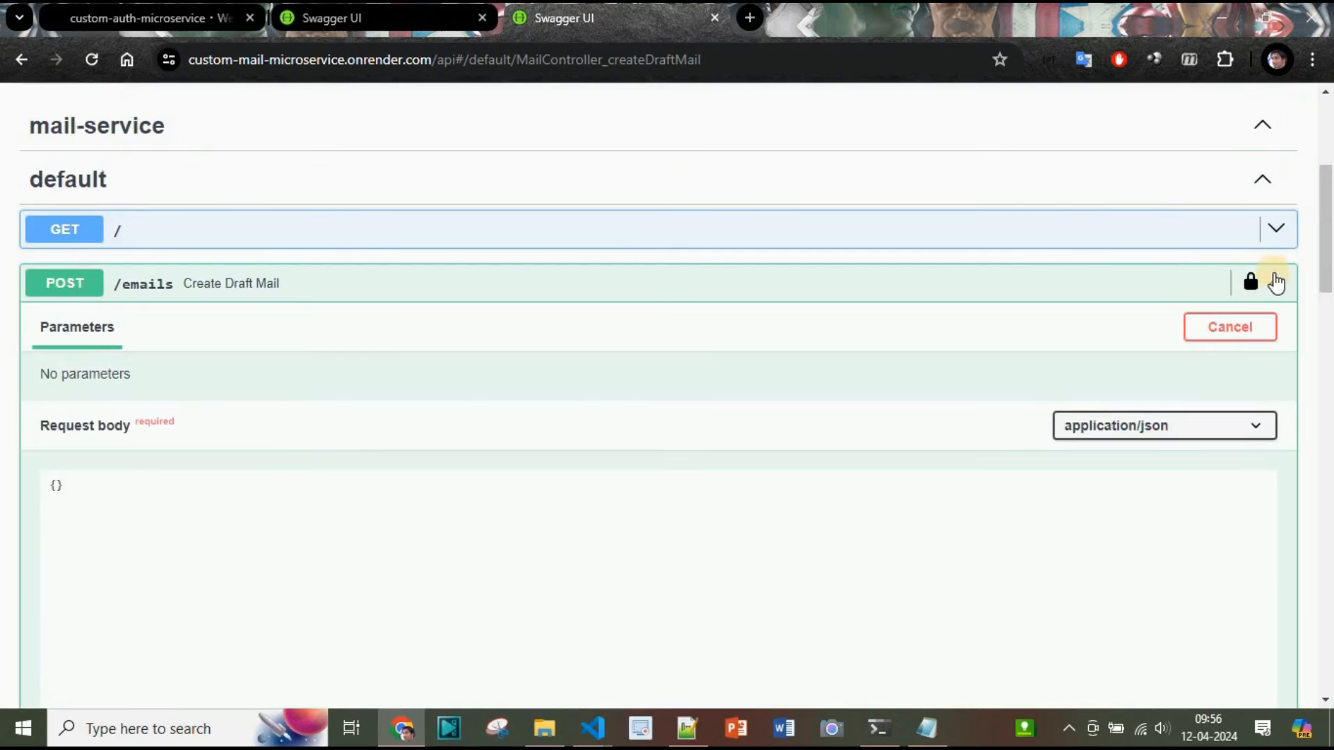
pyautogui.click(1251, 282)
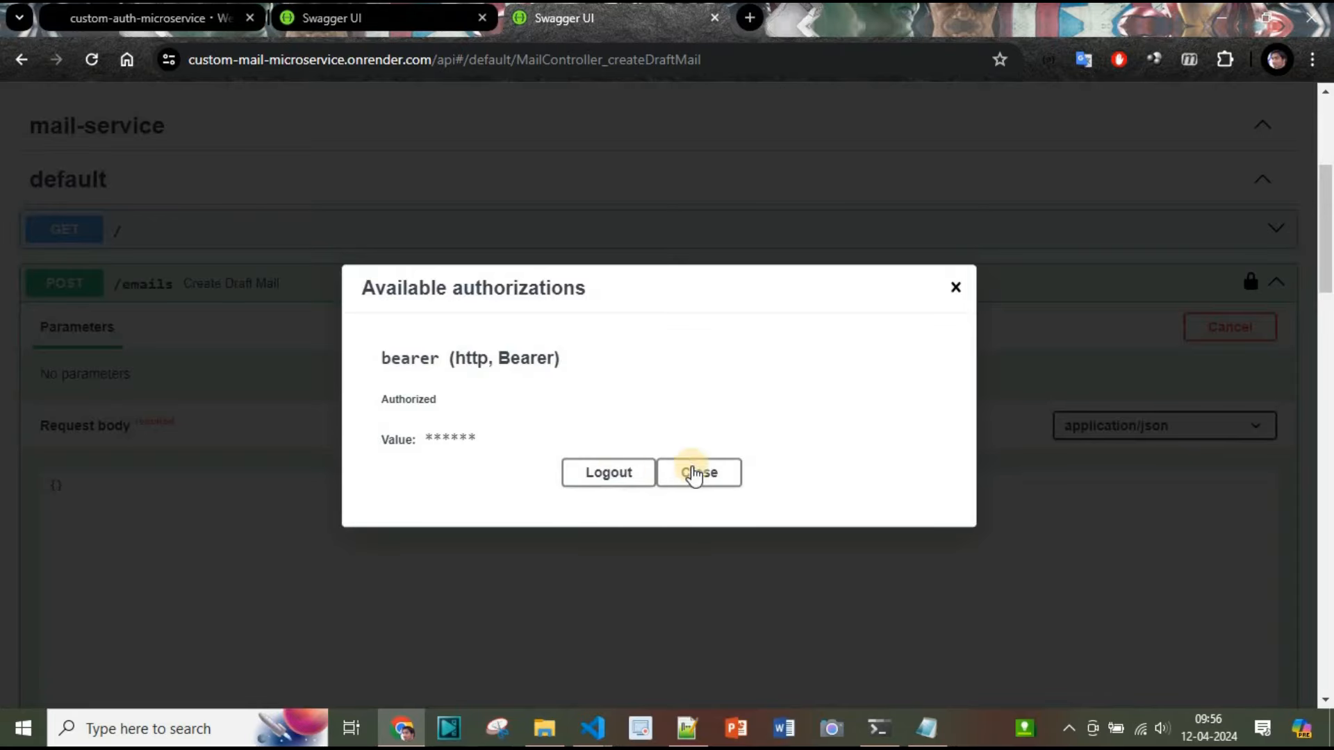
pyautogui.click(610, 472)
pyautogui.click(723, 475)
# Execute the Create Draft Mail request again without authorization and review the response
pyautogui.scroll(-5, 780, 432)
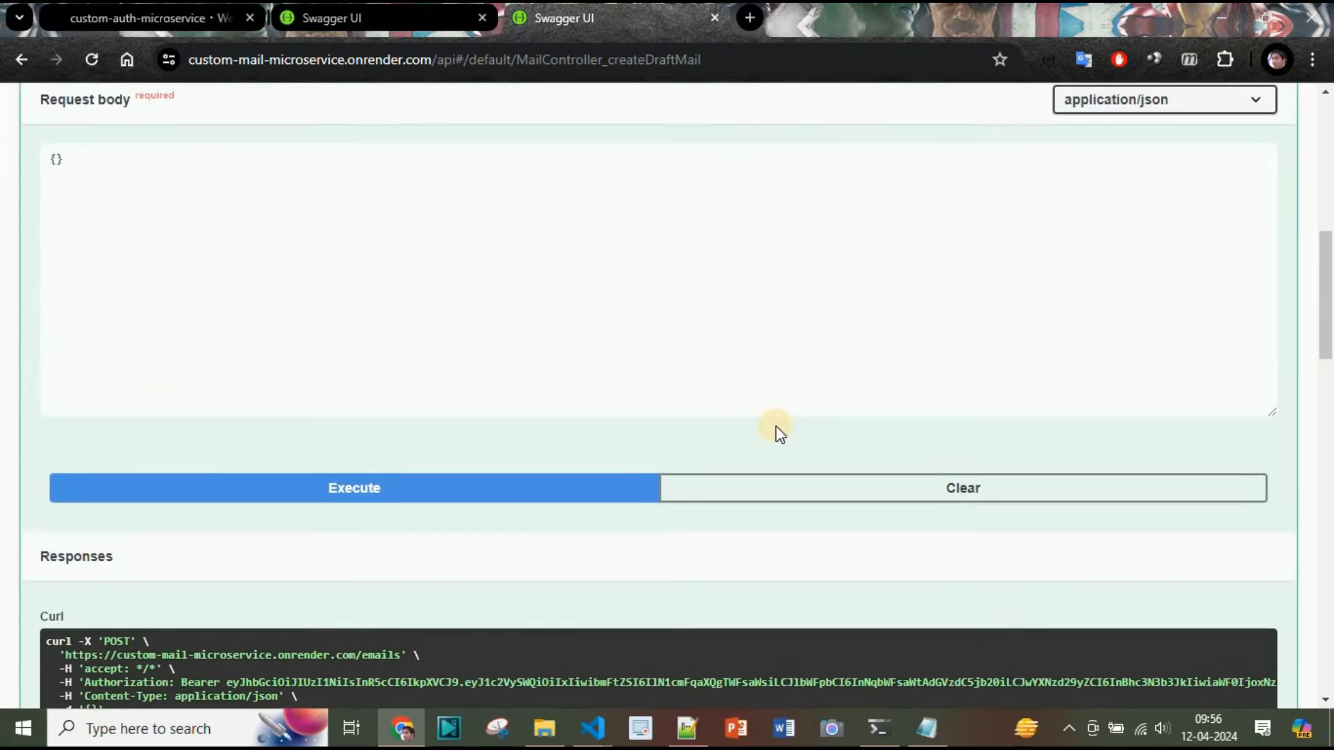
pyautogui.click(495, 507)
pyautogui.scroll(-7, 806, 398)
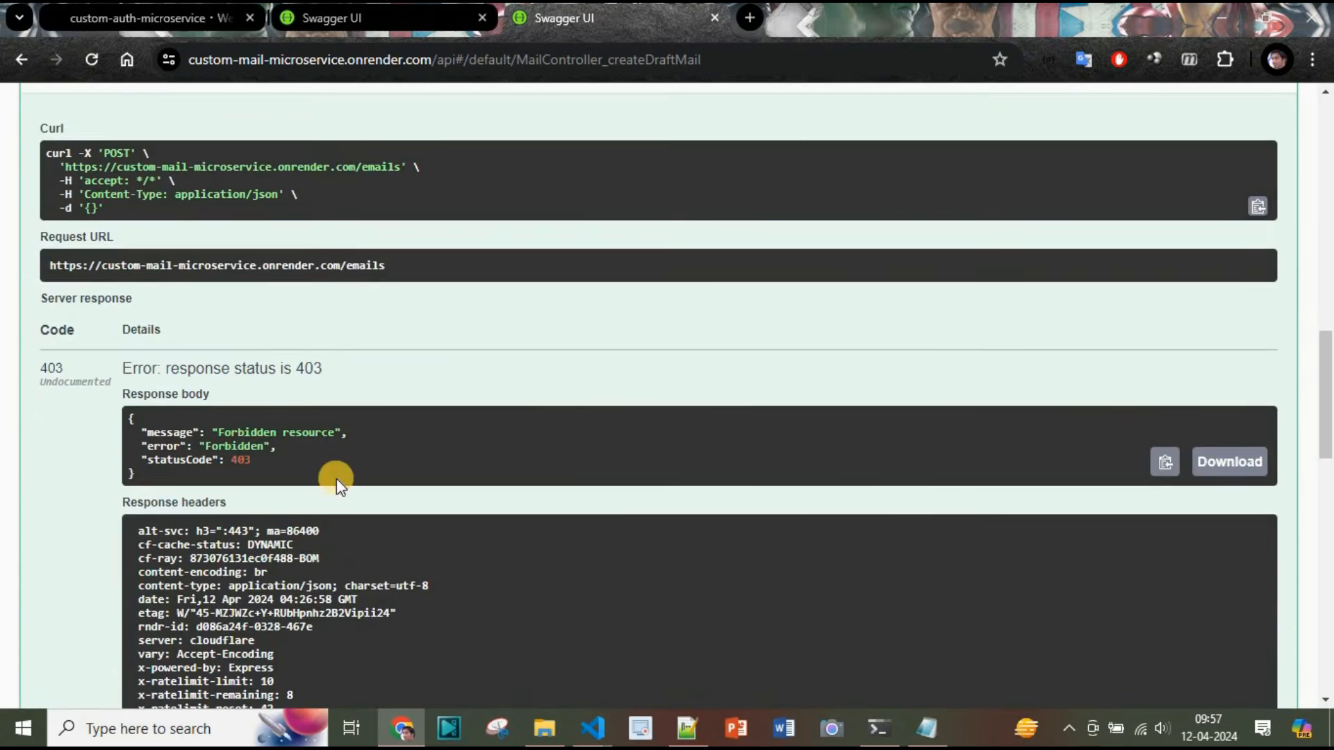
pyautogui.scroll(9, 453, 464)
pyautogui.scroll(-9, 453, 462)
pyautogui.scroll(20, 742, 423)
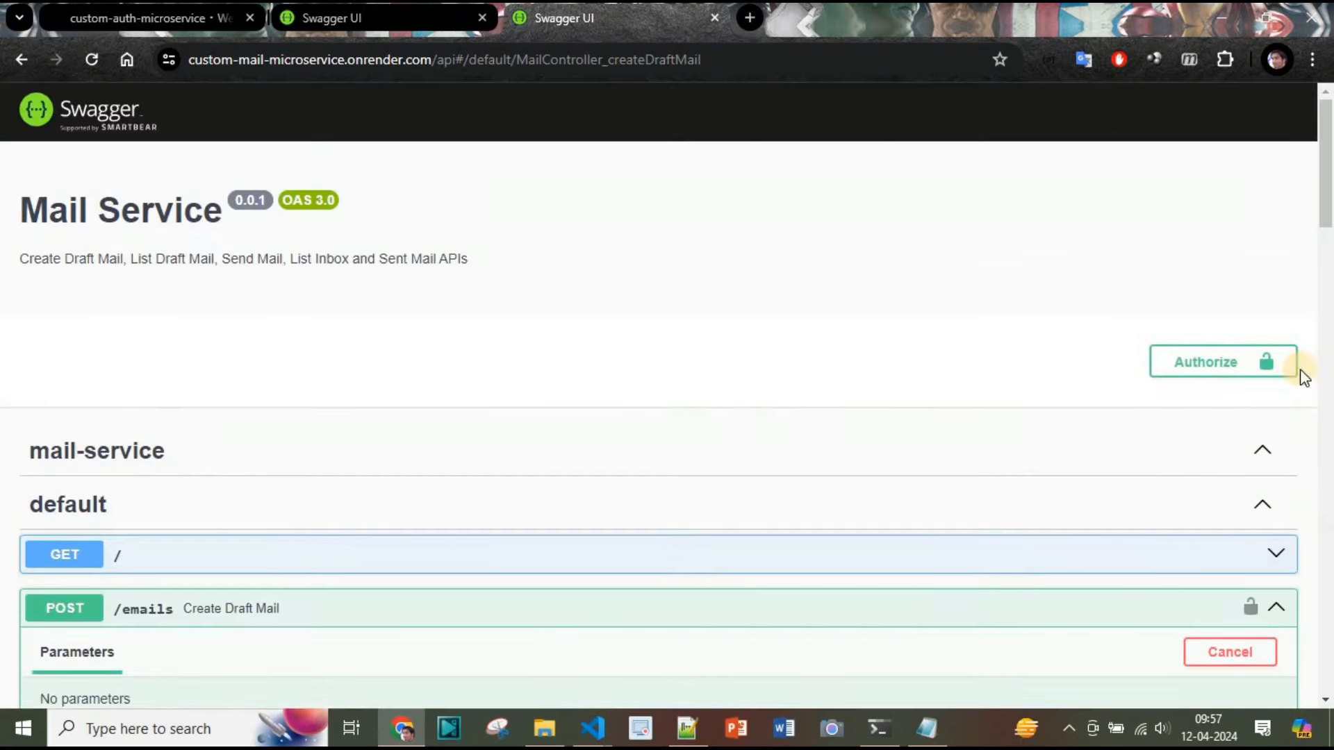
# Re-authorize the mail service Swagger by pasting the copied bearer token
pyautogui.click(1209, 362)
pyautogui.hotkey('ctrl', 'v')
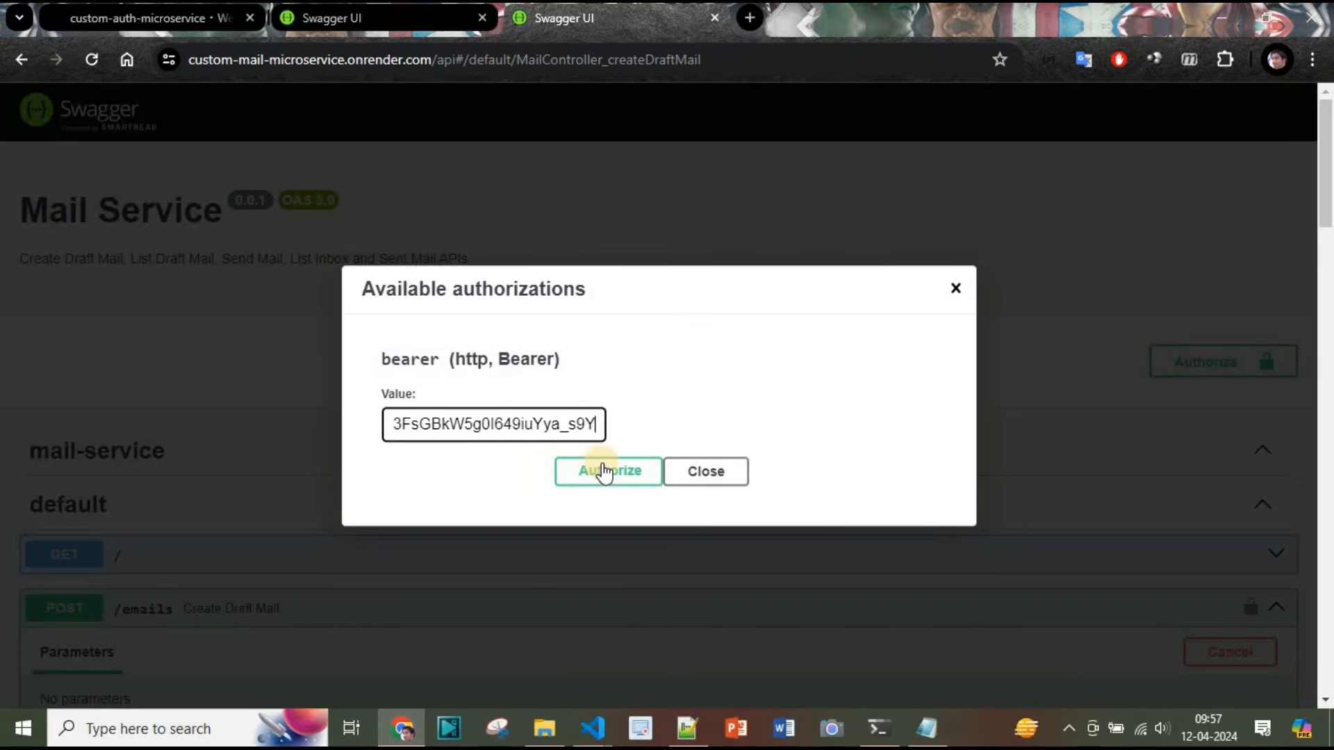
pyautogui.click(605, 468)
pyautogui.click(698, 476)
# Collapse the POST /emails Create Draft Mail endpoint
pyautogui.scroll(-18, 892, 545)
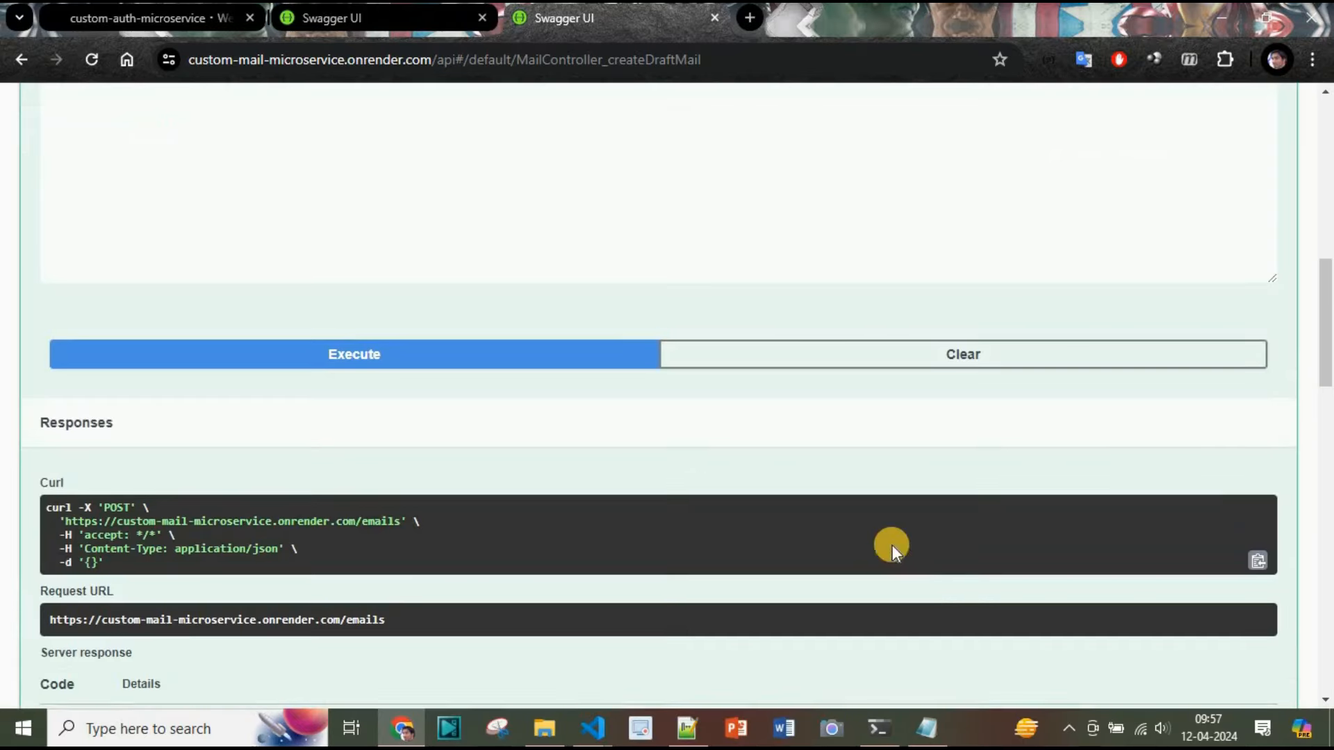
pyautogui.scroll(14, 1302, 255)
pyautogui.click(1277, 285)
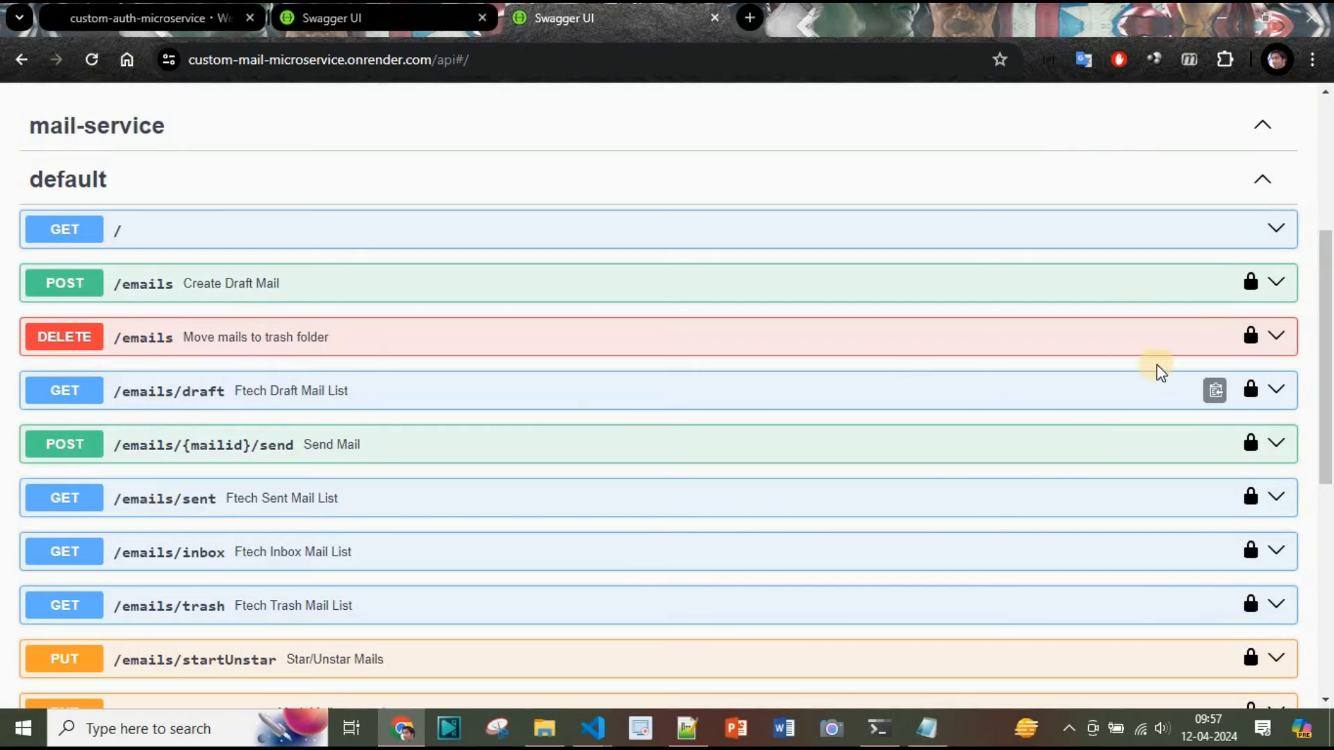
# Run the Fetch Draft Mail List request with page 1 and perPage 10
pyautogui.click(327, 396)
pyautogui.scroll(-5, 327, 400)
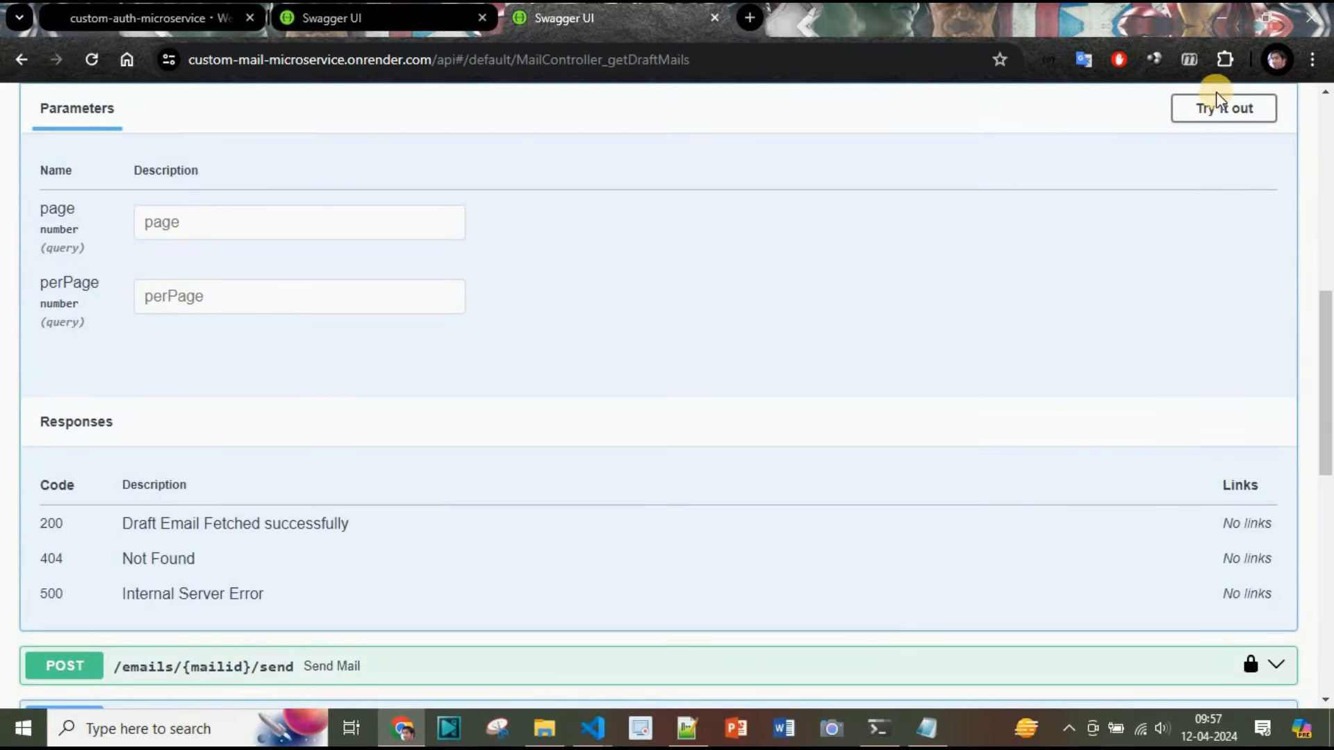
pyautogui.click(1218, 111)
pyautogui.click(387, 212)
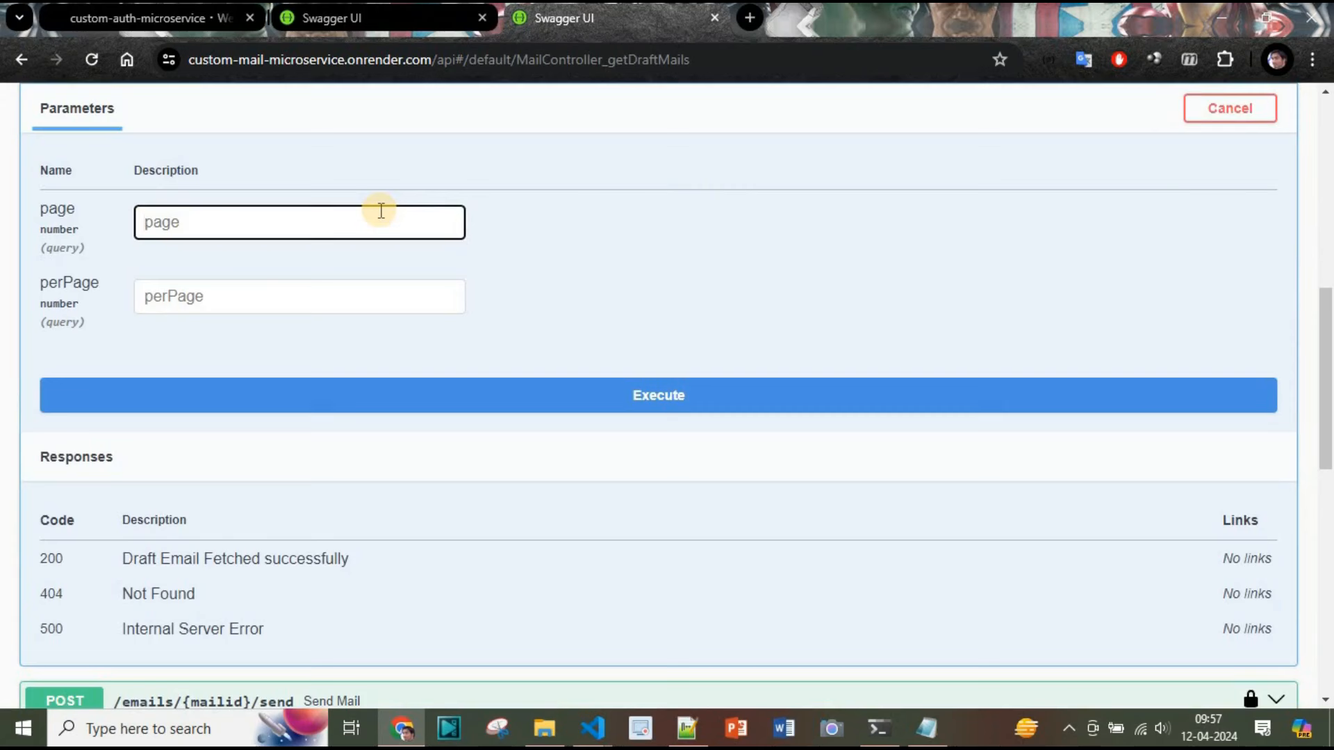
pyautogui.write('1')
pyautogui.click(221, 295)
pyautogui.write('10')
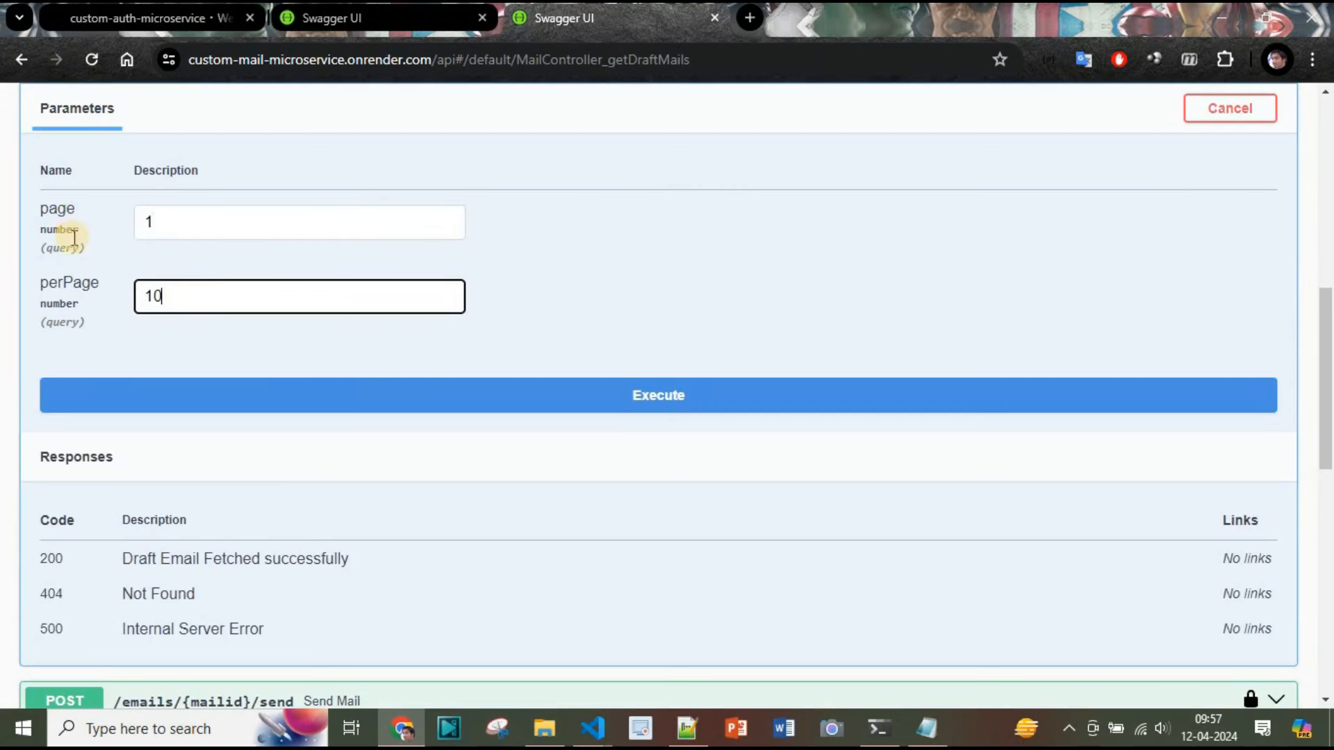
pyautogui.click(642, 406)
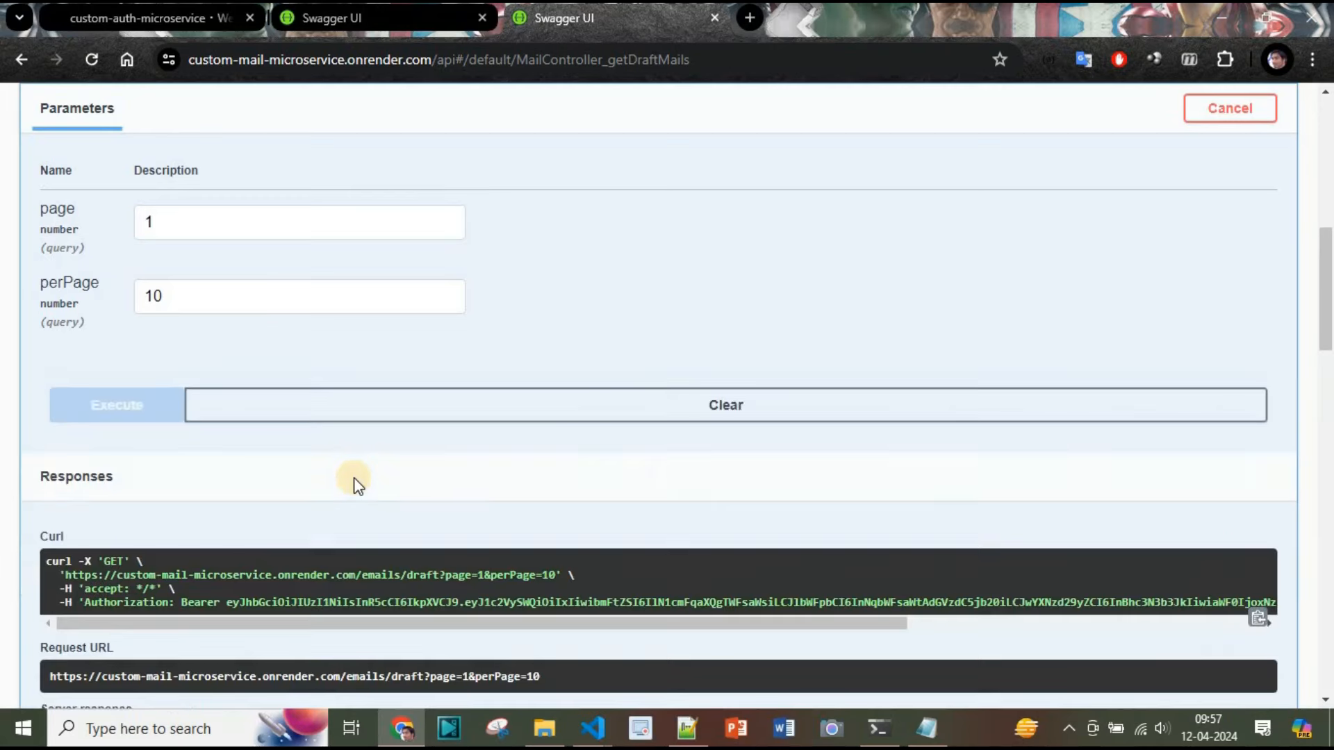
# Review the draft mail list response and collapse the GET /emails/draft endpoint
pyautogui.scroll(-4, 353, 479)
pyautogui.scroll(-3, 353, 477)
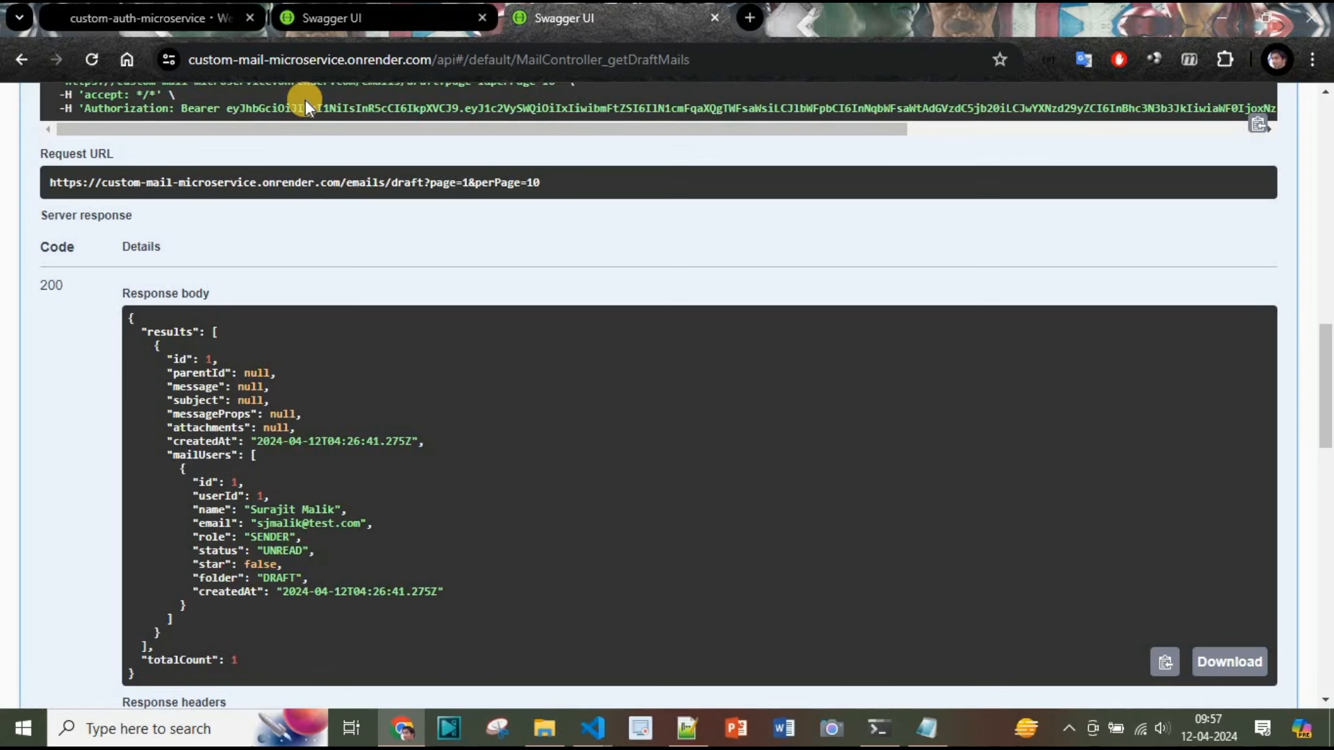
pyautogui.scroll(-2, 548, 527)
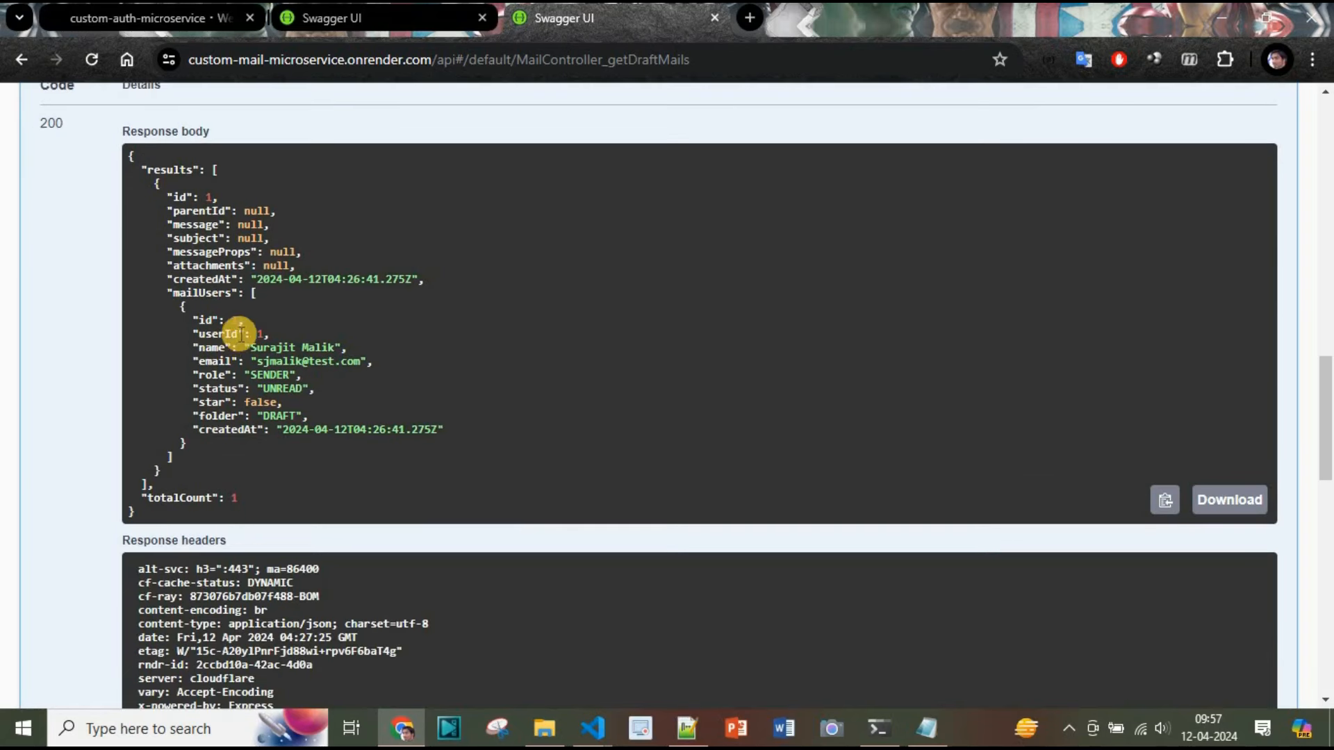
pyautogui.scroll(-8, 506, 431)
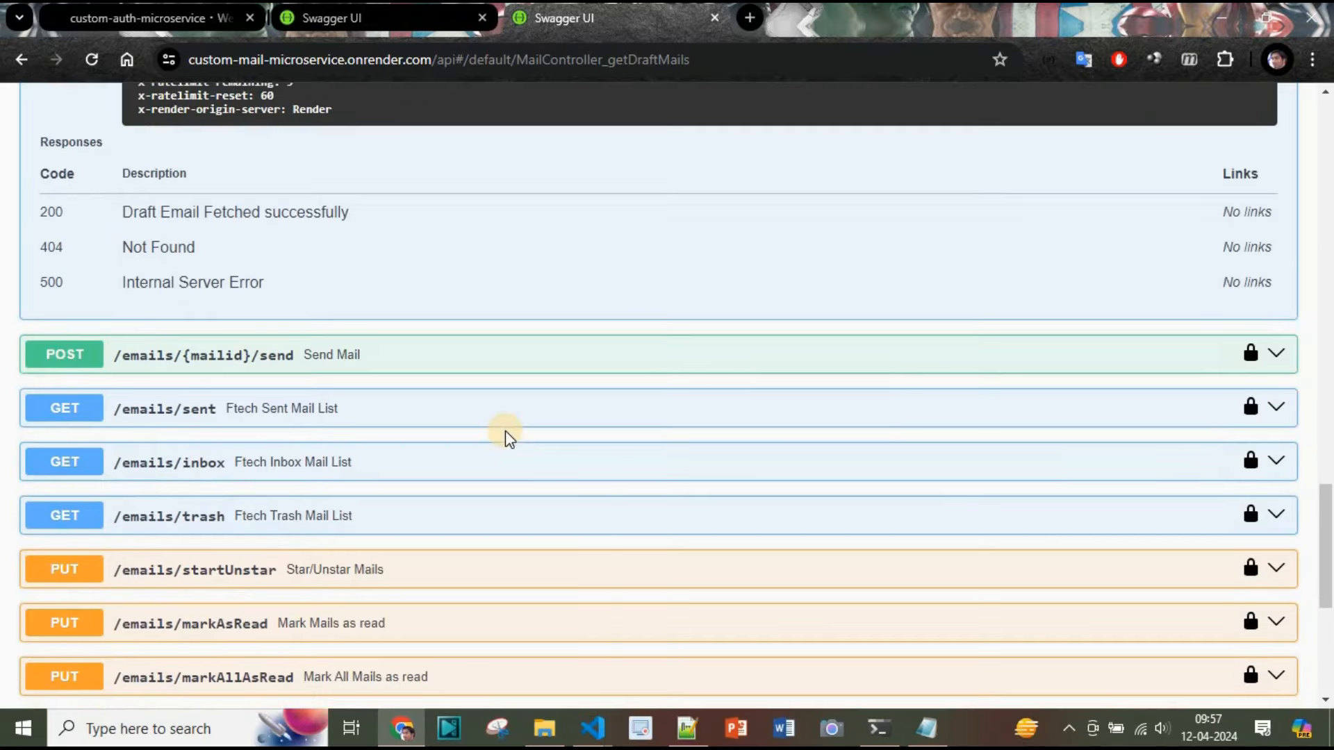
pyautogui.scroll(12, 506, 434)
pyautogui.scroll(9, 506, 431)
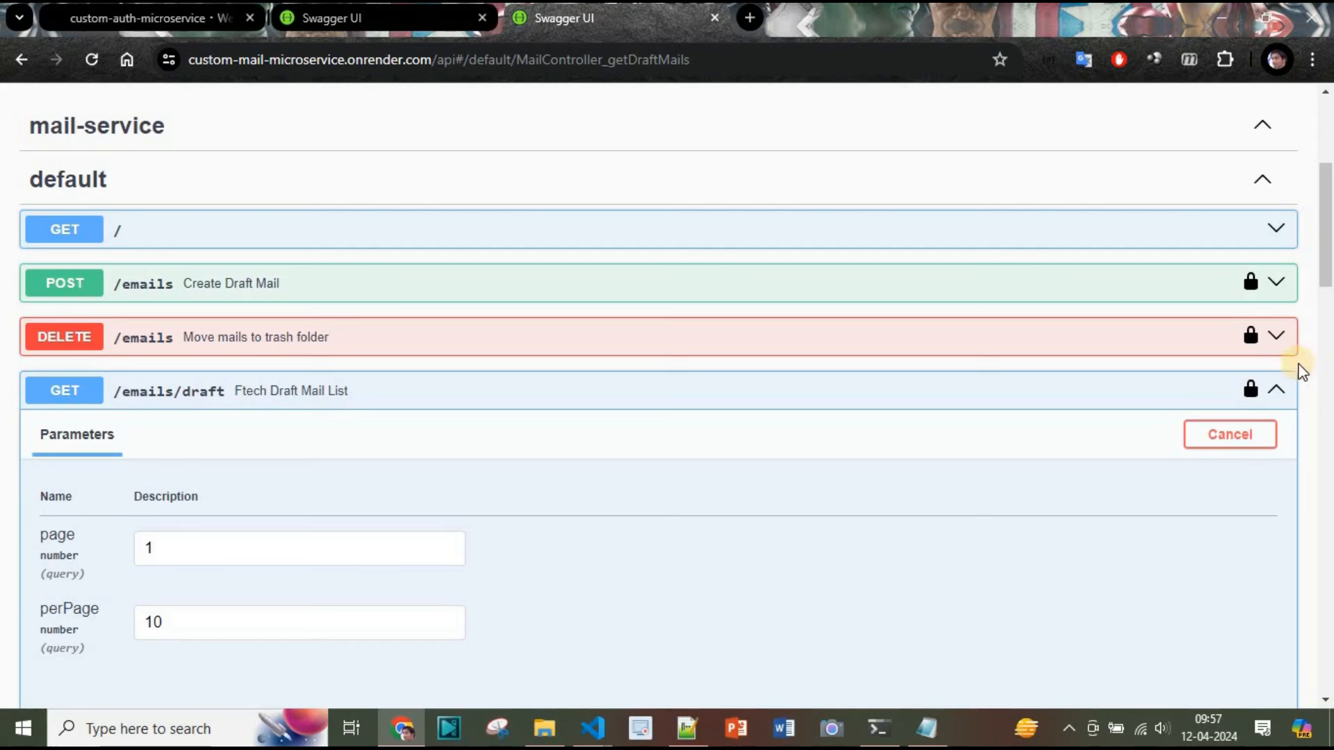
pyautogui.click(1279, 391)
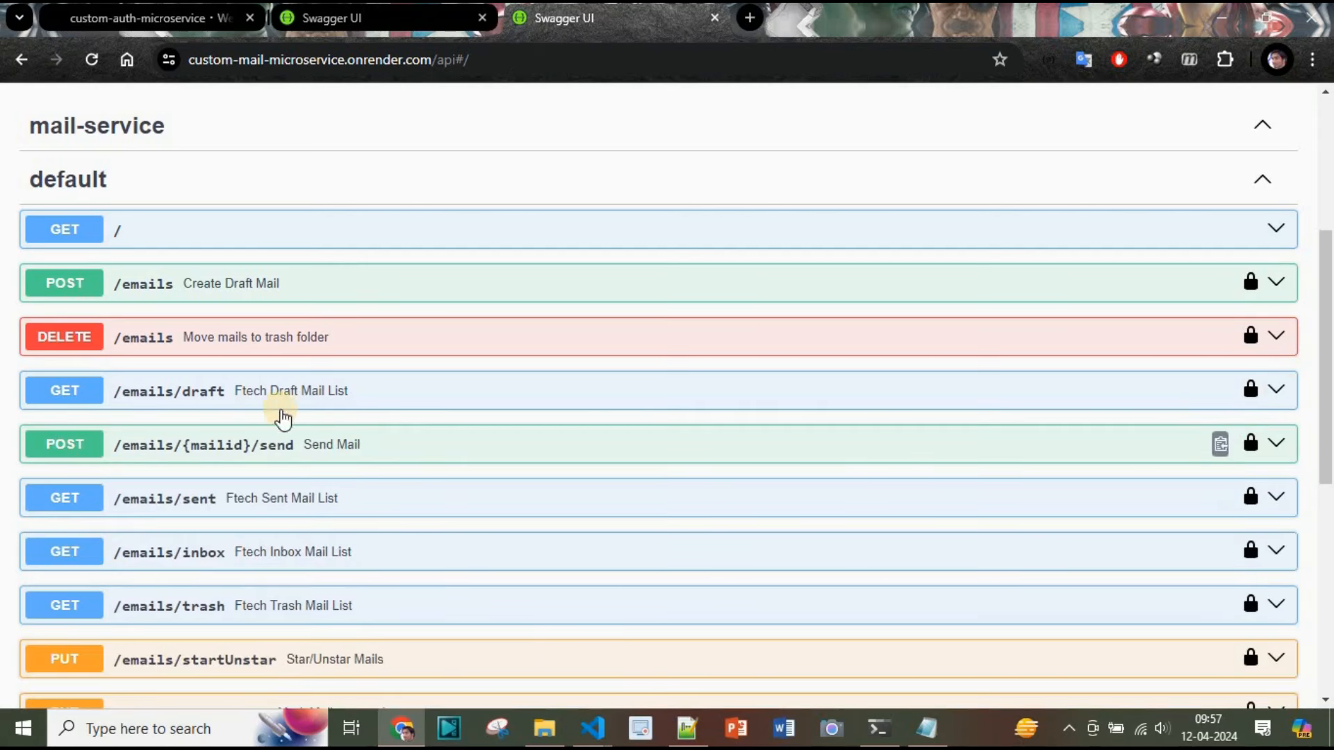
pyautogui.scroll(-2, 313, 521)
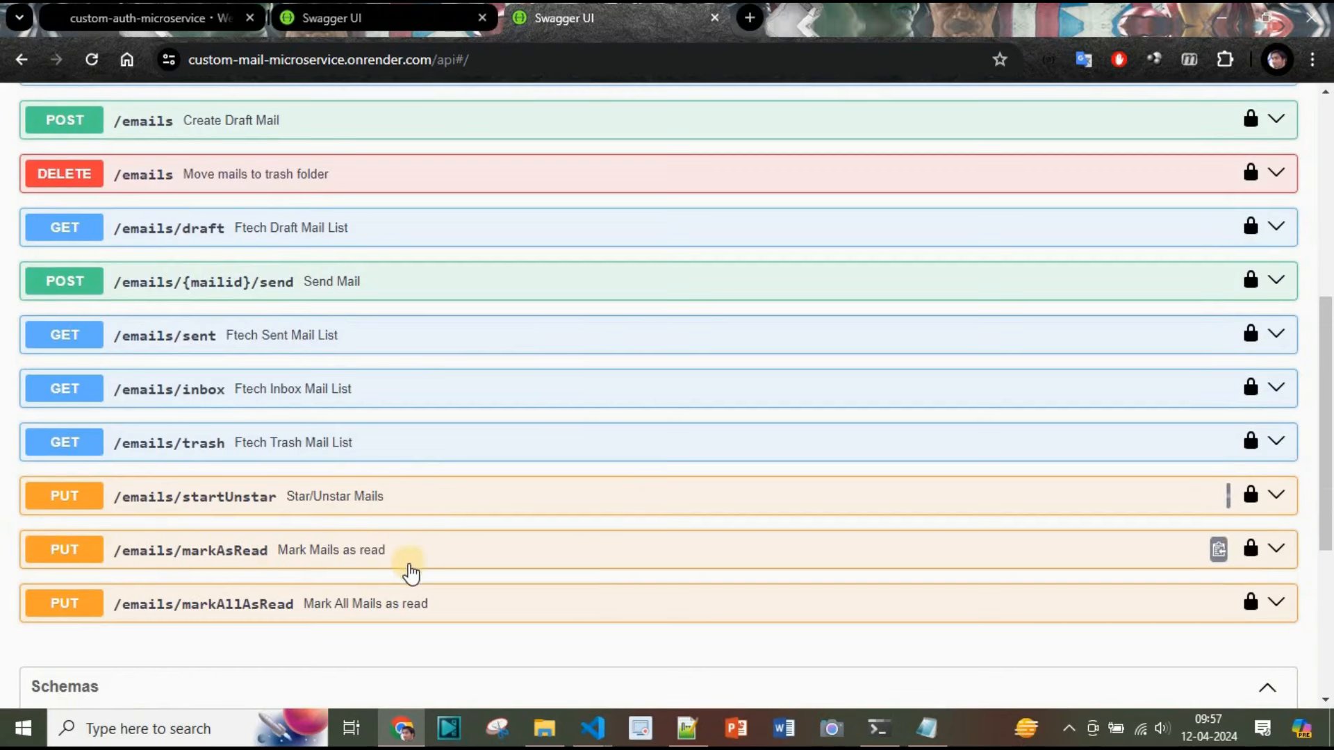
pyautogui.scroll(6, 410, 570)
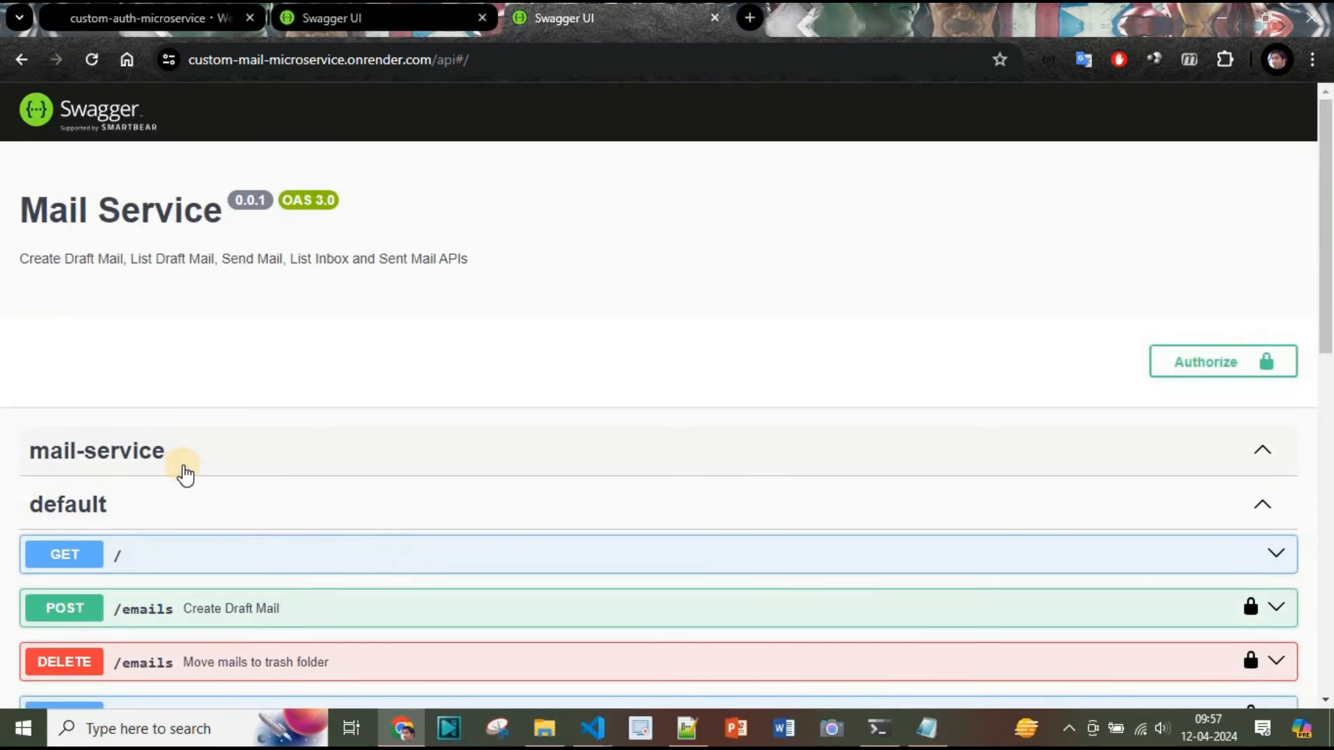
pyautogui.scroll(-4, 457, 417)
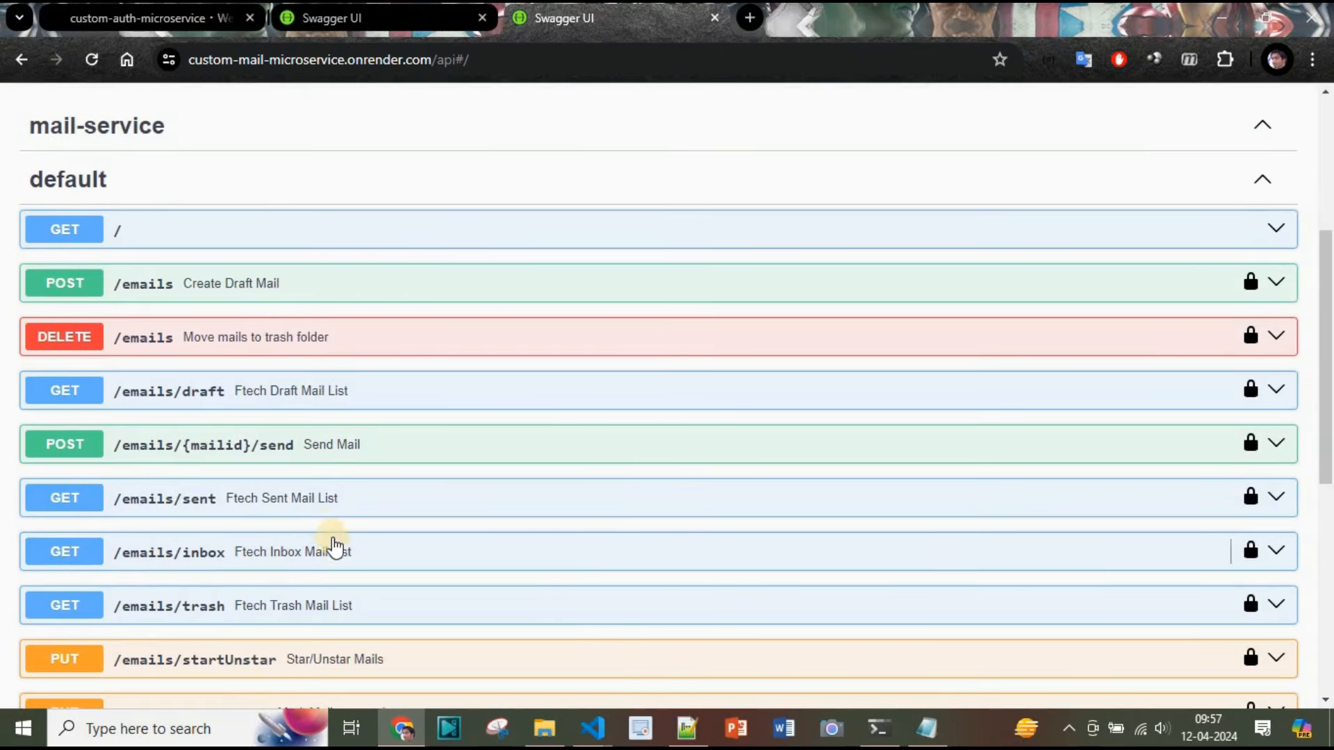
pyautogui.scroll(-4, 580, 566)
pyautogui.scroll(6, 580, 567)
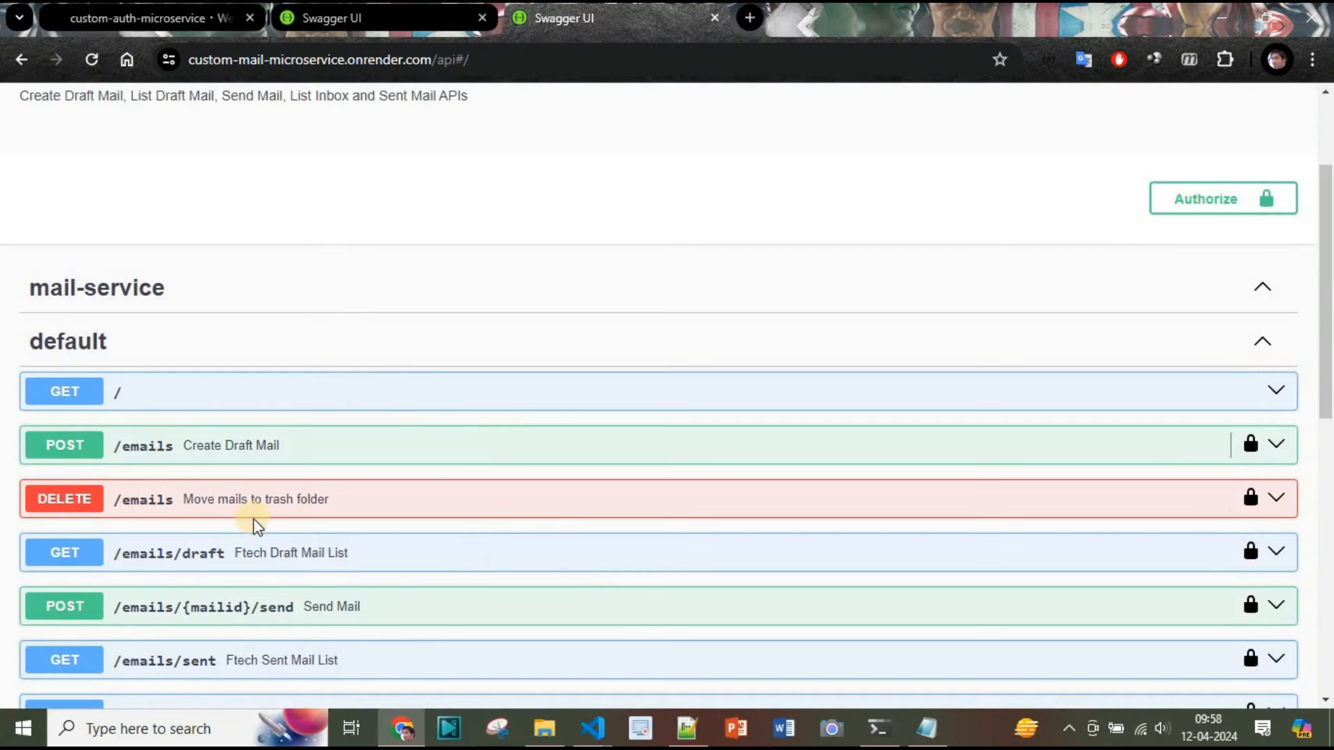
pyautogui.scroll(2, 528, 311)
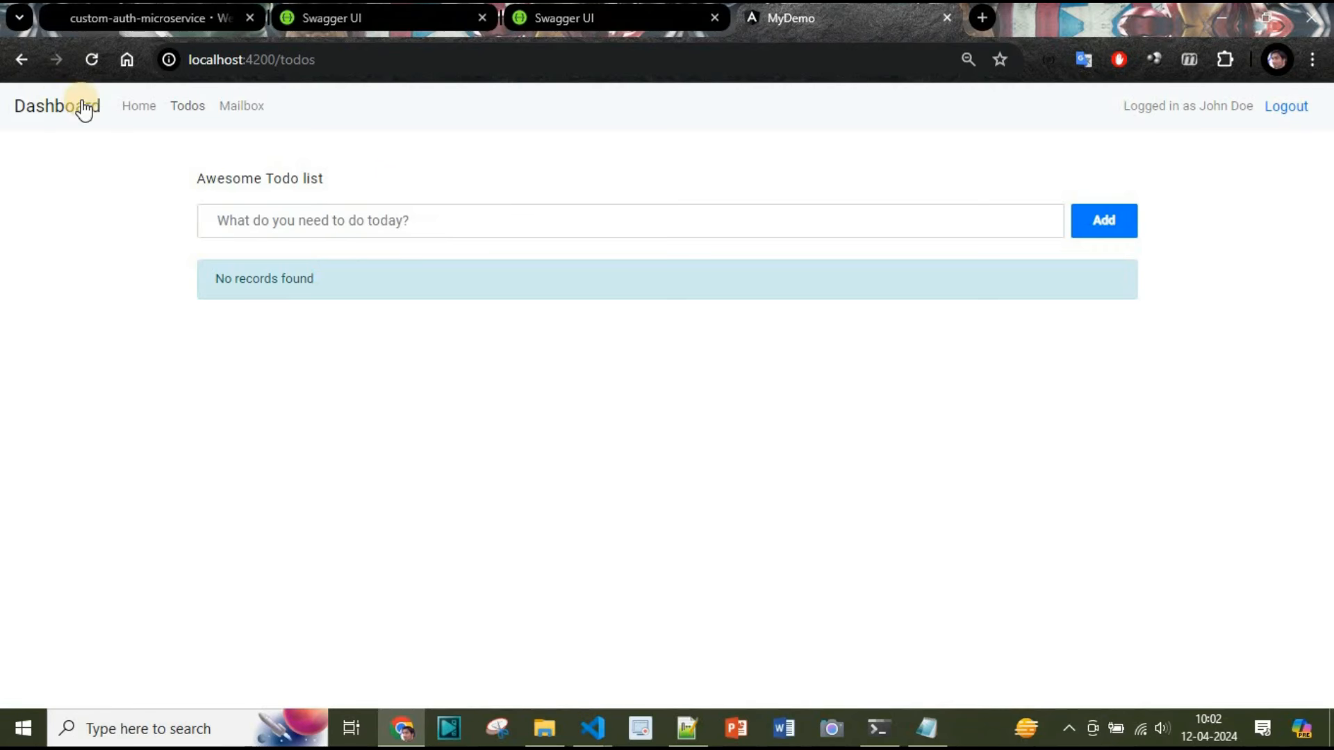
# Browse the local MyDemo app's Mailbox page and its New Email compose form, returning to the mailbox
pyautogui.click(247, 113)
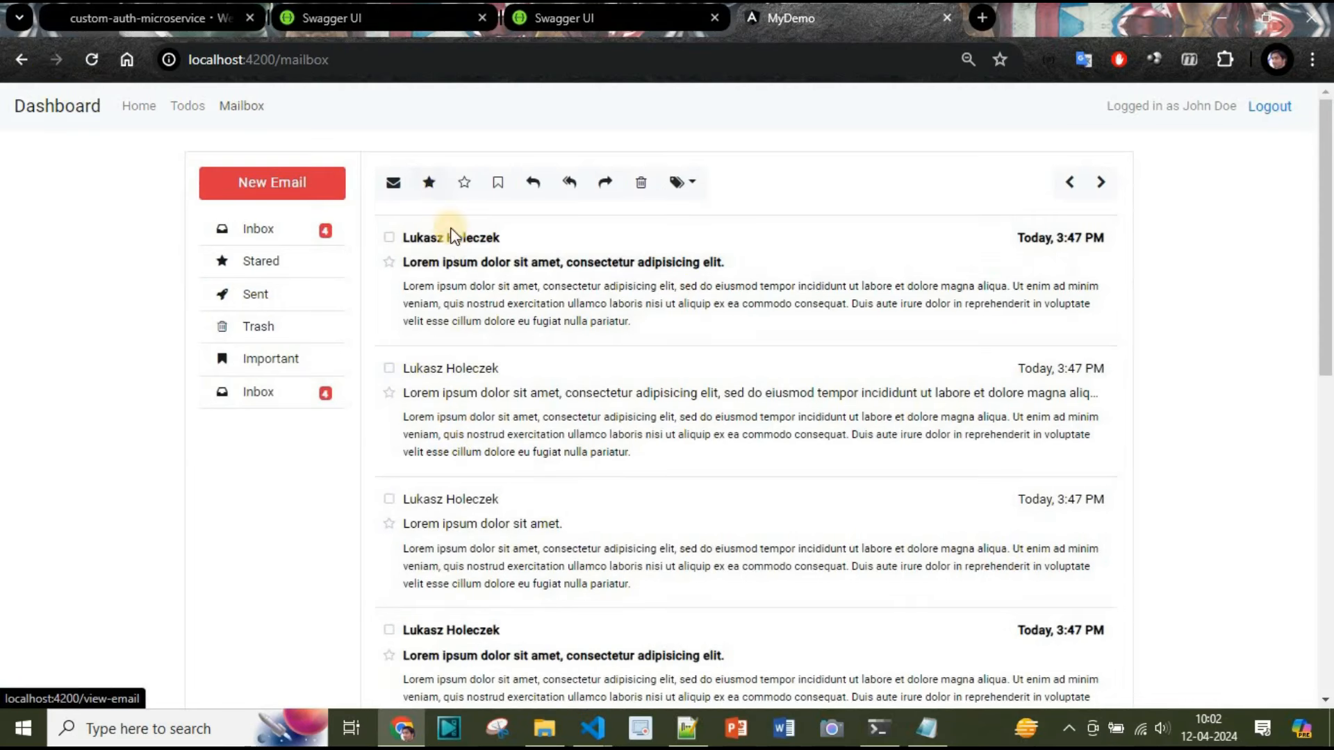
pyautogui.click(256, 184)
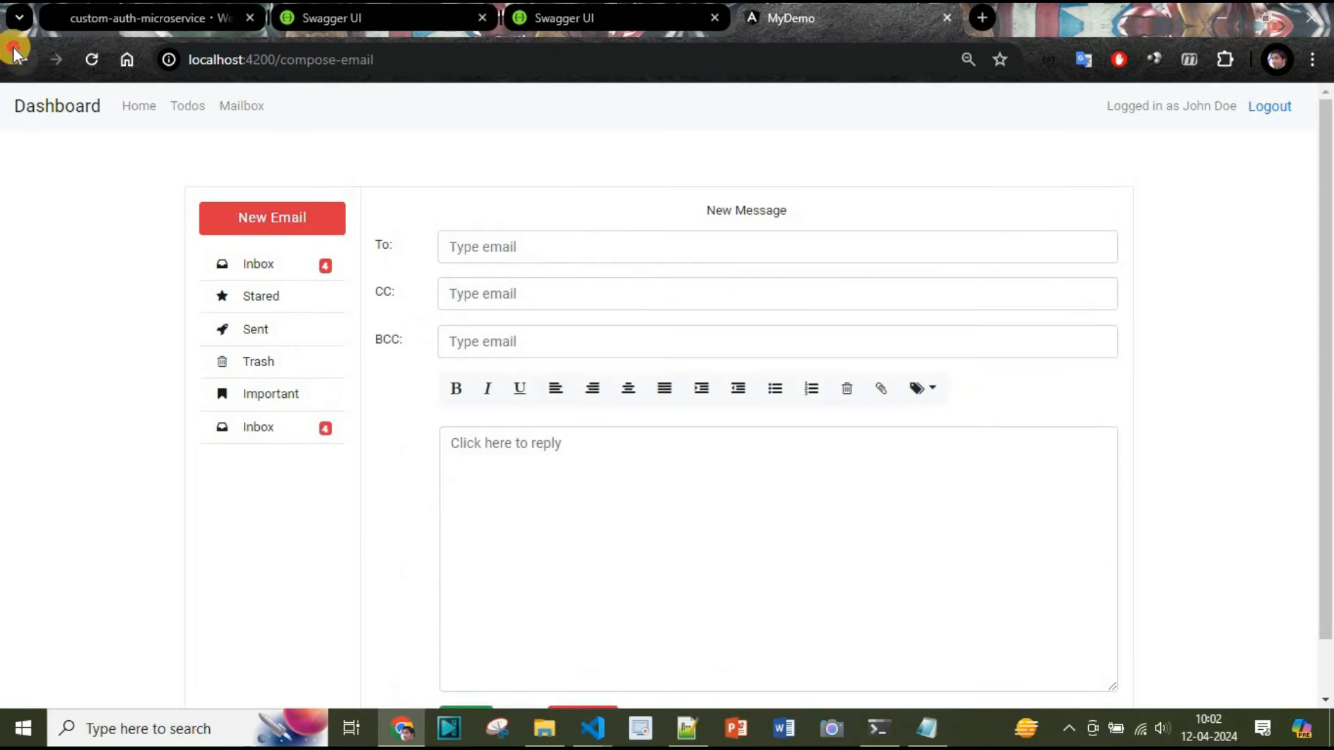
pyautogui.click(15, 54)
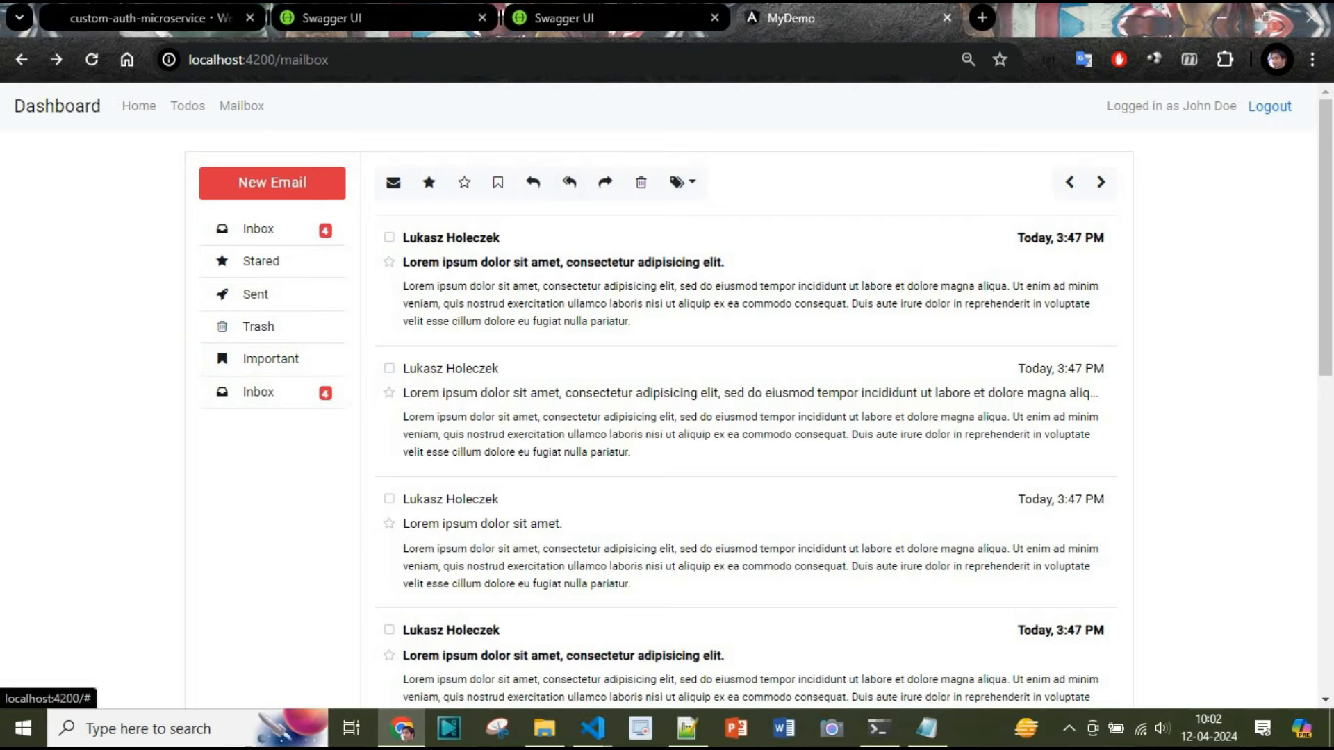
# Switch between the mail service Swagger page and the MyDemo mailbox tab to compare them
pyautogui.click(595, 18)
pyautogui.scroll(-5, 212, 385)
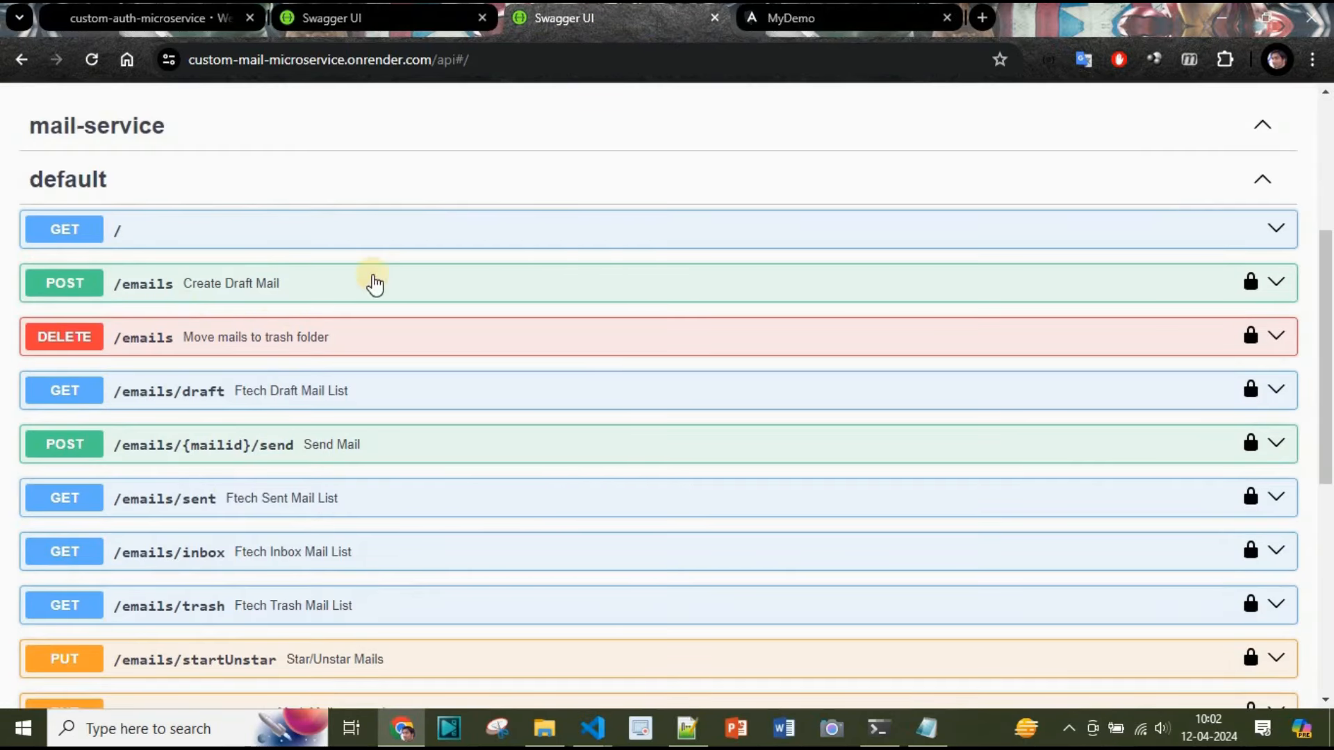
pyautogui.scroll(-2, 376, 284)
pyautogui.scroll(5, 557, 494)
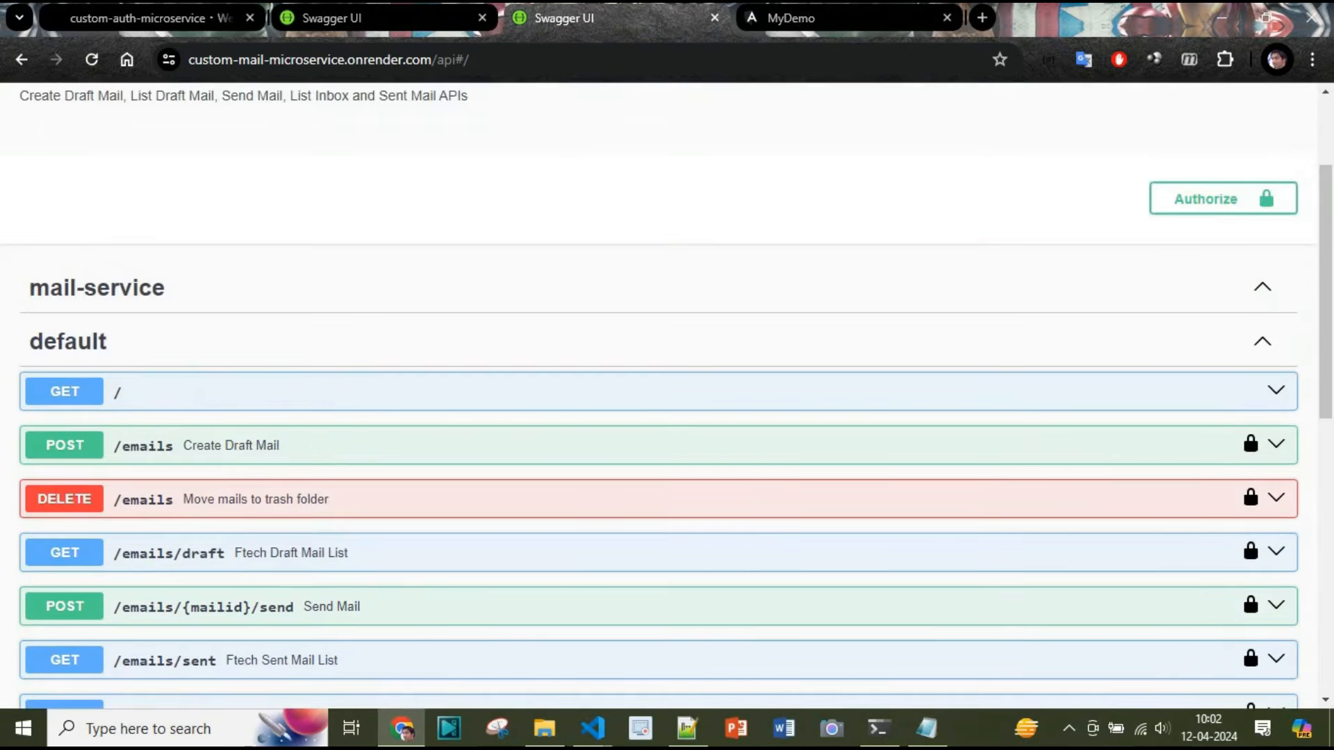
pyautogui.click(785, 17)
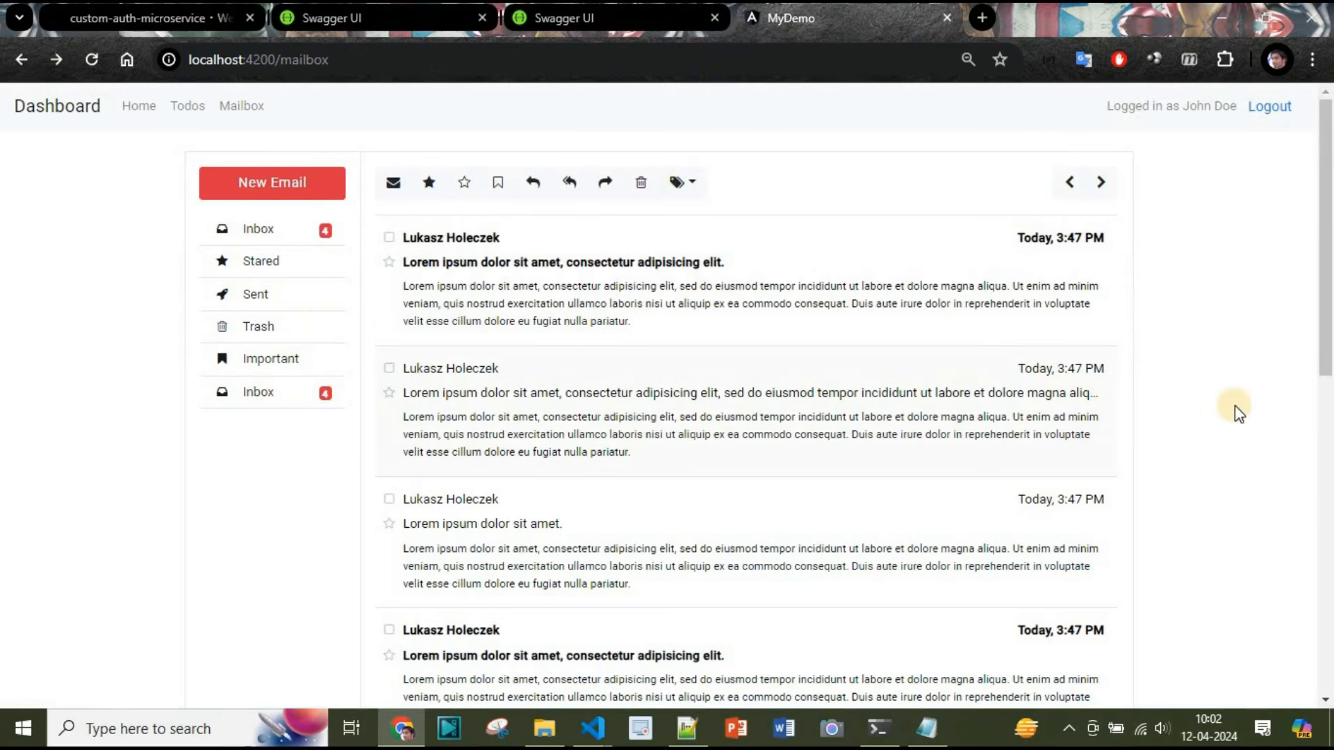
pyautogui.scroll(-5, 1244, 367)
pyautogui.scroll(5, 616, 313)
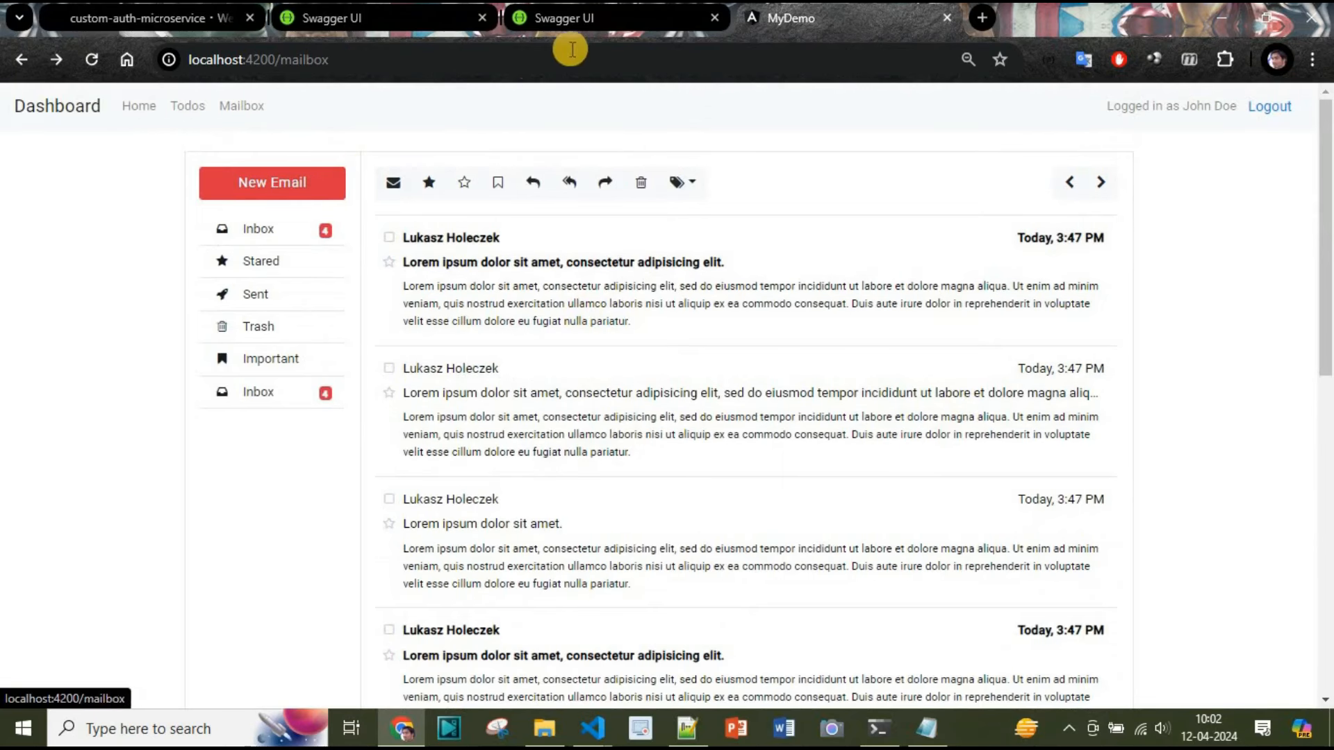
pyautogui.click(599, 27)
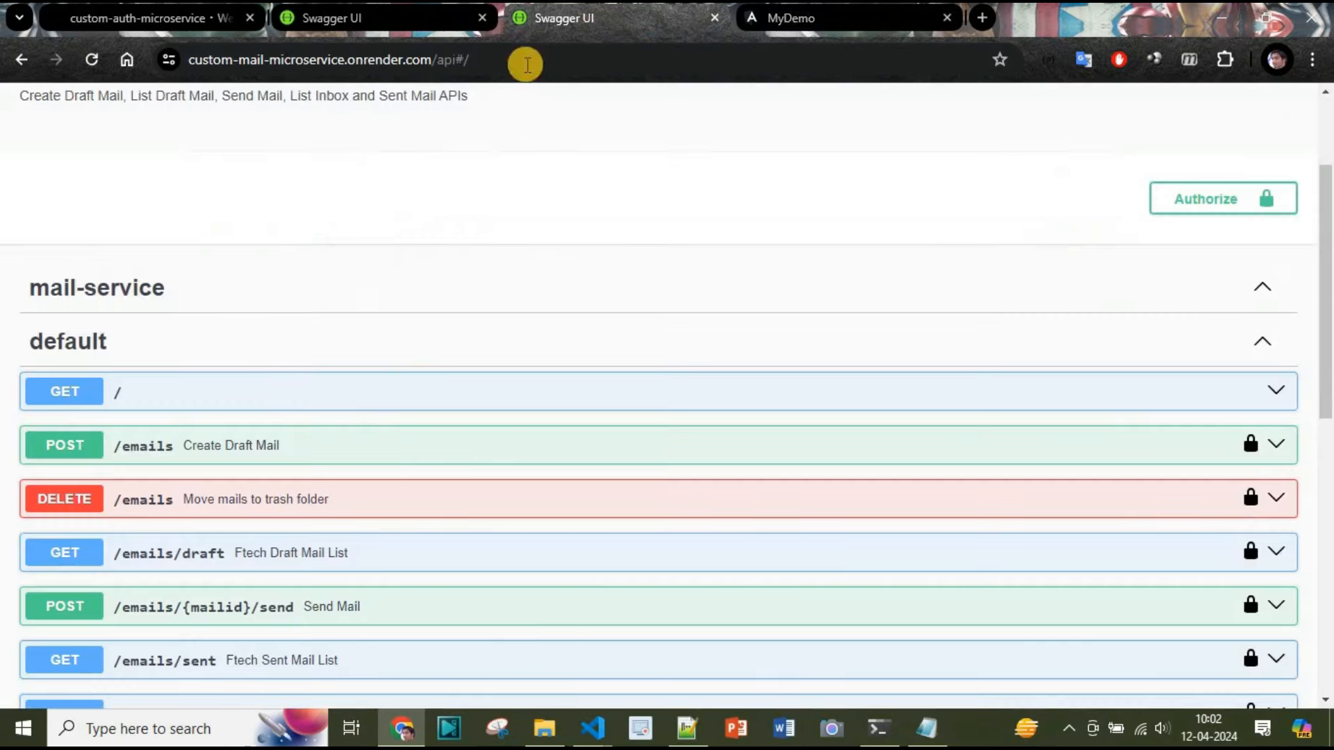
pyautogui.scroll(2, 486, 334)
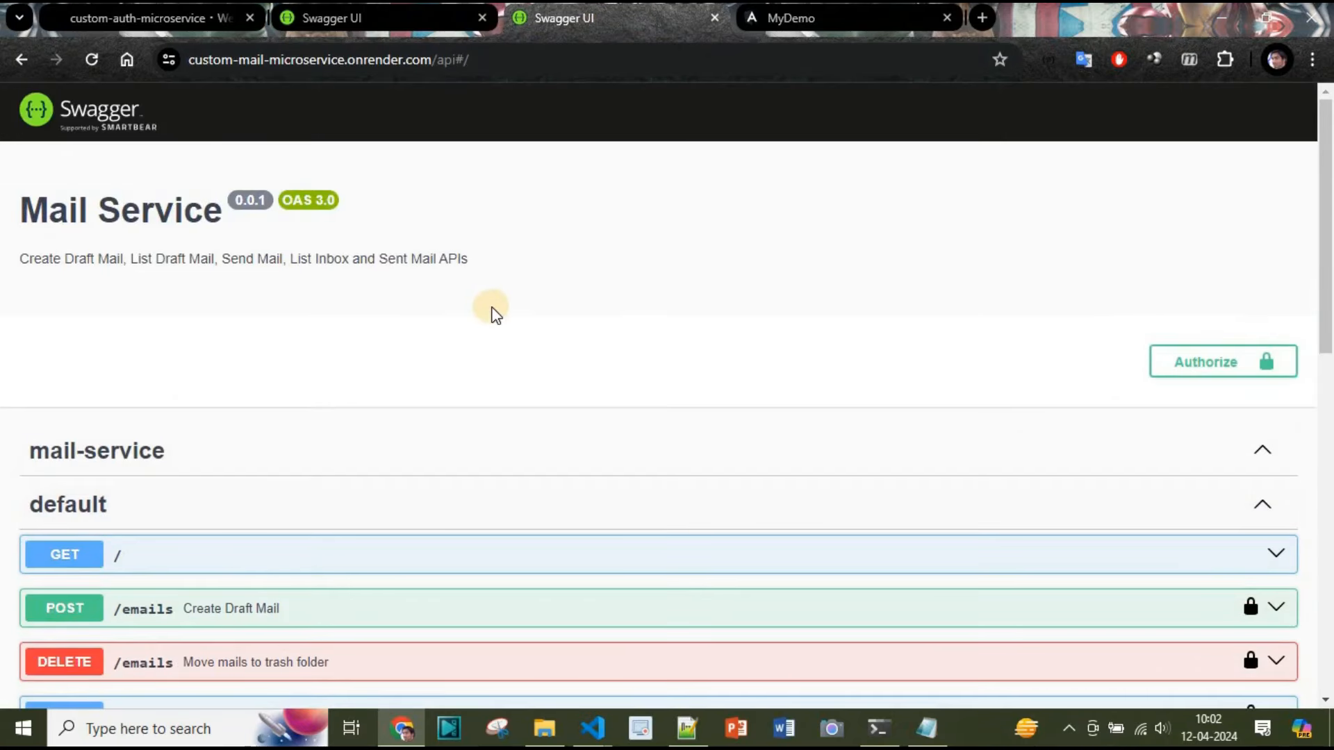
pyautogui.click(826, 18)
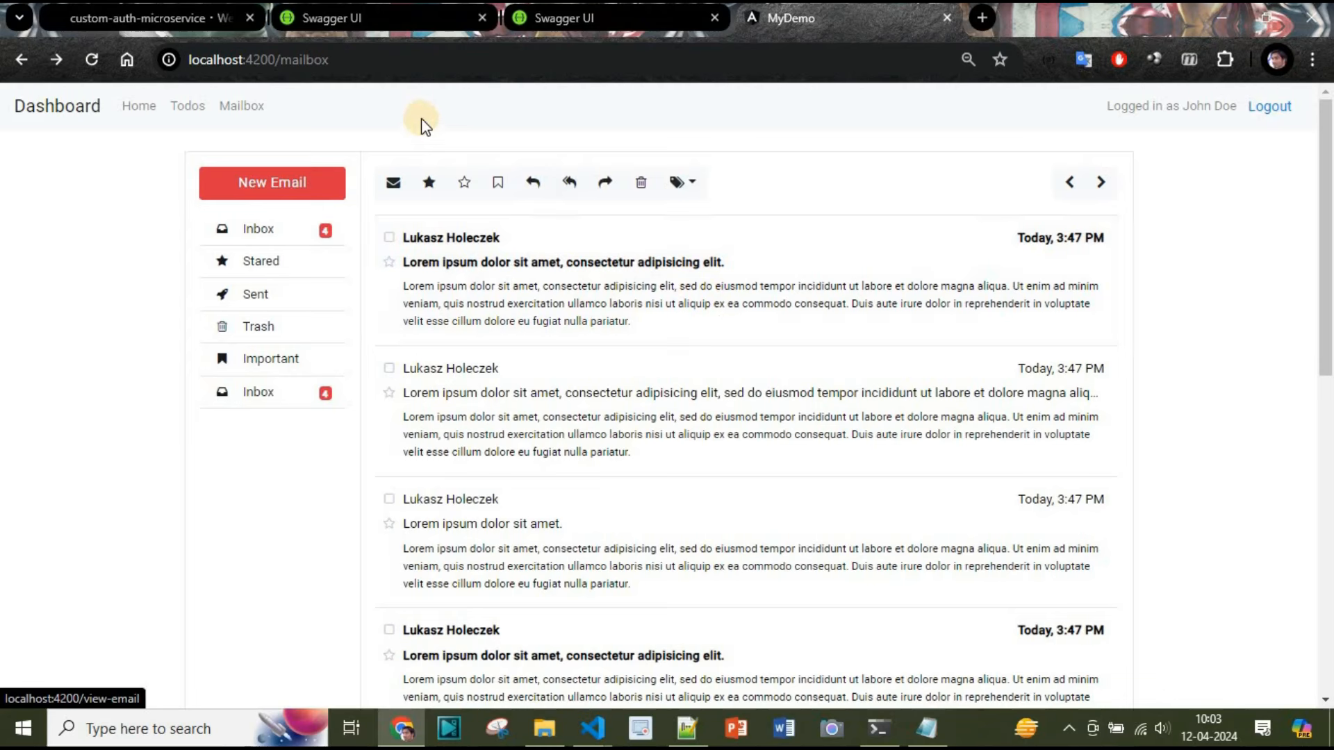
pyautogui.click(561, 27)
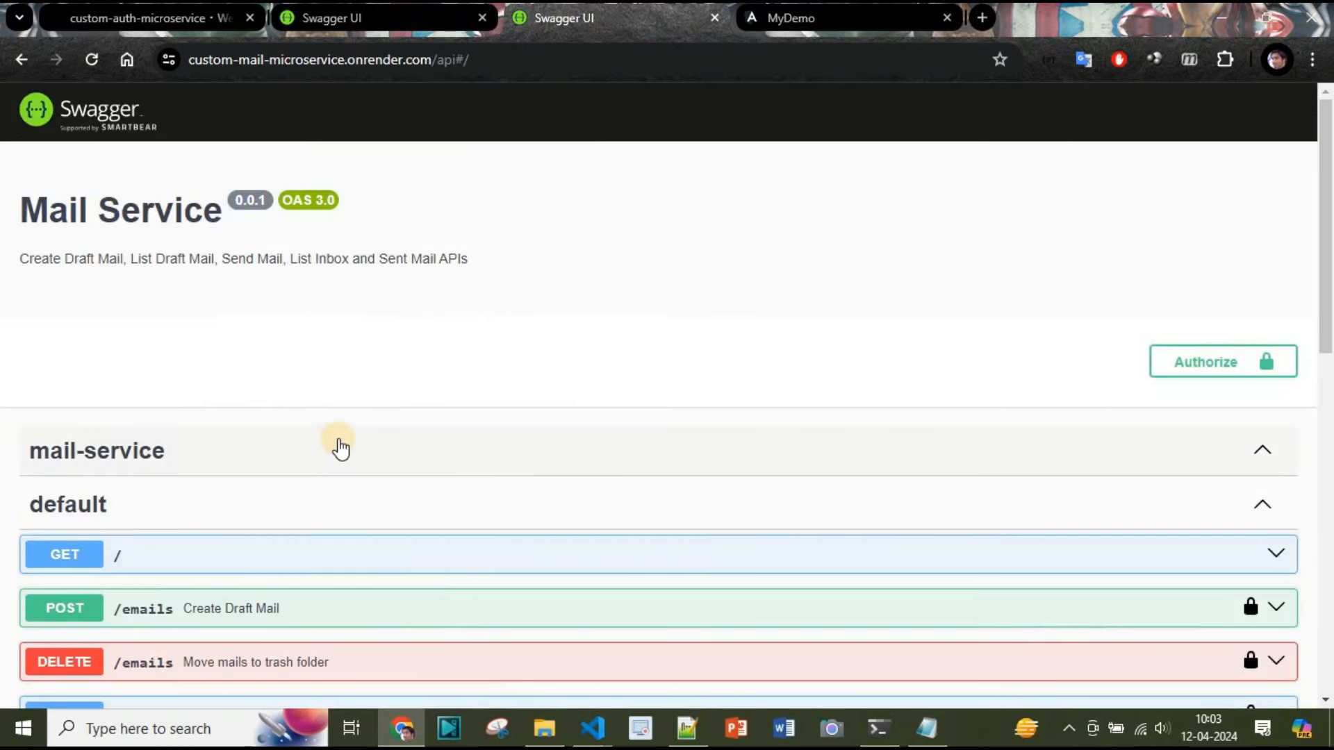
pyautogui.scroll(-10, 190, 489)
pyautogui.scroll(10, 406, 468)
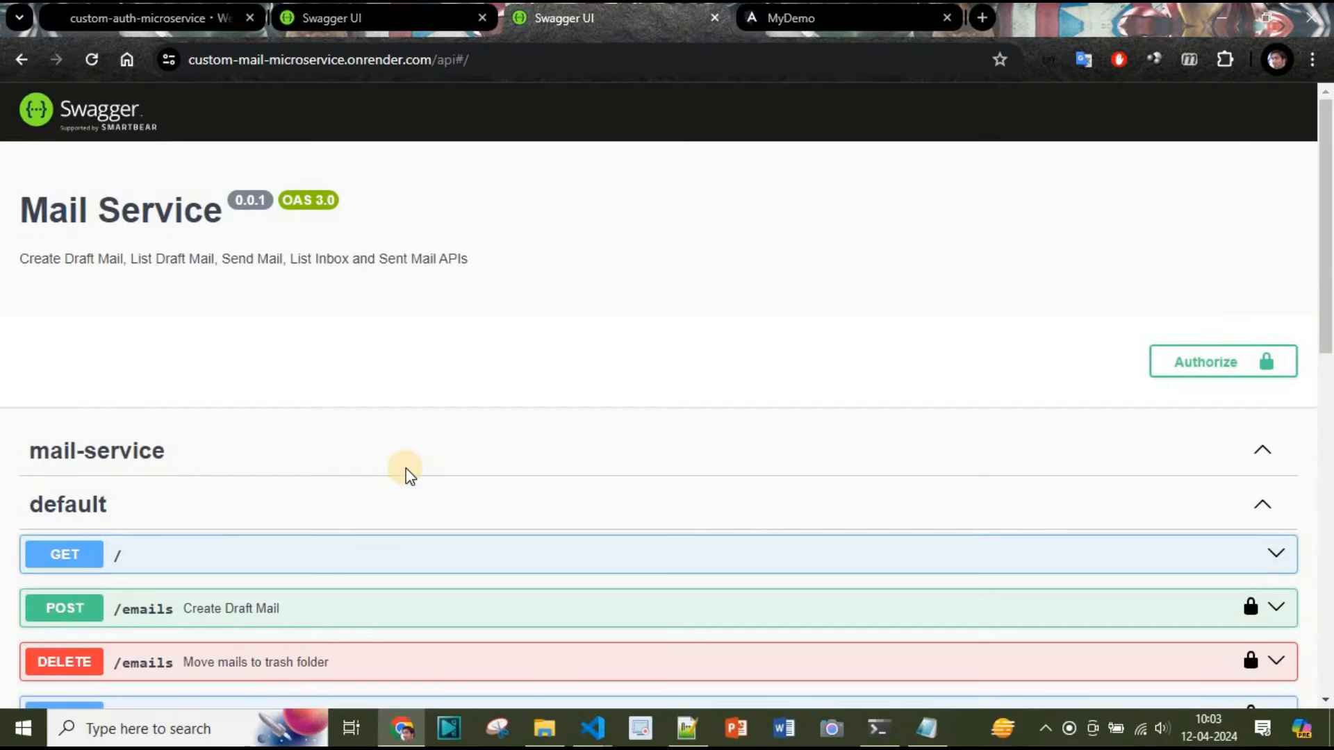